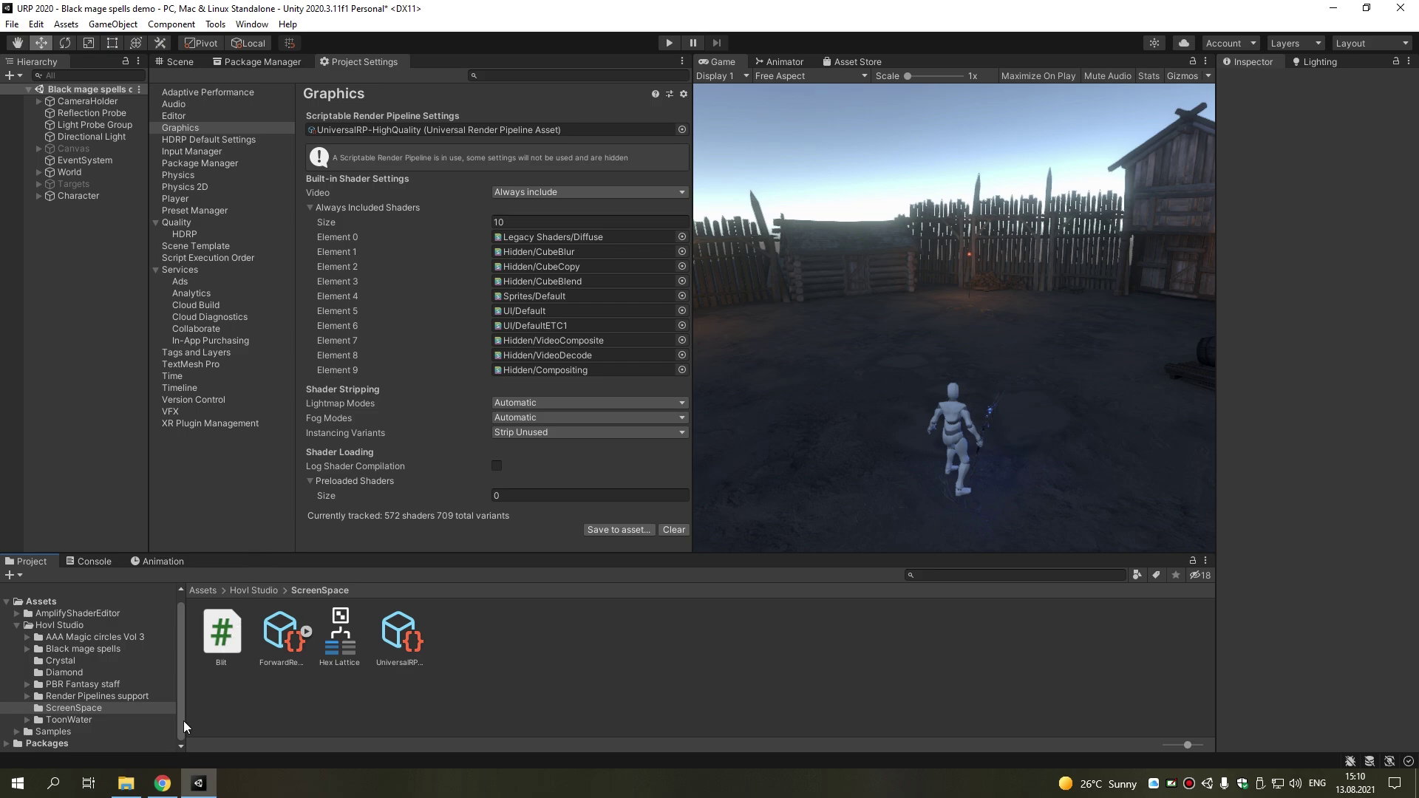
Find the Custom Effects Invert shader graph example in Chrome's URP Post Processing blog post
{"action": "left_click", "coordinate": [176, 782]}
{"action": "scroll", "coordinate": [498, 421], "scroll_direction": "up", "scroll_amount": 1}
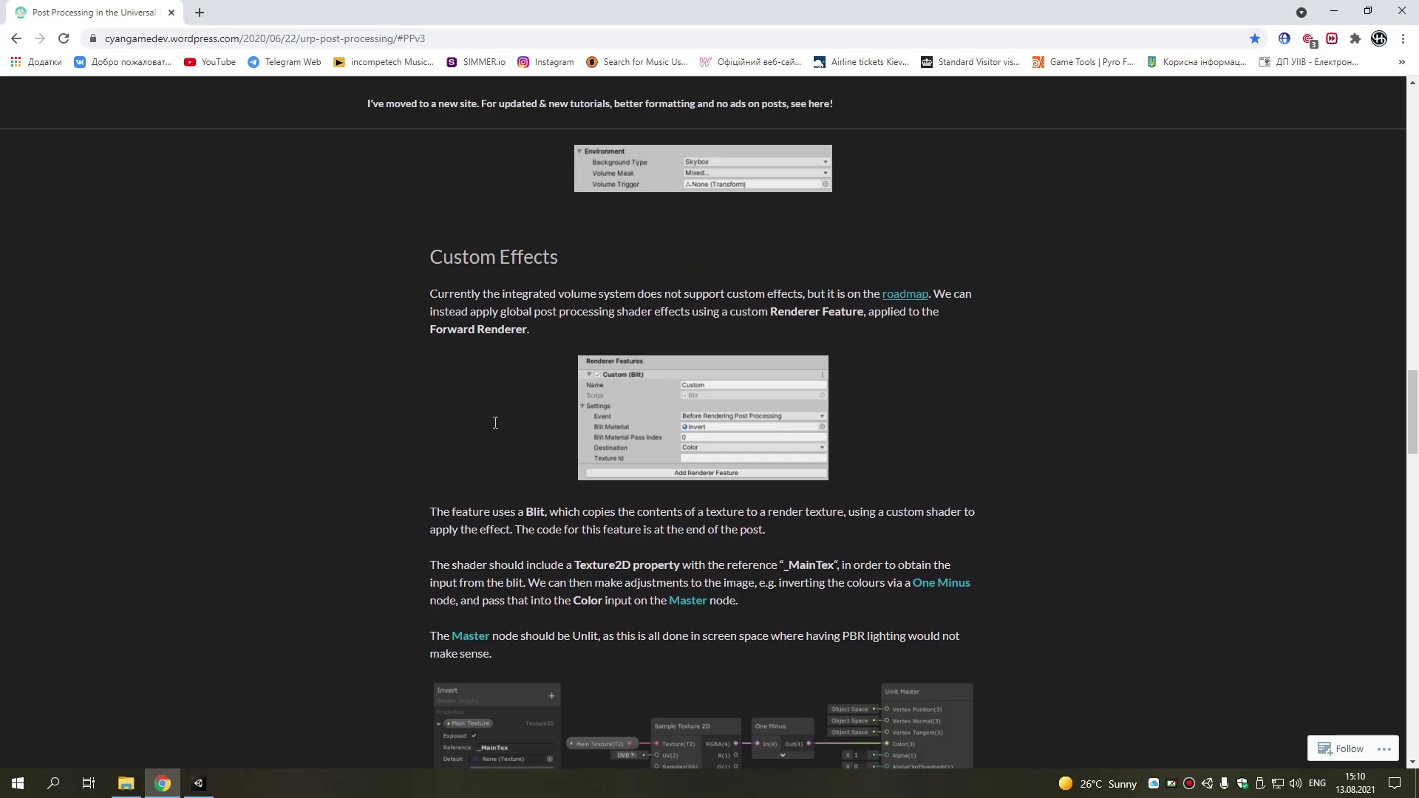
{"action": "scroll", "coordinate": [497, 422], "scroll_direction": "up", "scroll_amount": 10}
{"action": "scroll", "coordinate": [504, 402], "scroll_direction": "up", "scroll_amount": 10}
{"action": "scroll", "coordinate": [504, 402], "scroll_direction": "up", "scroll_amount": 4}
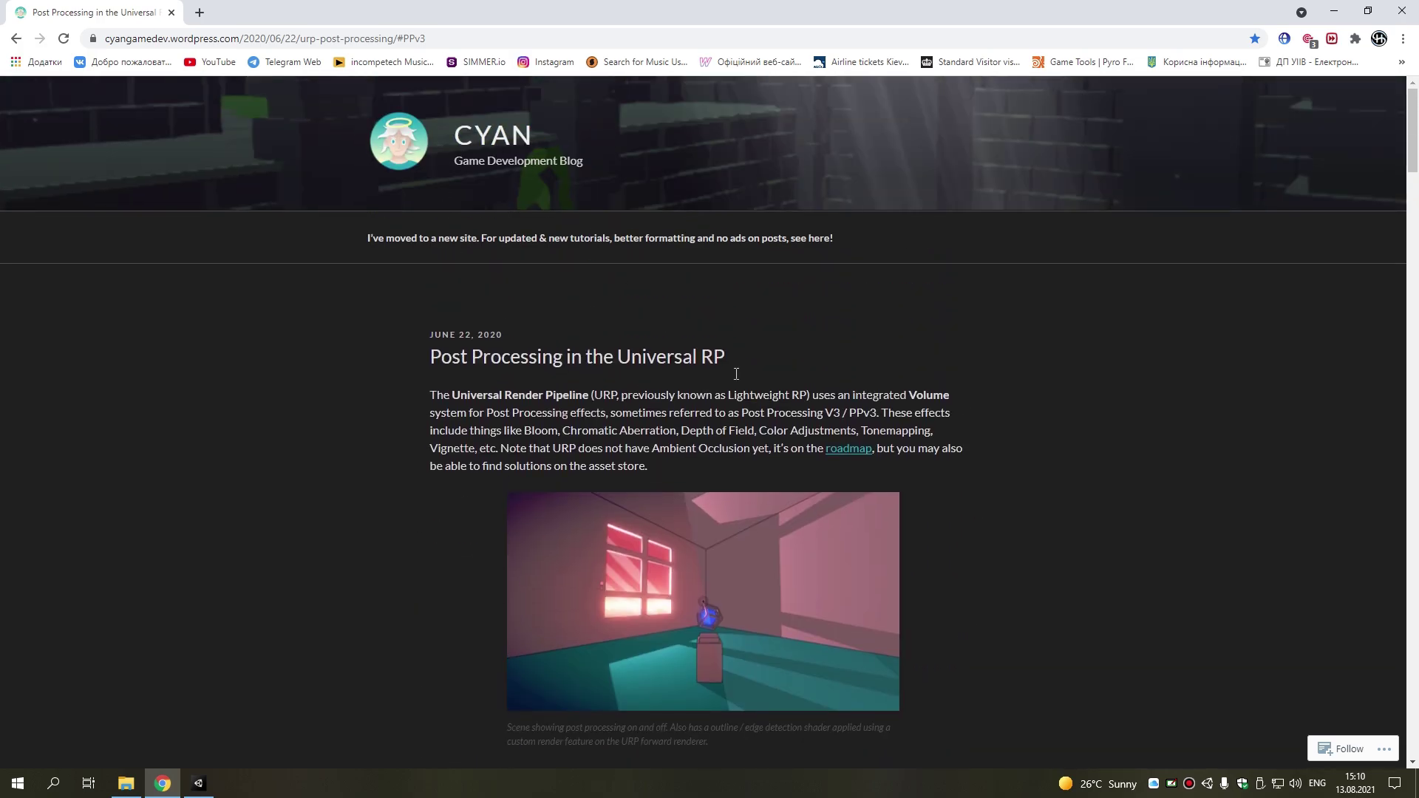
{"action": "scroll", "coordinate": [691, 365], "scroll_direction": "down", "scroll_amount": 10}
{"action": "scroll", "coordinate": [732, 367], "scroll_direction": "down", "scroll_amount": 8}
{"action": "scroll", "coordinate": [730, 367], "scroll_direction": "down", "scroll_amount": 5}
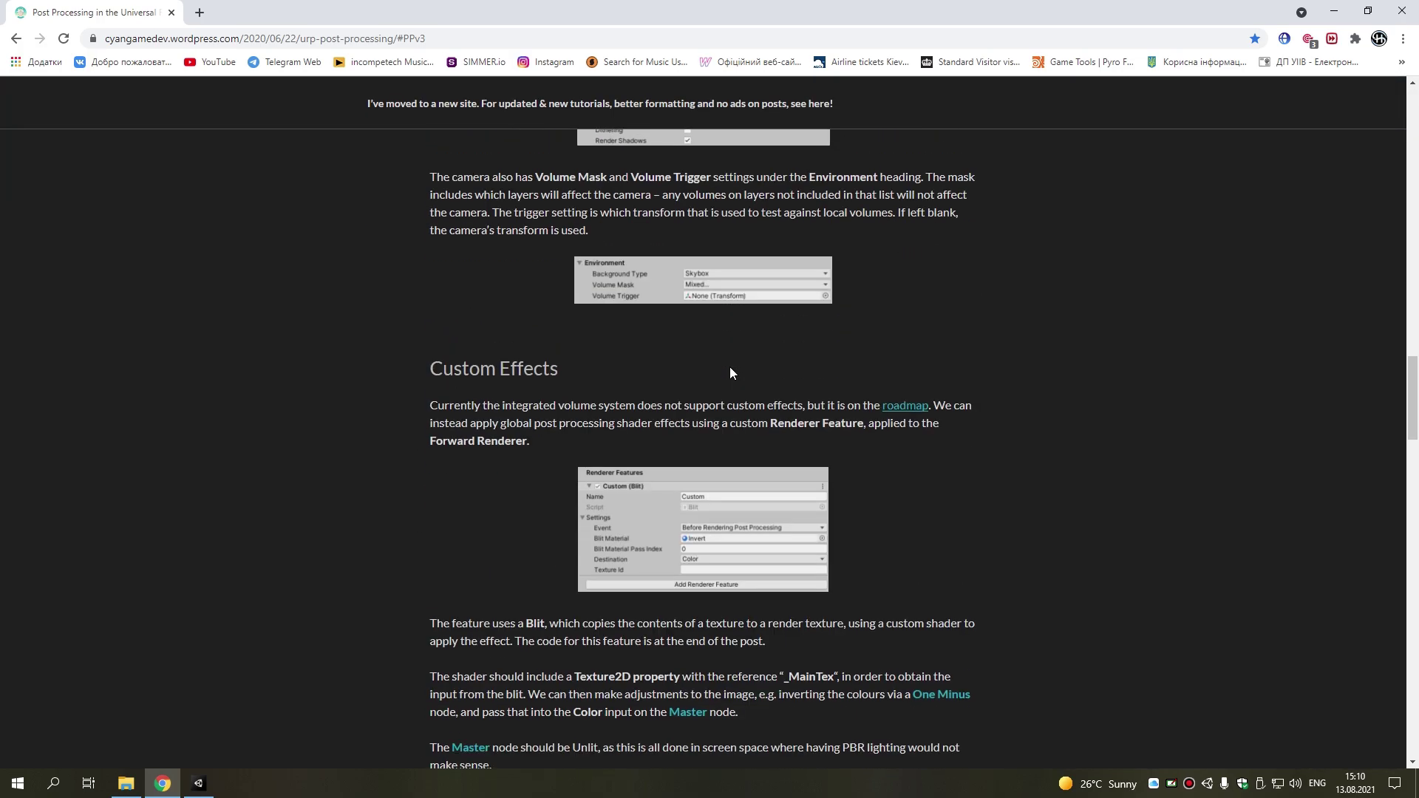
{"action": "scroll", "coordinate": [730, 367], "scroll_direction": "down", "scroll_amount": 3}
{"action": "scroll", "coordinate": [710, 290], "scroll_direction": "up", "scroll_amount": 1}
{"action": "scroll", "coordinate": [911, 320], "scroll_direction": "up", "scroll_amount": 2}
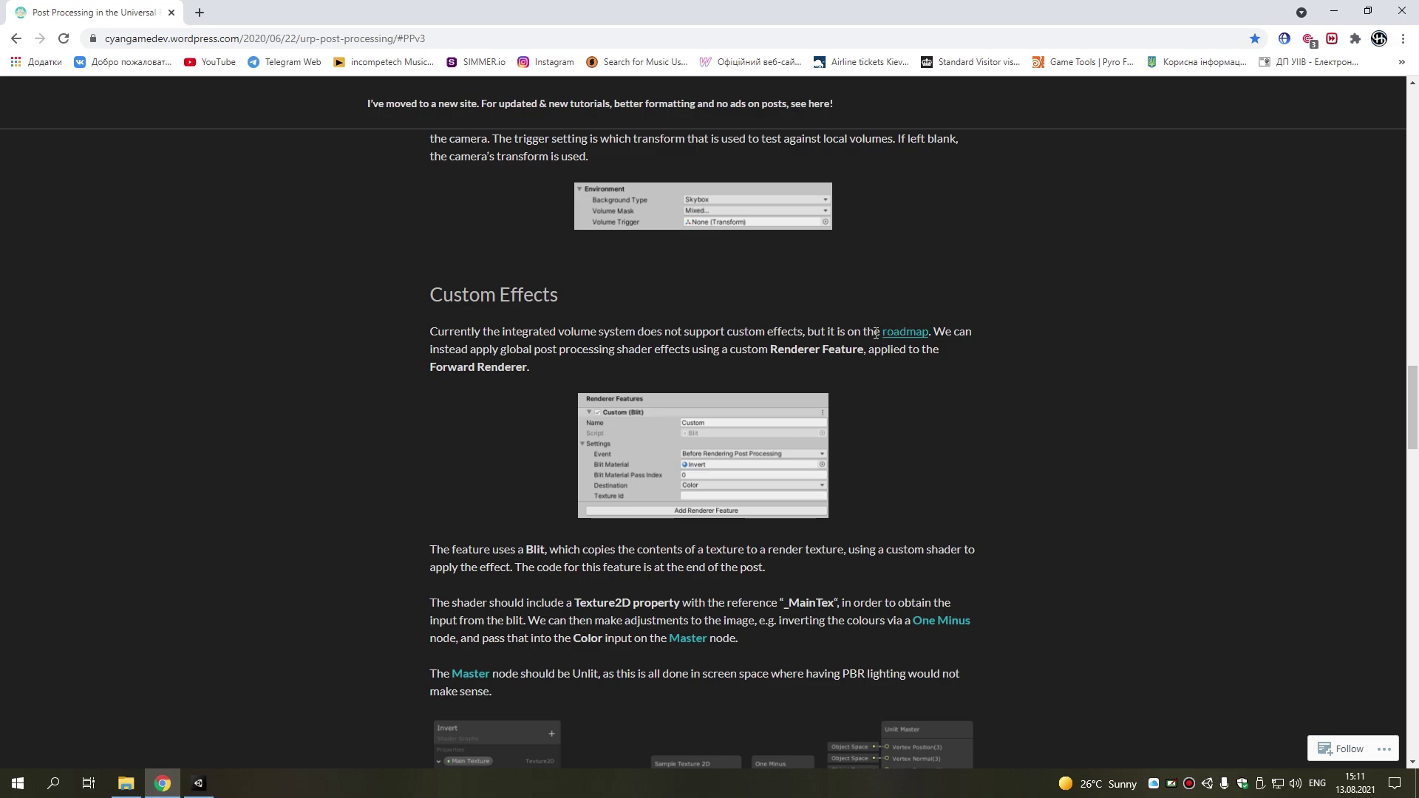
{"action": "scroll", "coordinate": [706, 420], "scroll_direction": "down", "scroll_amount": 2}
{"action": "scroll", "coordinate": [568, 437], "scroll_direction": "down", "scroll_amount": 2}
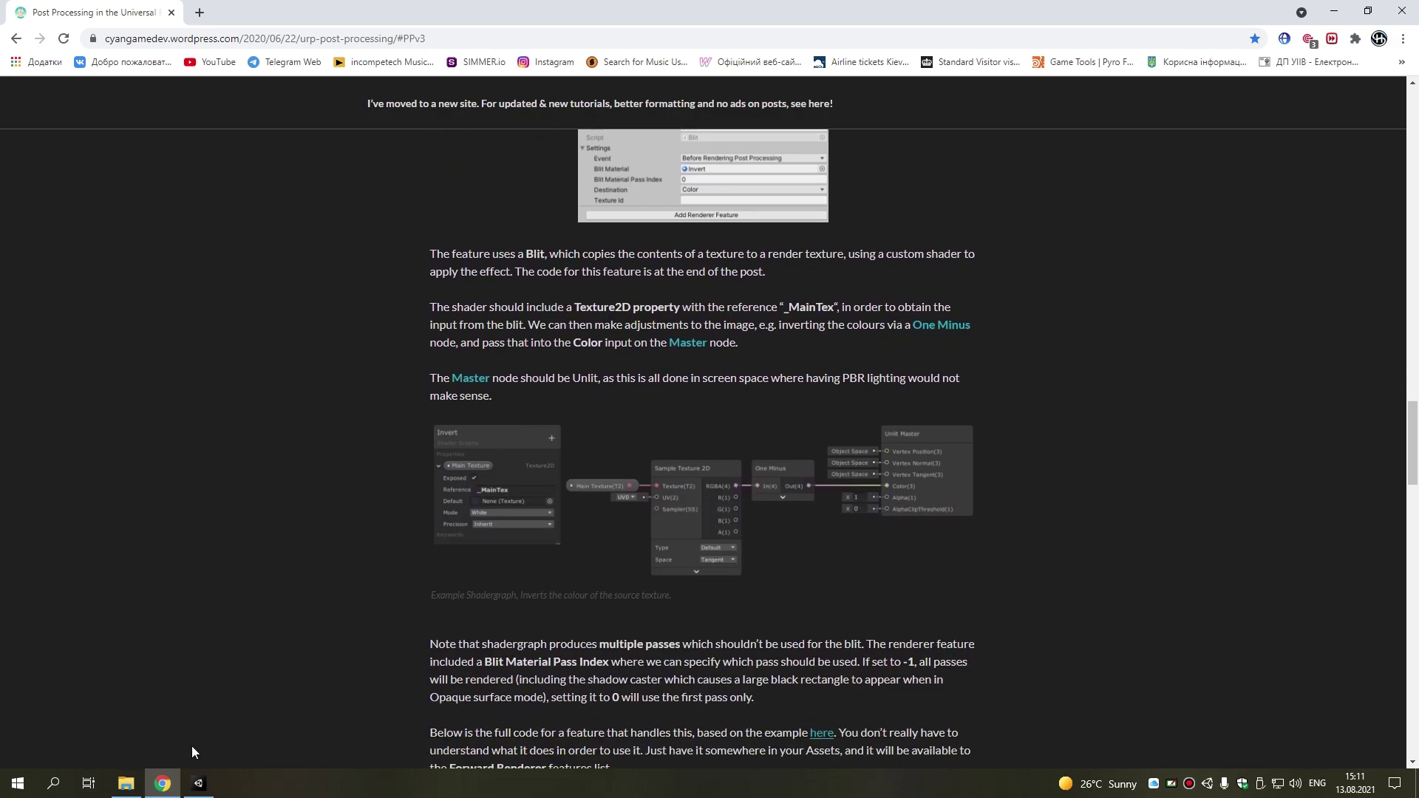
Through the UniversalRP asset, add a Blit renderer feature named NewBlit to the Forward Renderer
{"action": "left_click", "coordinate": [198, 784]}
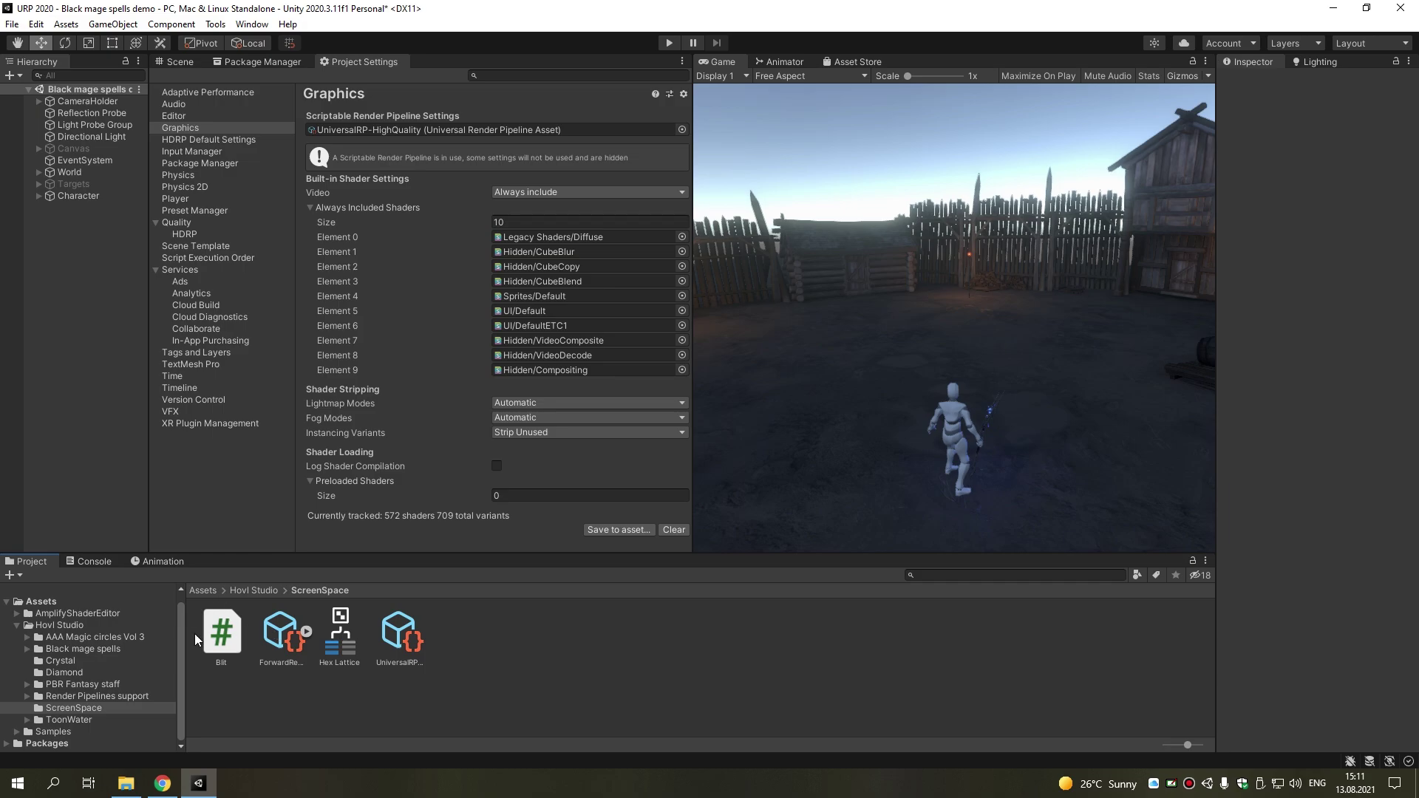
{"action": "left_click", "coordinate": [403, 636]}
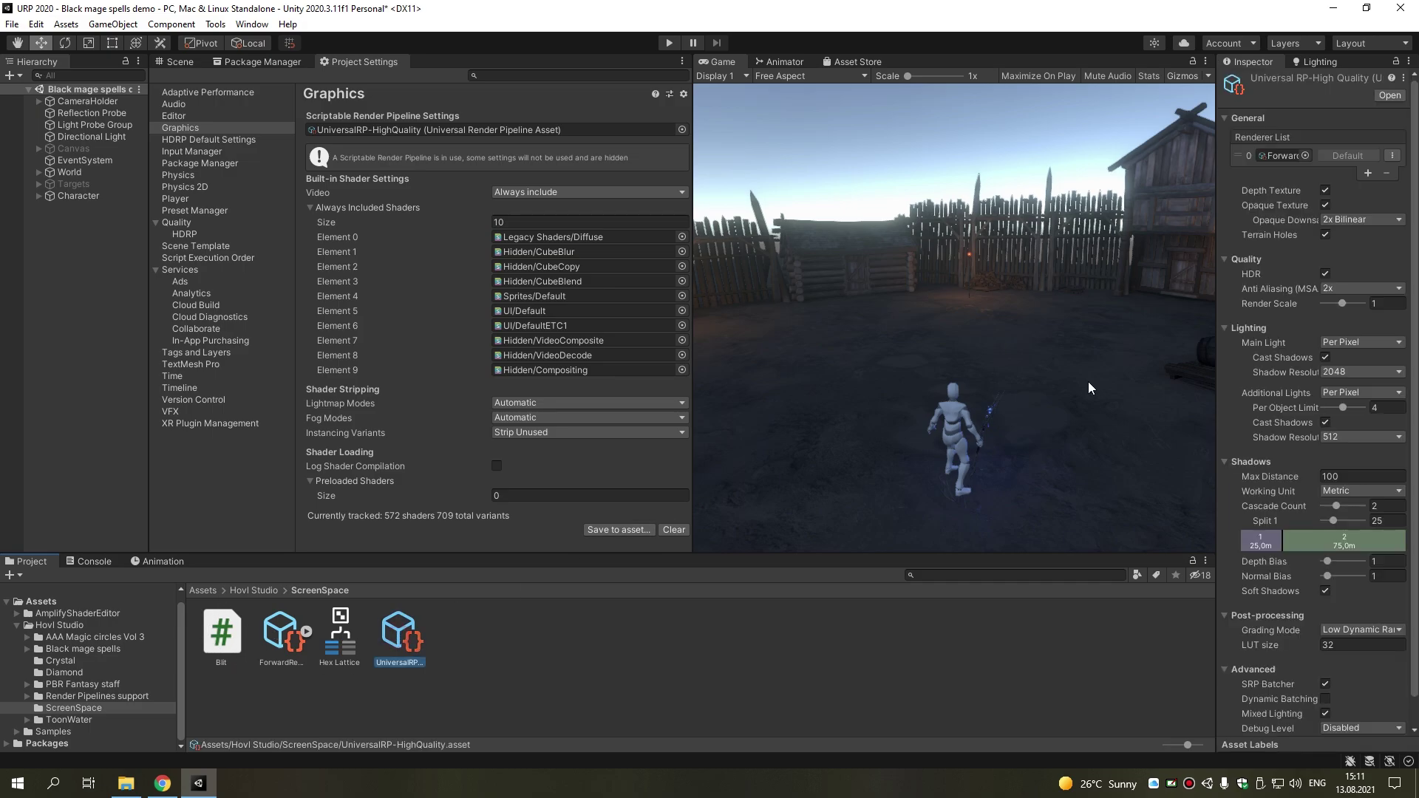
{"action": "left_click", "coordinate": [1276, 157]}
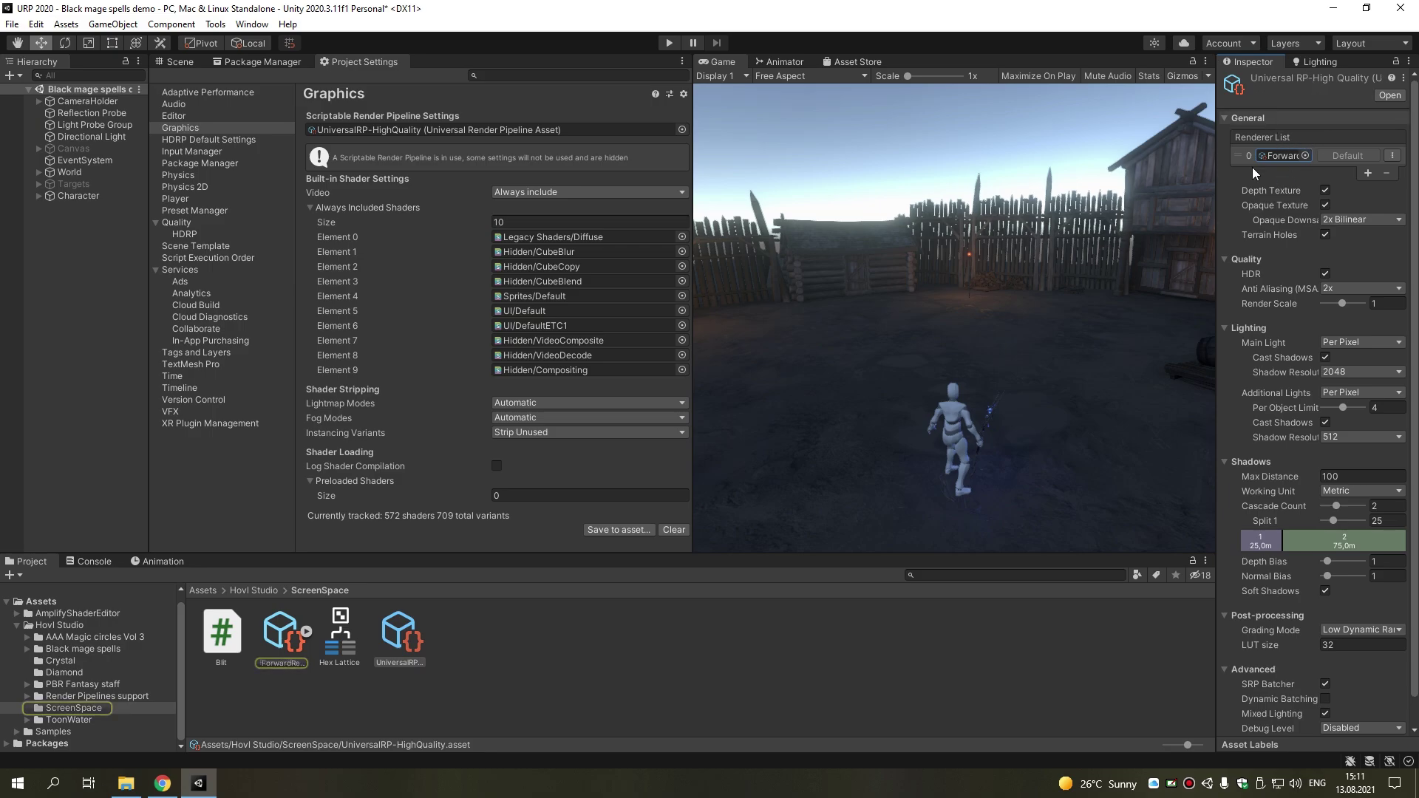
{"action": "left_click", "coordinate": [284, 642]}
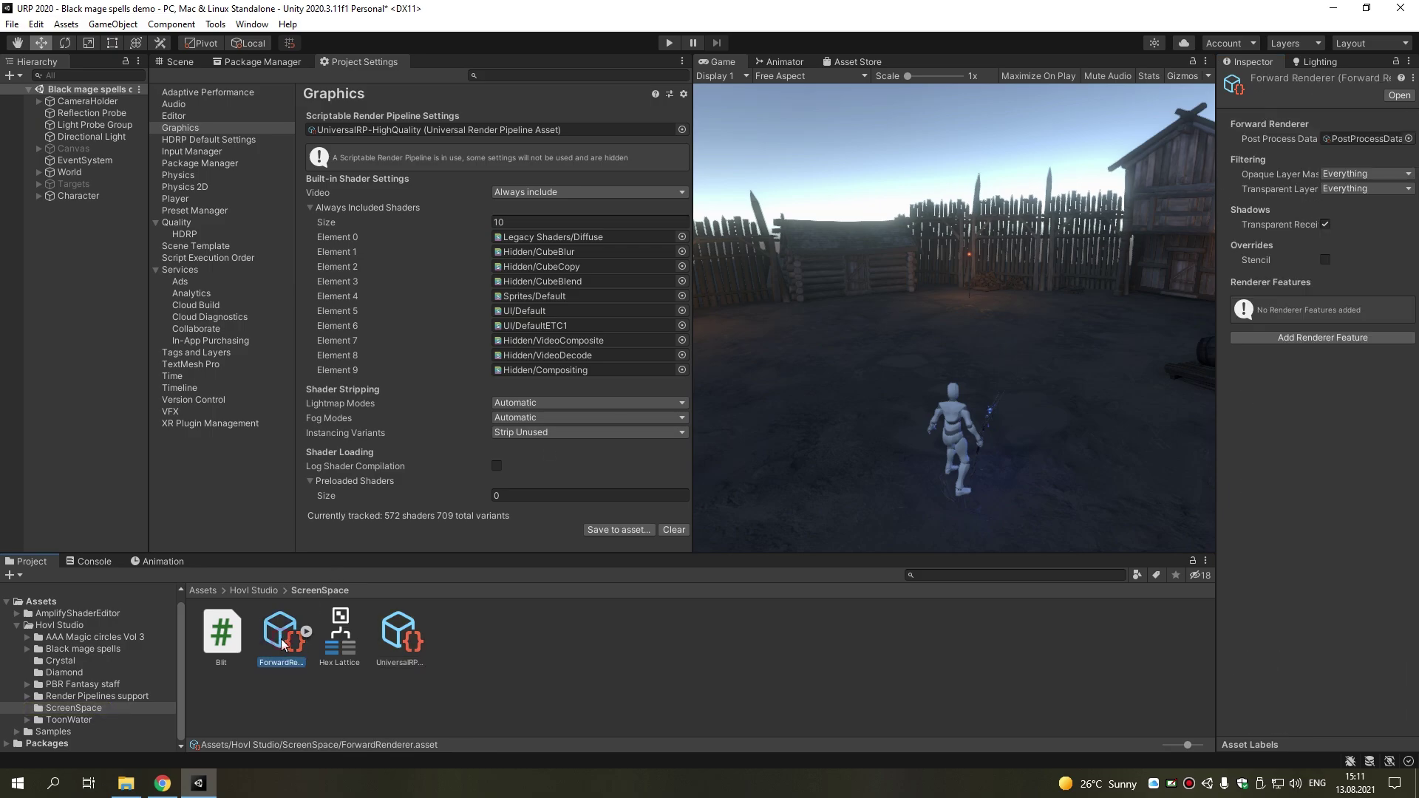
{"action": "left_click", "coordinate": [1285, 337]}
{"action": "left_click", "coordinate": [1282, 383]}
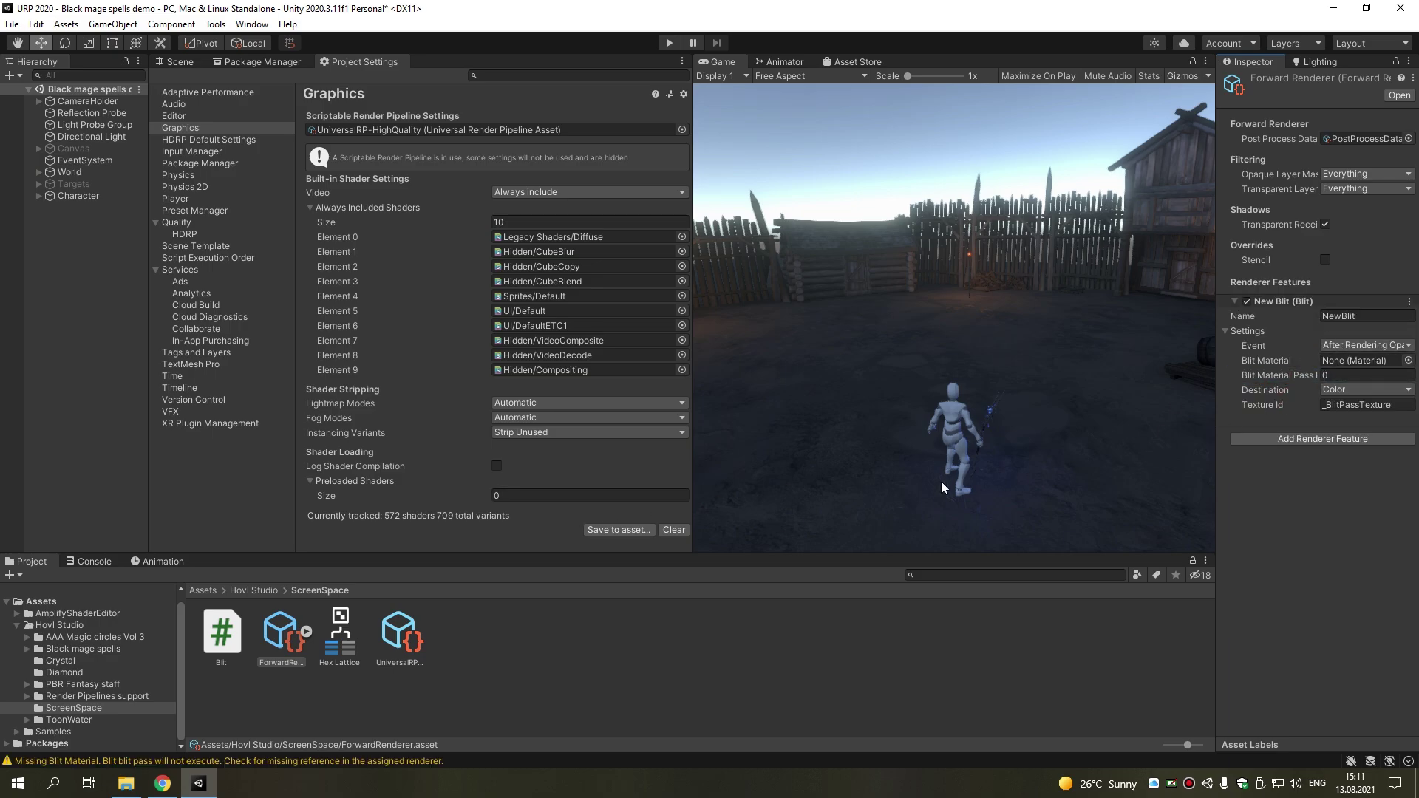
Create a URP Unlit Shader Graph named ScreenEffect in the ScreenSpace folder
{"action": "right_click", "coordinate": [505, 643]}
{"action": "mouse_move", "coordinate": [525, 237]}
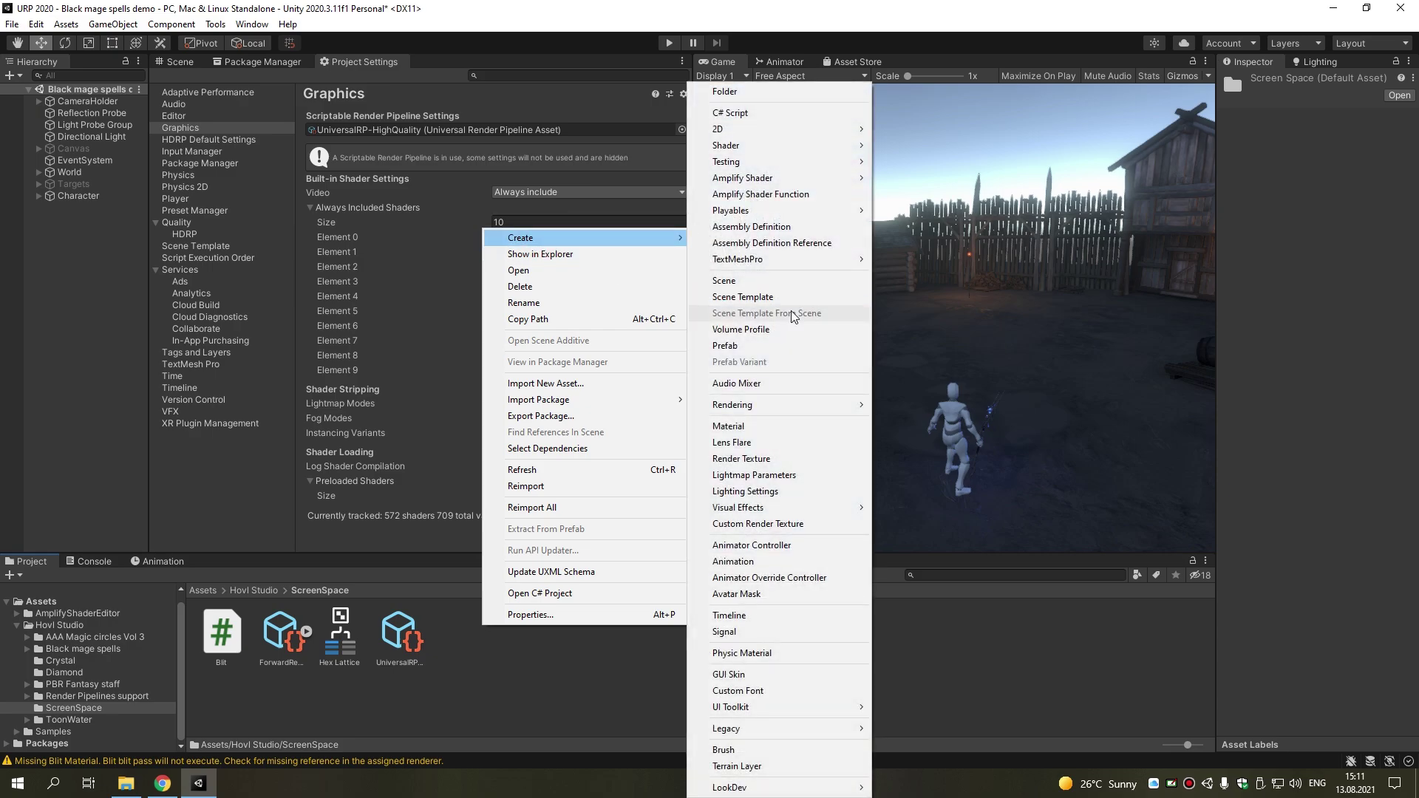
{"action": "mouse_move", "coordinate": [765, 147]}
{"action": "mouse_move", "coordinate": [954, 302]}
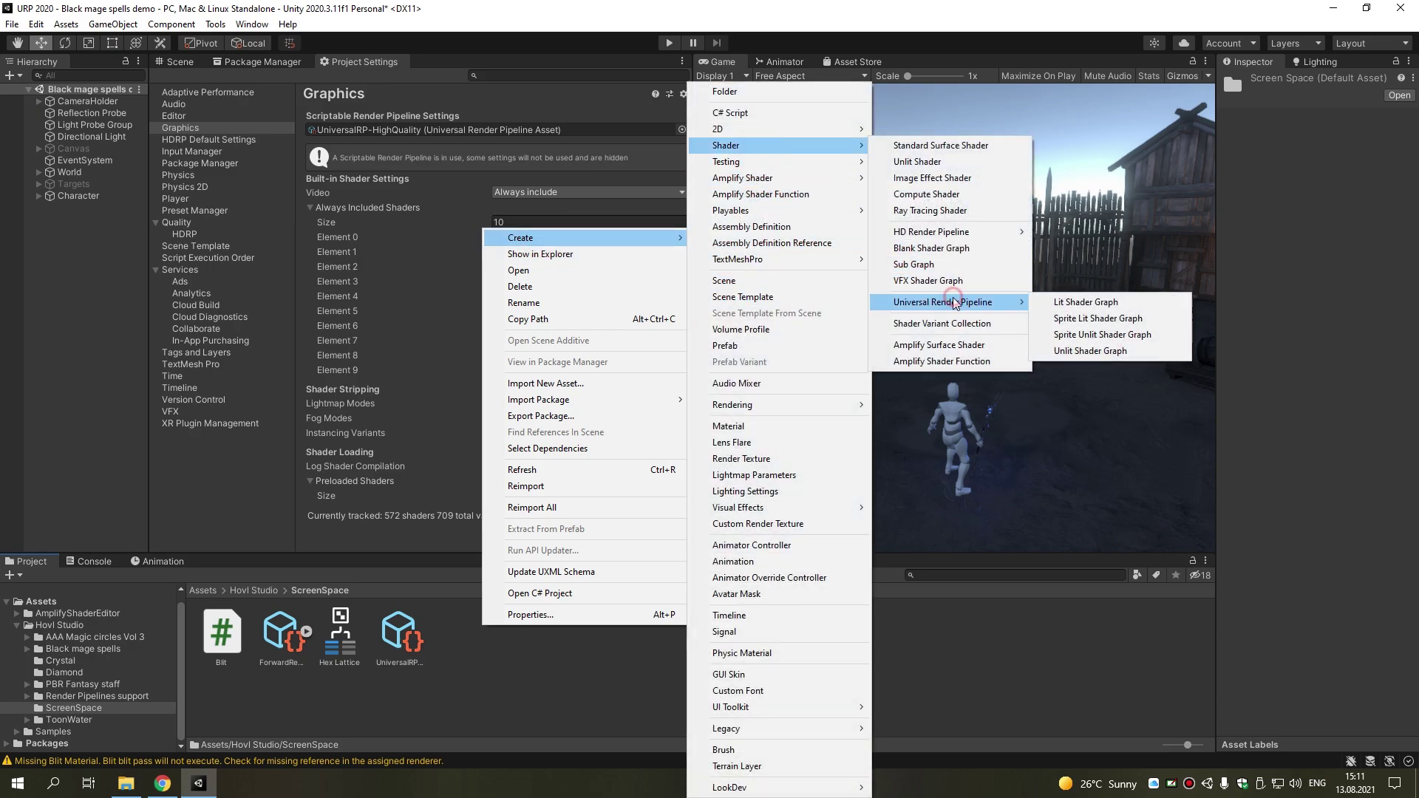
{"action": "left_click", "coordinate": [1086, 352]}
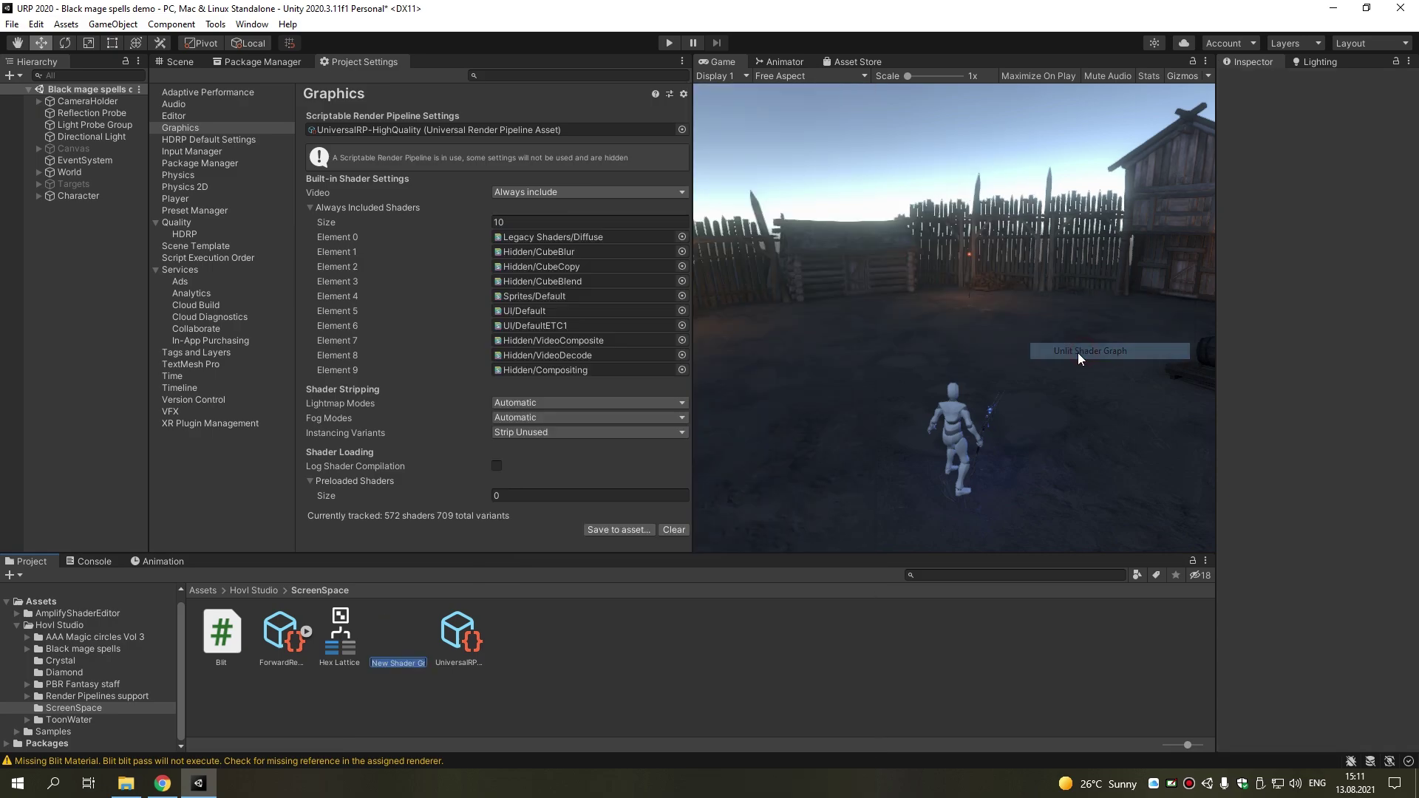
{"action": "type", "text": "ScreenEffect"}
{"action": "left_click", "coordinate": [437, 680]}
Create a ScreenEffect material based on the ScreenEffect shader graph
{"action": "right_click", "coordinate": [399, 640]}
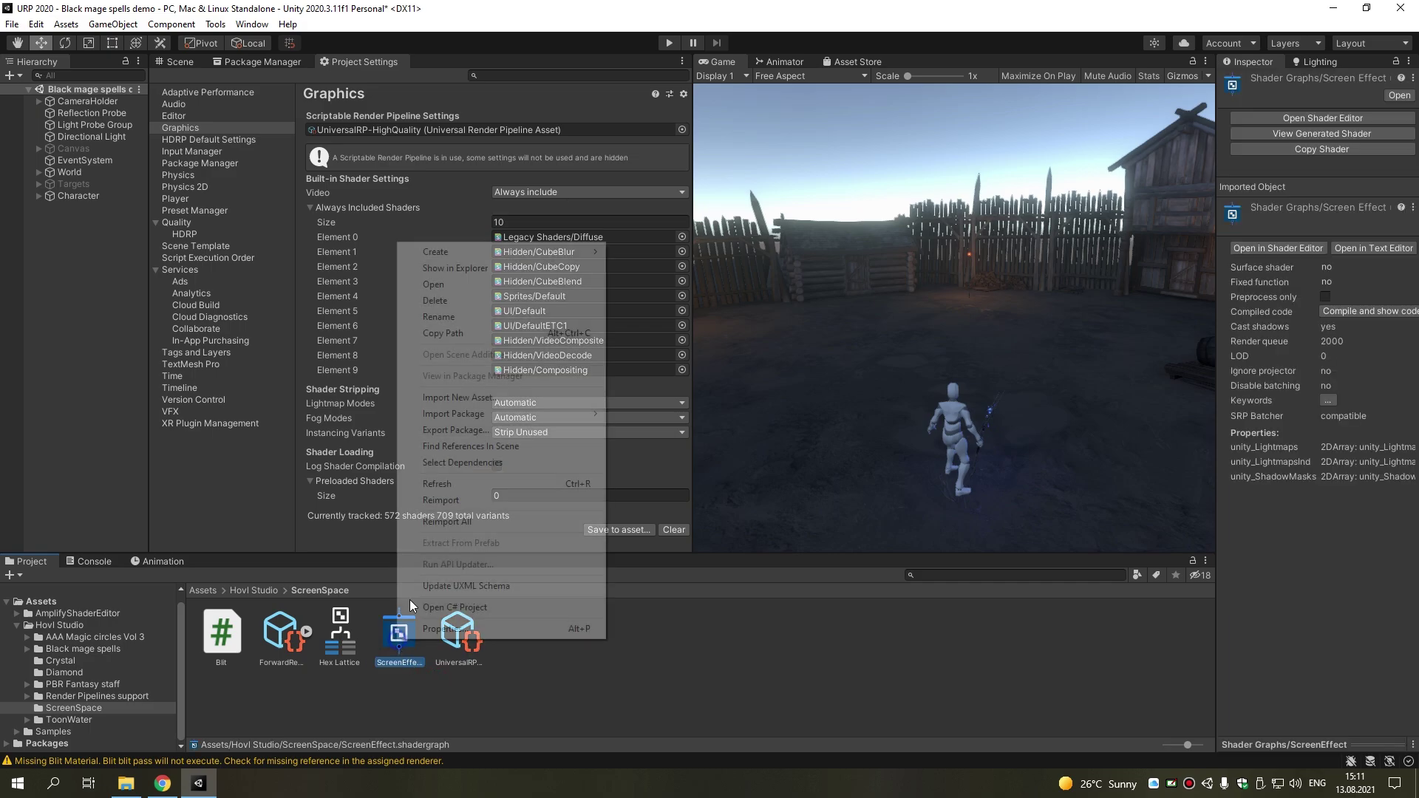
{"action": "mouse_move", "coordinate": [438, 252]}
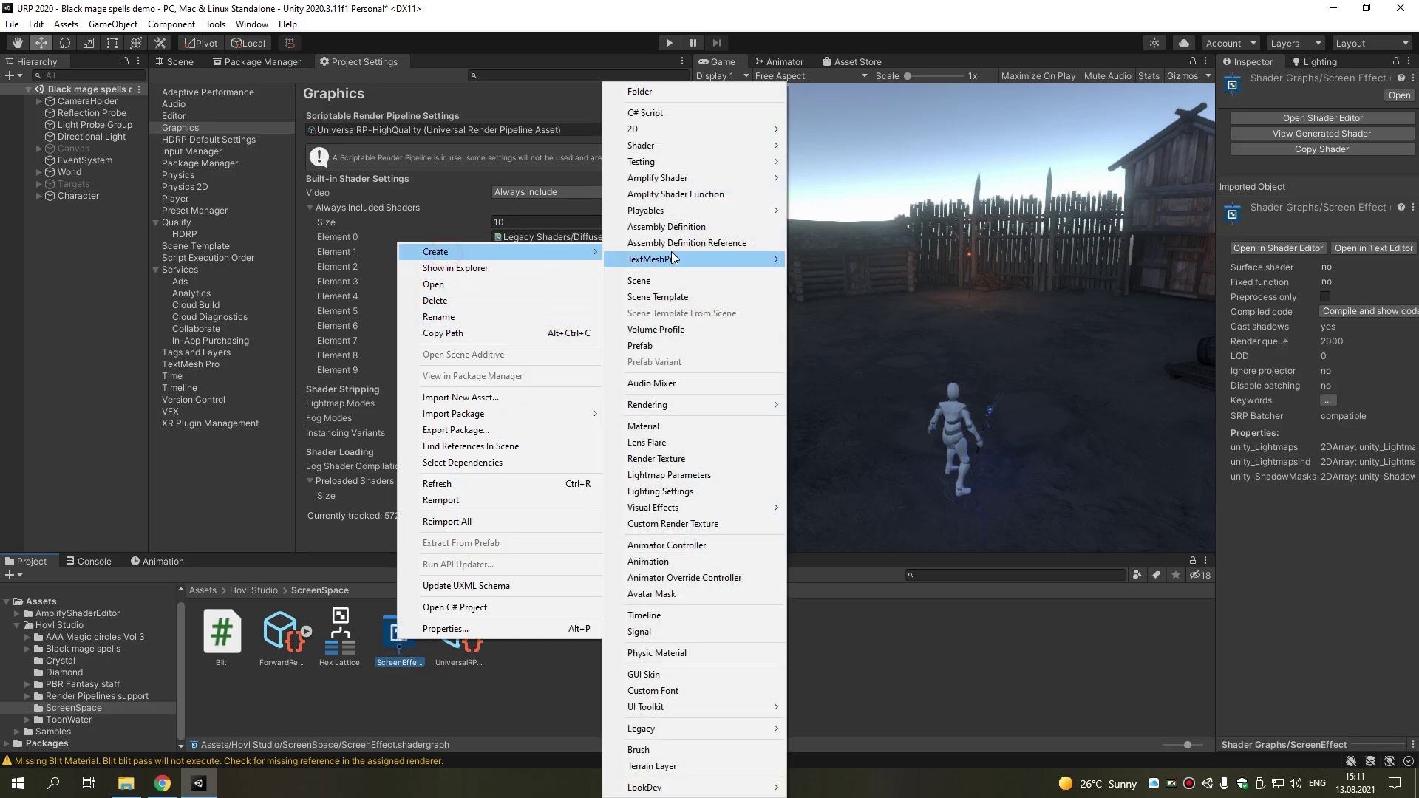
{"action": "left_click", "coordinate": [654, 426]}
{"action": "left_click", "coordinate": [481, 704]}
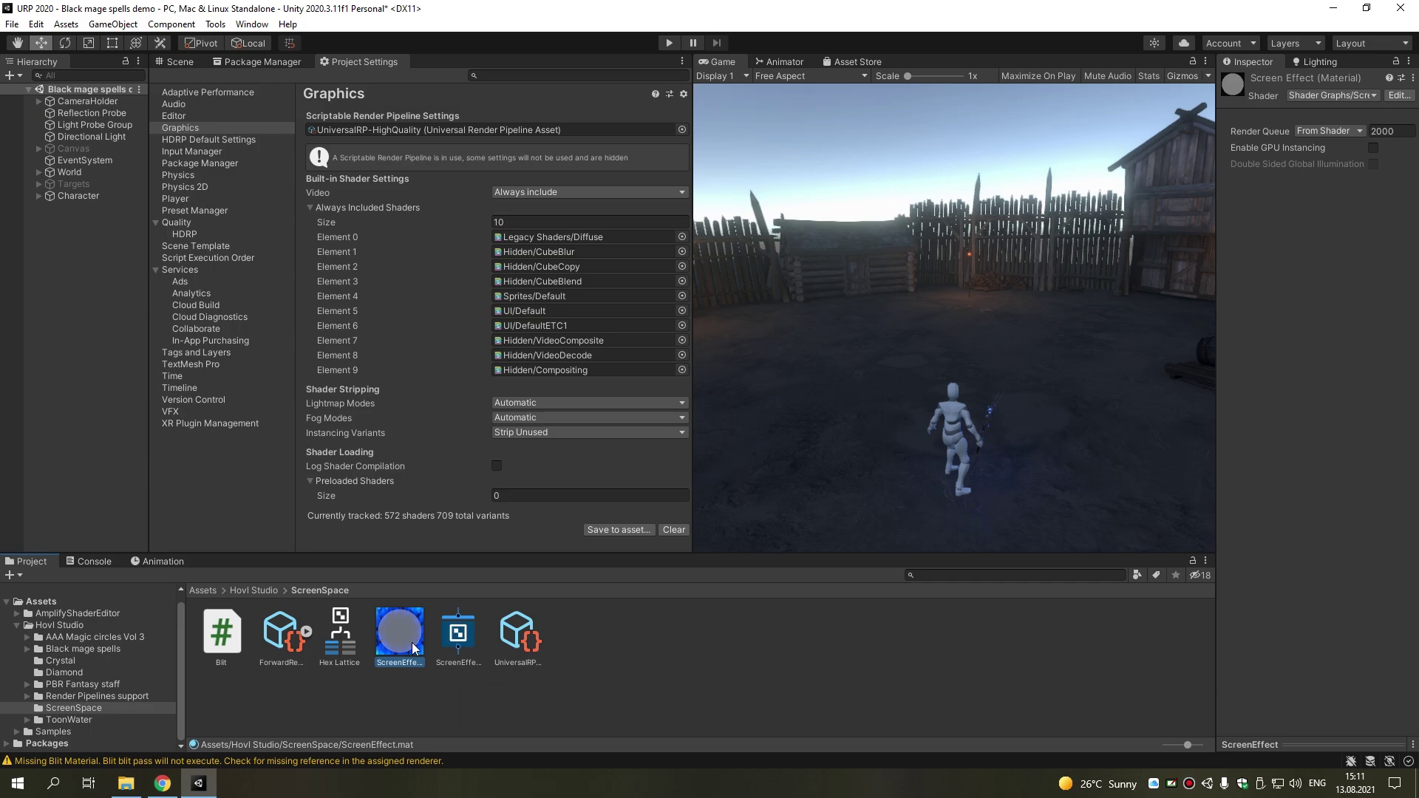
Give NewBlit the ScreenEffect material with Event After Rendering Transparents, then select the shader graph
{"action": "left_click", "coordinate": [284, 638]}
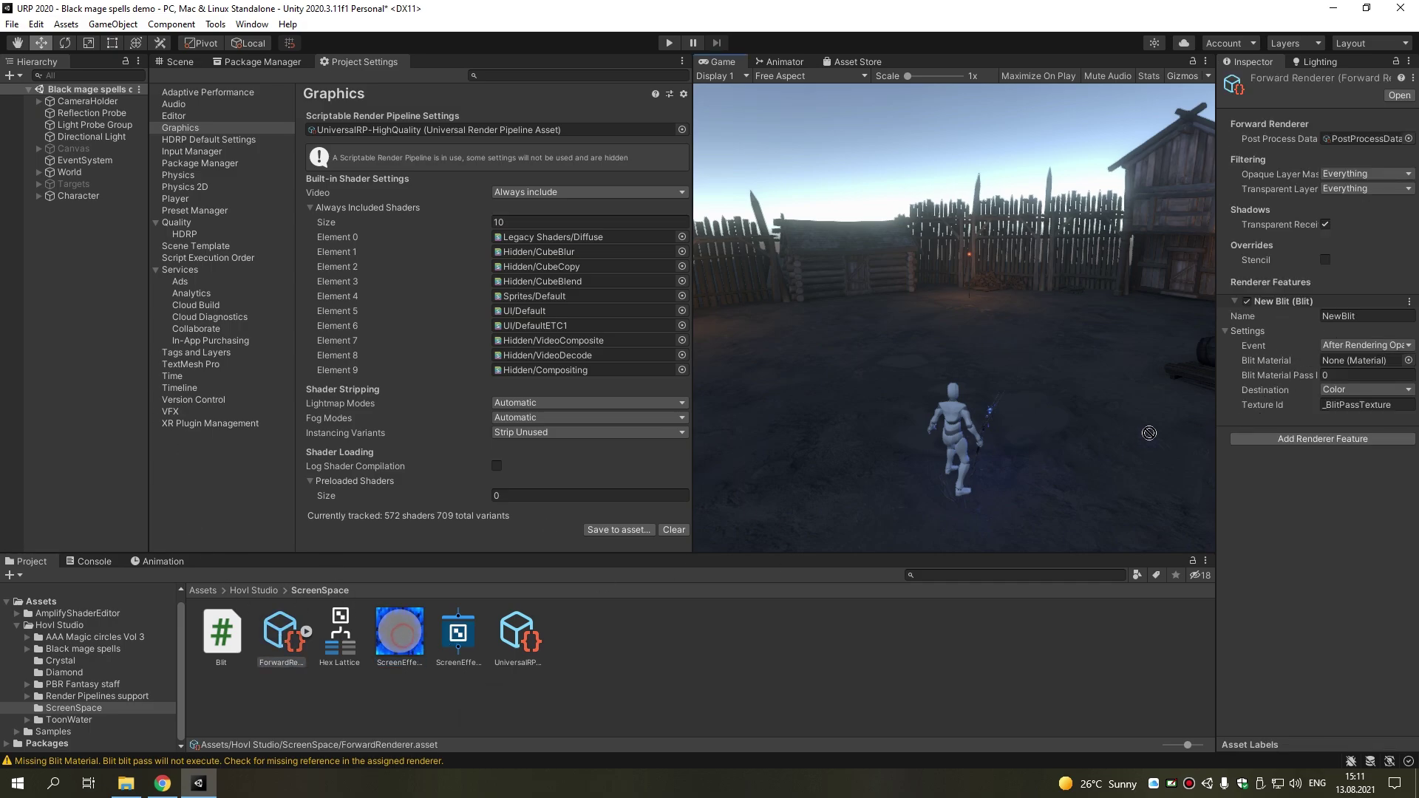
{"action": "left_click_drag", "start_coordinate": [375, 630], "coordinate": [1343, 362]}
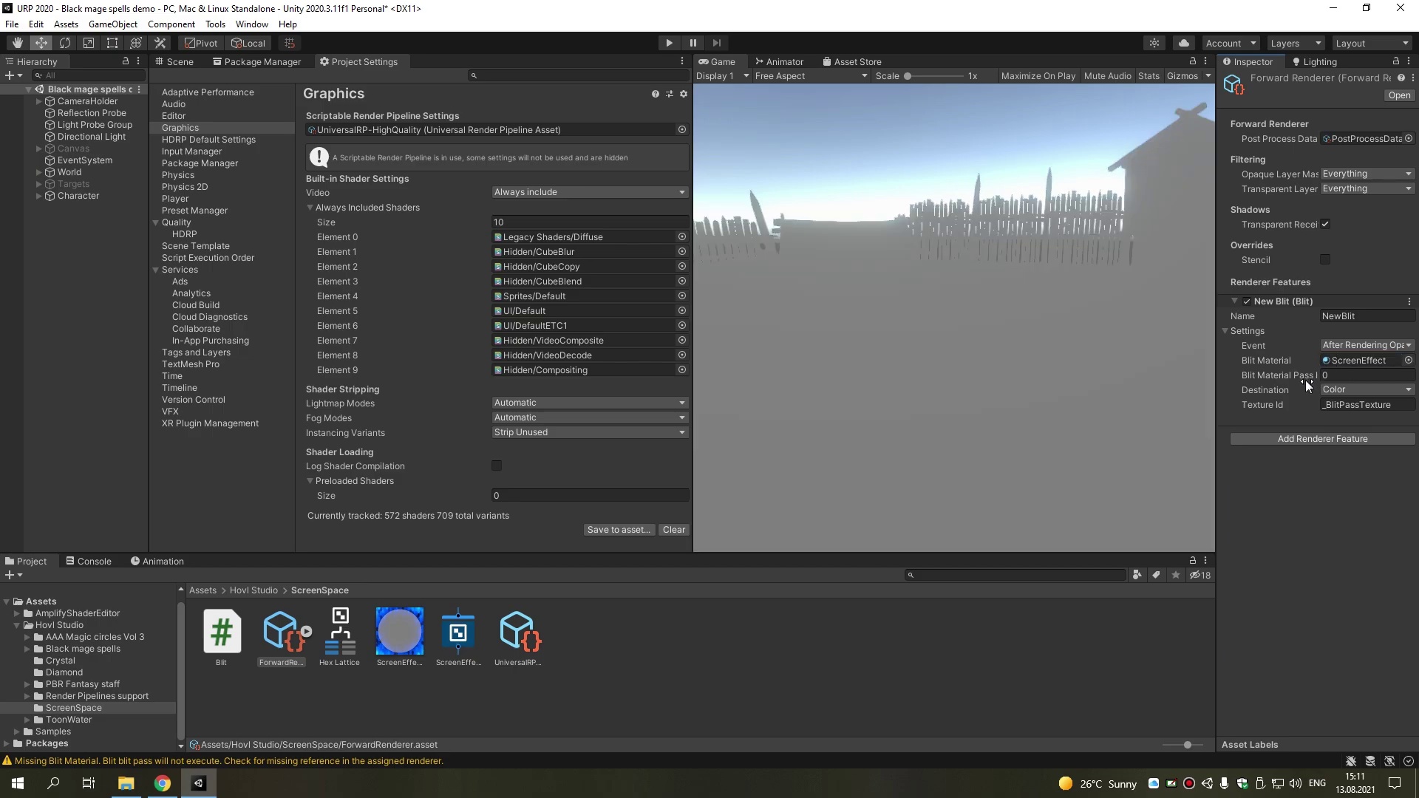
{"action": "left_click", "coordinate": [1354, 348]}
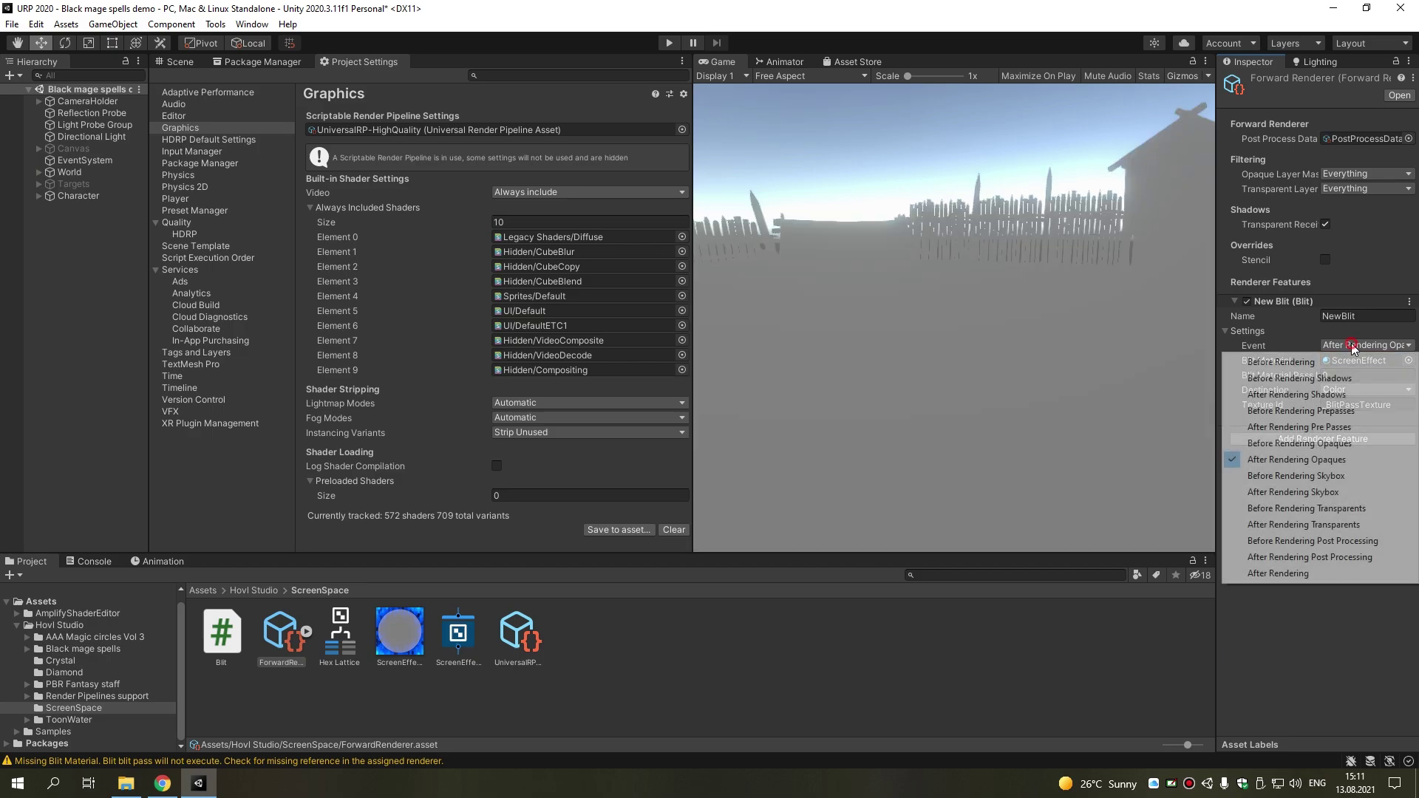
{"action": "left_click", "coordinate": [1316, 527]}
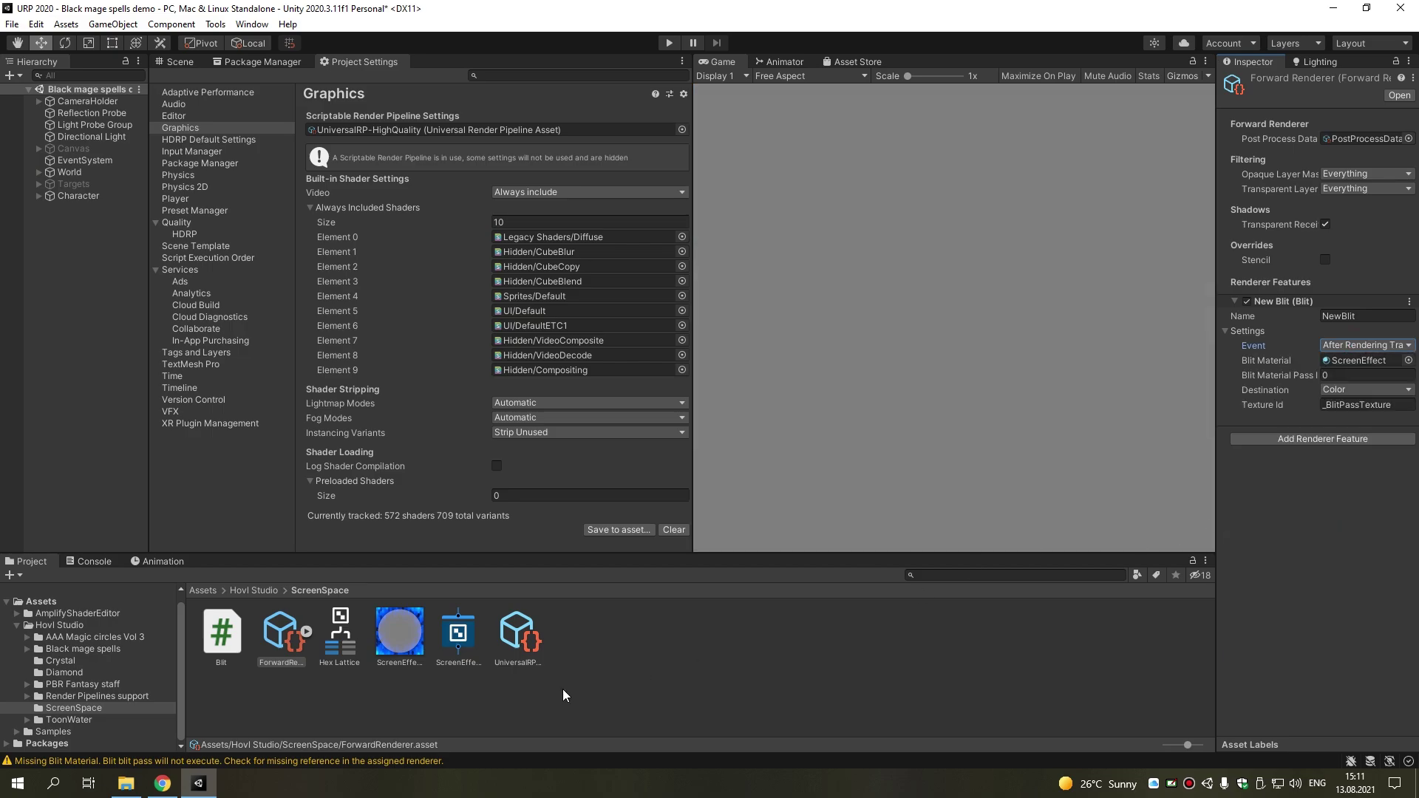
{"action": "left_click", "coordinate": [469, 636]}
Add a Texture 2D property MainTex with reference _MainTex and drop it on the canvas
{"action": "left_click", "coordinate": [1301, 118]}
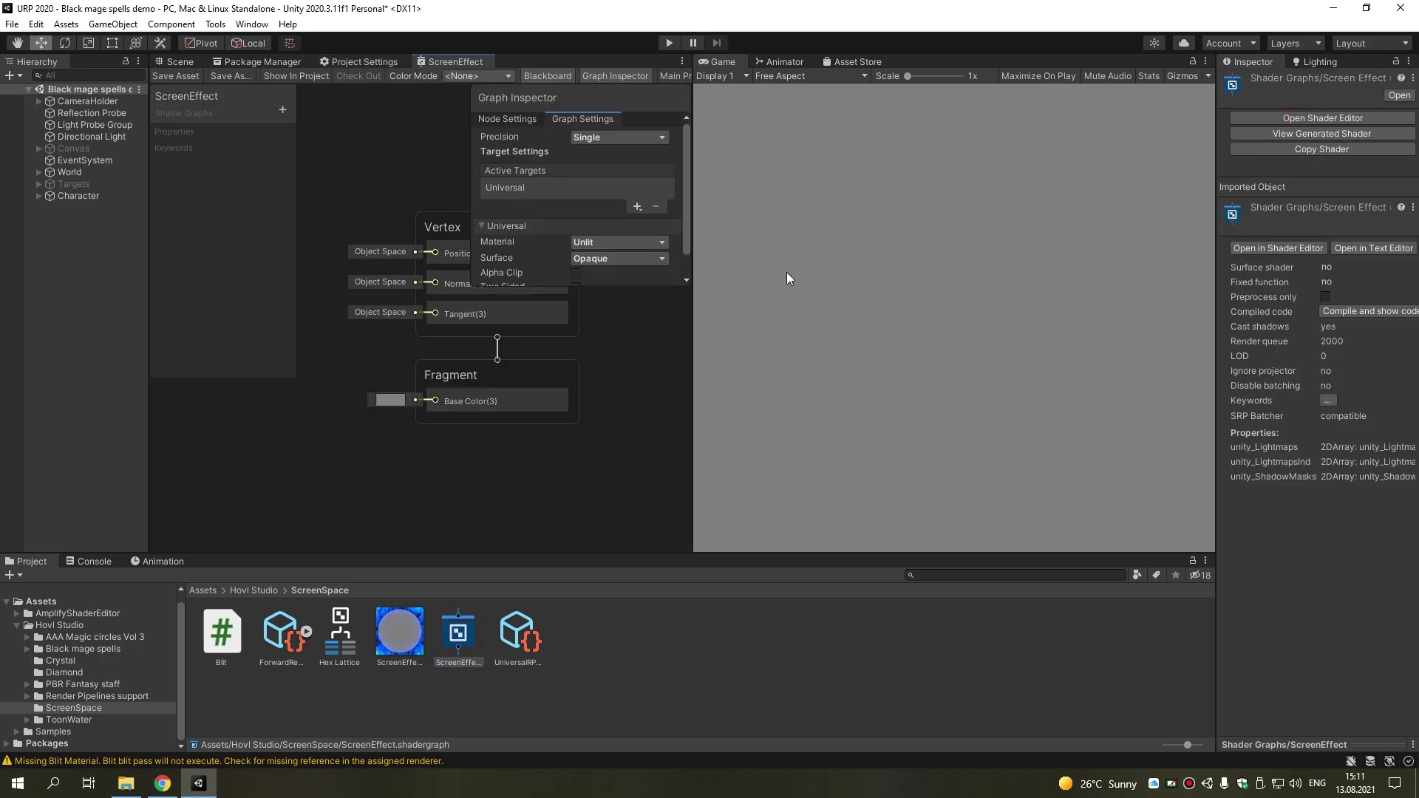
{"action": "left_click", "coordinate": [282, 110]}
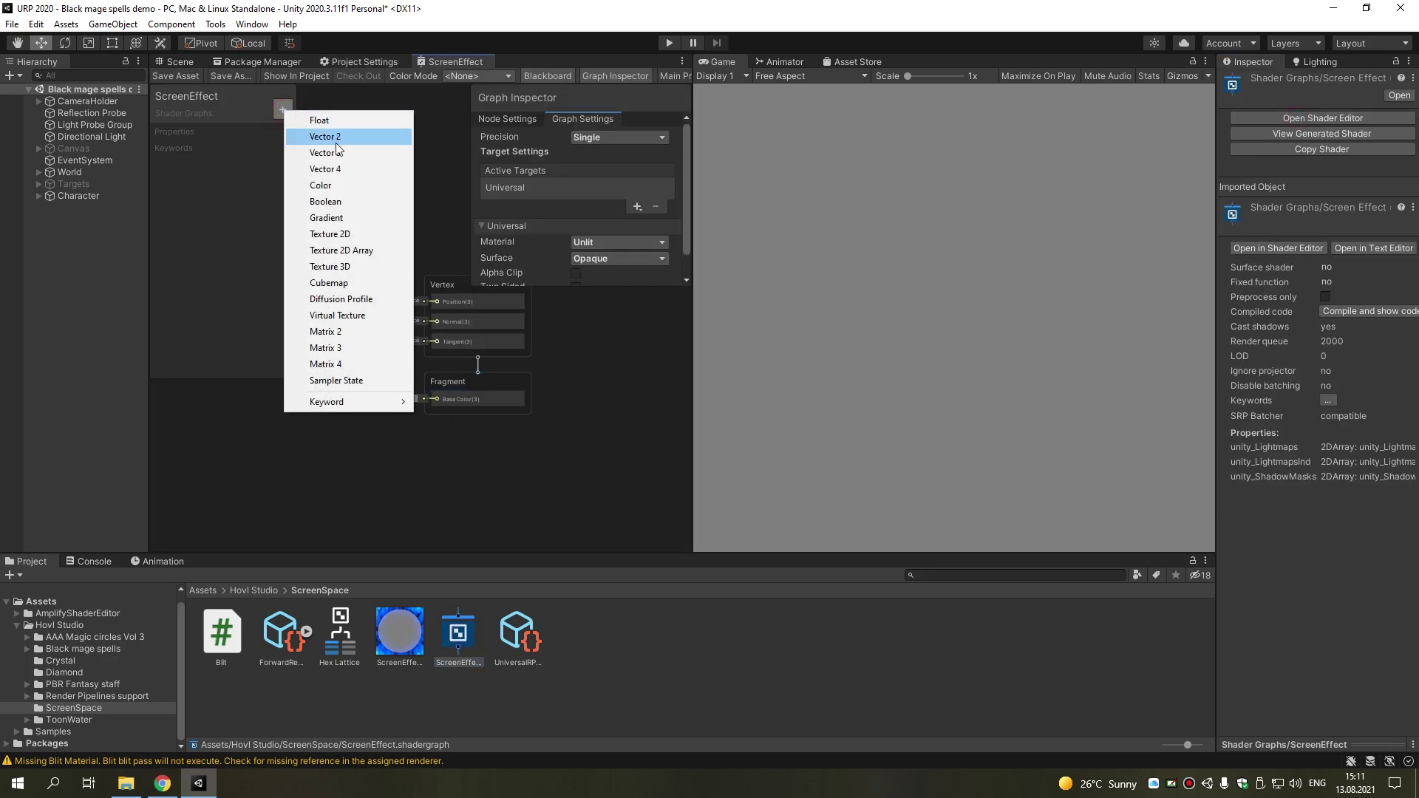
{"action": "left_click", "coordinate": [330, 234]}
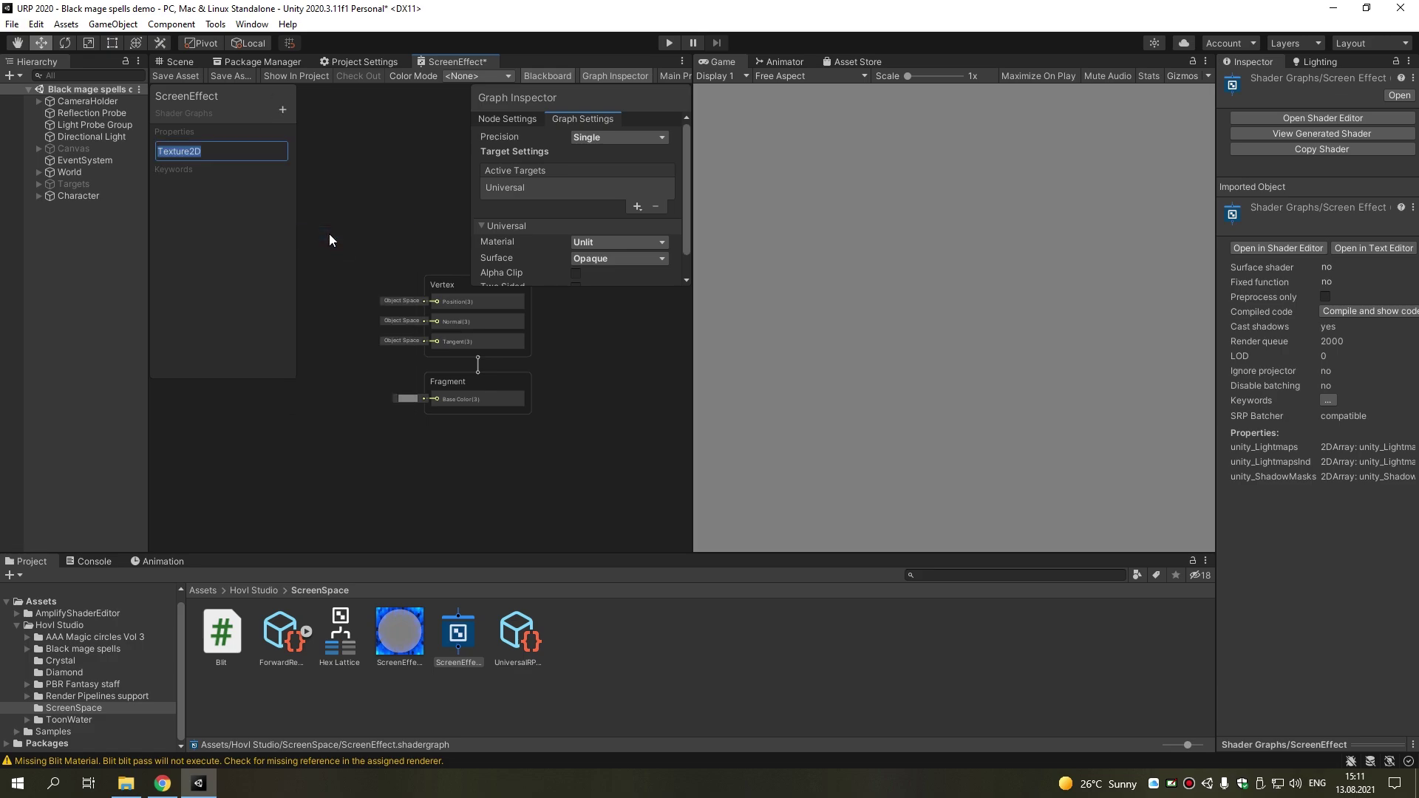
{"action": "type", "text": "Main"}
{"action": "type", "text": "Tex"}
{"action": "key", "text": "Return"}
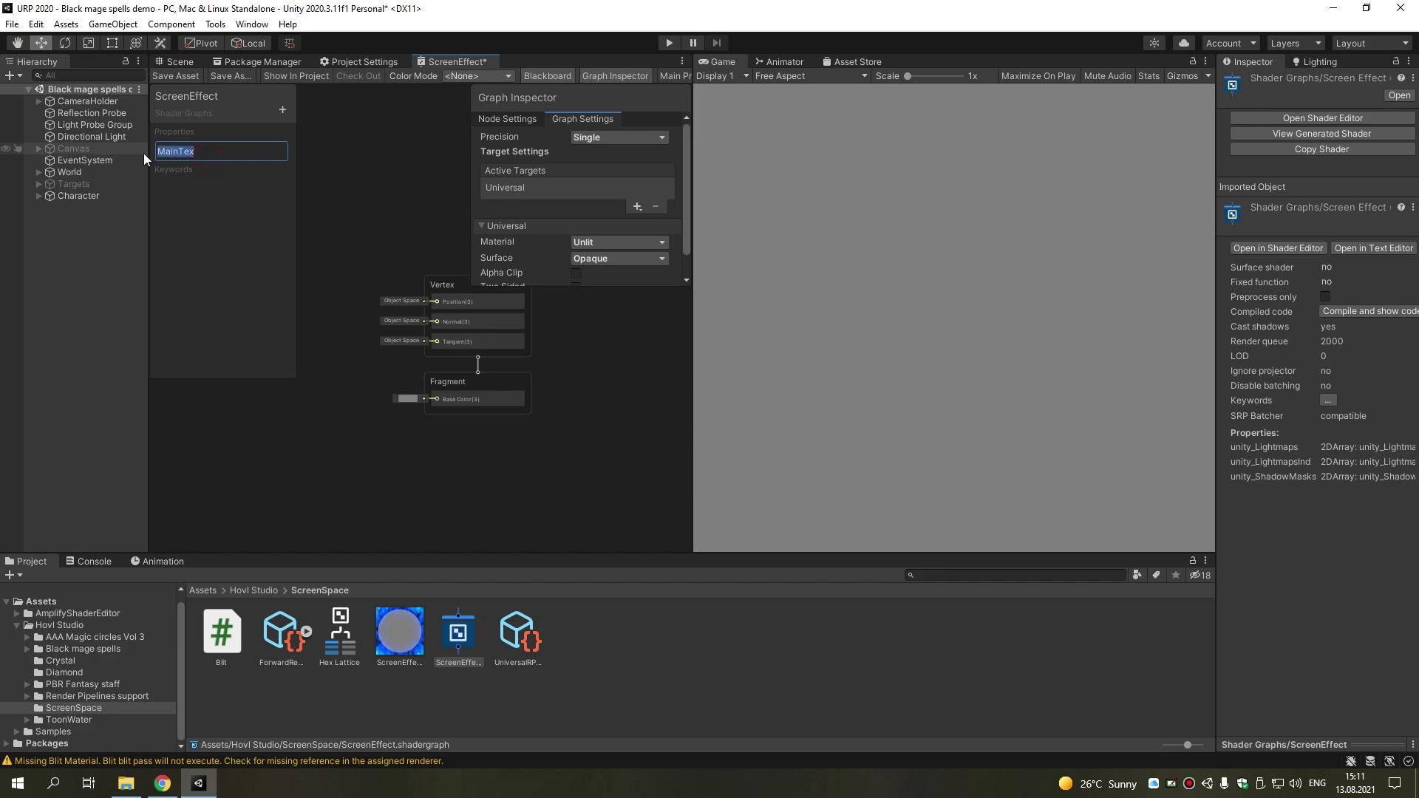
{"action": "left_click", "coordinate": [192, 218]}
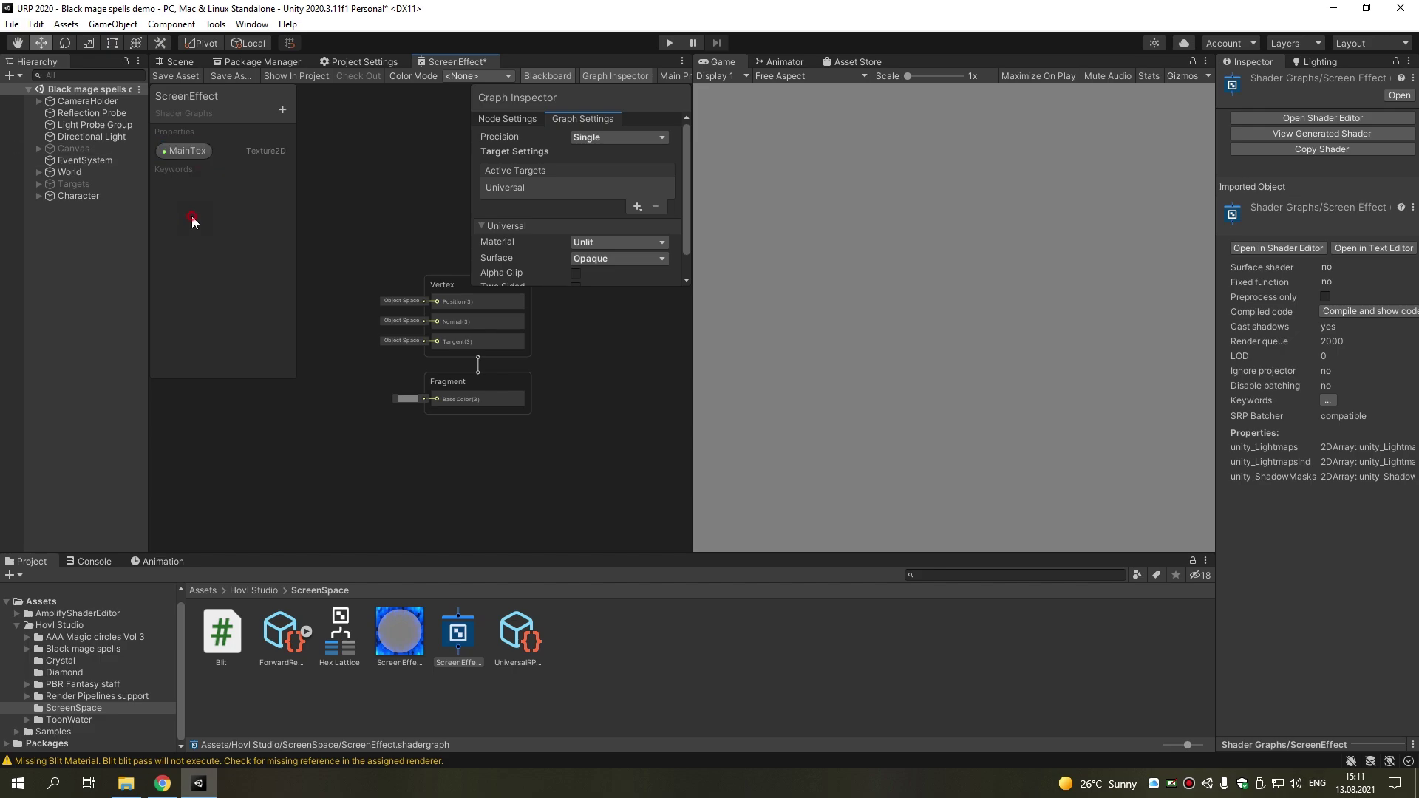
{"action": "left_click", "coordinate": [186, 151]}
{"action": "left_click", "coordinate": [616, 180]}
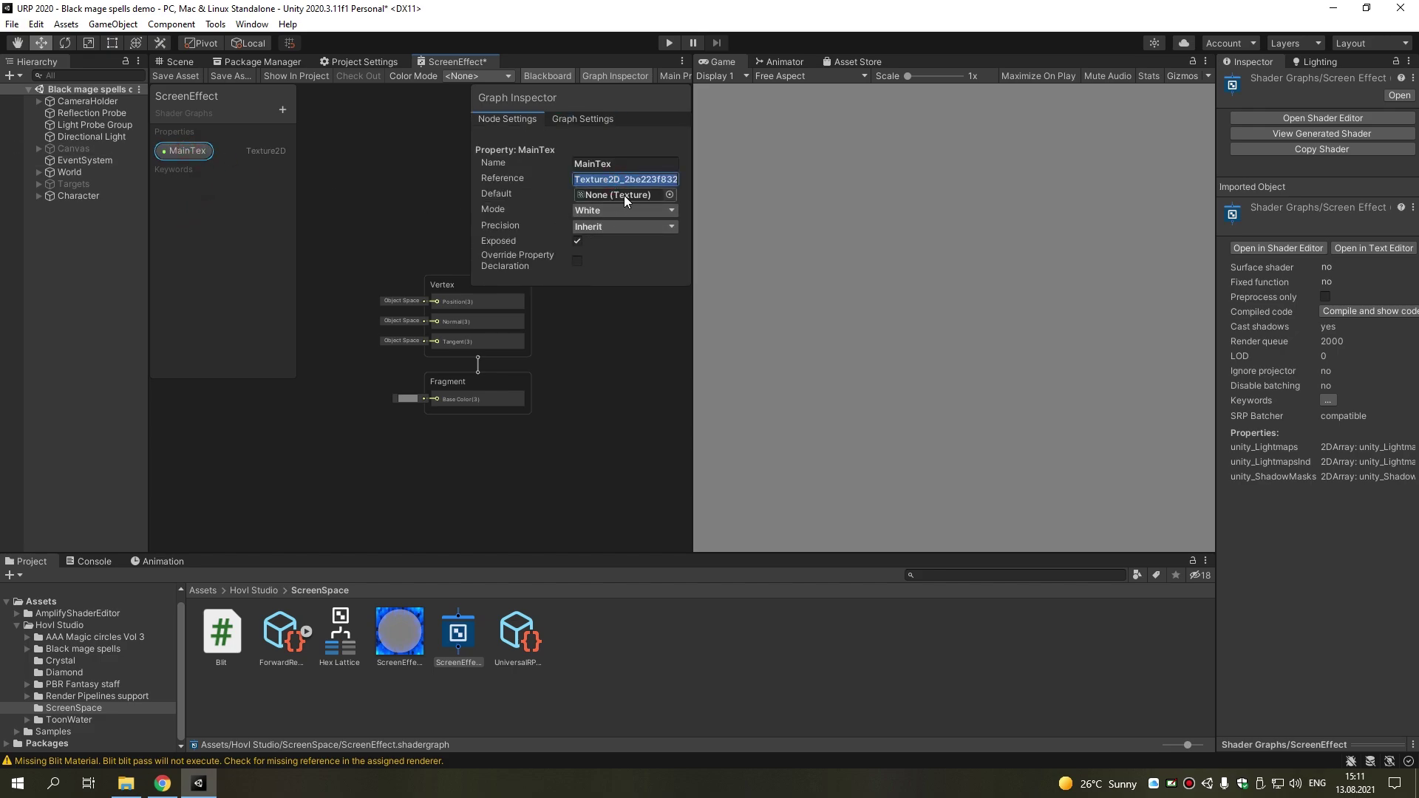
{"action": "left_click", "coordinate": [615, 356]}
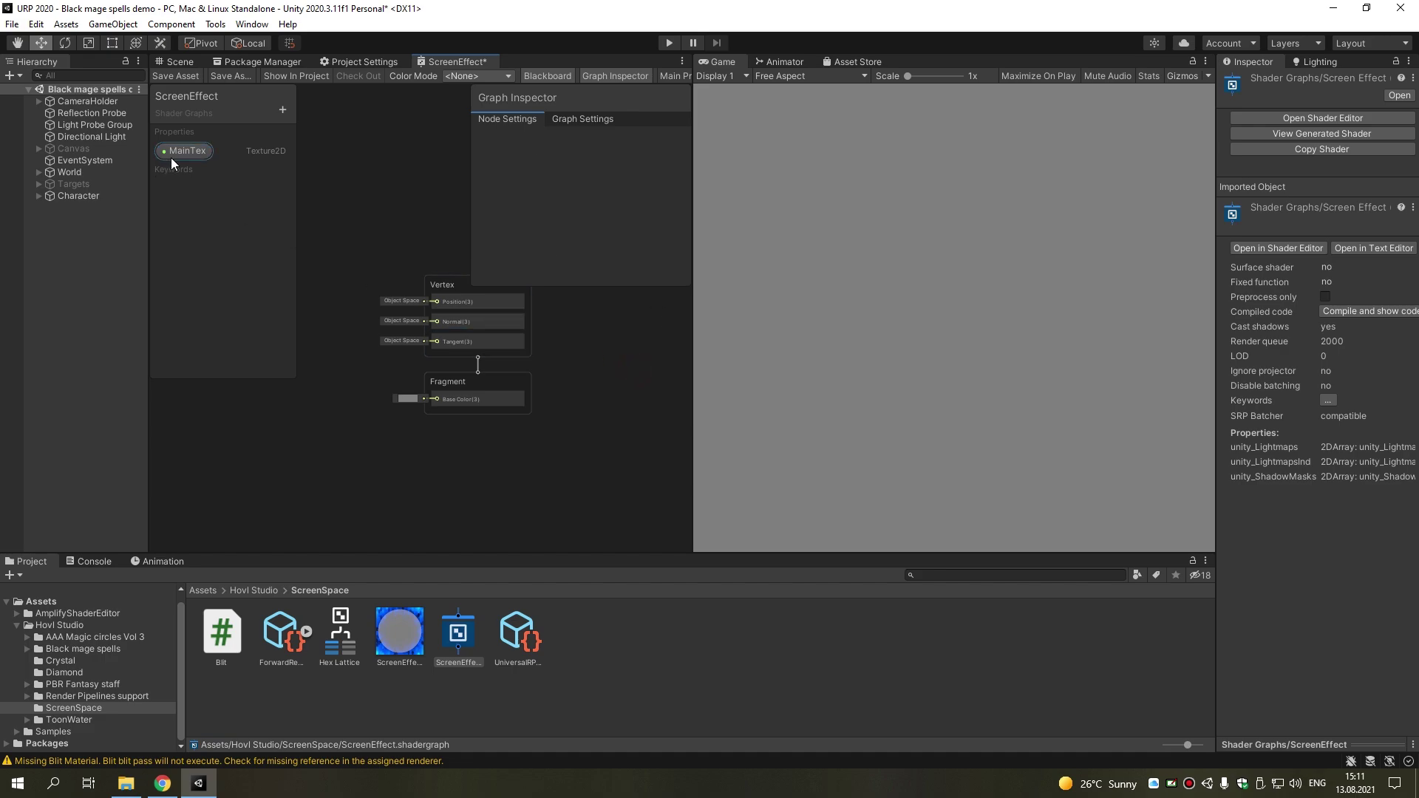
{"action": "left_click_drag", "start_coordinate": [171, 158], "coordinate": [212, 436]}
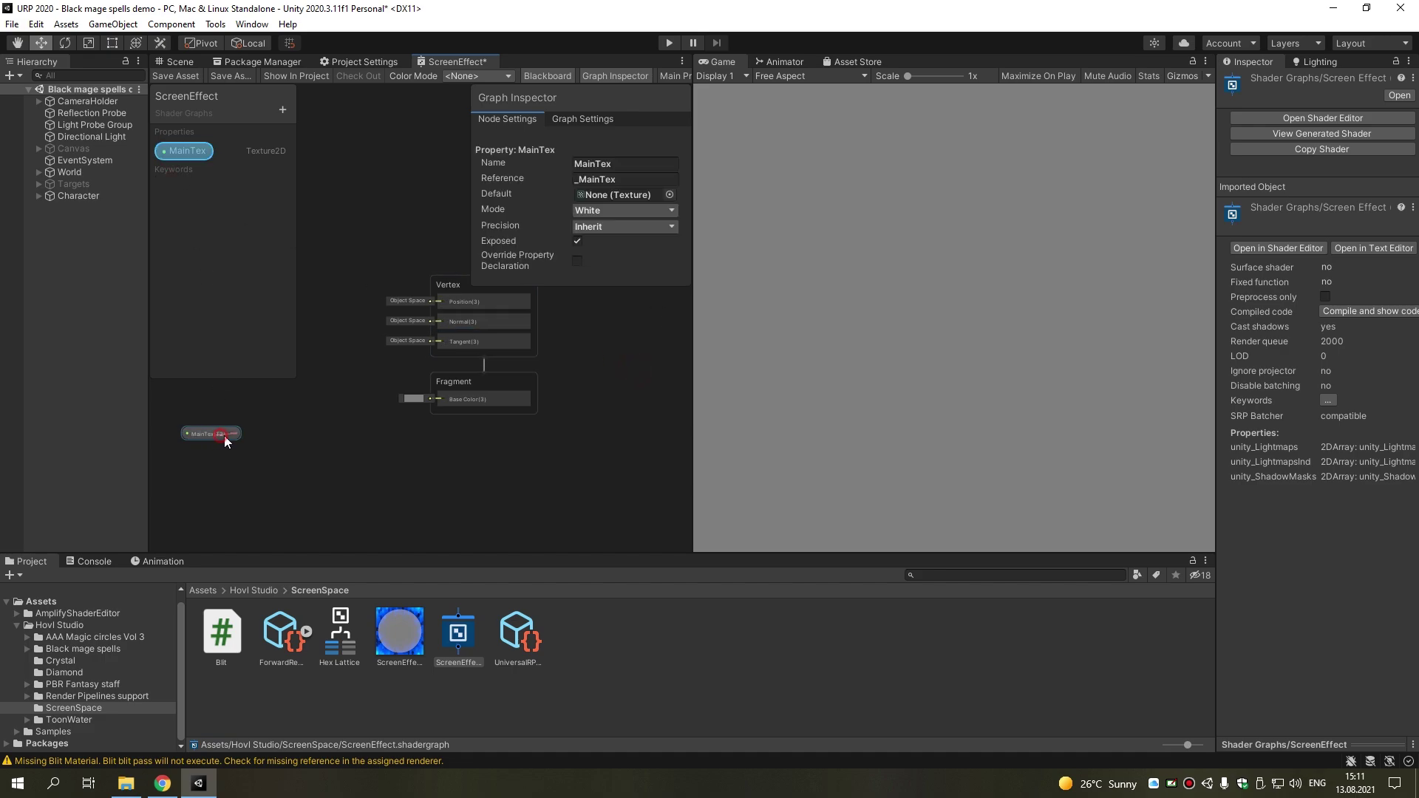
Add a Sample Texture 2D node fed by MainTex and move it nearer the output
{"action": "key", "text": "space"}
{"action": "type", "text": "sample"}
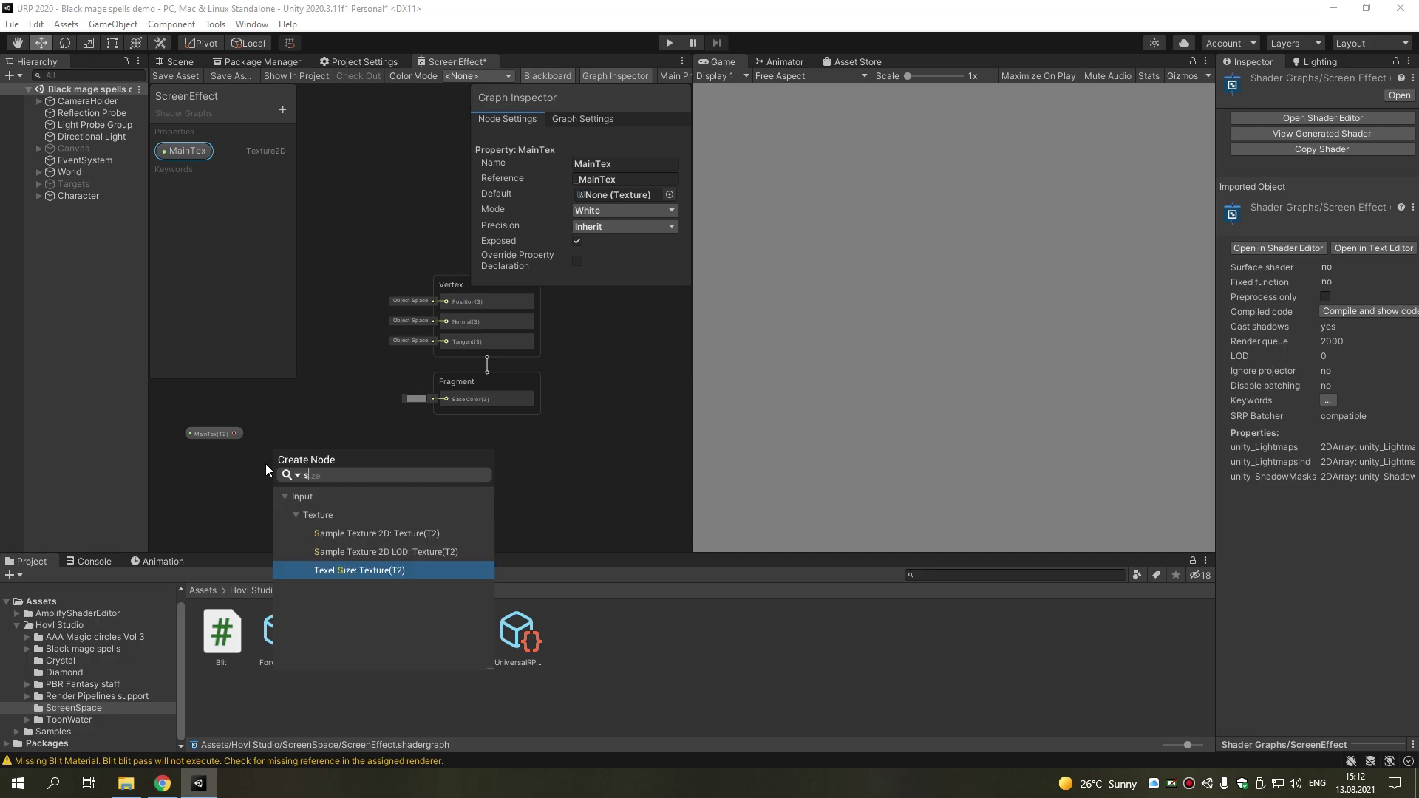
{"action": "left_click", "coordinate": [359, 533]}
{"action": "mouse_move", "coordinate": [324, 481]}
{"action": "left_mouse_down"}
{"action": "mouse_move", "coordinate": [305, 439]}
{"action": "mouse_move", "coordinate": [444, 403]}
{"action": "left_mouse_up"}
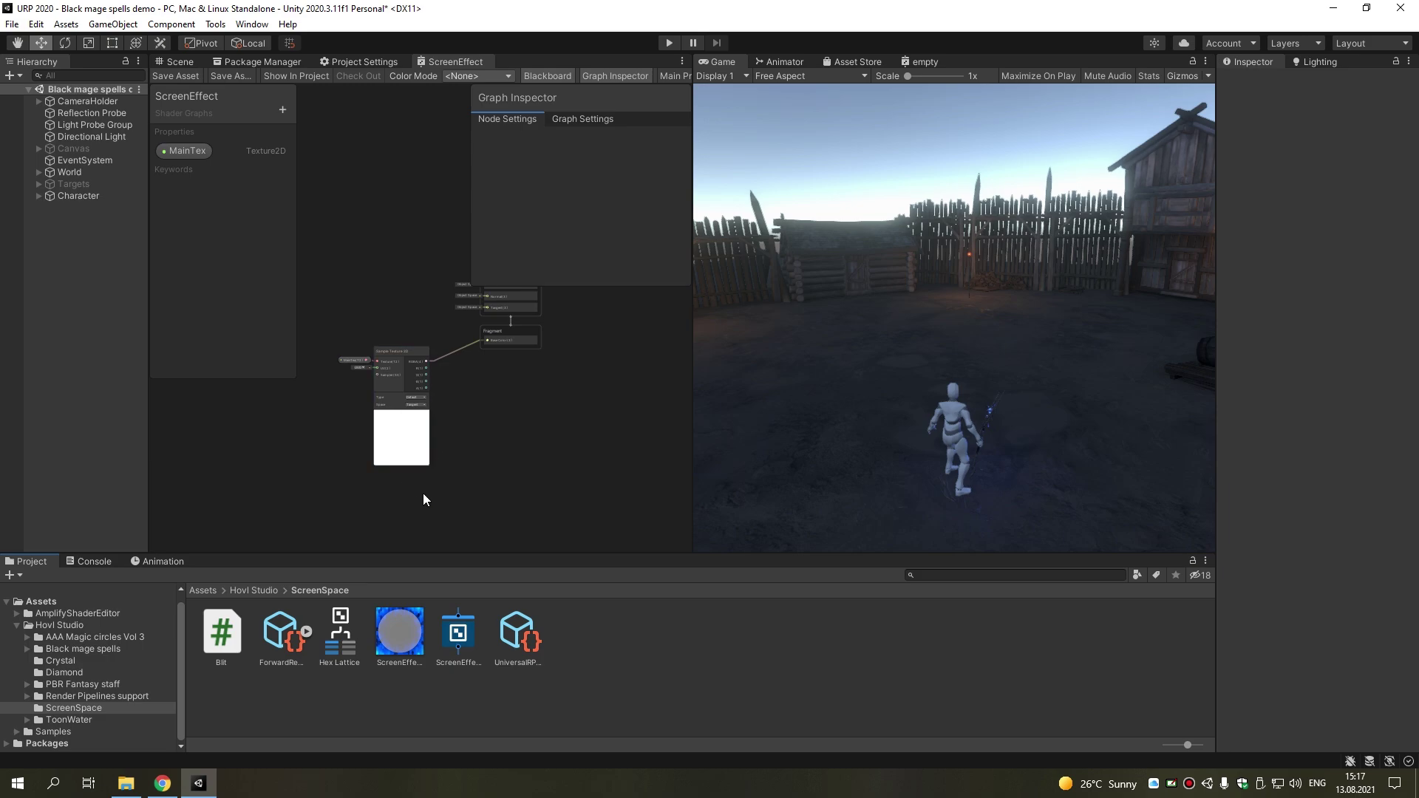
Show Shader Graph 10.5.1's Procedural Patterns sample in the Package Manager
{"action": "left_click", "coordinate": [357, 658]}
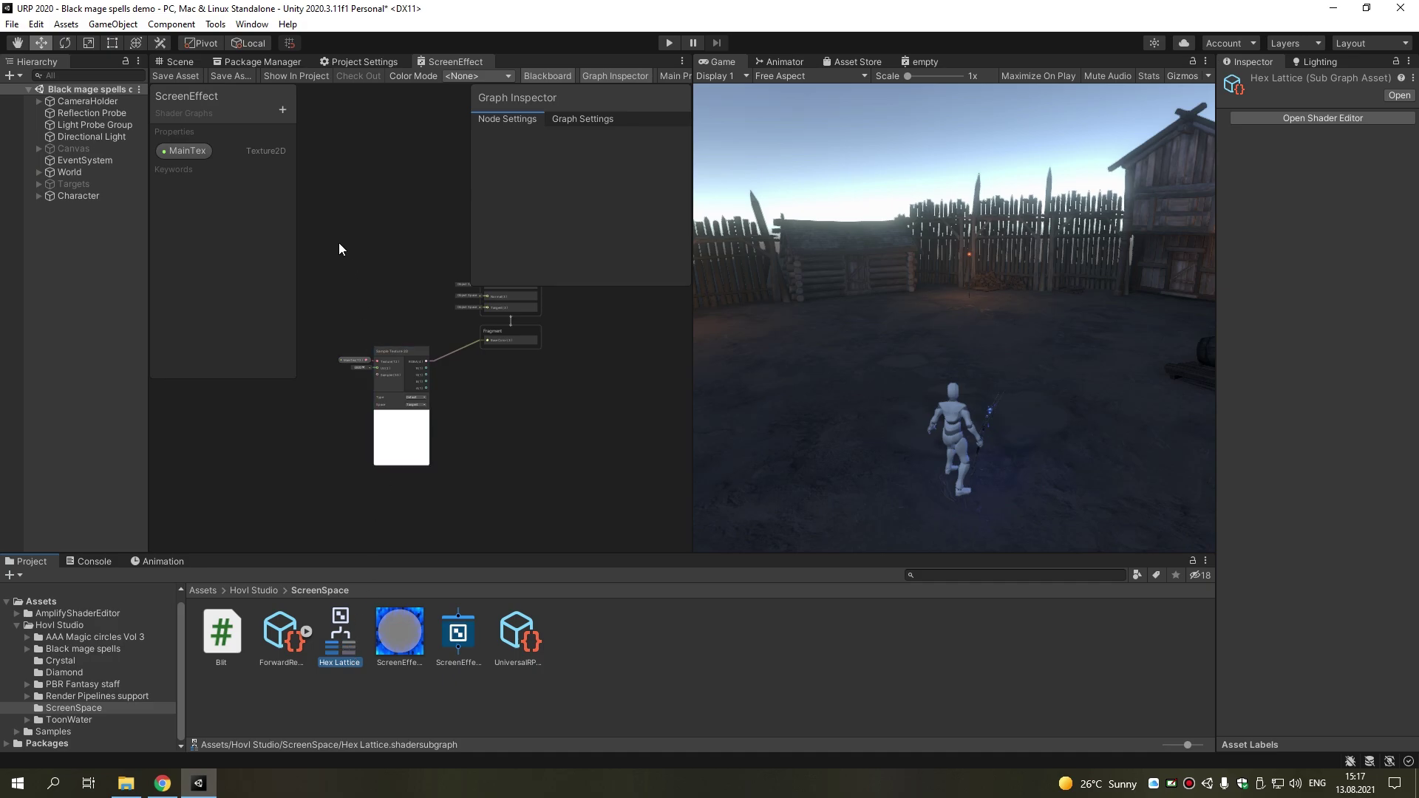
{"action": "left_click", "coordinate": [368, 63]}
{"action": "left_click", "coordinate": [268, 63]}
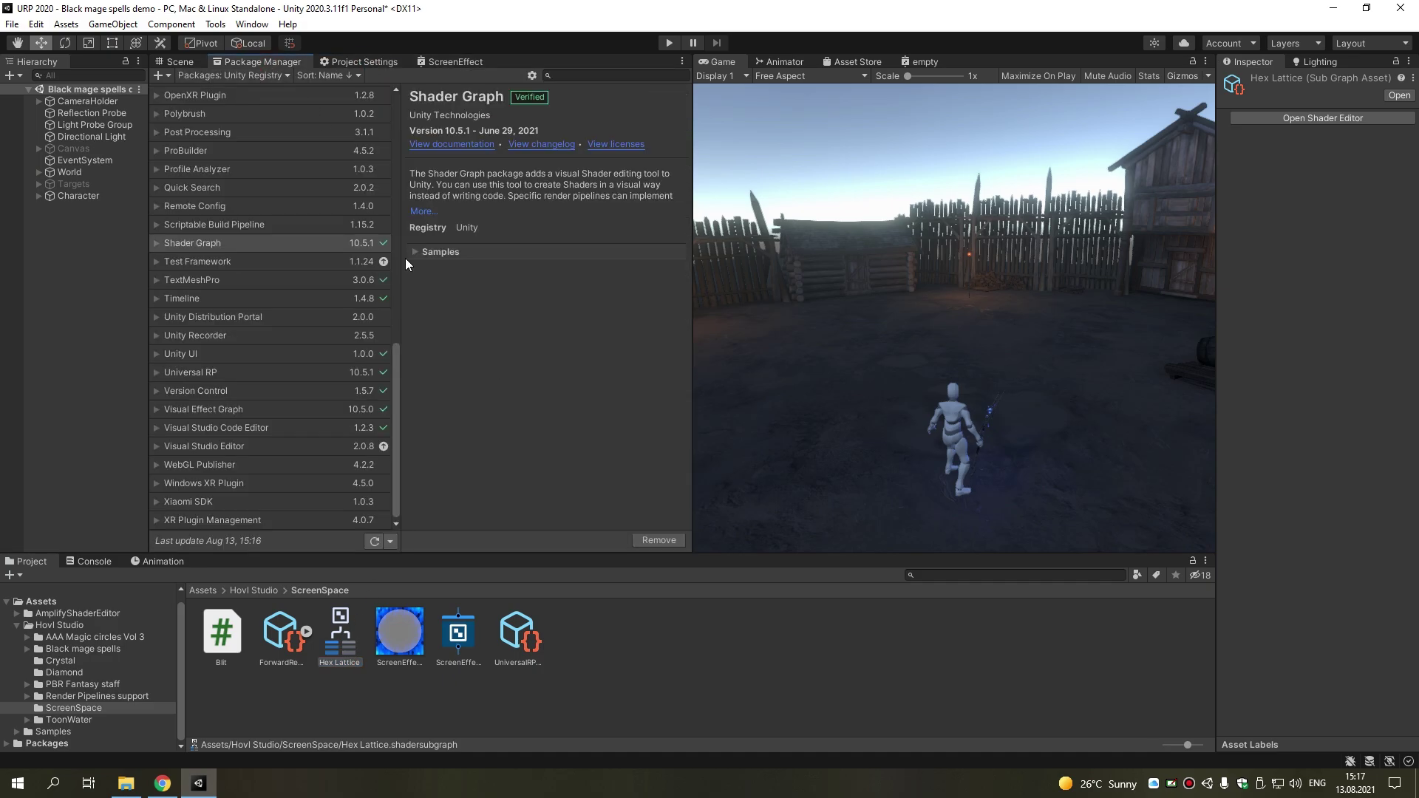
{"action": "left_click", "coordinate": [452, 252]}
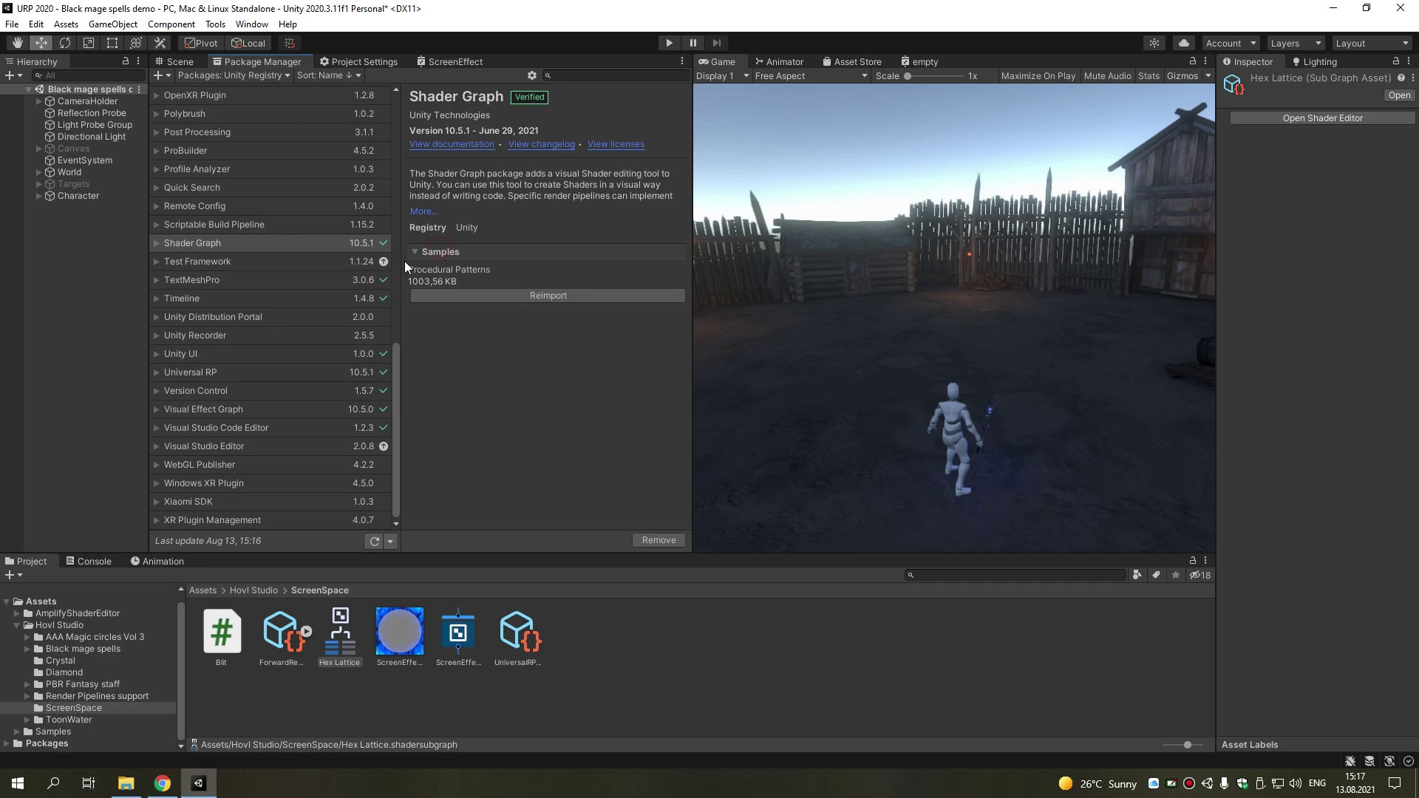
Open the Hex Lattice sub graph and zoom around its pattern nodes
{"action": "double_click", "coordinate": [347, 649]}
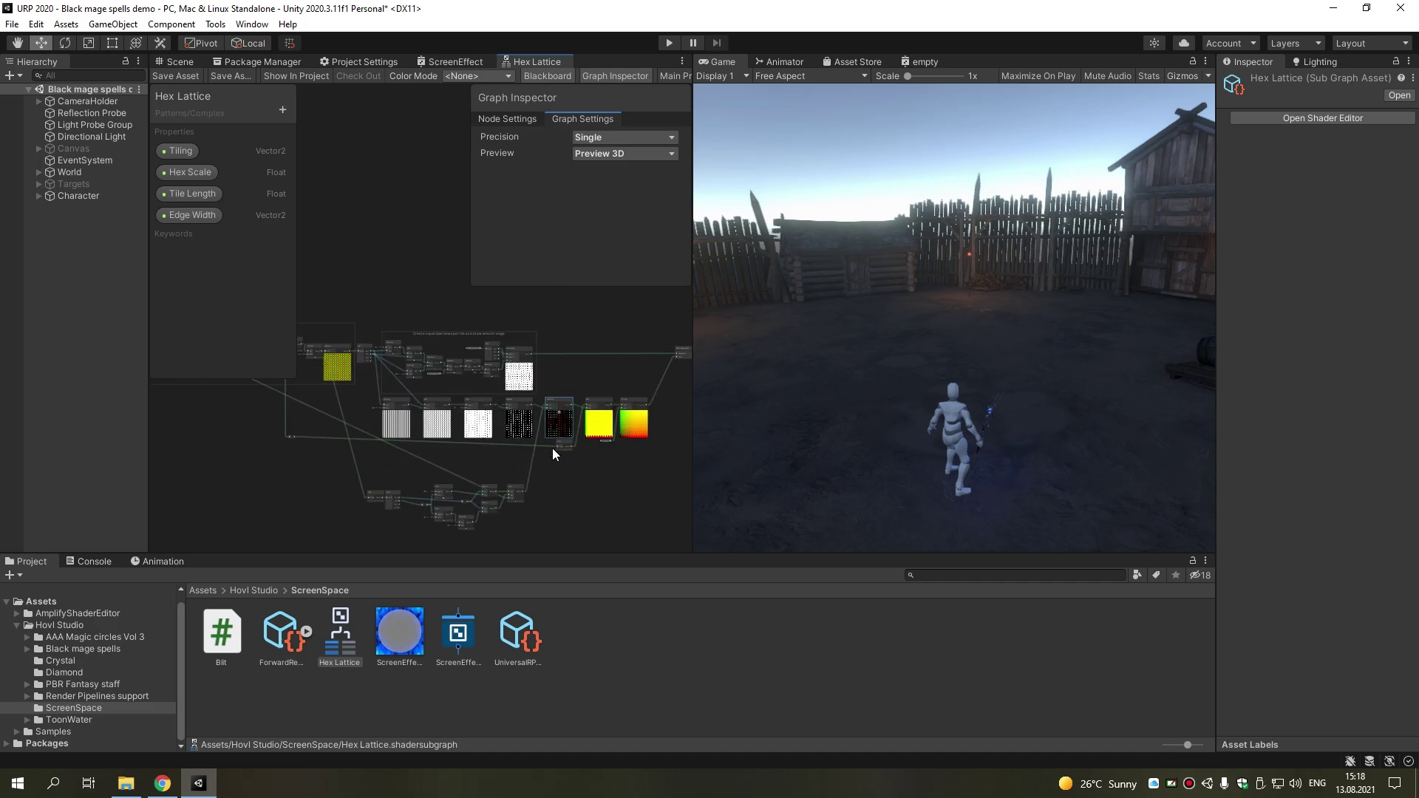
{"action": "scroll", "coordinate": [555, 462], "scroll_direction": "up", "scroll_amount": 5}
{"action": "scroll", "coordinate": [443, 488], "scroll_direction": "down", "scroll_amount": 2}
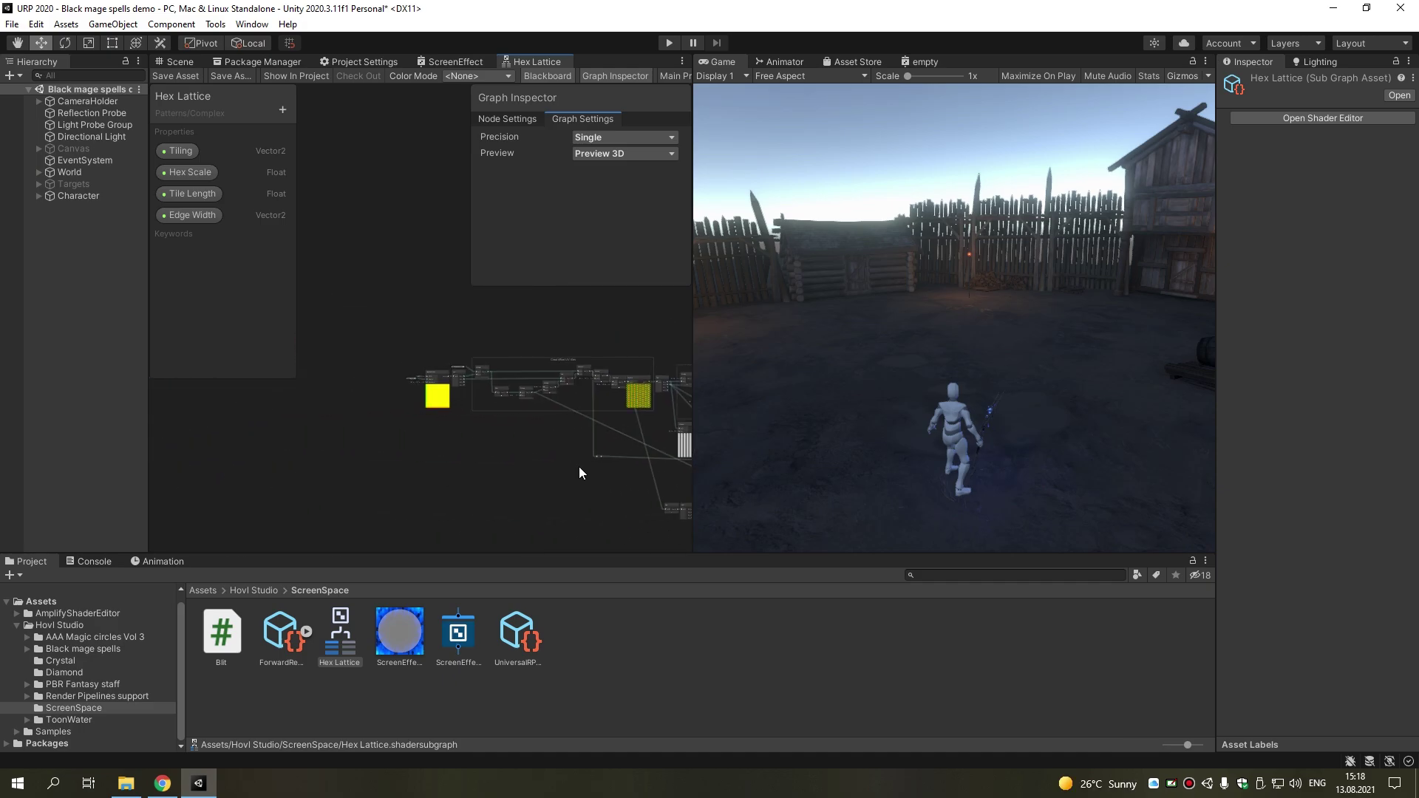
{"action": "scroll", "coordinate": [401, 479], "scroll_direction": "up", "scroll_amount": 4}
{"action": "scroll", "coordinate": [552, 385], "scroll_direction": "up", "scroll_amount": 2}
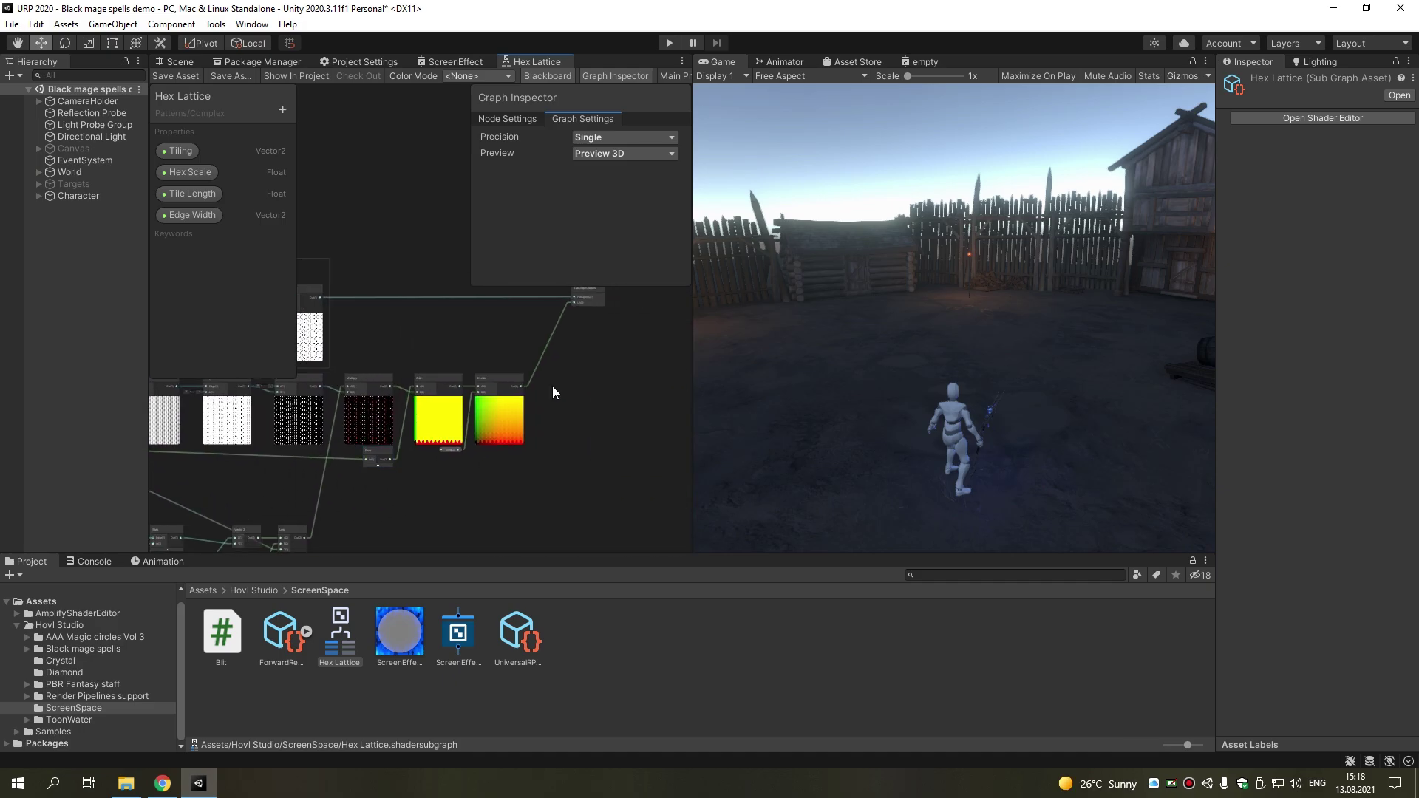
{"action": "scroll", "coordinate": [390, 357], "scroll_direction": "up", "scroll_amount": 2}
{"action": "scroll", "coordinate": [517, 414], "scroll_direction": "up", "scroll_amount": 3}
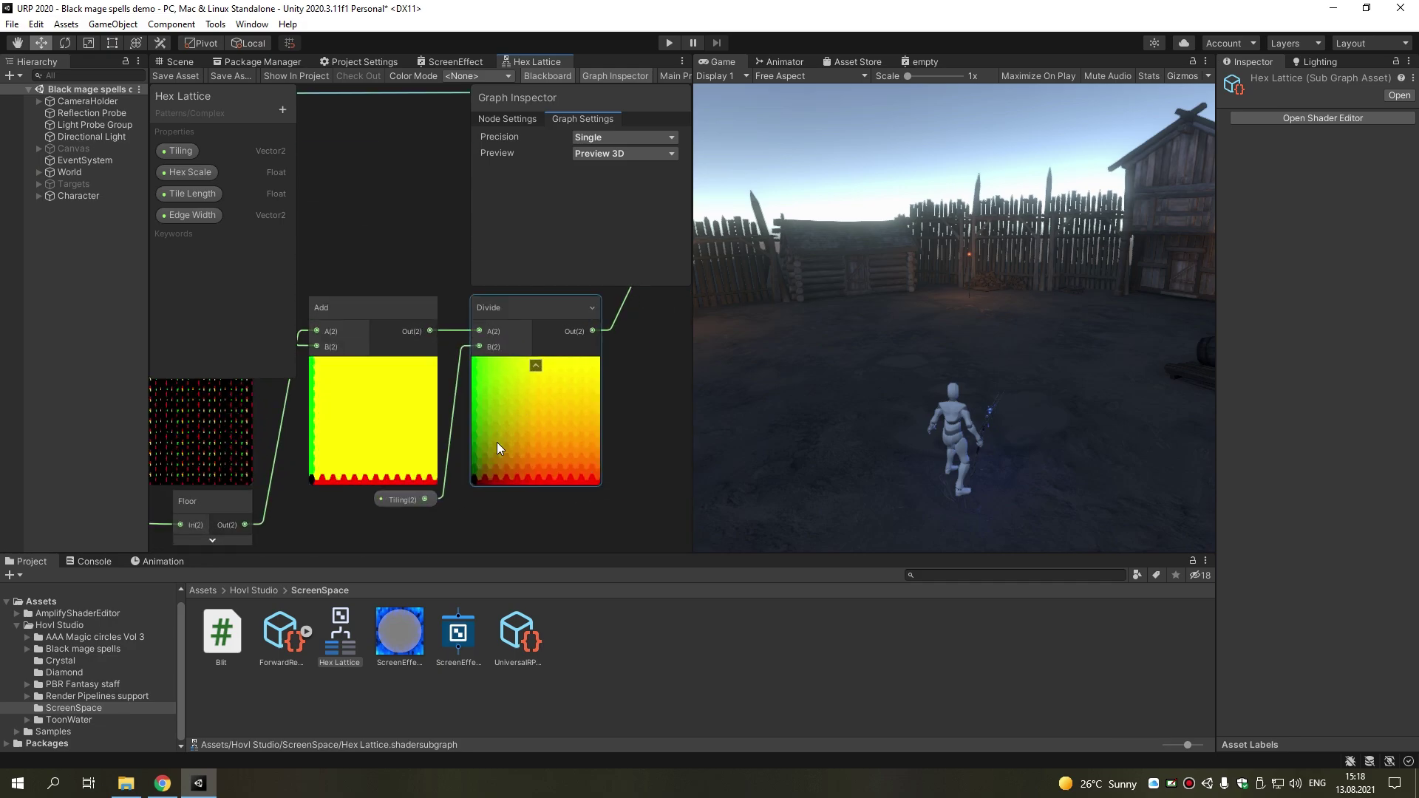
{"action": "scroll", "coordinate": [565, 439], "scroll_direction": "up", "scroll_amount": 2}
{"action": "scroll", "coordinate": [565, 439], "scroll_direction": "down", "scroll_amount": 6}
{"action": "scroll", "coordinate": [564, 439], "scroll_direction": "down", "scroll_amount": 3}
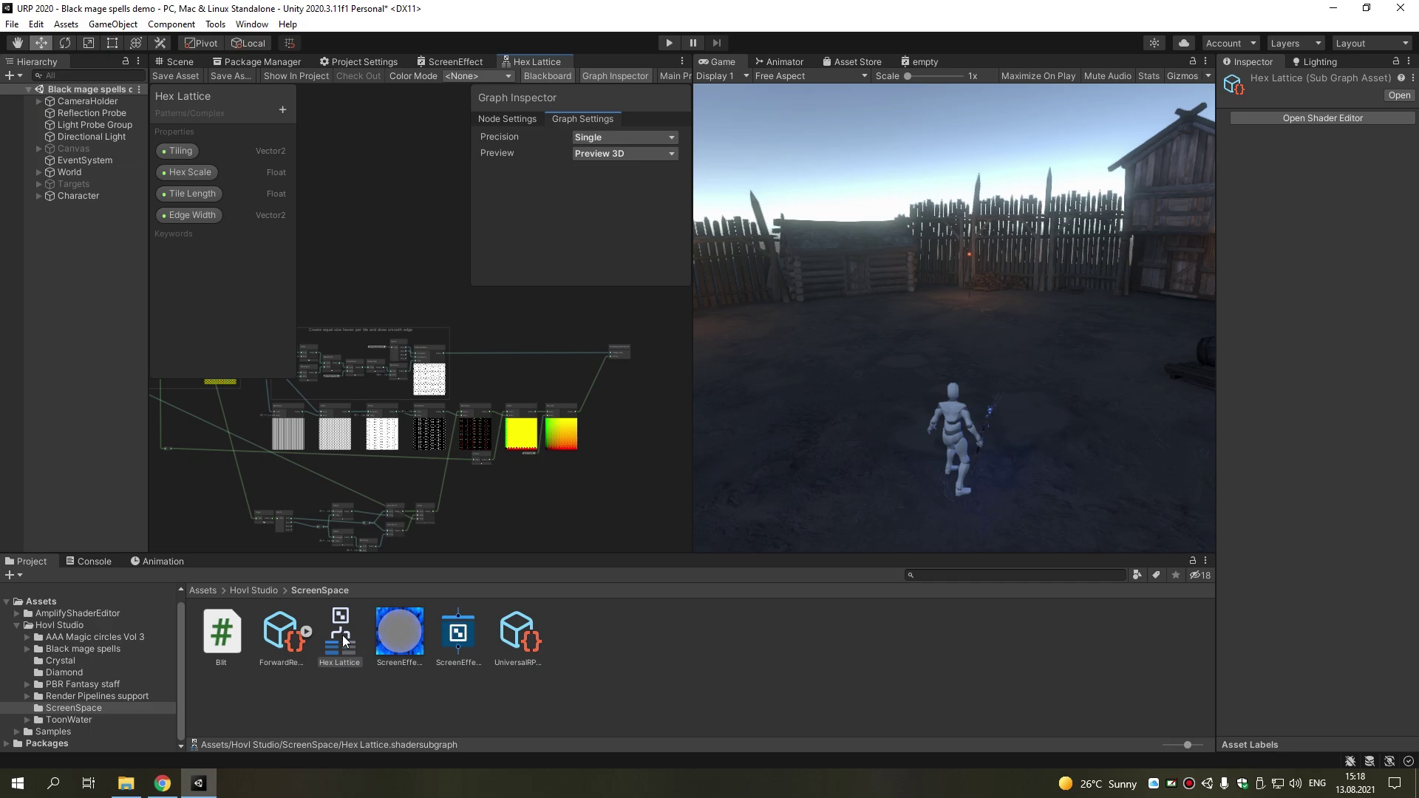
Close the Hex Lattice tab and go back to the ScreenEffect graph
{"action": "right_click", "coordinate": [531, 65]}
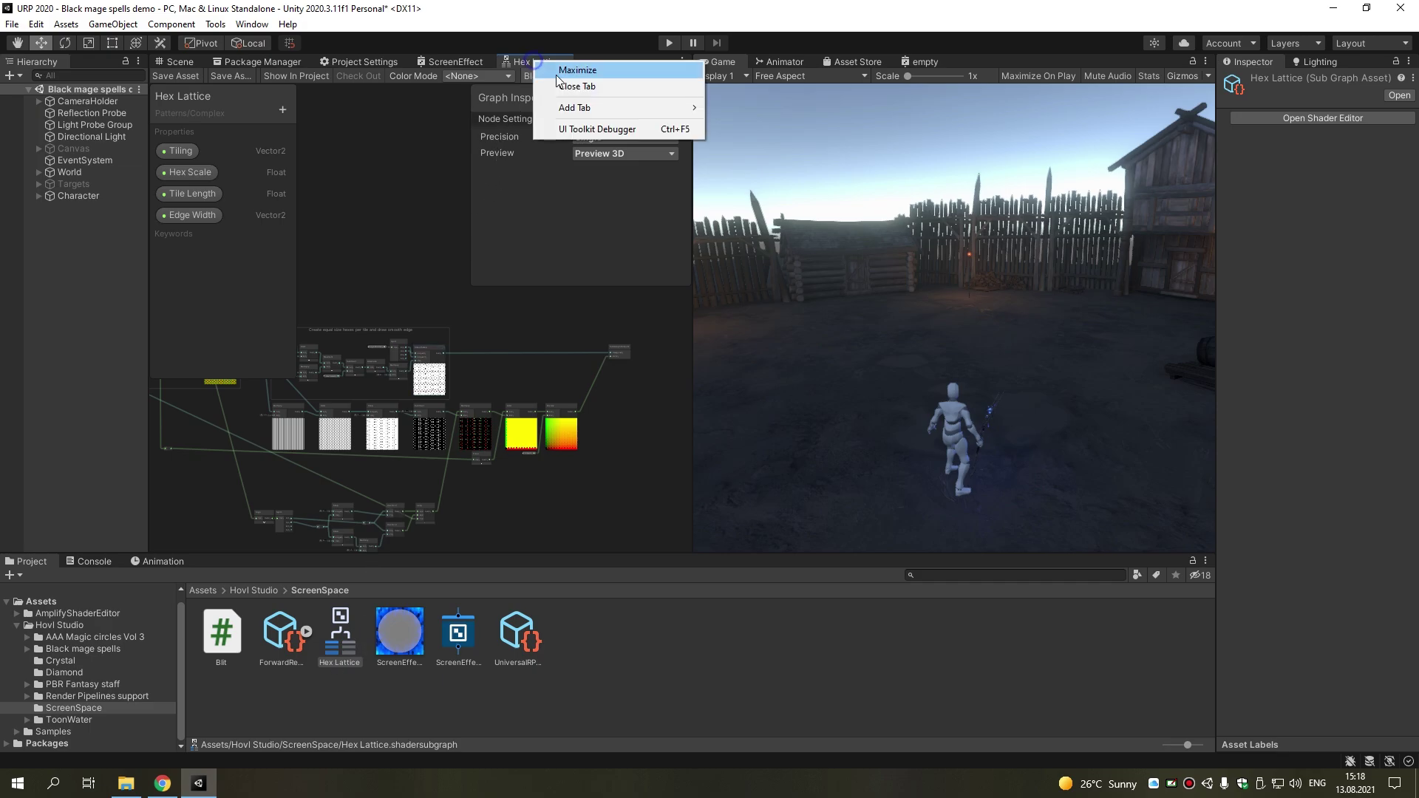
{"action": "left_click", "coordinate": [567, 87]}
{"action": "left_click", "coordinate": [472, 61]}
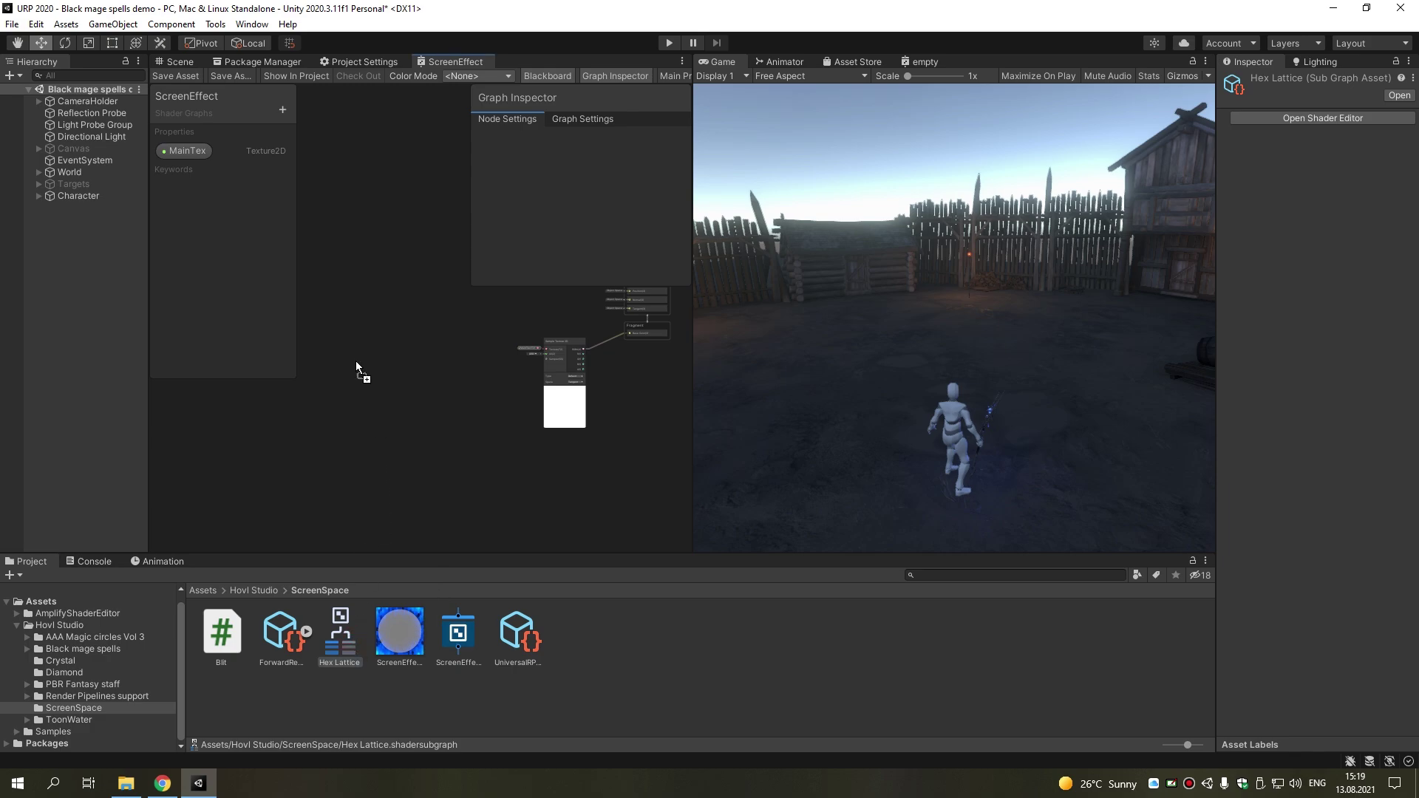
Add a Hex Lattice node fed by a new Float property Tile Length defaulting to 2
{"action": "left_click_drag", "start_coordinate": [352, 639], "coordinate": [357, 361]}
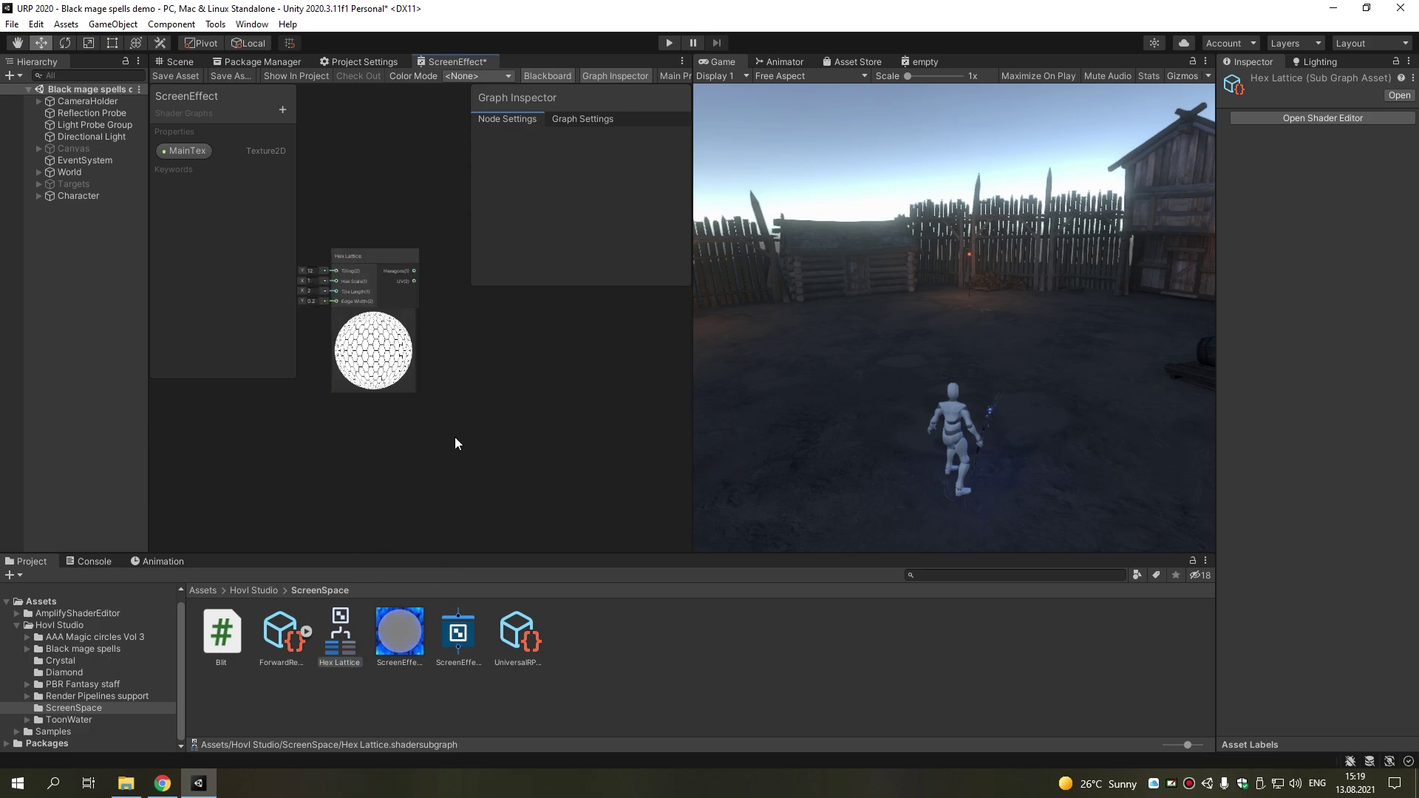
{"action": "scroll", "coordinate": [411, 524], "scroll_direction": "up", "scroll_amount": 1}
{"action": "scroll", "coordinate": [411, 524], "scroll_direction": "up", "scroll_amount": 1}
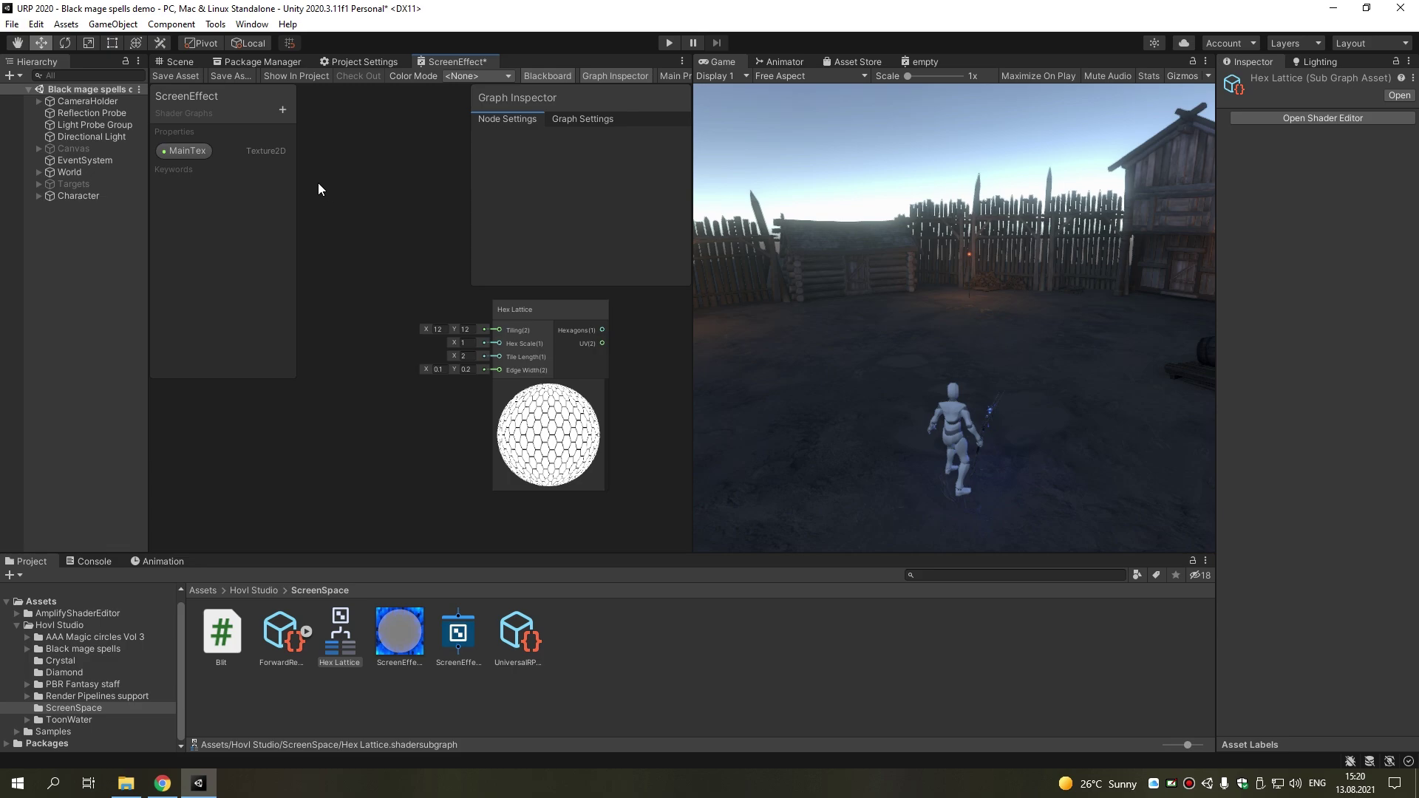
{"action": "left_click", "coordinate": [283, 110]}
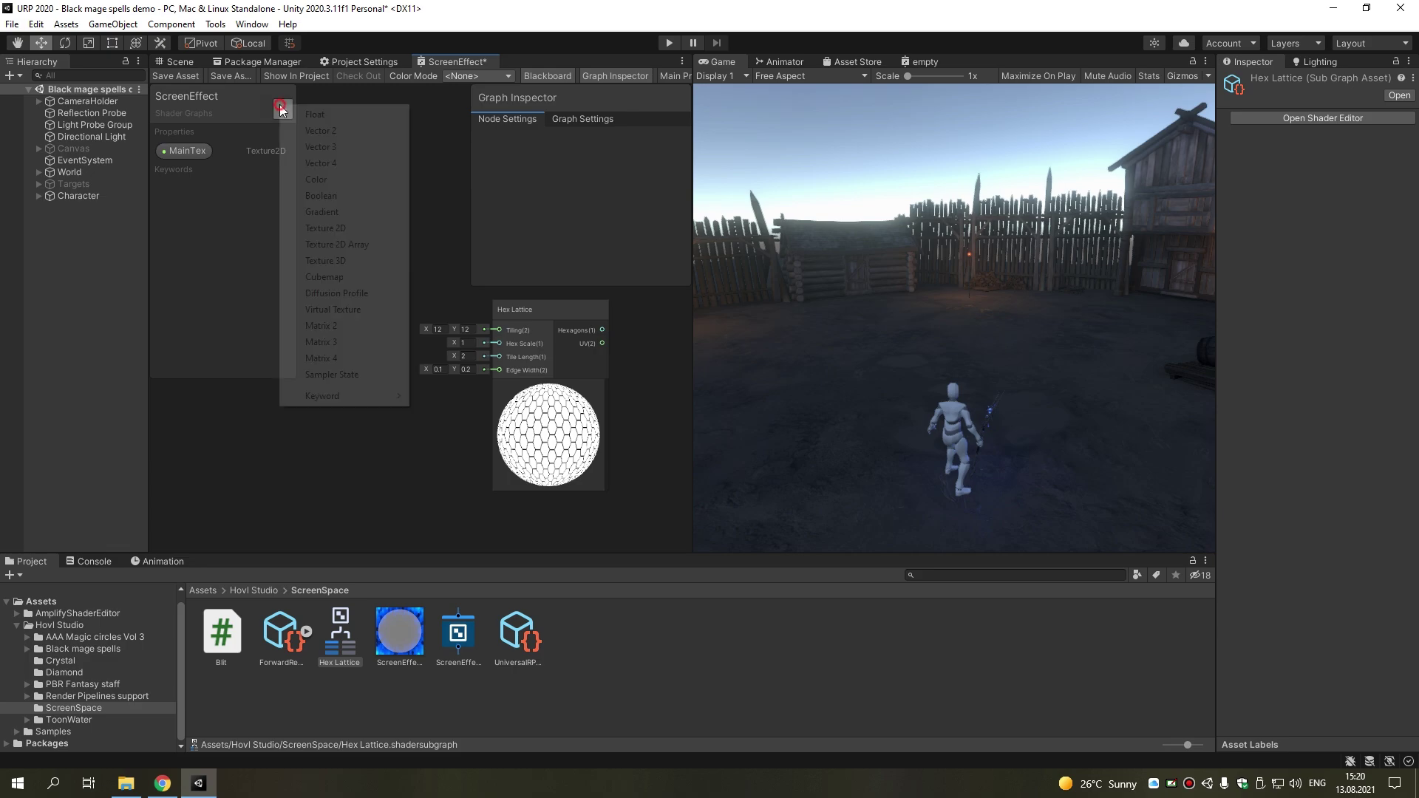
{"action": "left_click", "coordinate": [320, 118]}
{"action": "type", "text": "Tile Length"}
{"action": "key", "text": "Return"}
{"action": "left_click", "coordinate": [197, 173]}
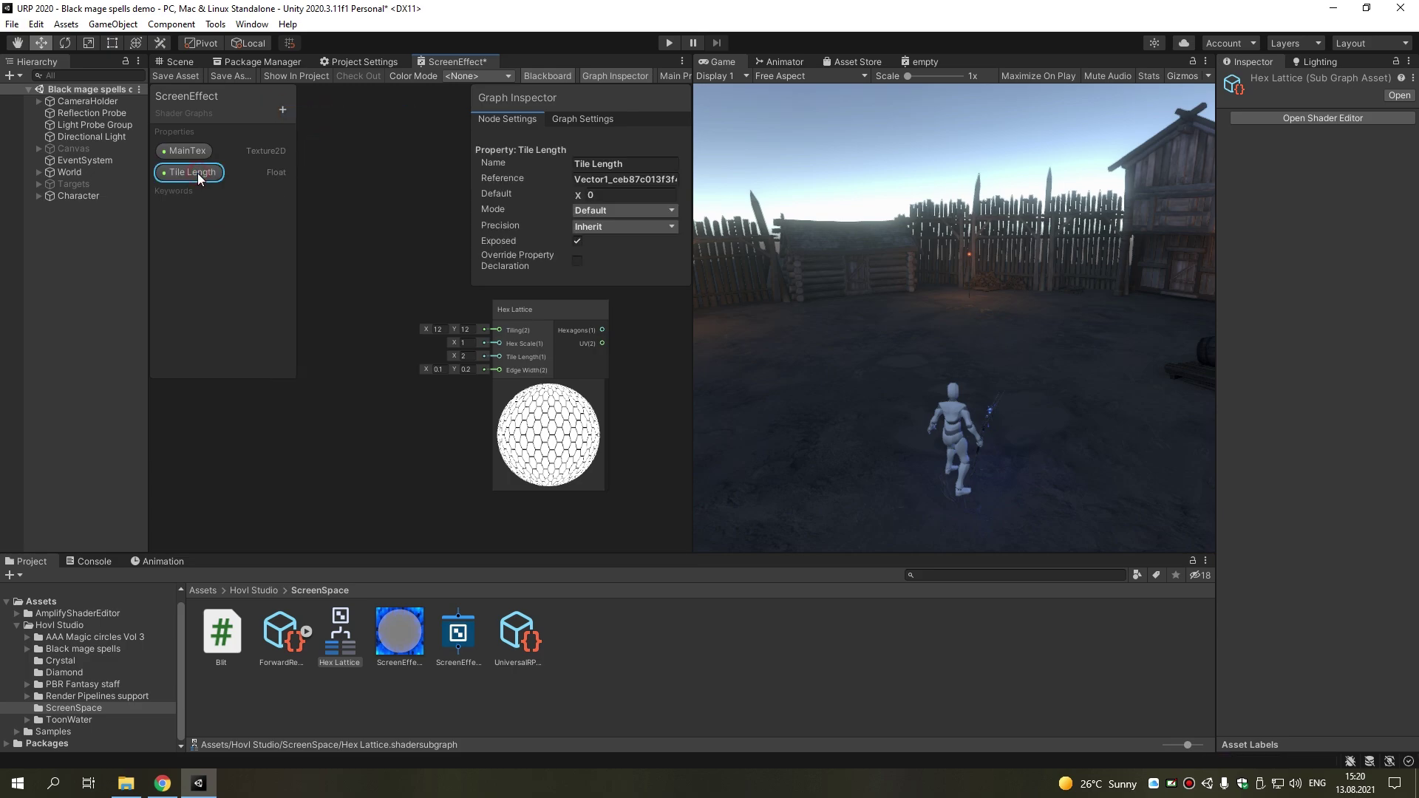
{"action": "left_click", "coordinate": [628, 194]}
{"action": "type", "text": "2"}
{"action": "mouse_move", "coordinate": [191, 172]}
{"action": "left_mouse_down"}
{"action": "mouse_move", "coordinate": [424, 356]}
{"action": "mouse_move", "coordinate": [499, 357]}
{"action": "left_mouse_up"}
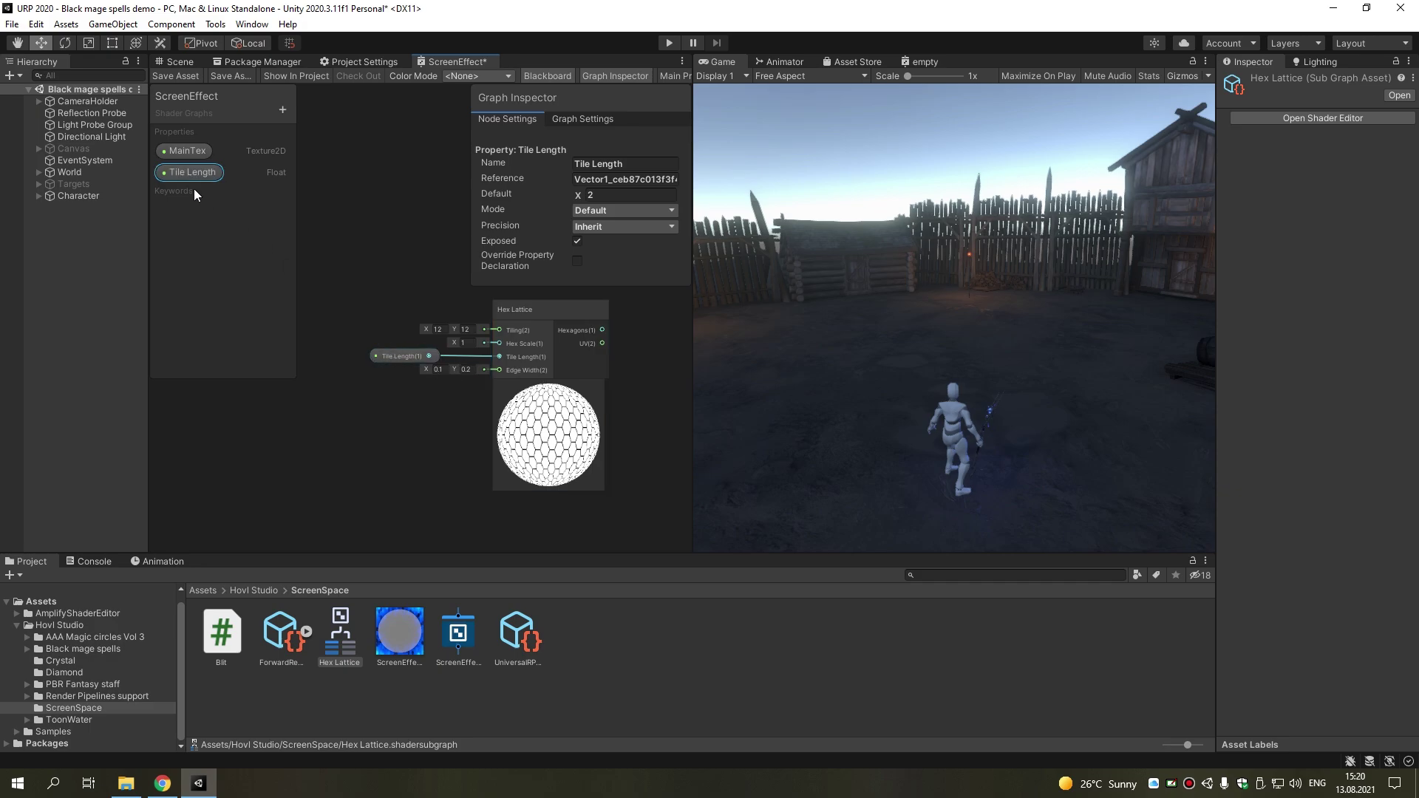
Add a Float property Size defaulting to 12 and wire it into Hex Lattice's Tiling
{"action": "left_click", "coordinate": [283, 110]}
{"action": "left_click", "coordinate": [313, 124]}
{"action": "type", "text": "Size"}
{"action": "key", "text": "Return"}
{"action": "left_click_drag", "start_coordinate": [362, 318], "coordinate": [365, 325]}
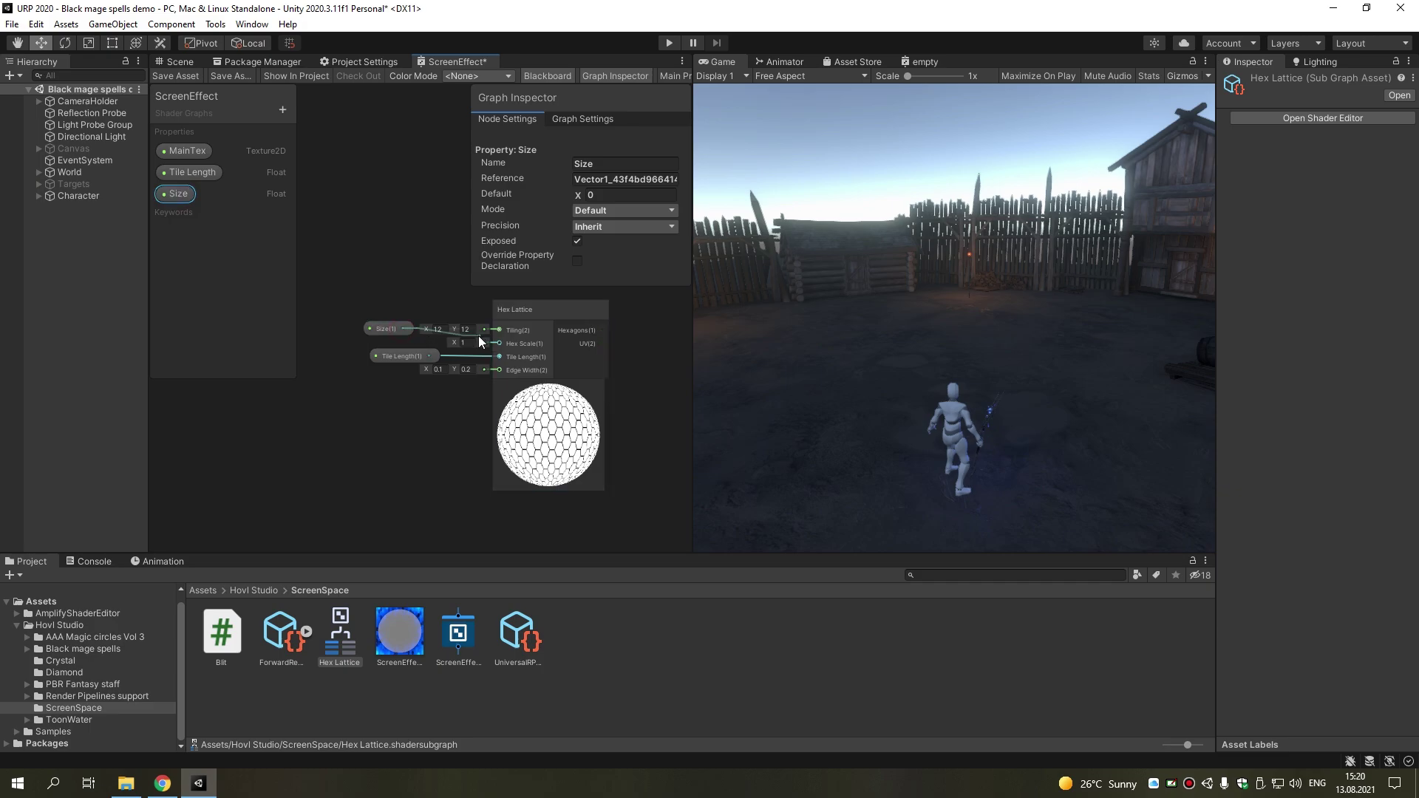
{"action": "left_click", "coordinate": [629, 194]}
{"action": "type", "text": "12"}
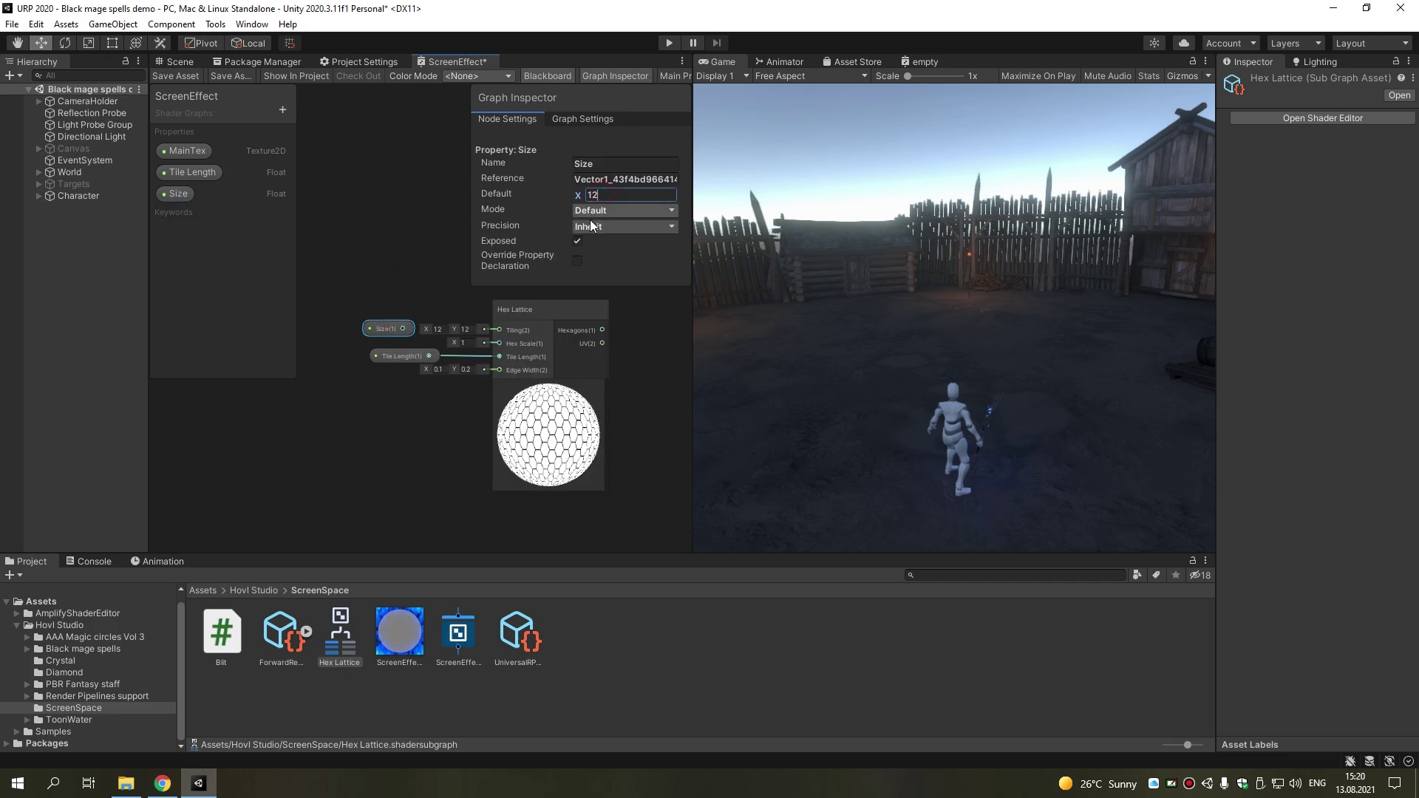
{"action": "left_click_drag", "start_coordinate": [402, 328], "coordinate": [500, 330]}
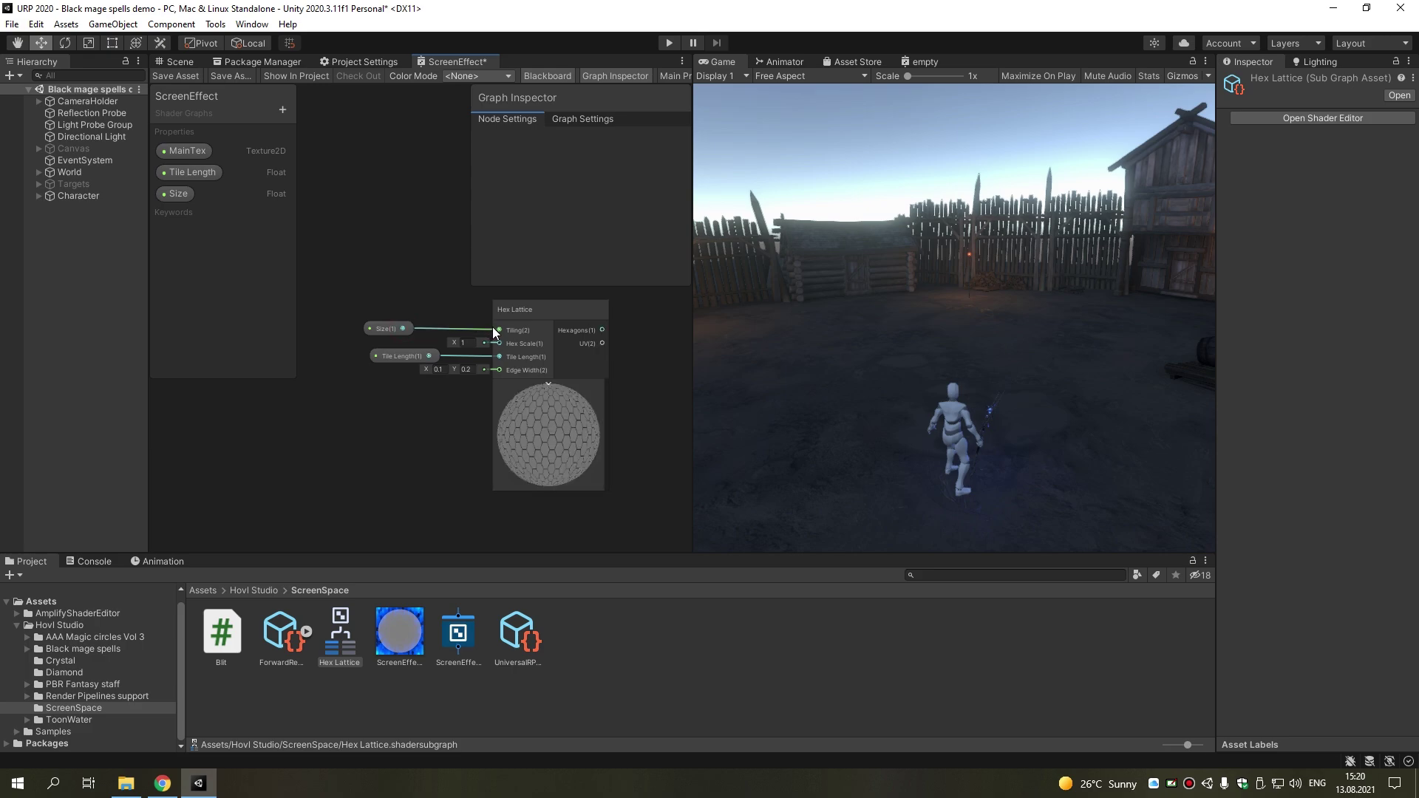
Check the ScreenEffect material and save the ScreenEffect shader graph
{"action": "left_click", "coordinate": [394, 629]}
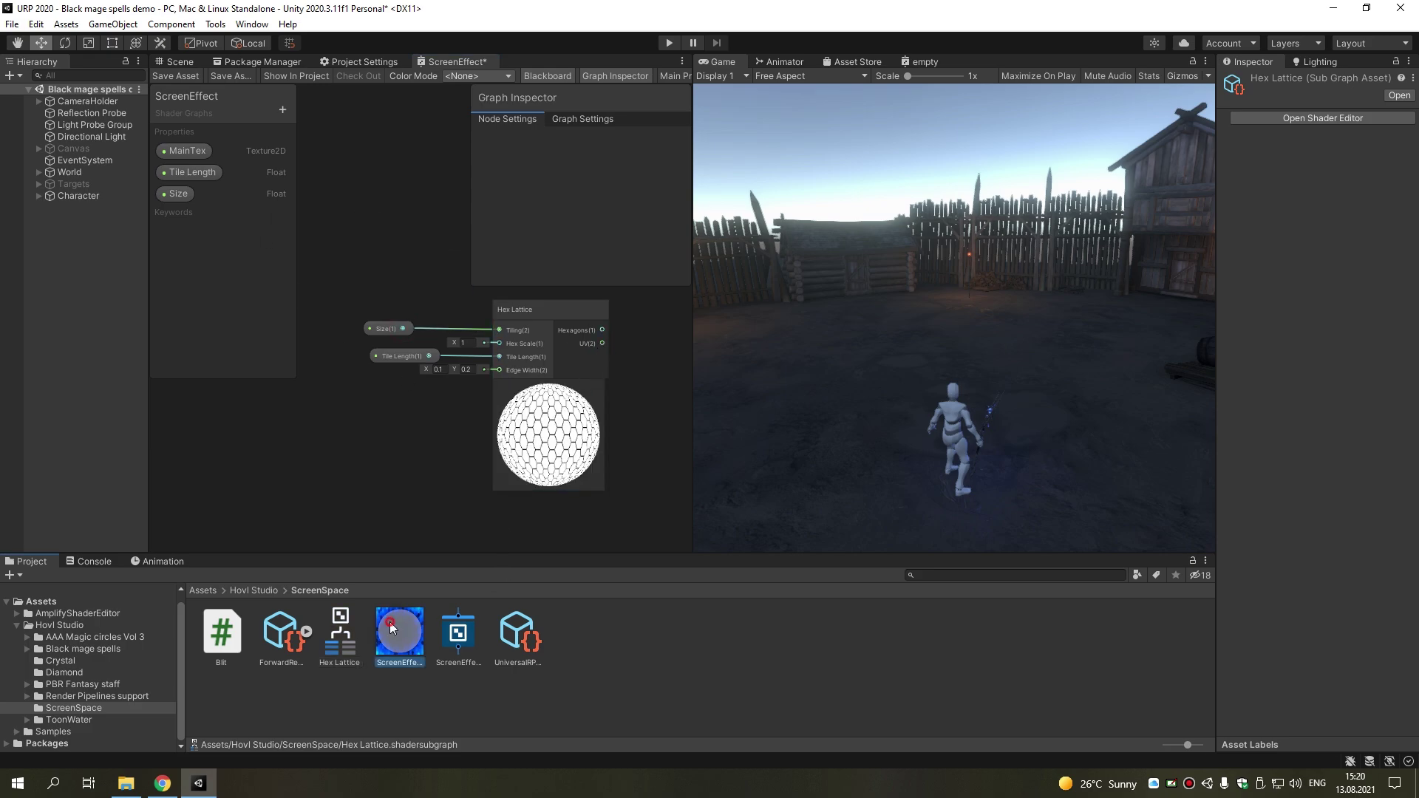
{"action": "left_click", "coordinate": [175, 76]}
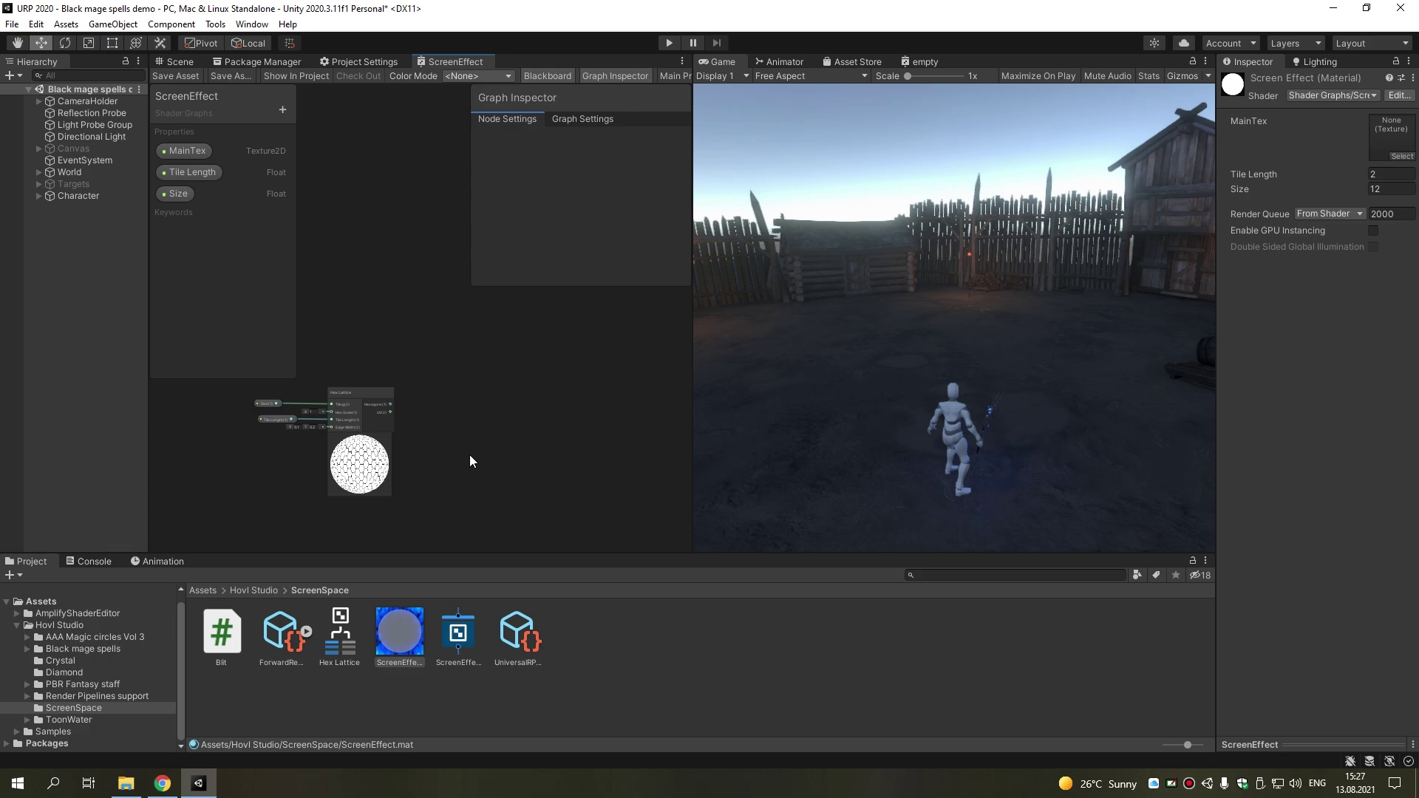
{"action": "scroll", "coordinate": [489, 422], "scroll_direction": "up", "scroll_amount": 3}
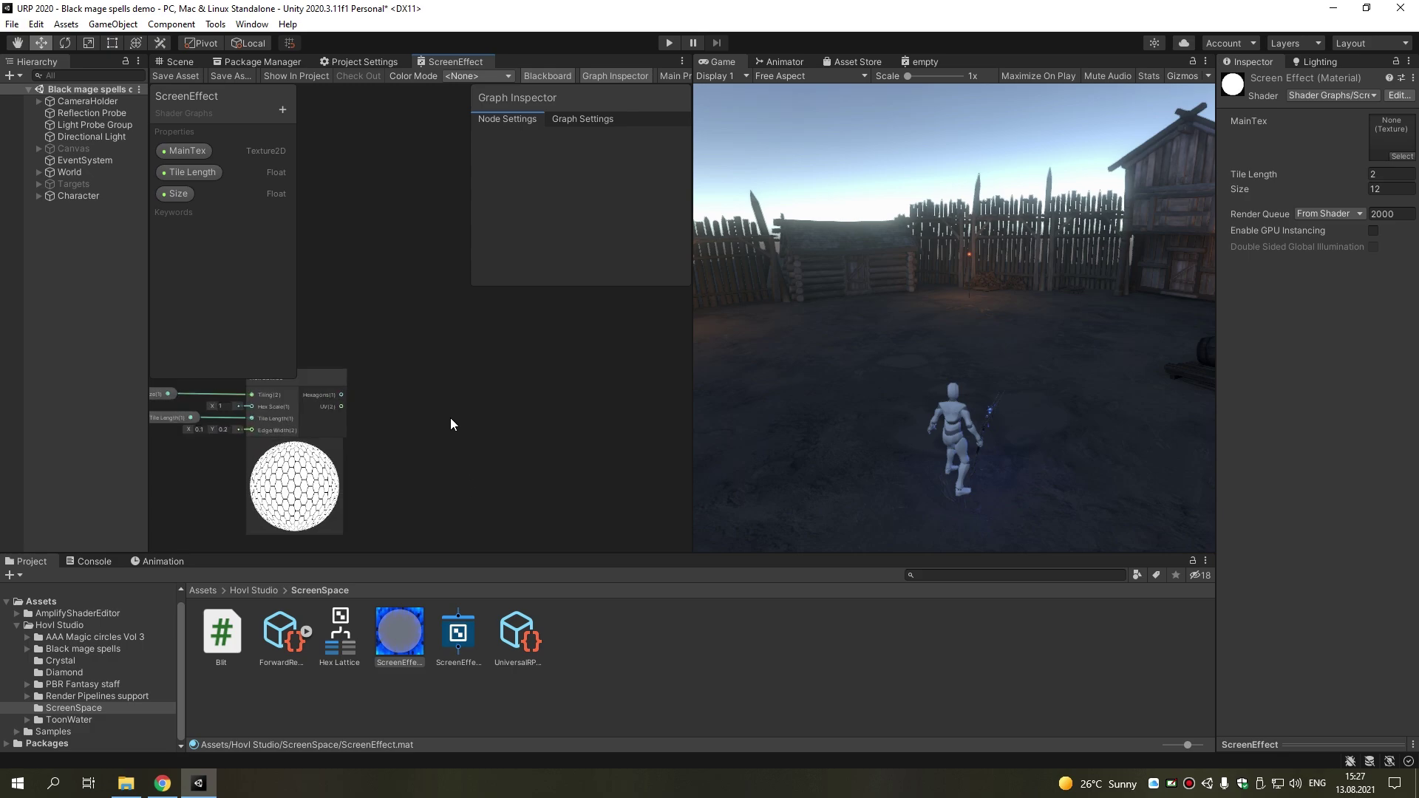
Add a Voronoi node taking Hex Lattice's UV, with cell density 101
{"action": "key", "text": "space"}
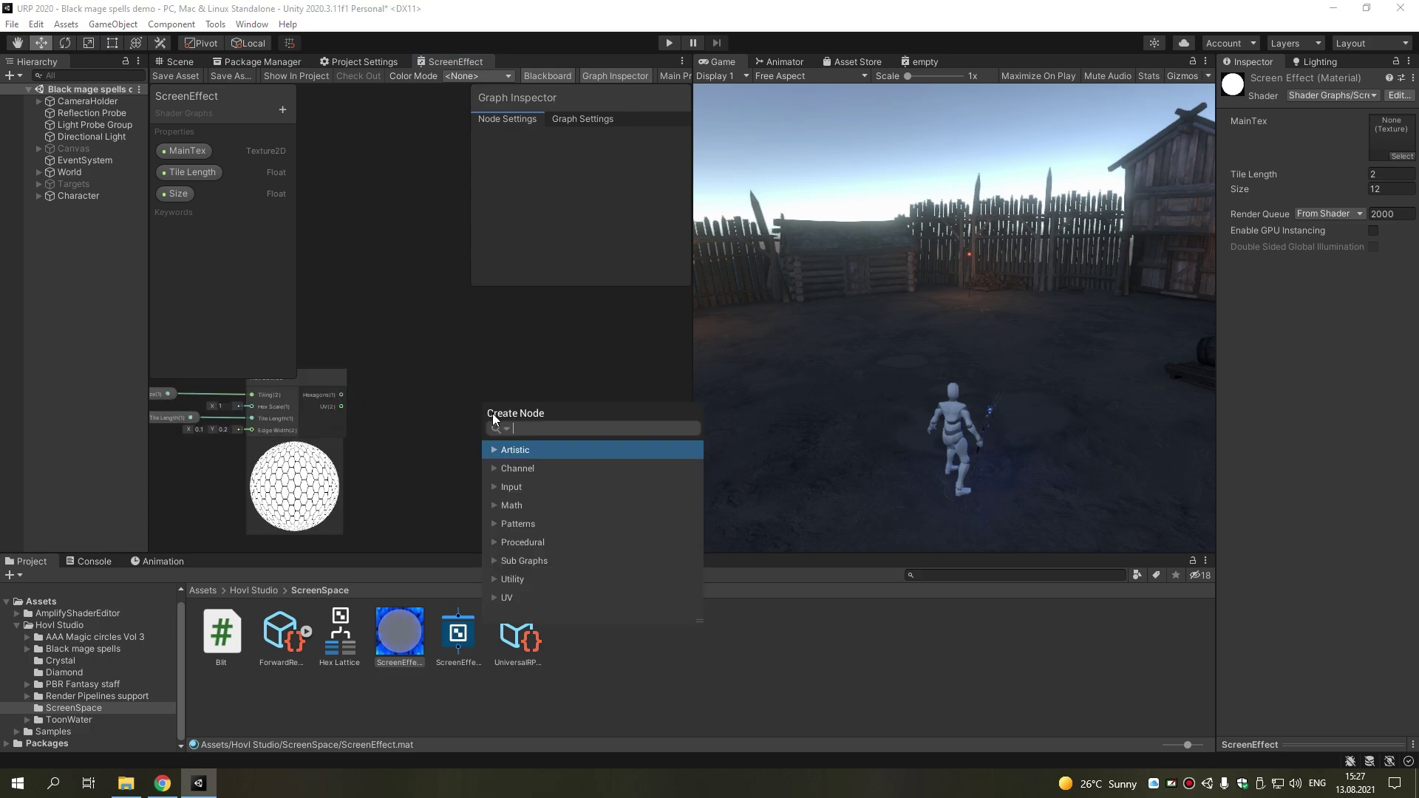
{"action": "type", "text": "vor"}
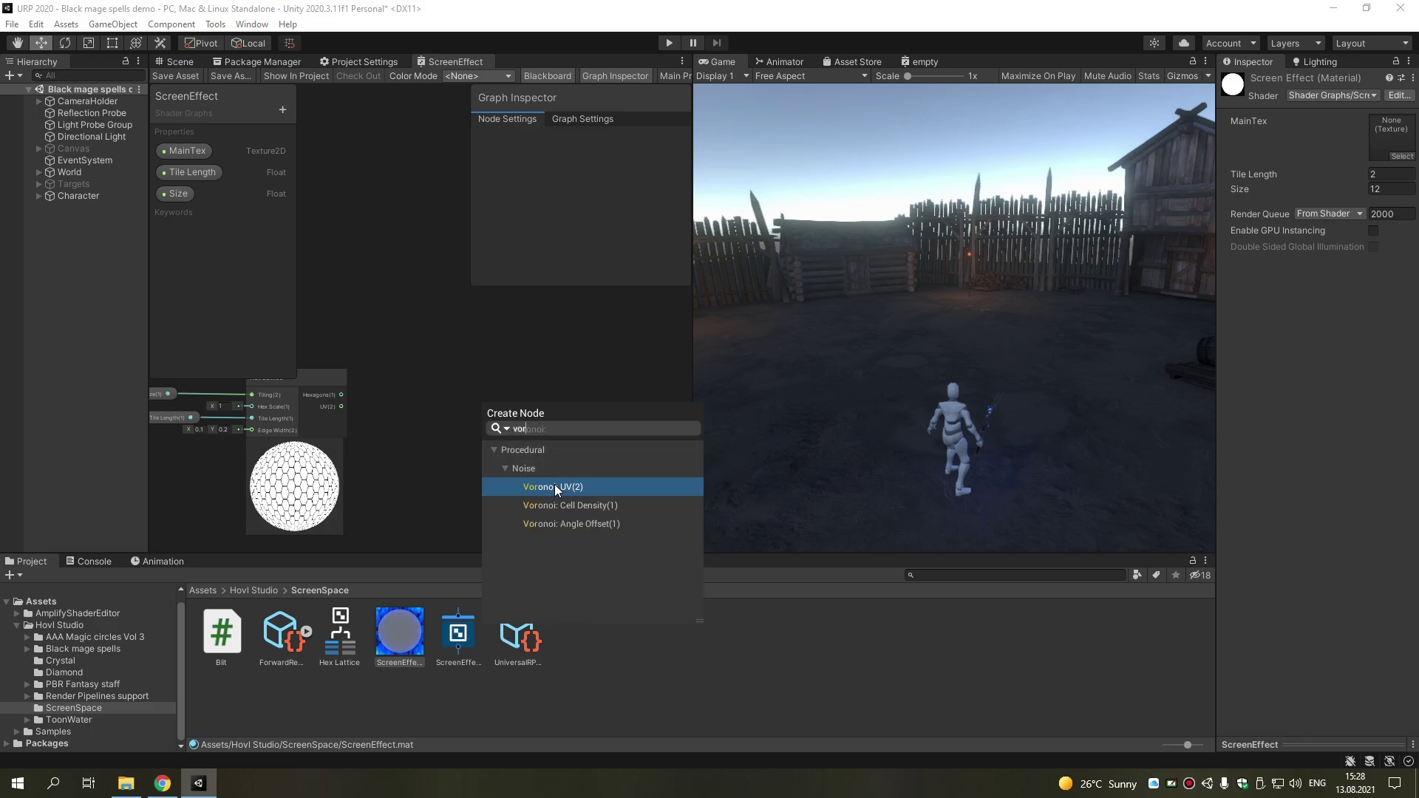
{"action": "left_click", "coordinate": [554, 486]}
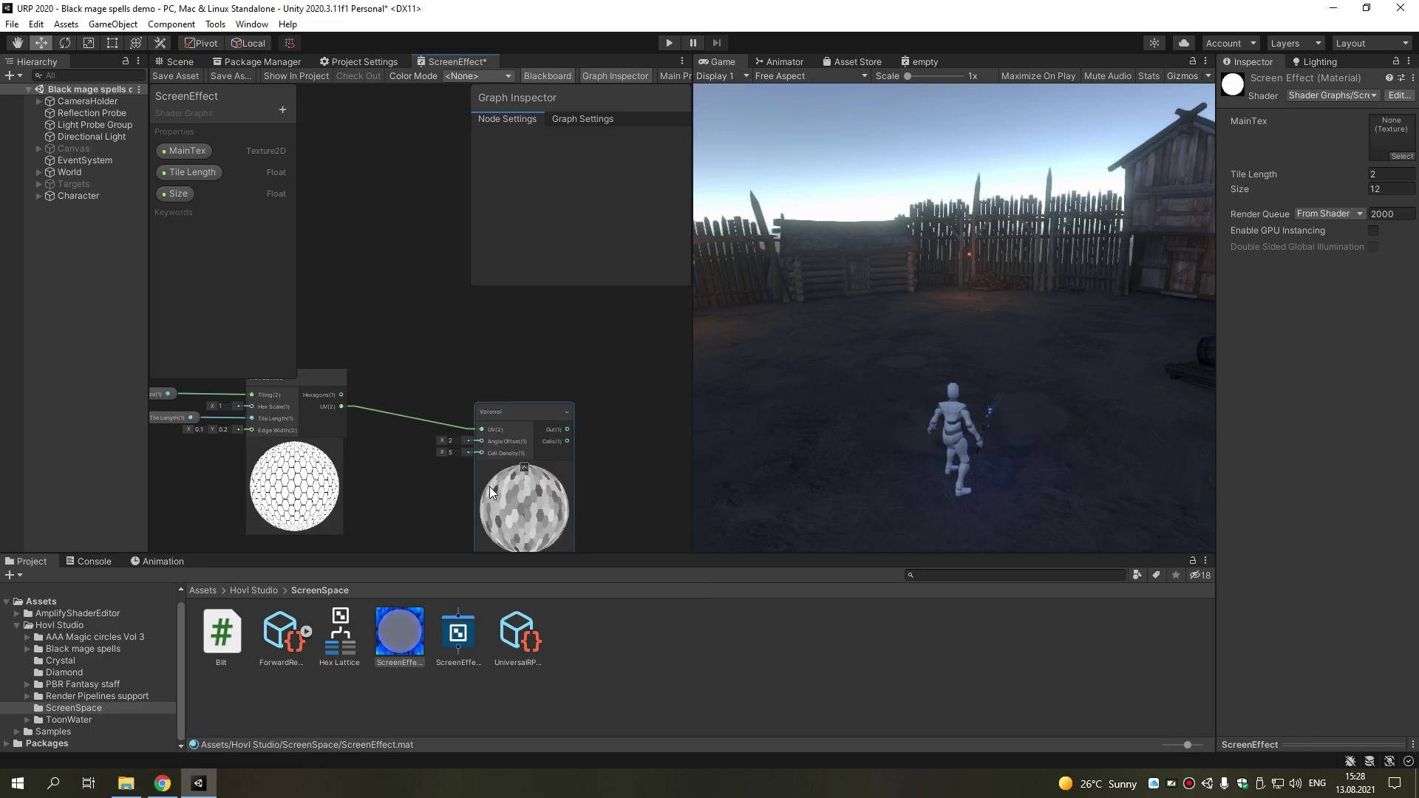
{"action": "left_click_drag", "start_coordinate": [490, 486], "coordinate": [499, 446]}
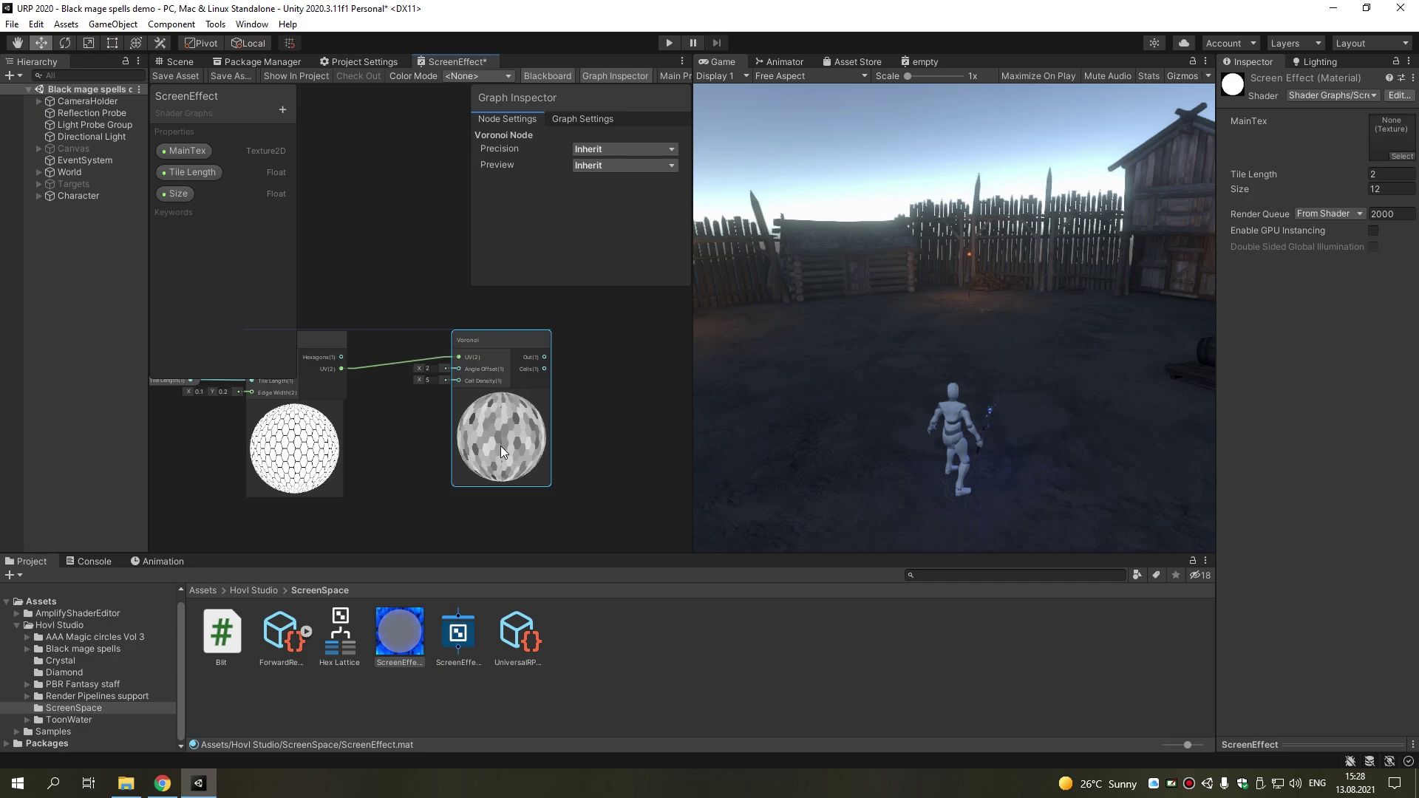
{"action": "middle_click_drag", "start_coordinate": [420, 398], "coordinate": [488, 360]}
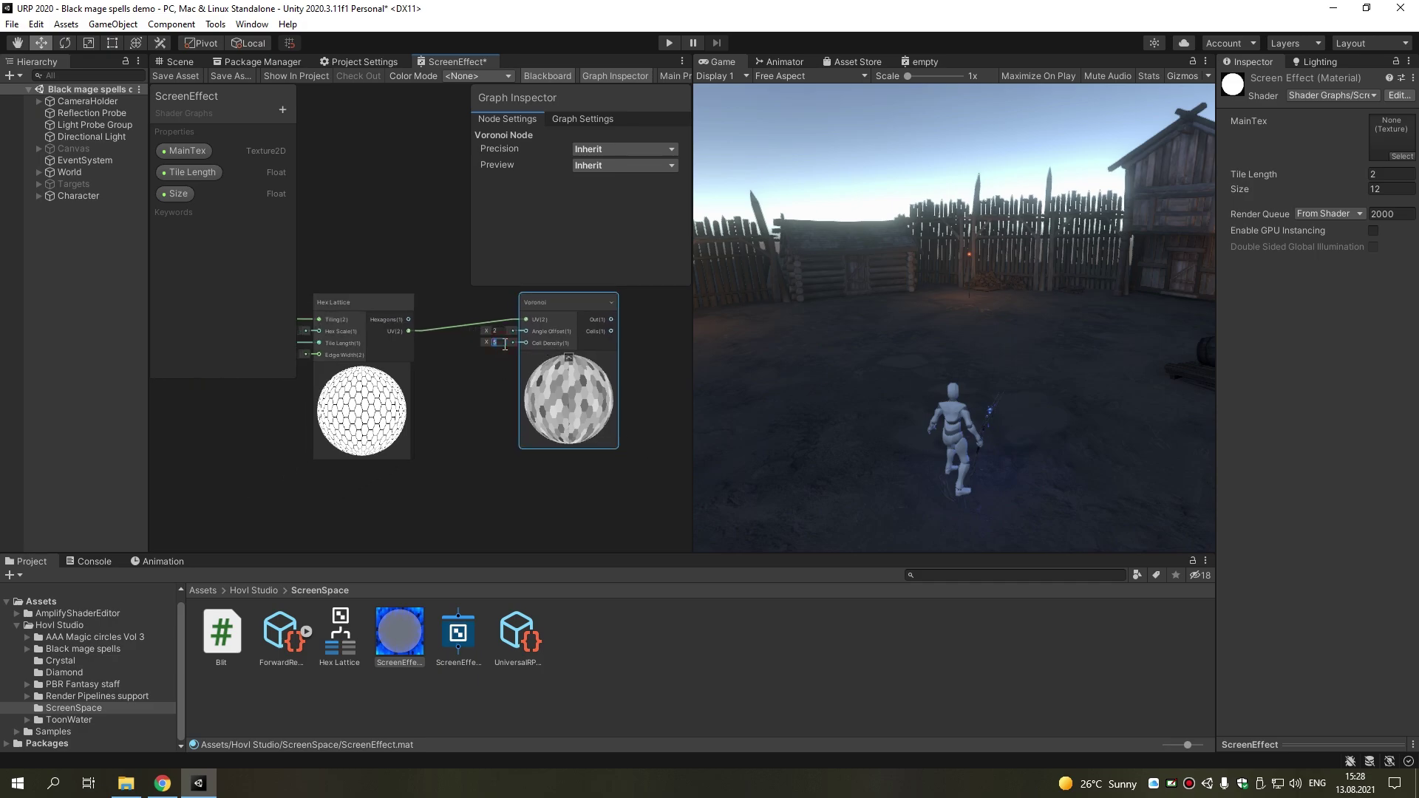
{"action": "type", "text": "101"}
{"action": "left_click", "coordinate": [467, 397]}
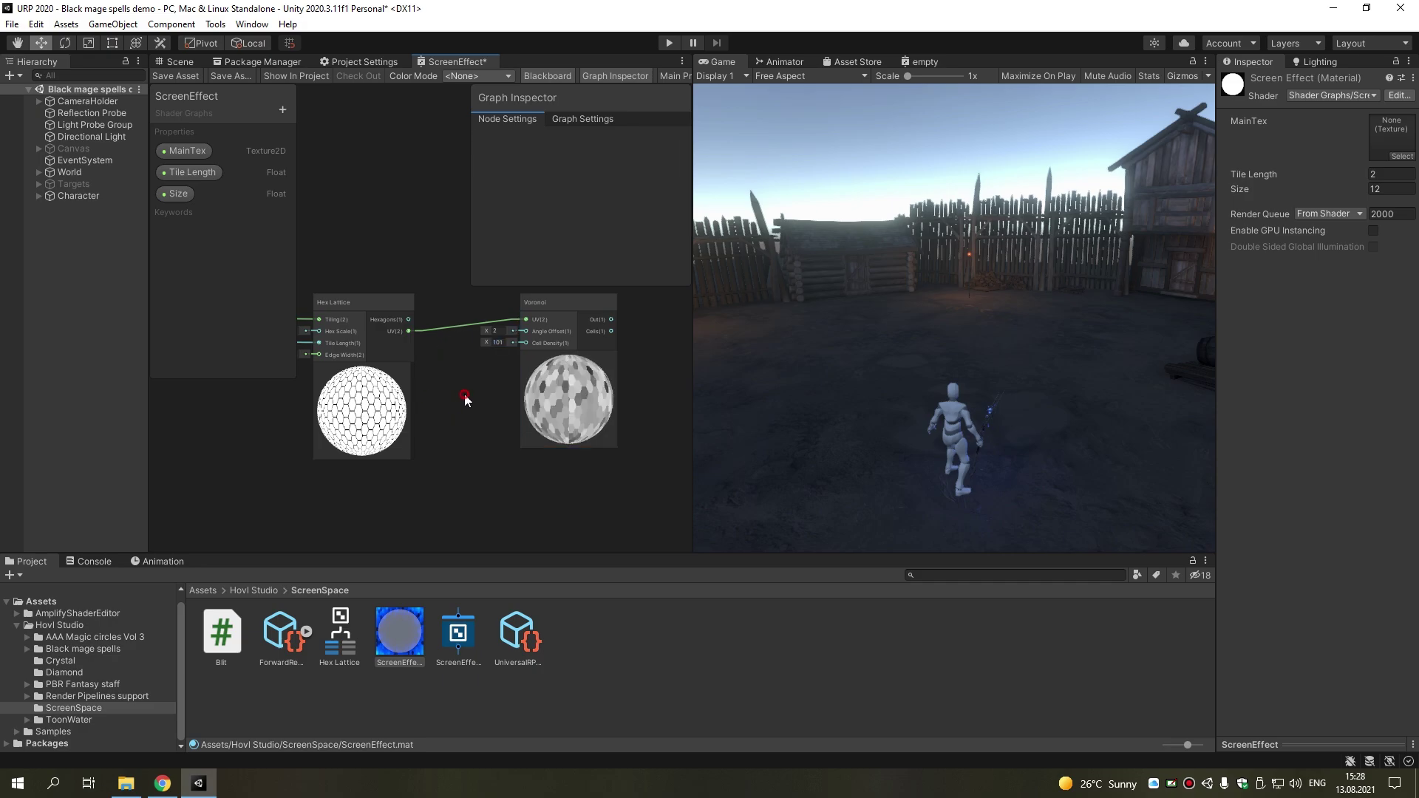
{"action": "left_click", "coordinate": [497, 411]}
{"action": "scroll", "coordinate": [490, 414], "scroll_direction": "down", "scroll_amount": 5}
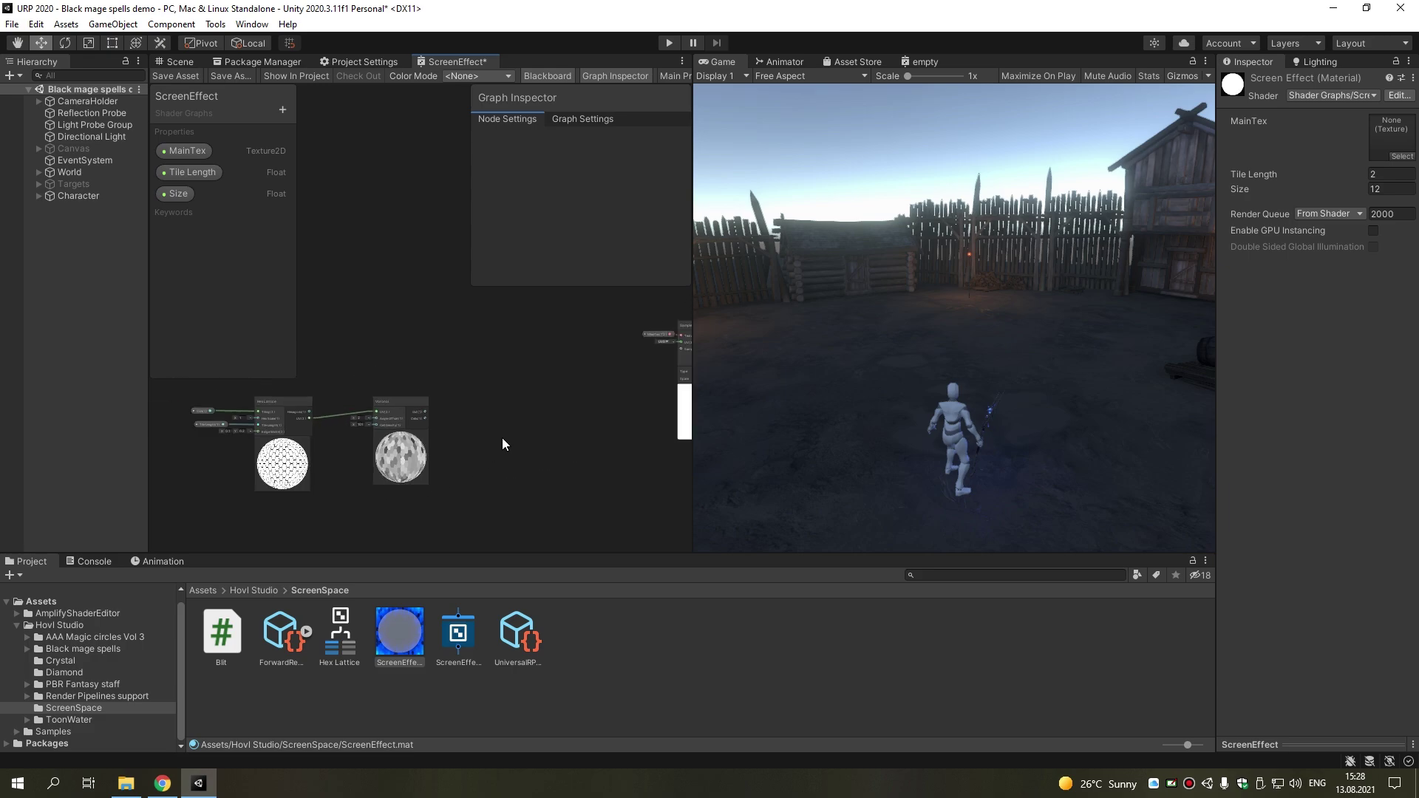
Add a UV0 node near the MainTex Sample Texture 2D and wire its output into a new Subtract node
{"action": "scroll", "coordinate": [509, 400], "scroll_direction": "up", "scroll_amount": 3}
{"action": "key", "text": "space"}
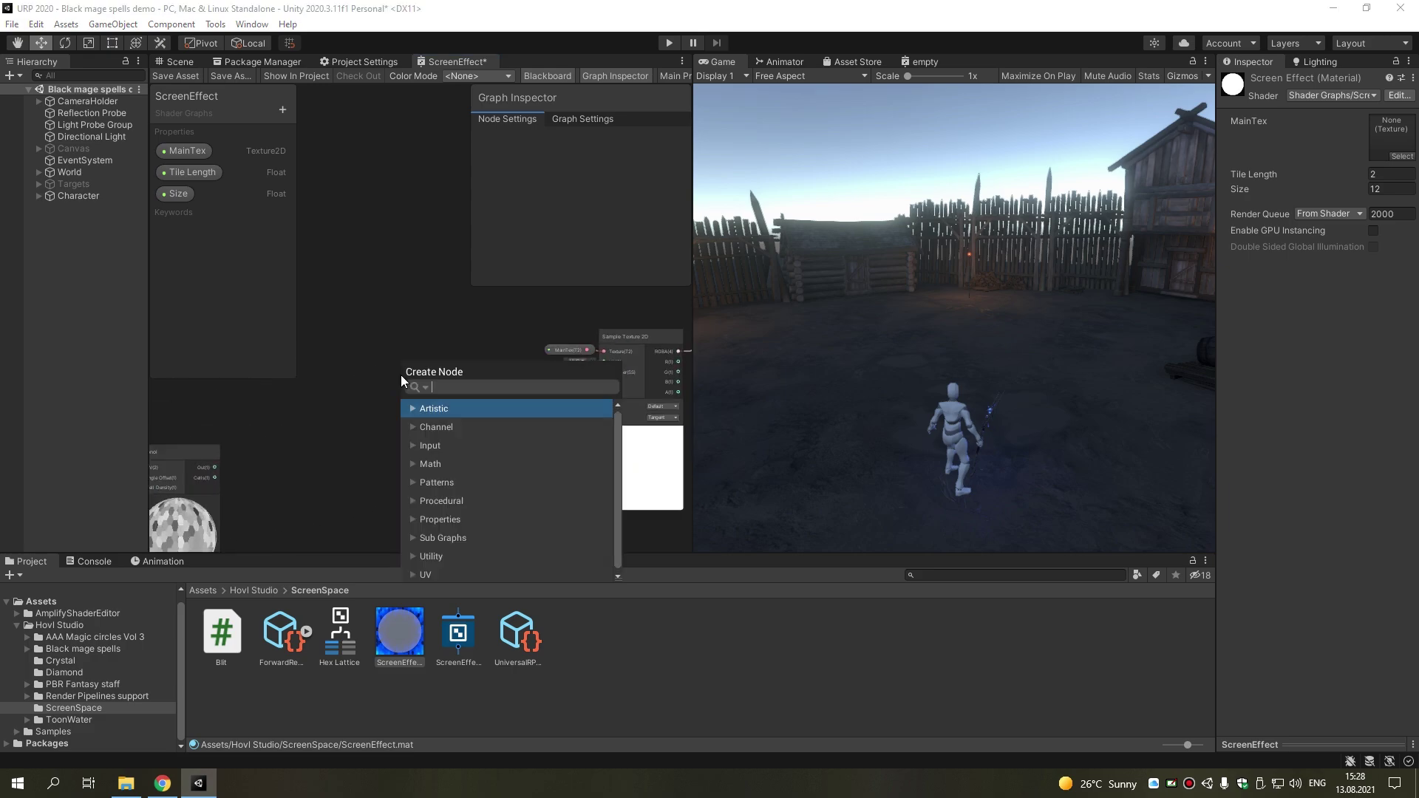
{"action": "type", "text": "uv"}
{"action": "left_click", "coordinate": [453, 446]}
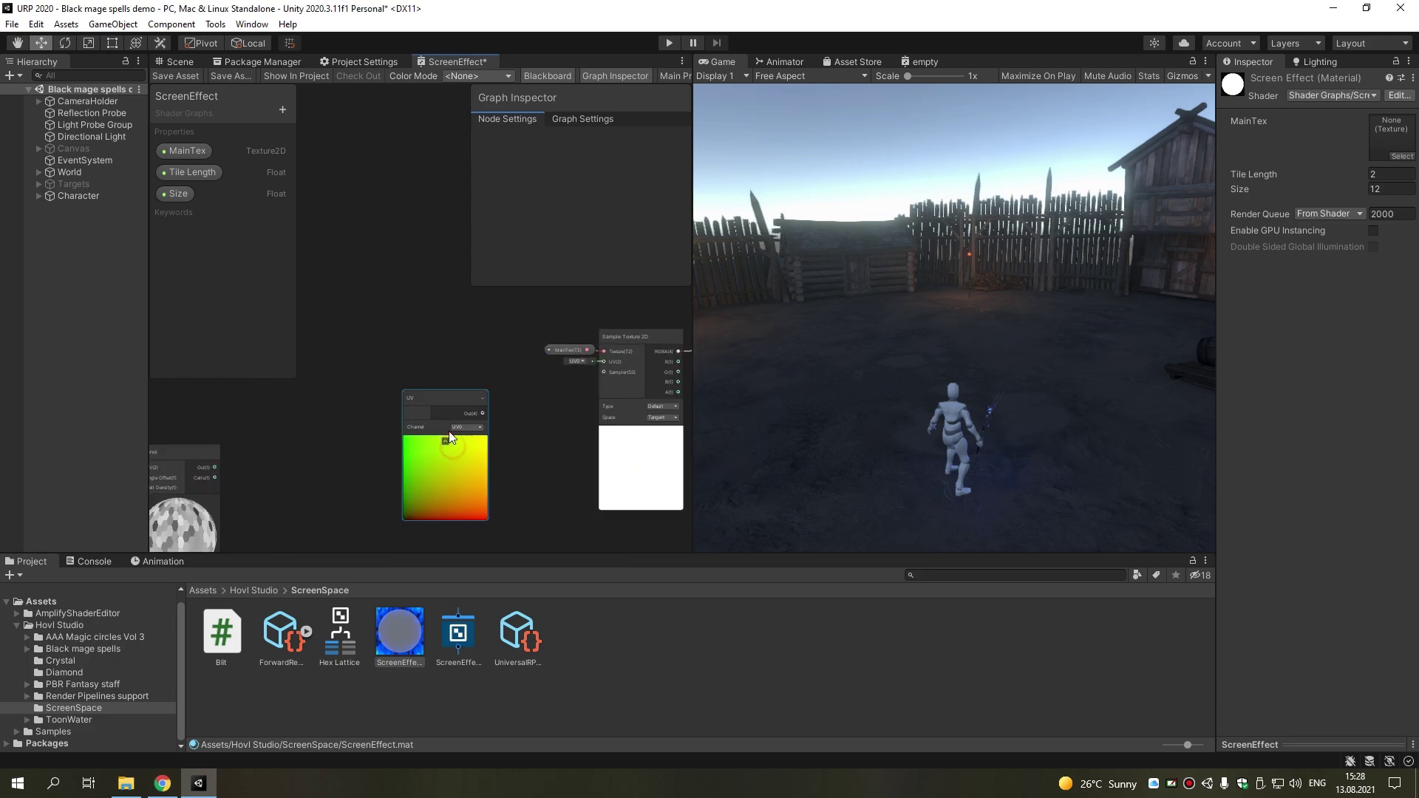
{"action": "mouse_move", "coordinate": [400, 325]}
{"action": "left_mouse_down"}
{"action": "mouse_move", "coordinate": [375, 325]}
{"action": "mouse_move", "coordinate": [425, 361]}
{"action": "left_mouse_up"}
{"action": "type", "text": "sub"}
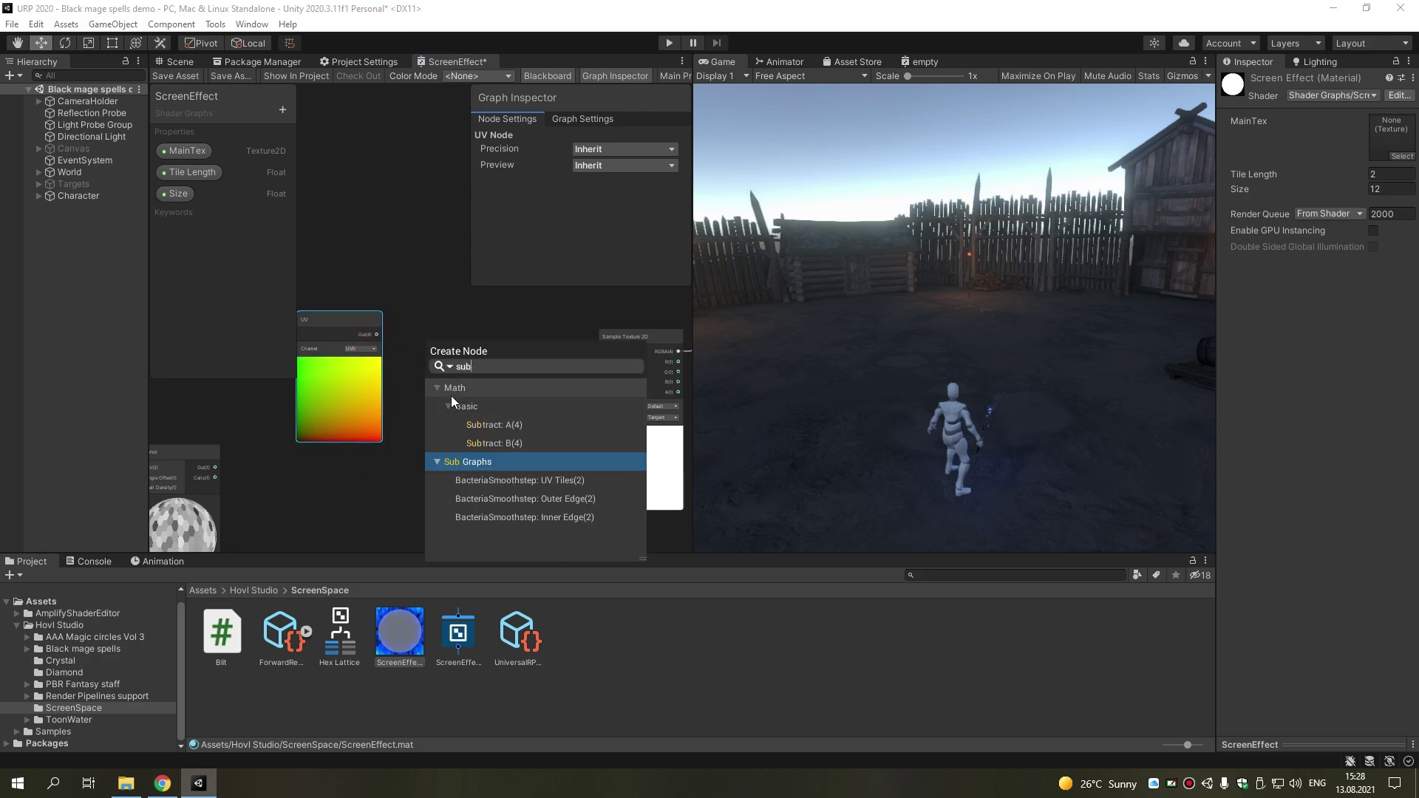
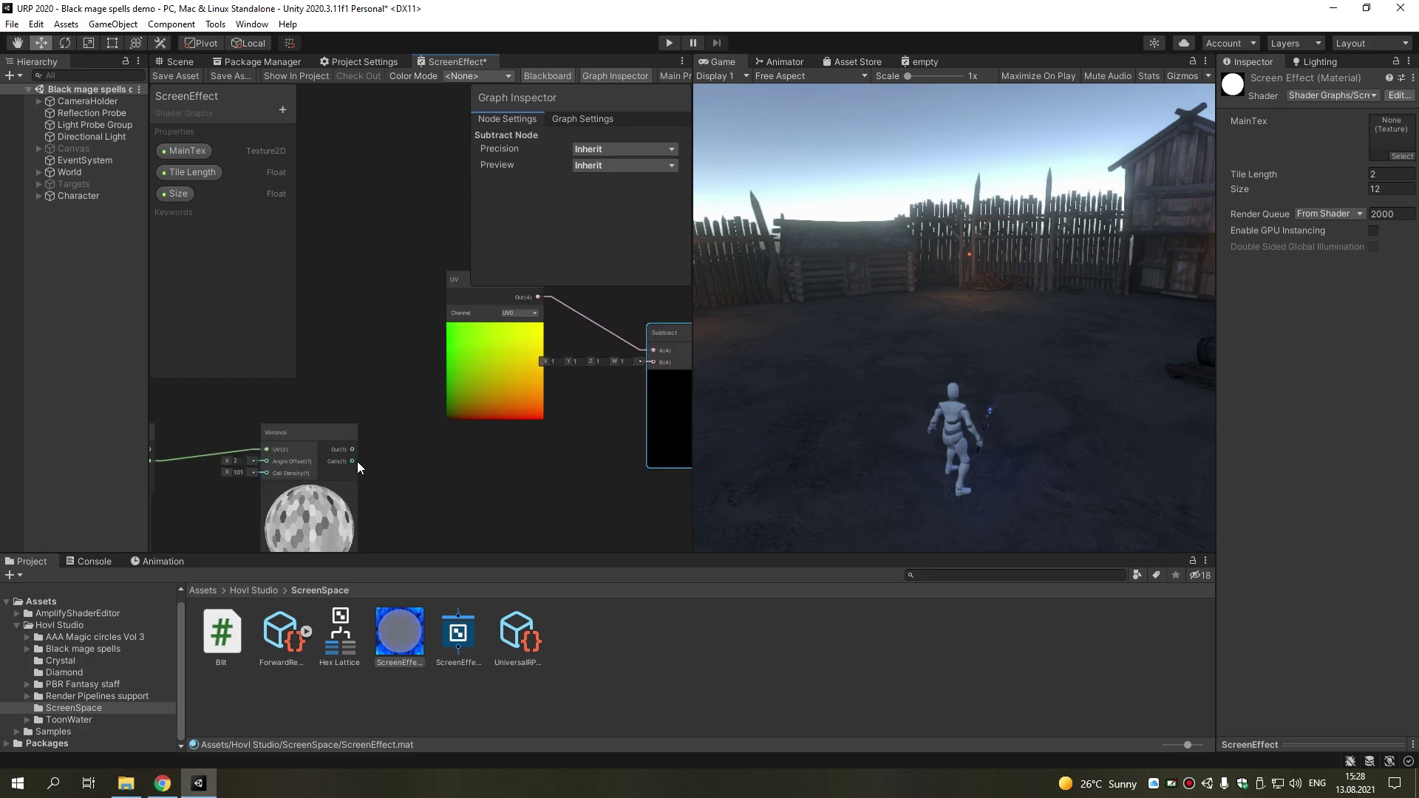
Subtract the Voronoi output from the UVs, feed the result into Sample Texture 2D UV, and save
{"action": "left_click_drag", "start_coordinate": [353, 450], "coordinate": [580, 362]}
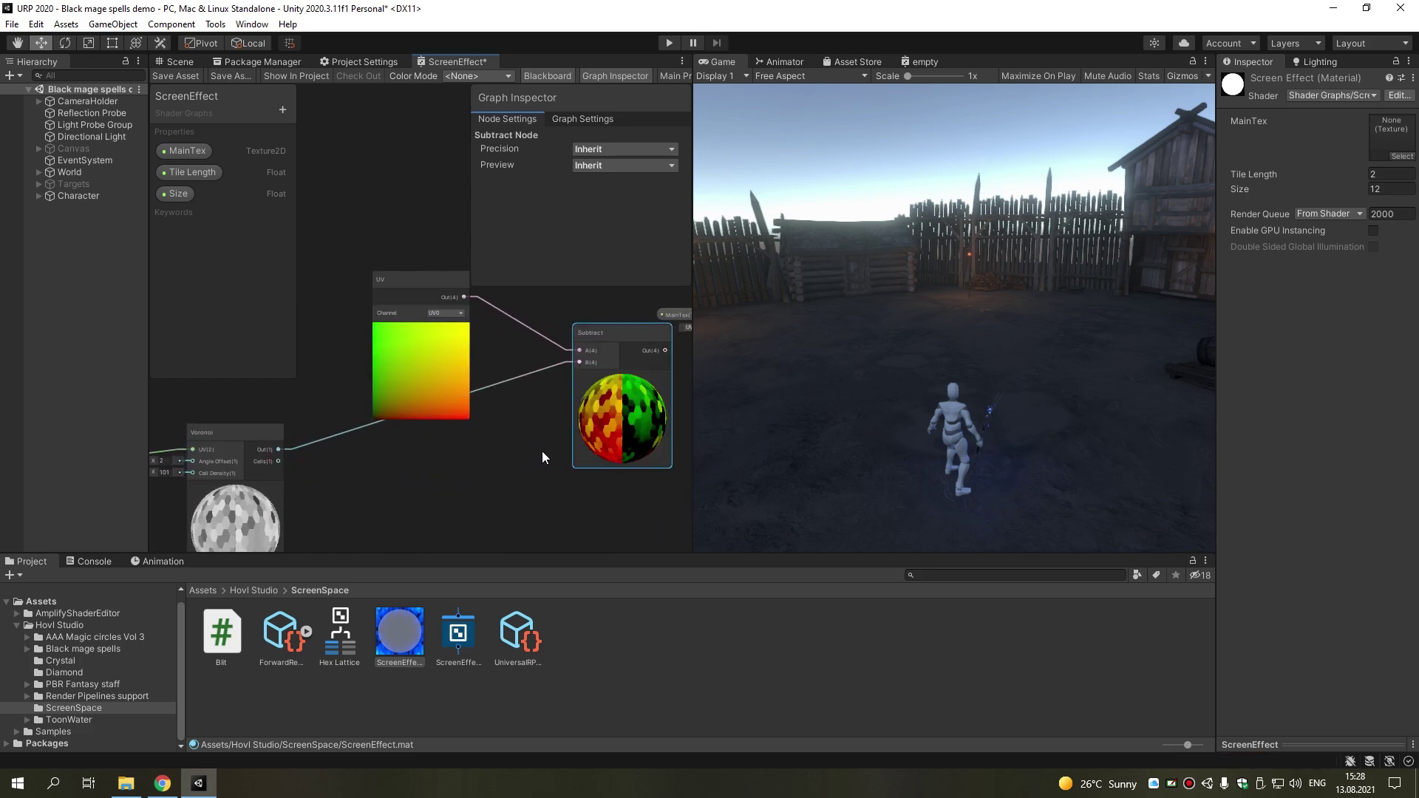
{"action": "middle_click_drag", "start_coordinate": [596, 413], "coordinate": [432, 459]}
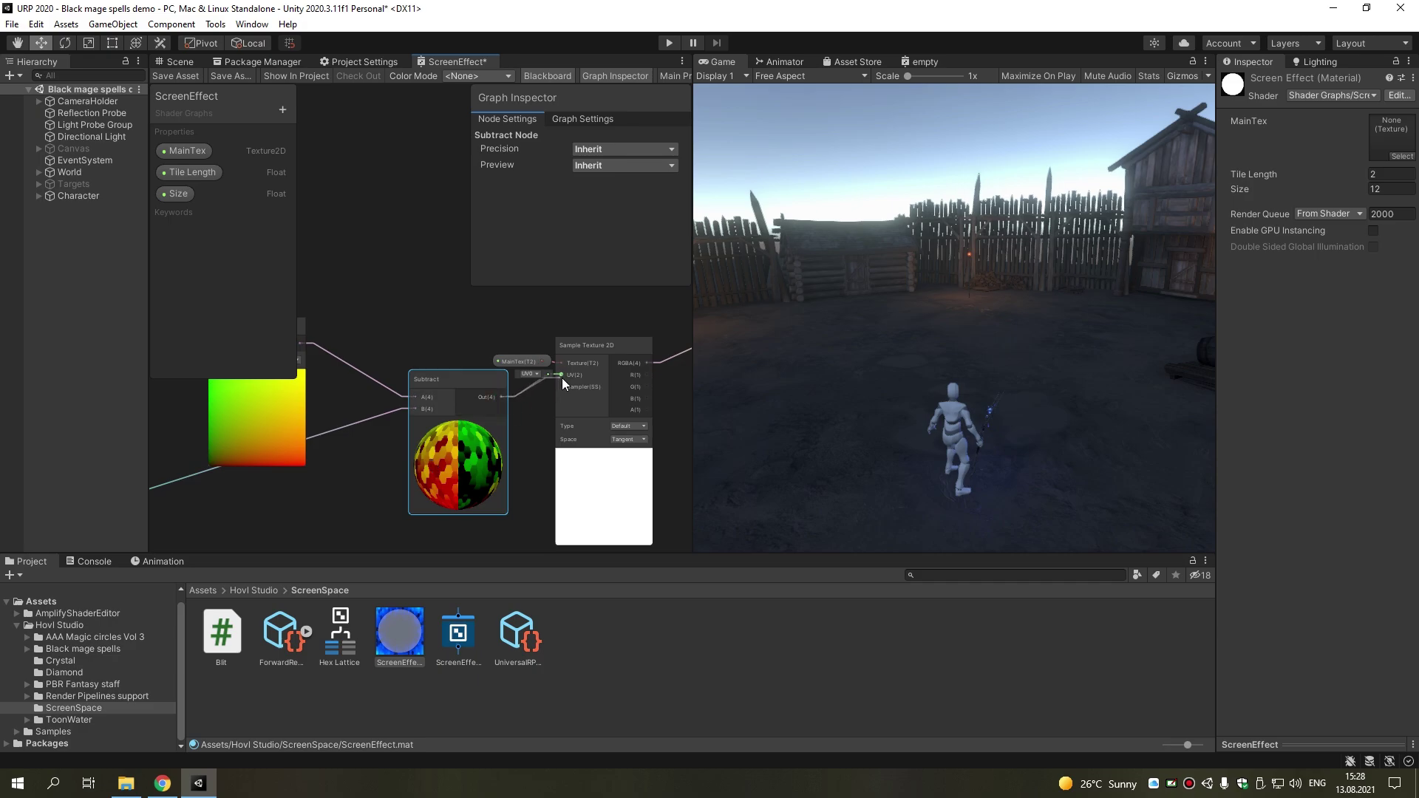
{"action": "left_click_drag", "start_coordinate": [562, 381], "coordinate": [562, 377]}
{"action": "left_click", "coordinate": [189, 76]}
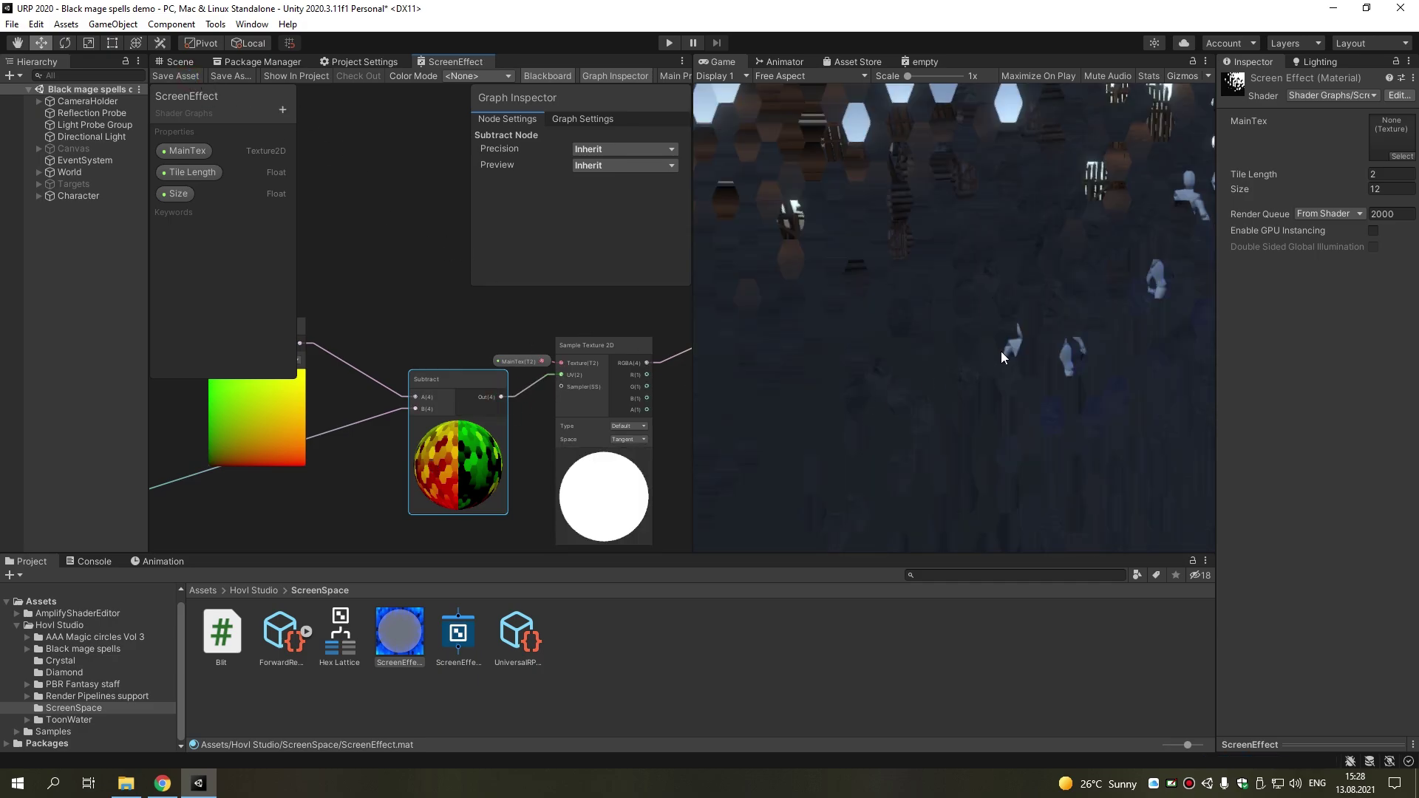
Check the hexagonal distortion in the game view, then reframe the graph on the UV and Voronoi nodes
{"action": "left_click", "coordinate": [1003, 355]}
{"action": "scroll", "coordinate": [411, 410], "scroll_direction": "down", "scroll_amount": 2}
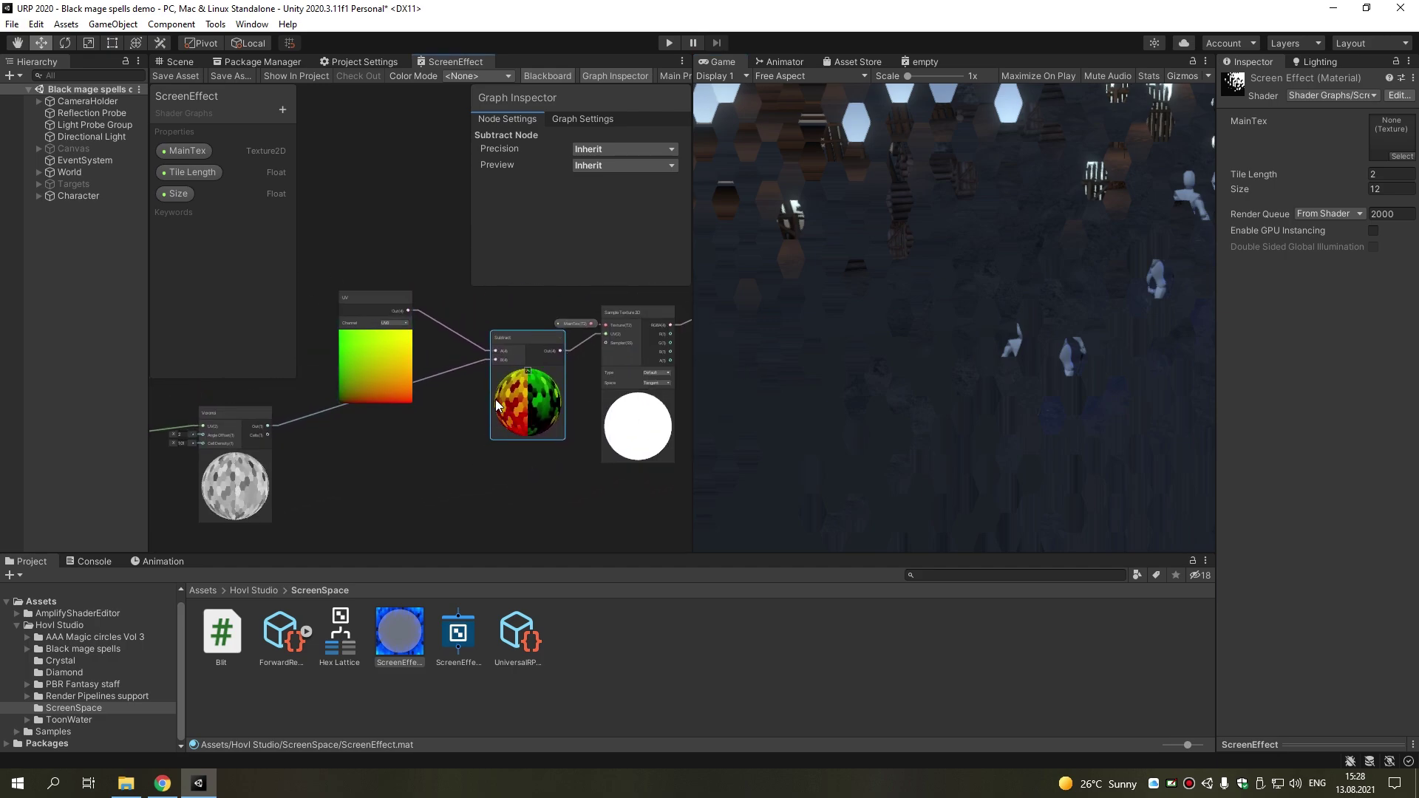
{"action": "middle_click_drag", "start_coordinate": [457, 463], "coordinate": [500, 451]}
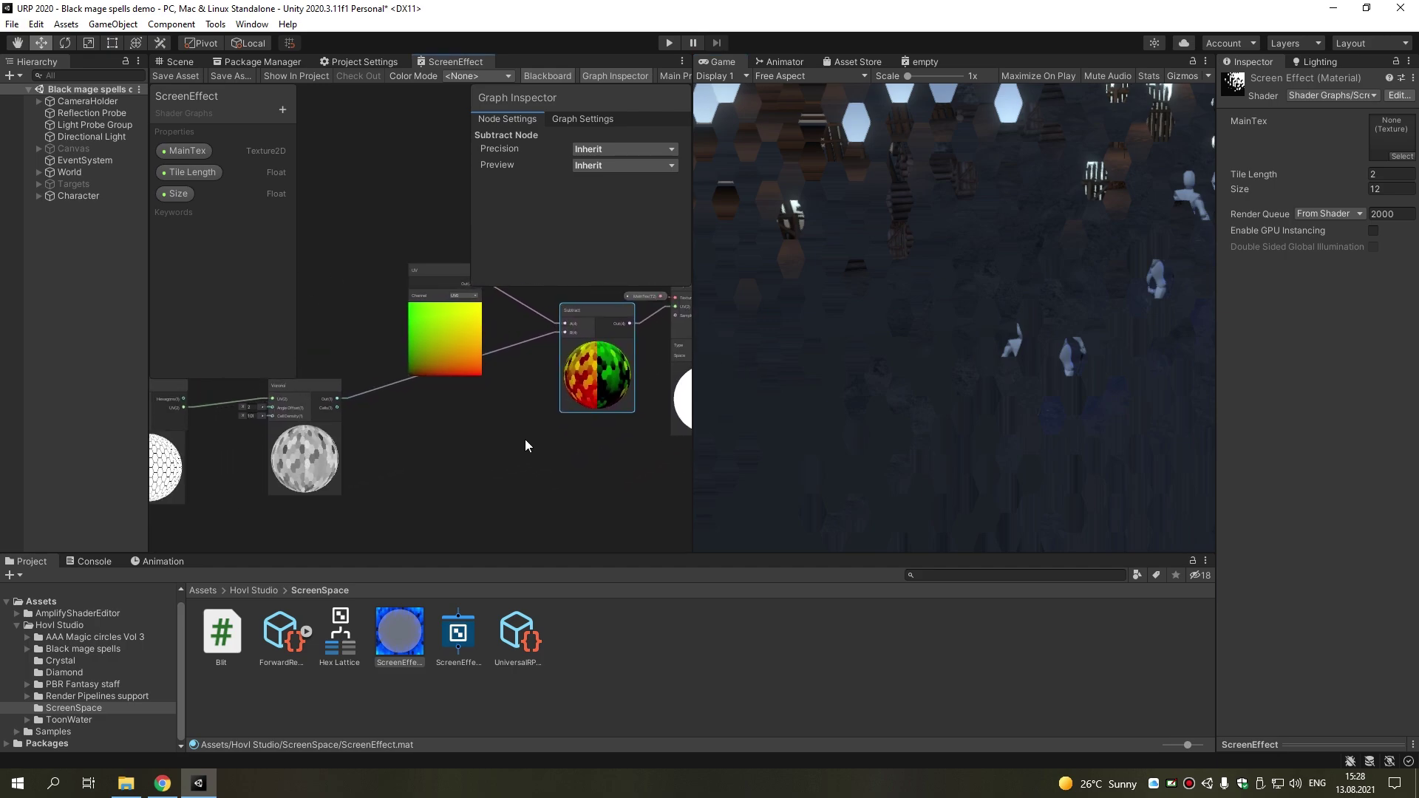
Add a Blackboard Float property named Distortion with a default value of 0.1
{"action": "left_click", "coordinate": [282, 110]}
{"action": "left_click", "coordinate": [313, 127]}
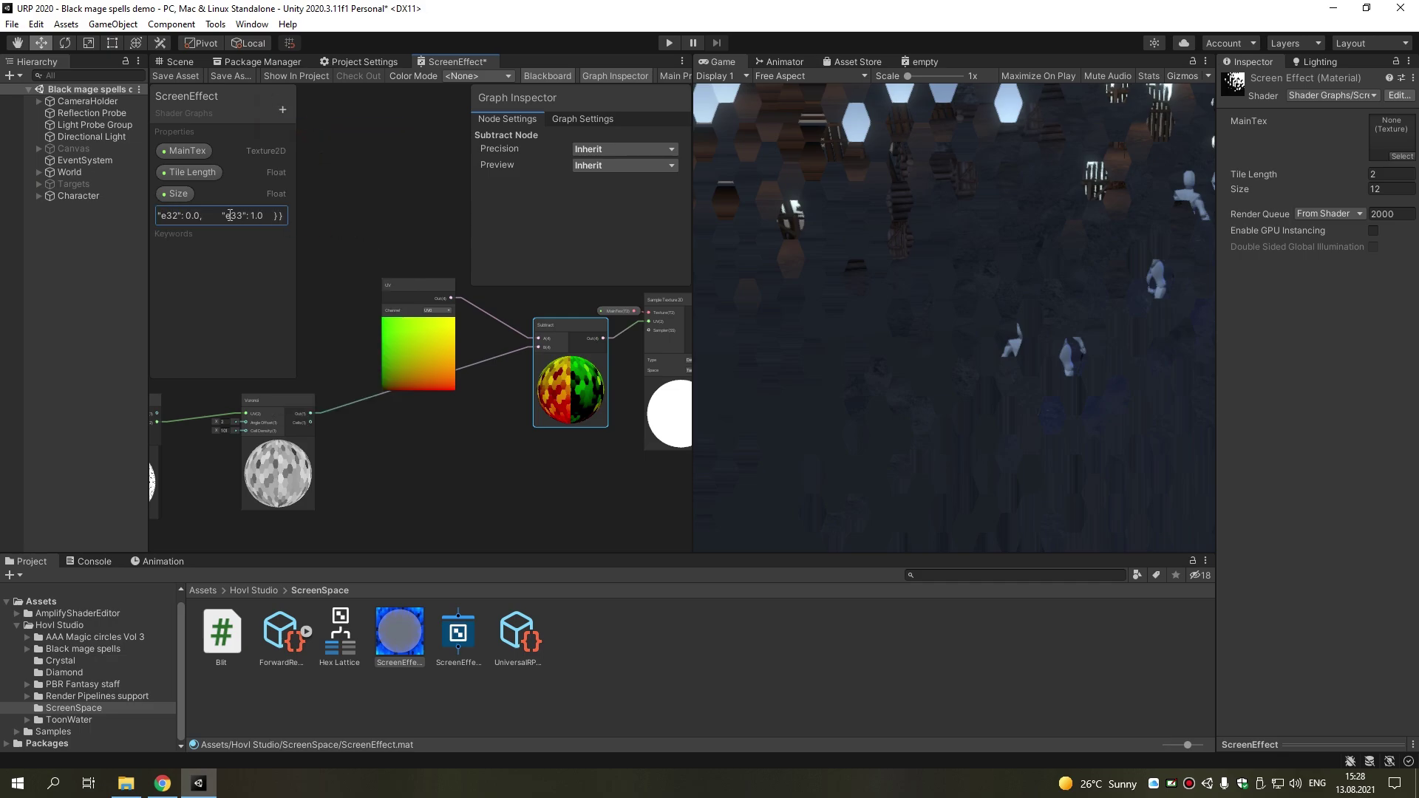
{"action": "key", "text": "ctrl+a"}
{"action": "type", "text": "D"}
{"action": "type", "text": "istortion"}
{"action": "left_click", "coordinate": [191, 216]}
{"action": "left_click", "coordinate": [608, 196]}
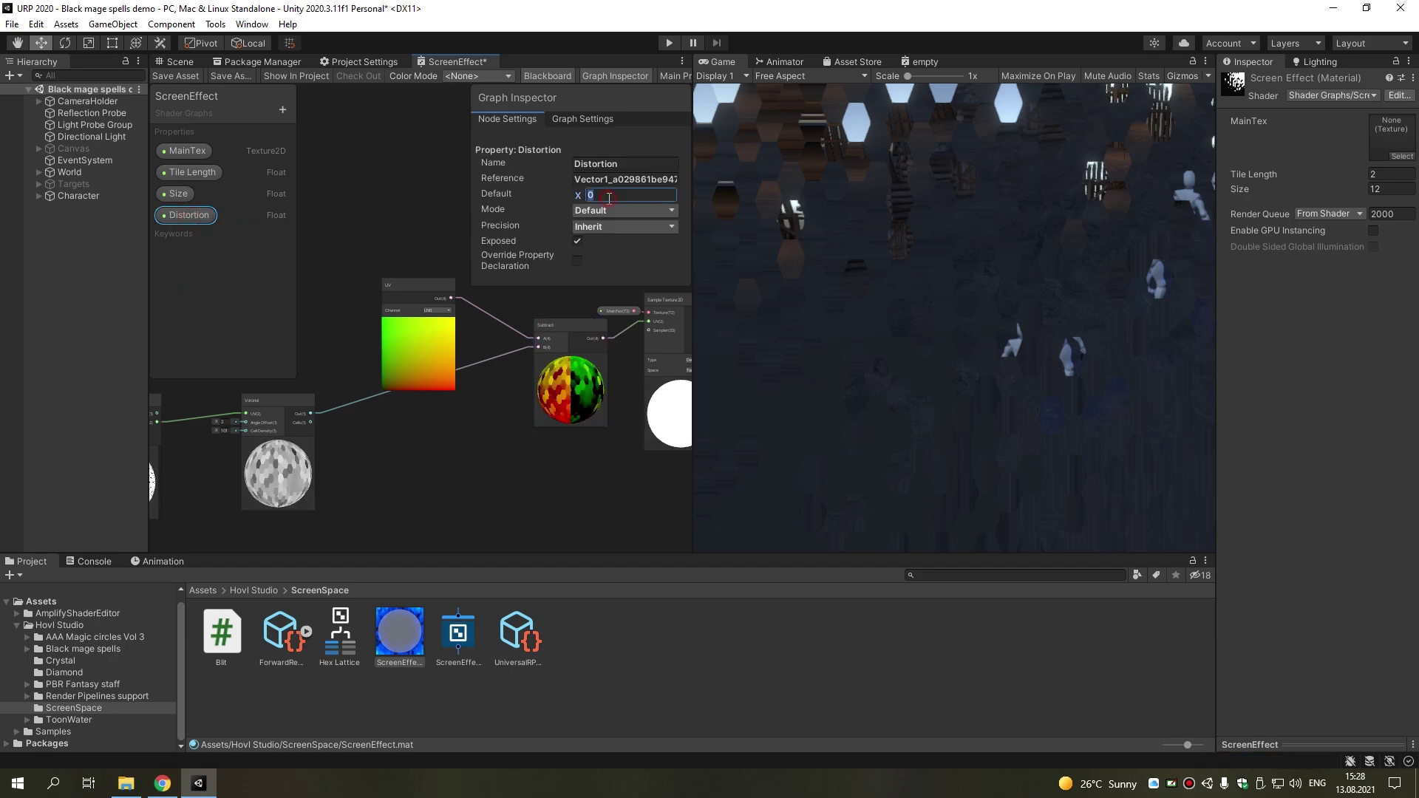
{"action": "type", "text": "0.1"}
{"action": "left_click", "coordinate": [184, 216]}
Place a Distortion property node on the graph canvas
{"action": "left_click_drag", "start_coordinate": [406, 436], "coordinate": [411, 438]}
{"action": "scroll", "coordinate": [290, 477], "scroll_direction": "down", "scroll_amount": 1}
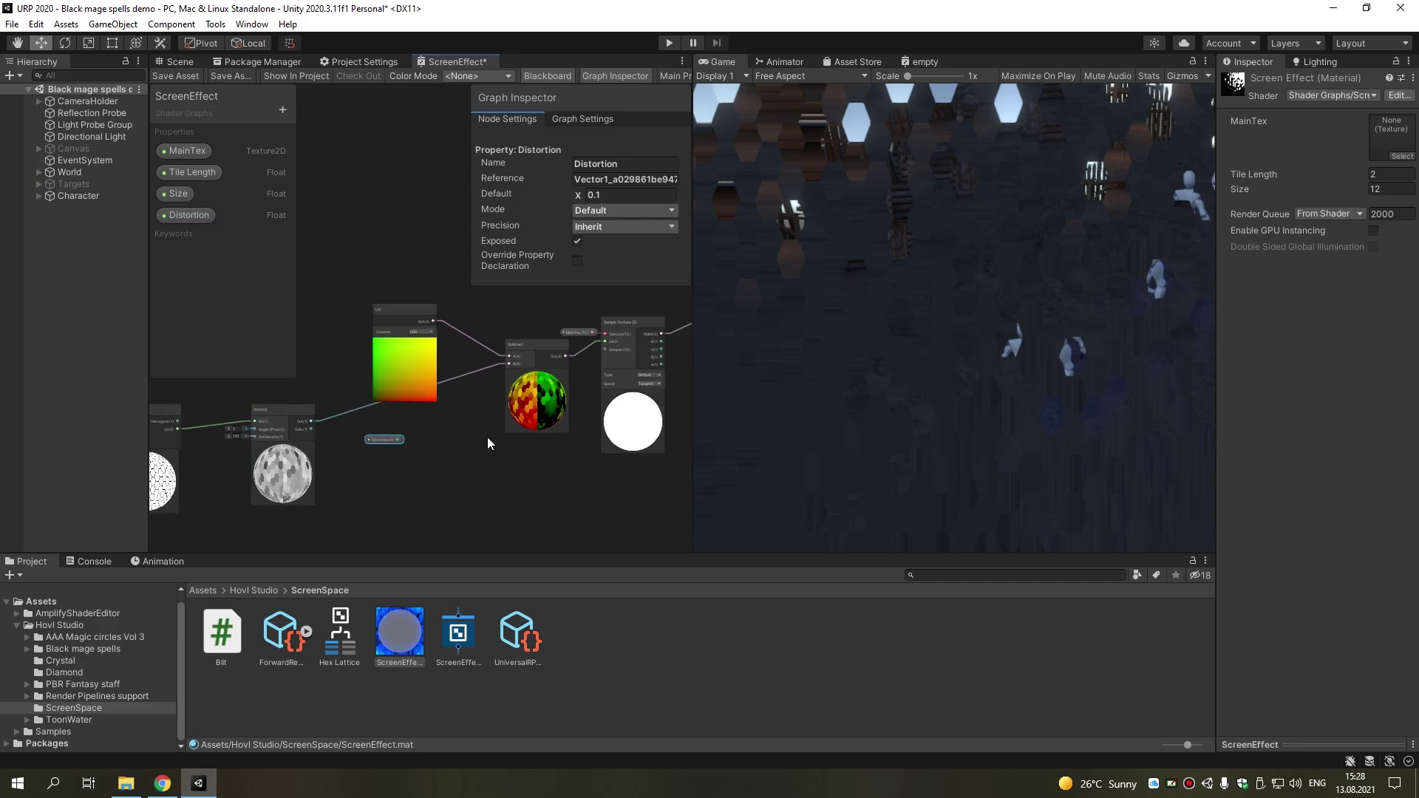
{"action": "middle_click_drag", "start_coordinate": [487, 437], "coordinate": [467, 469]}
{"action": "left_click", "coordinate": [454, 469]}
Add a Multiply node with Voronoi Out in A and Distortion in B
{"action": "key", "text": "space"}
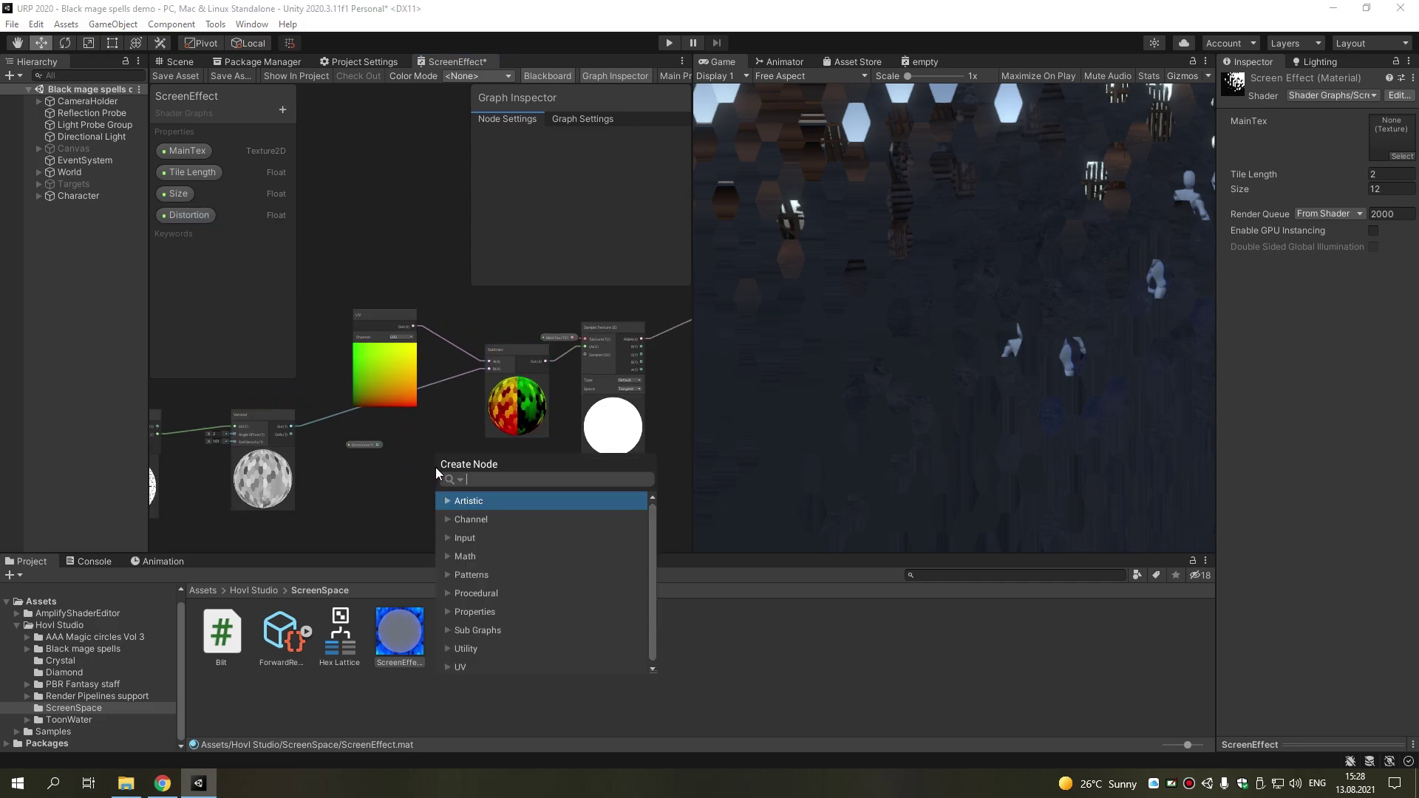
{"action": "type", "text": "mul"}
{"action": "left_click", "coordinate": [482, 538]}
{"action": "scroll", "coordinate": [402, 499], "scroll_direction": "up", "scroll_amount": 4}
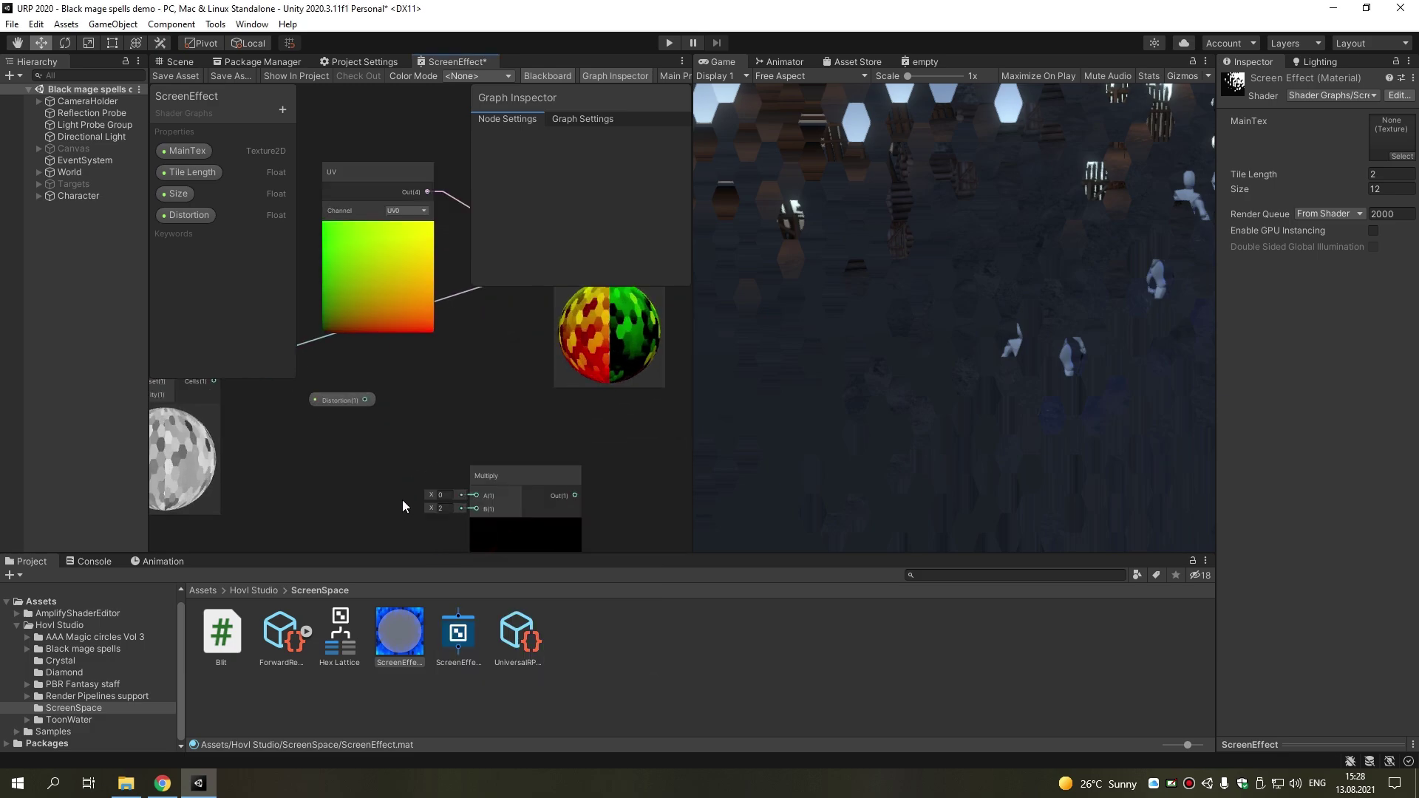
{"action": "middle_click_drag", "start_coordinate": [322, 429], "coordinate": [366, 462]}
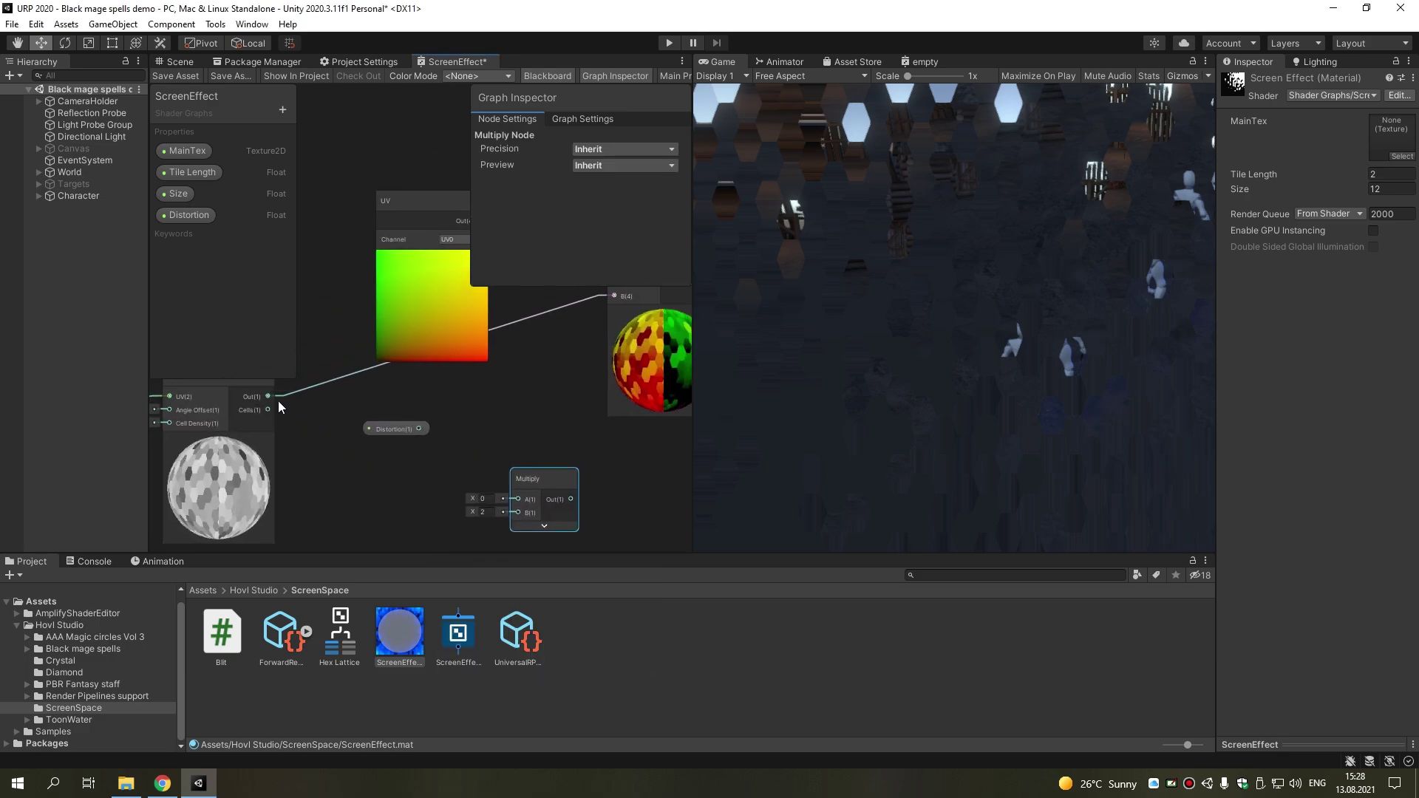
{"action": "left_click_drag", "start_coordinate": [278, 401], "coordinate": [507, 483]}
{"action": "middle_click_drag", "start_coordinate": [507, 484], "coordinate": [516, 444]}
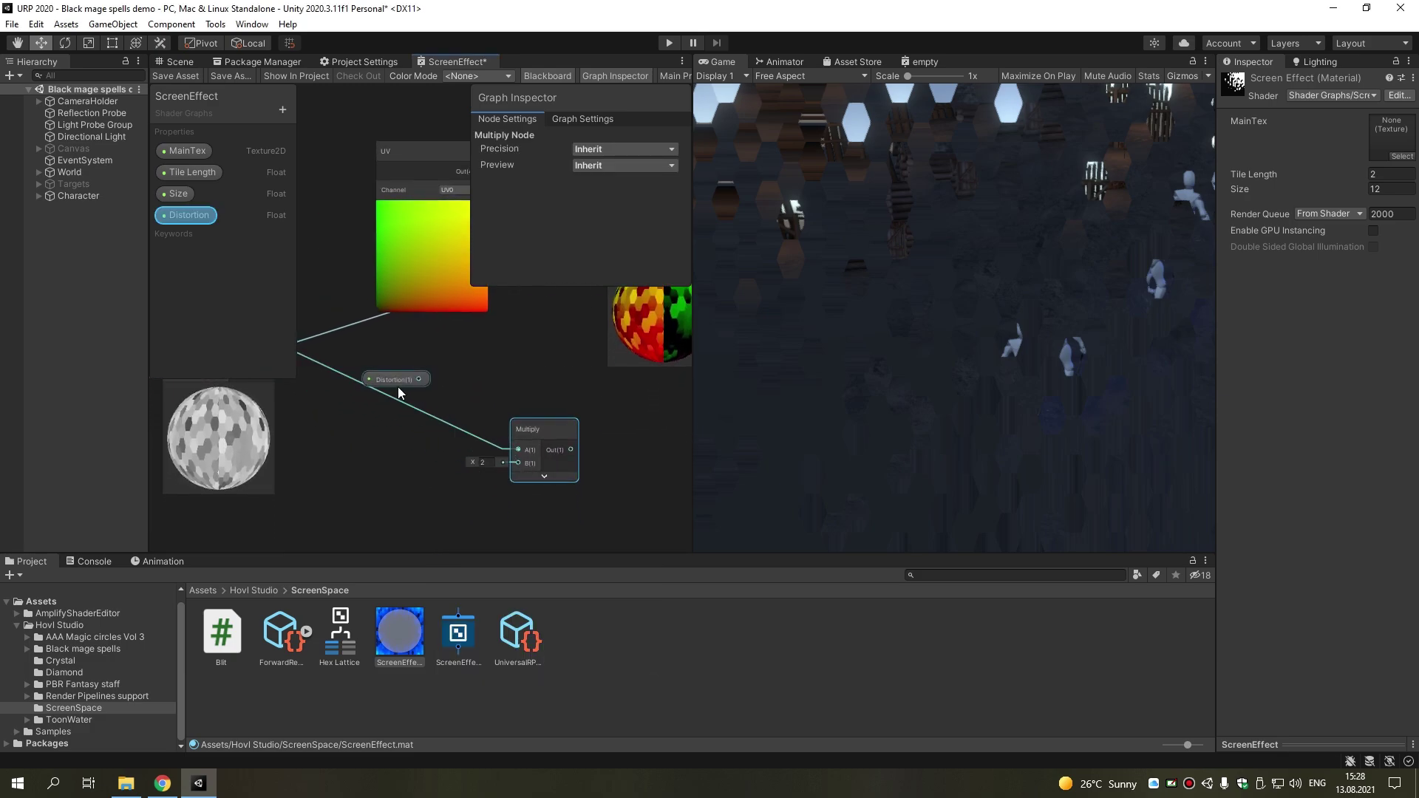
{"action": "mouse_move", "coordinate": [397, 379]}
{"action": "left_mouse_down"}
{"action": "mouse_move", "coordinate": [406, 477]}
{"action": "mouse_move", "coordinate": [519, 458]}
{"action": "mouse_move", "coordinate": [459, 343]}
{"action": "left_mouse_up"}
Connect Multiply Out to Subtract B and save the shader graph
{"action": "middle_click_drag", "start_coordinate": [459, 343], "coordinate": [410, 478]}
{"action": "left_click_drag", "start_coordinate": [408, 475], "coordinate": [542, 367]}
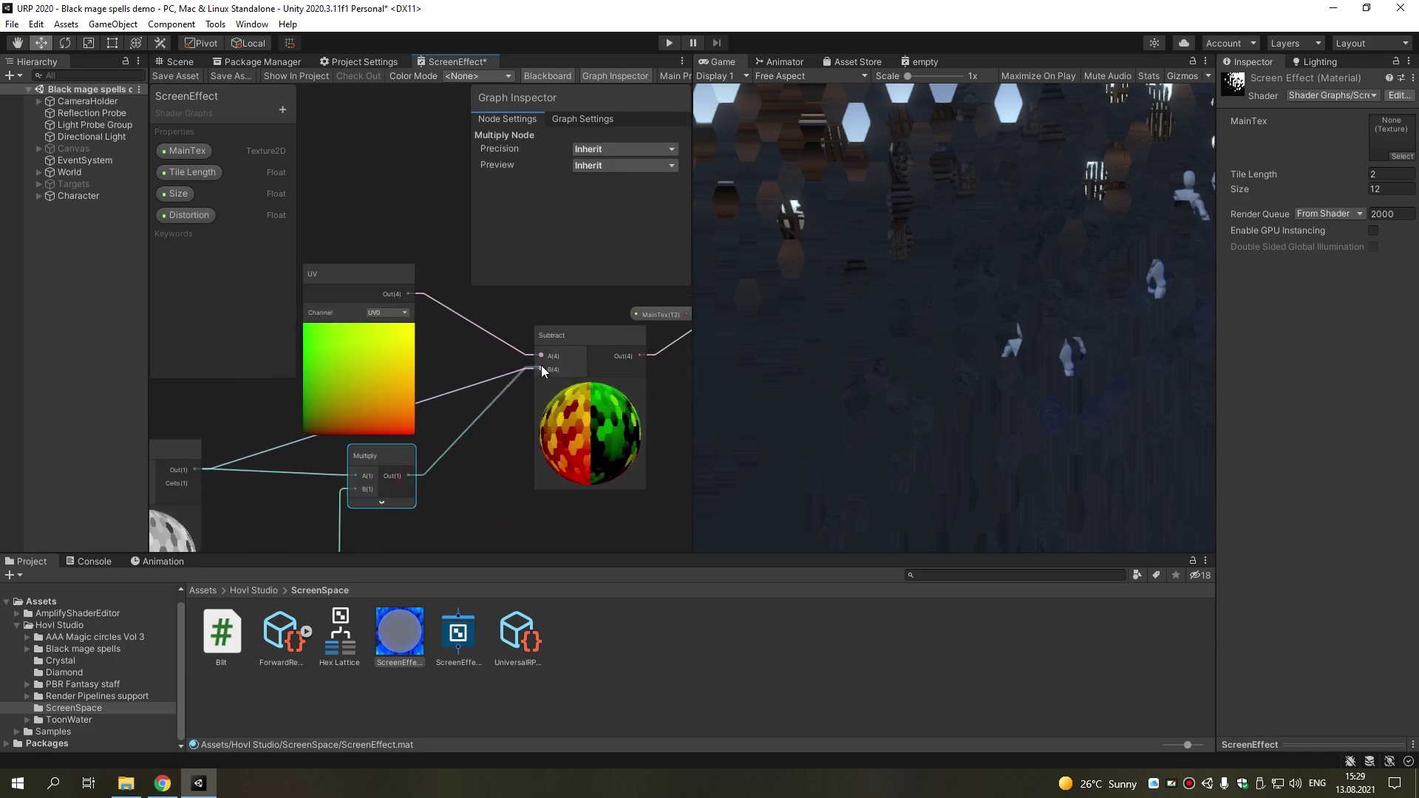
{"action": "left_click", "coordinate": [190, 77]}
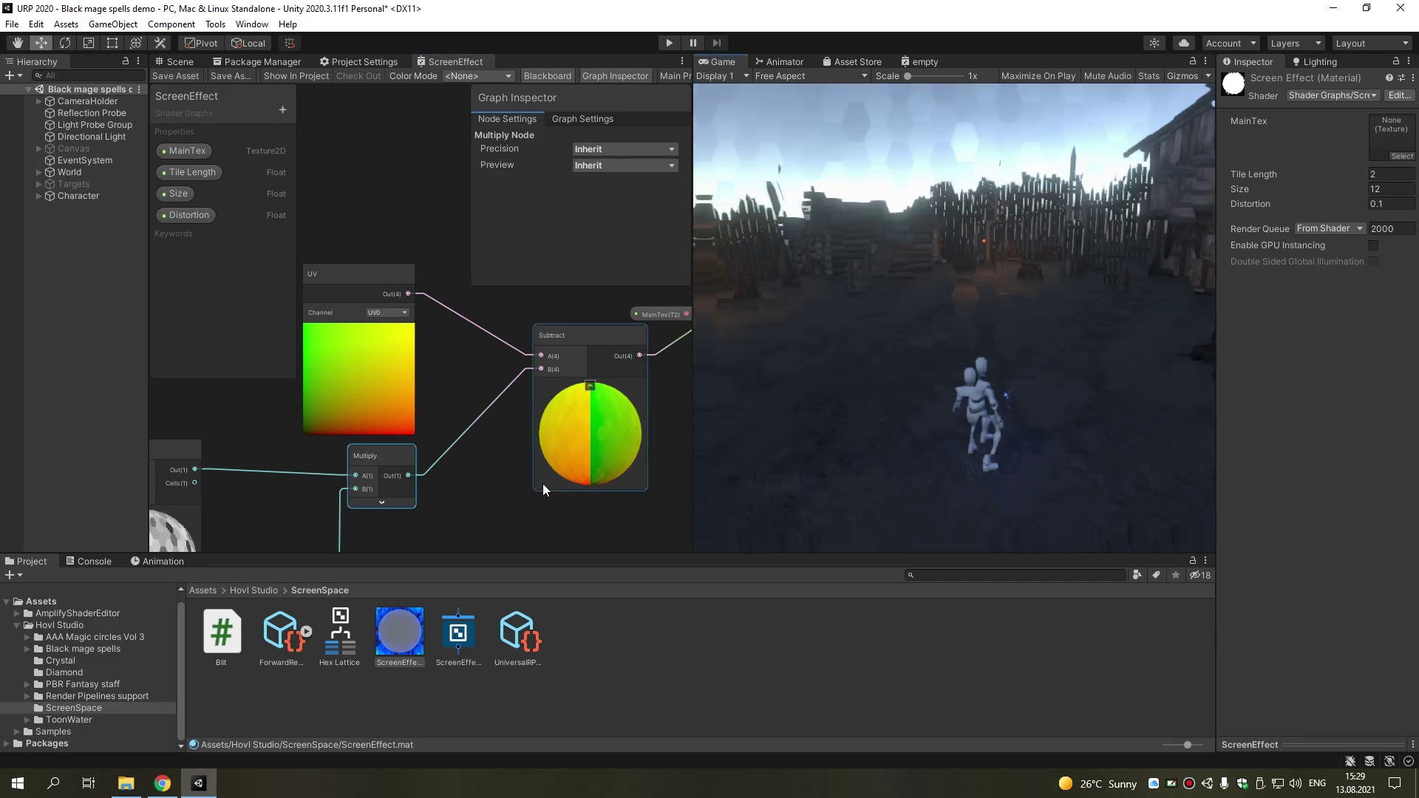
{"action": "scroll", "coordinate": [596, 370], "scroll_direction": "down", "scroll_amount": 3}
{"action": "middle_click_drag", "start_coordinate": [415, 482], "coordinate": [538, 443]}
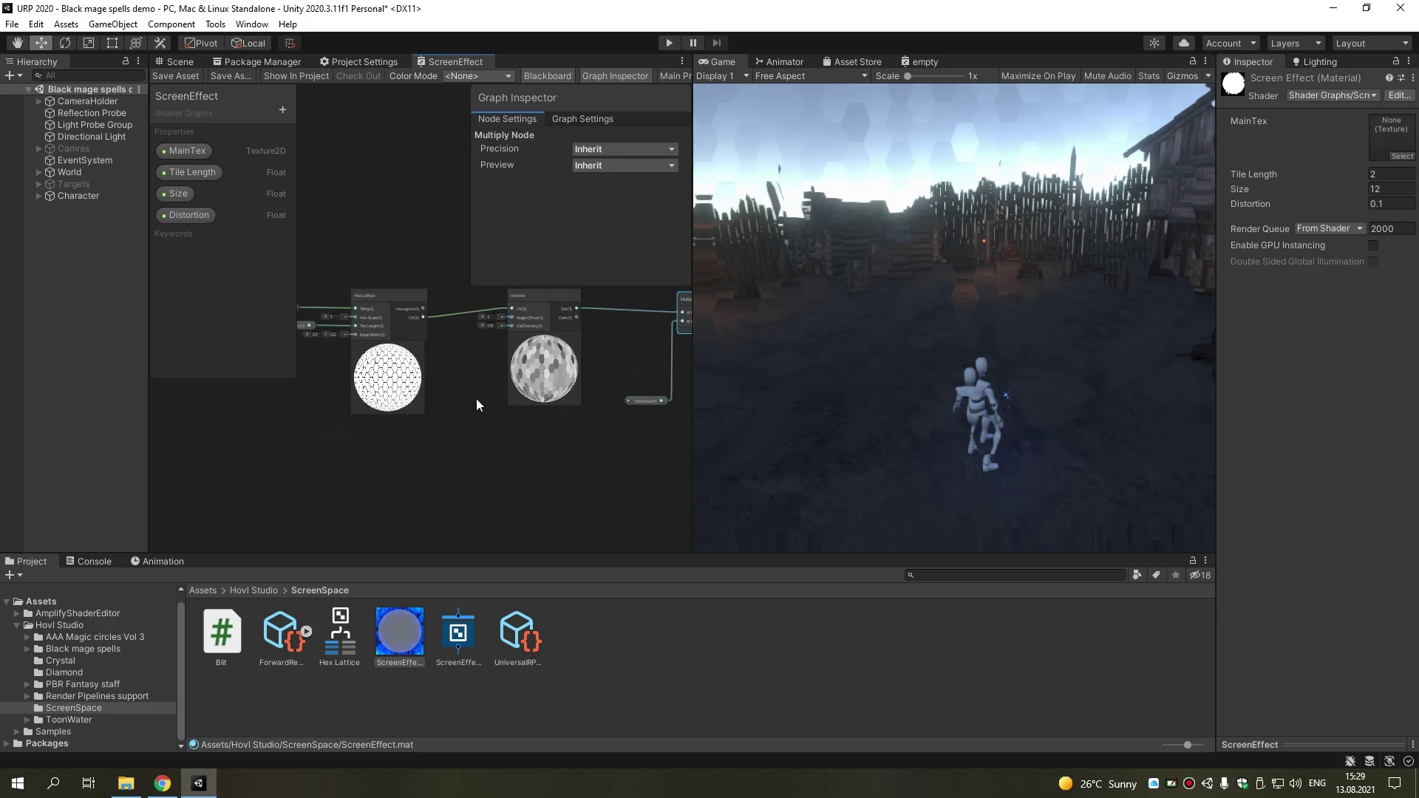
{"action": "scroll", "coordinate": [477, 399], "scroll_direction": "up", "scroll_amount": 2}
Add a Time node and wire it into a Multiply node's A input
{"action": "right_click", "coordinate": [374, 464]}
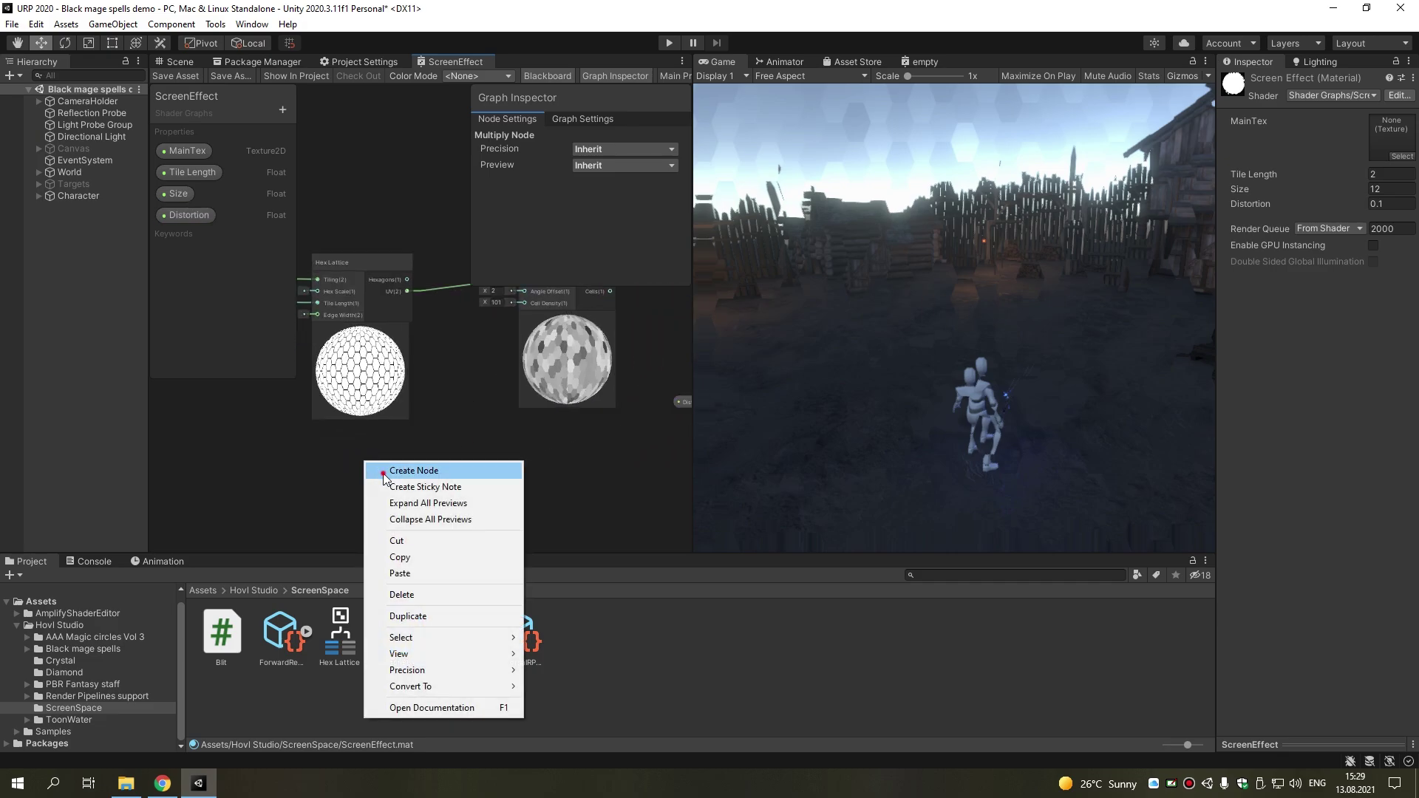
{"action": "left_click", "coordinate": [381, 467]}
{"action": "type", "text": "time"}
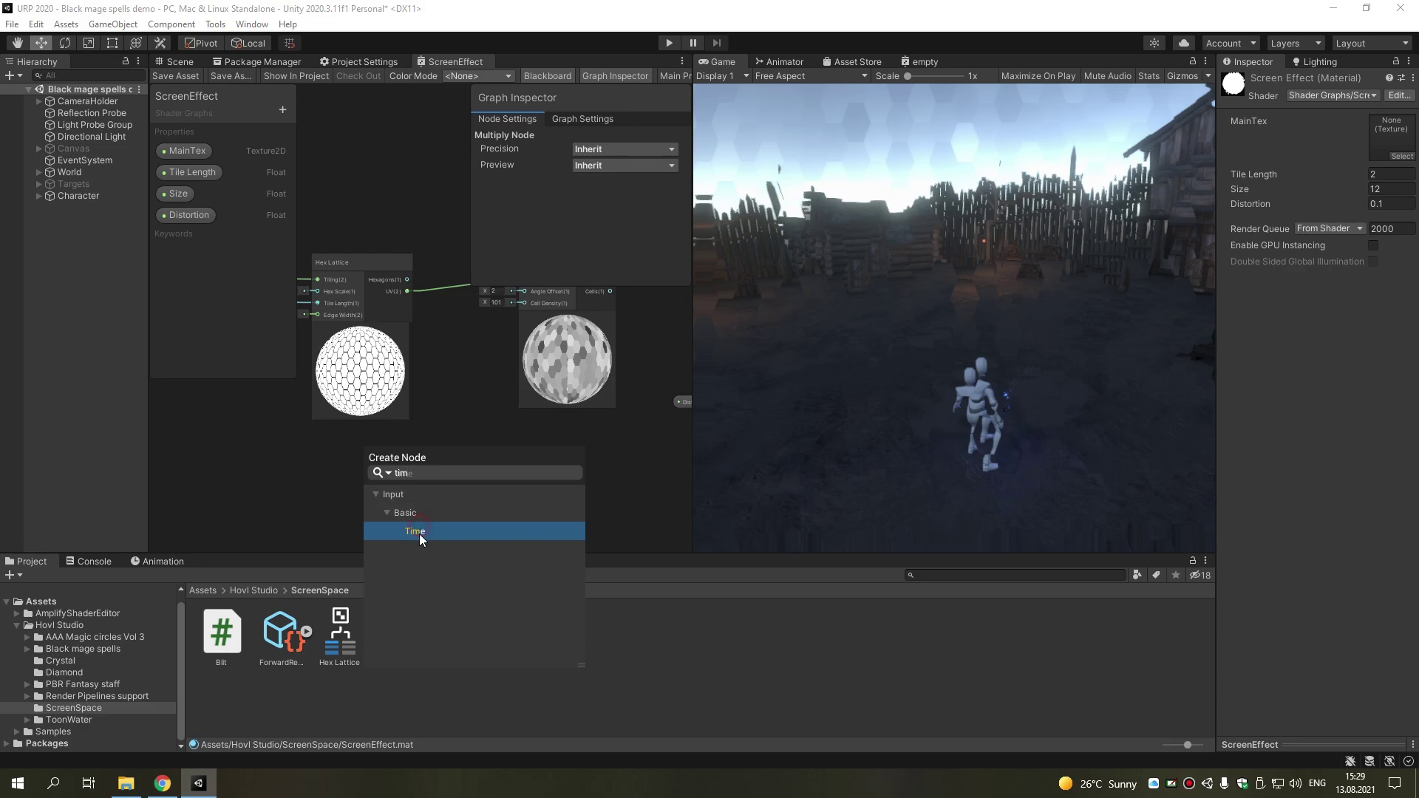
{"action": "left_click", "coordinate": [420, 532]}
{"action": "left_click_drag", "start_coordinate": [414, 498], "coordinate": [341, 494]}
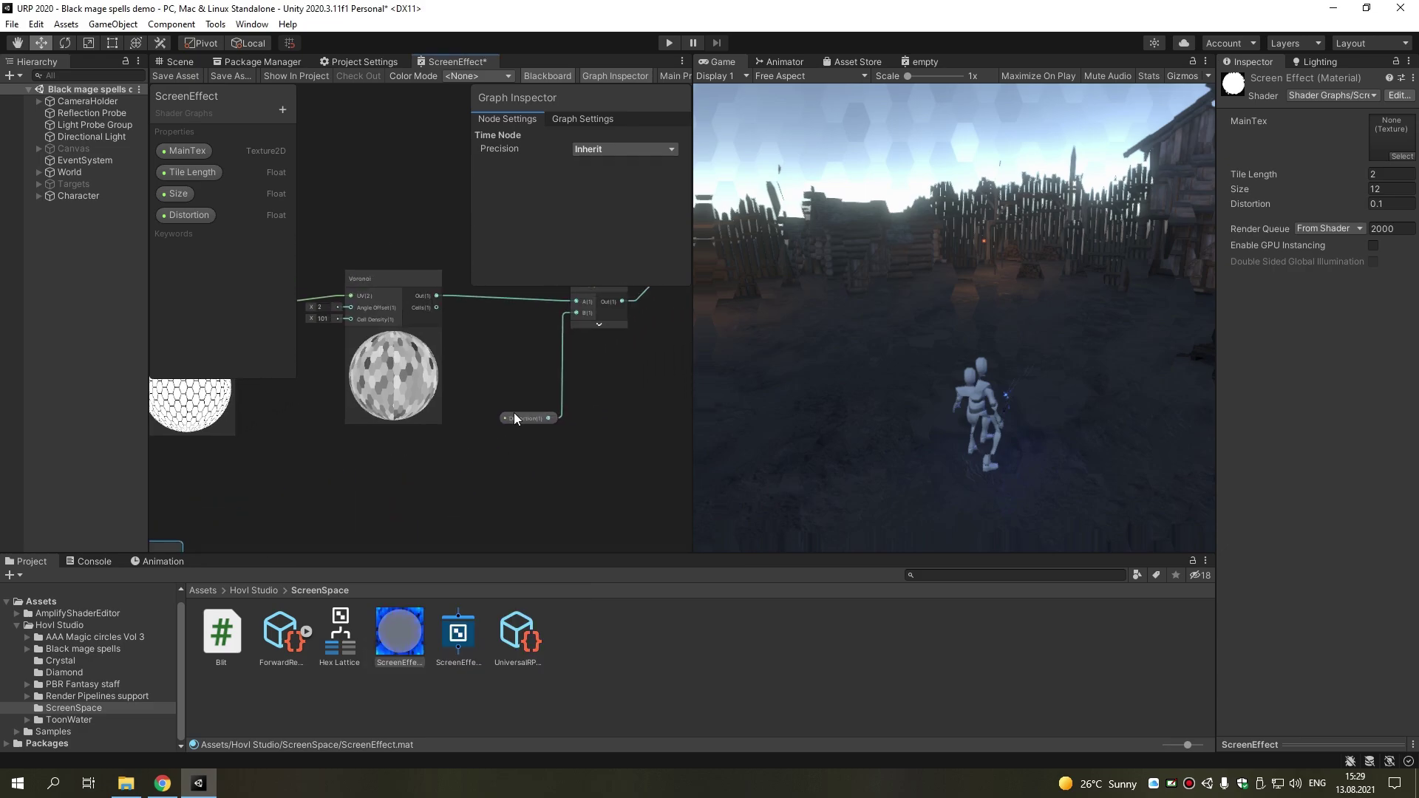
{"action": "left_click", "coordinate": [629, 366]}
{"action": "left_click_drag", "start_coordinate": [627, 360], "coordinate": [260, 480]}
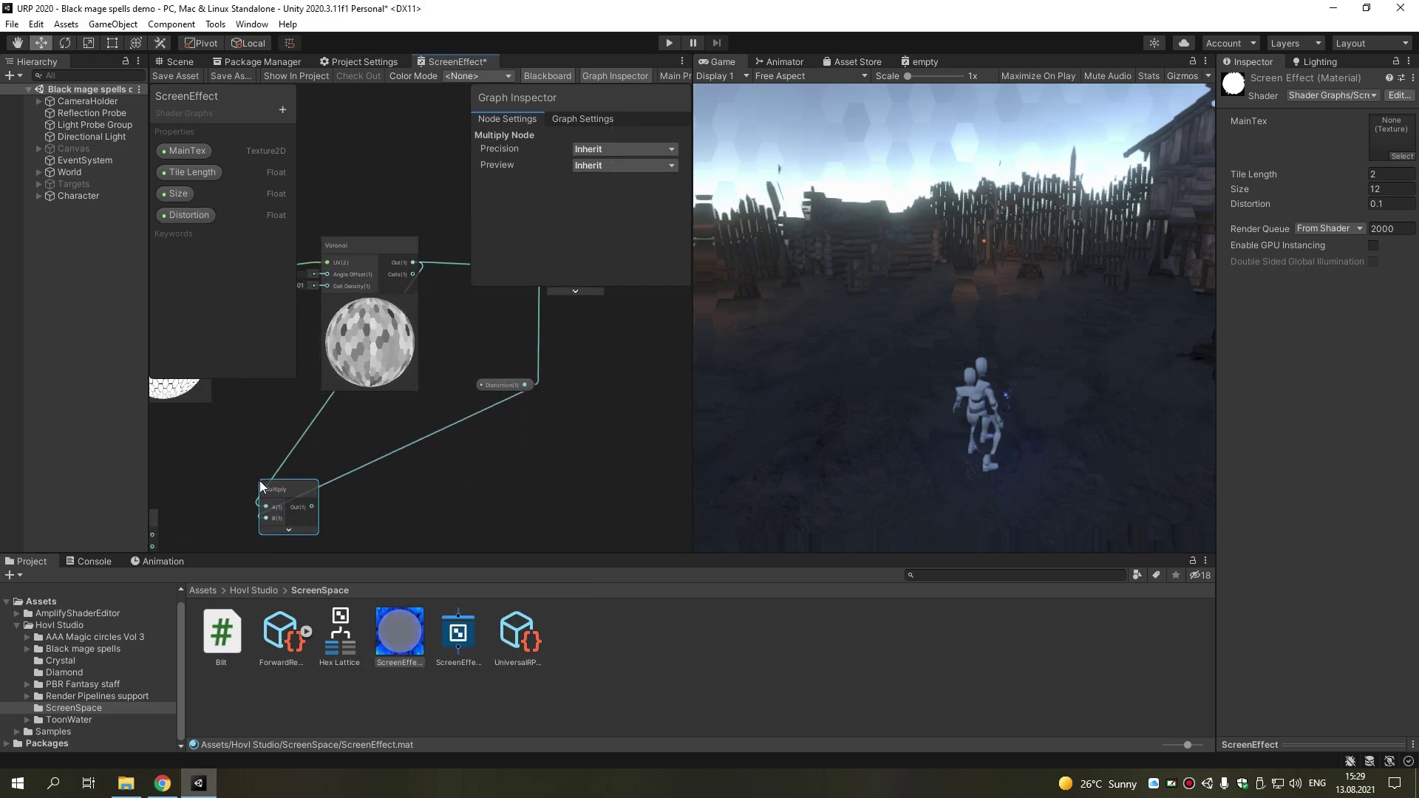
{"action": "left_click_drag", "start_coordinate": [367, 466], "coordinate": [481, 438]}
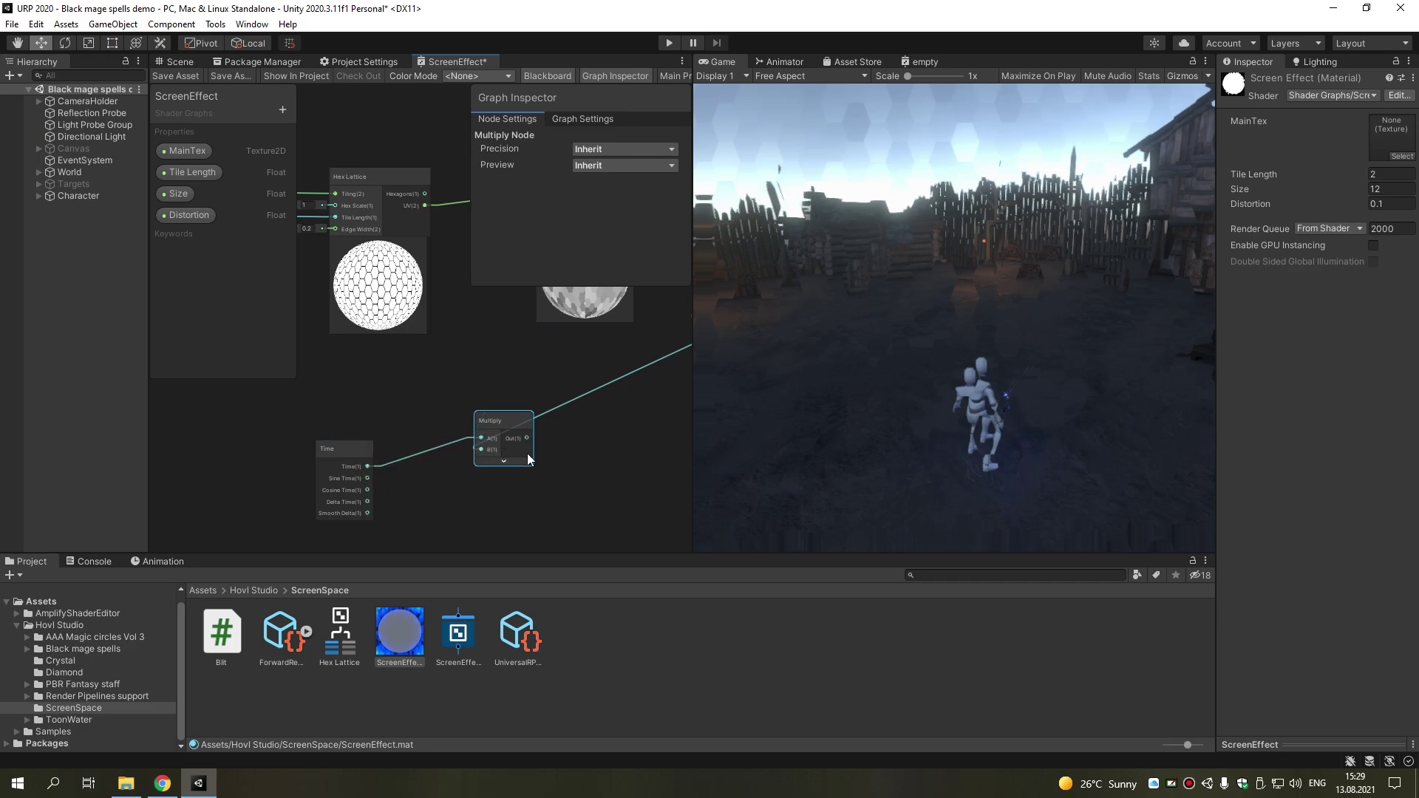
Remove the stray Multiply link and feed the scaled Time into the Voronoi Angle Offset
{"action": "left_click", "coordinate": [547, 414]}
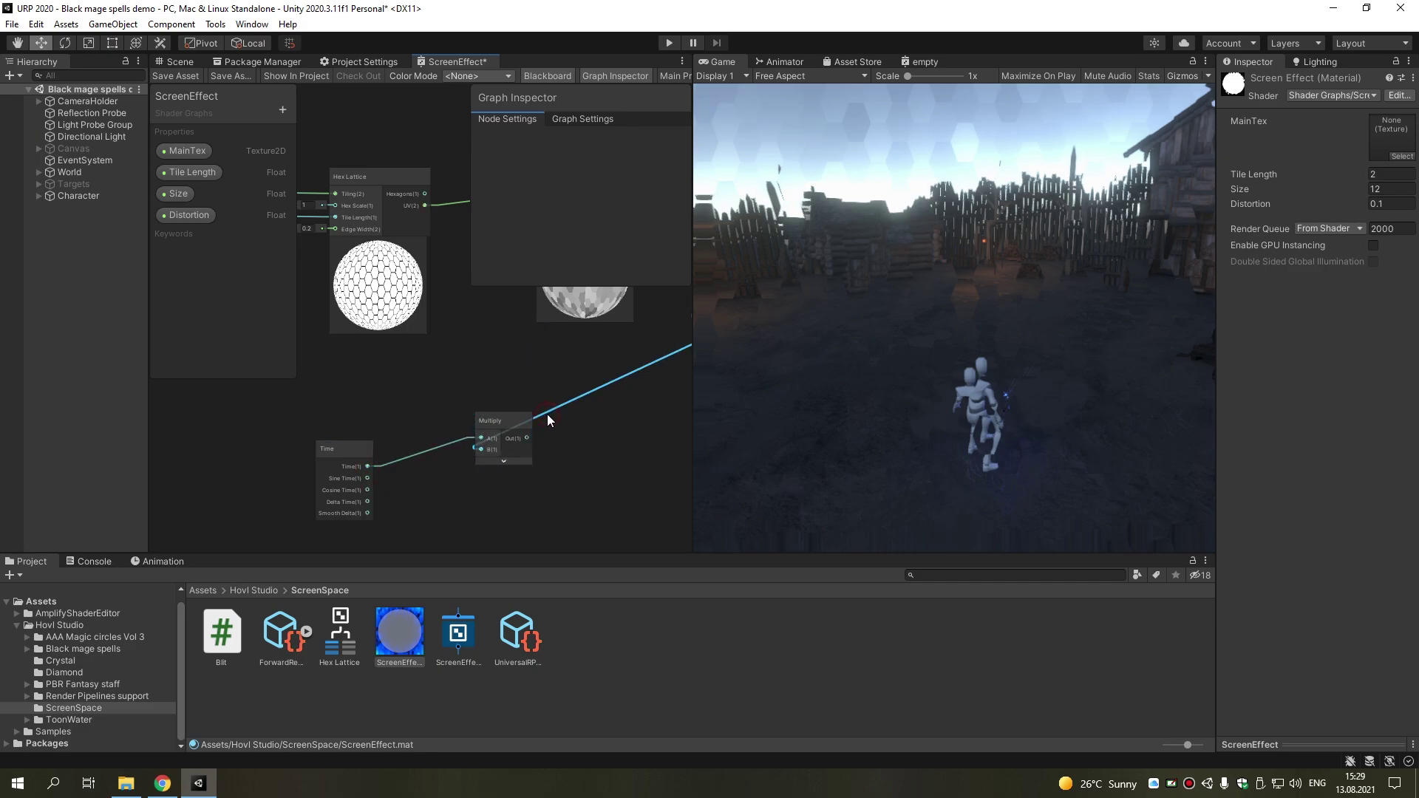
{"action": "key", "text": "Delete"}
{"action": "left_click_drag", "start_coordinate": [337, 459], "coordinate": [326, 368]}
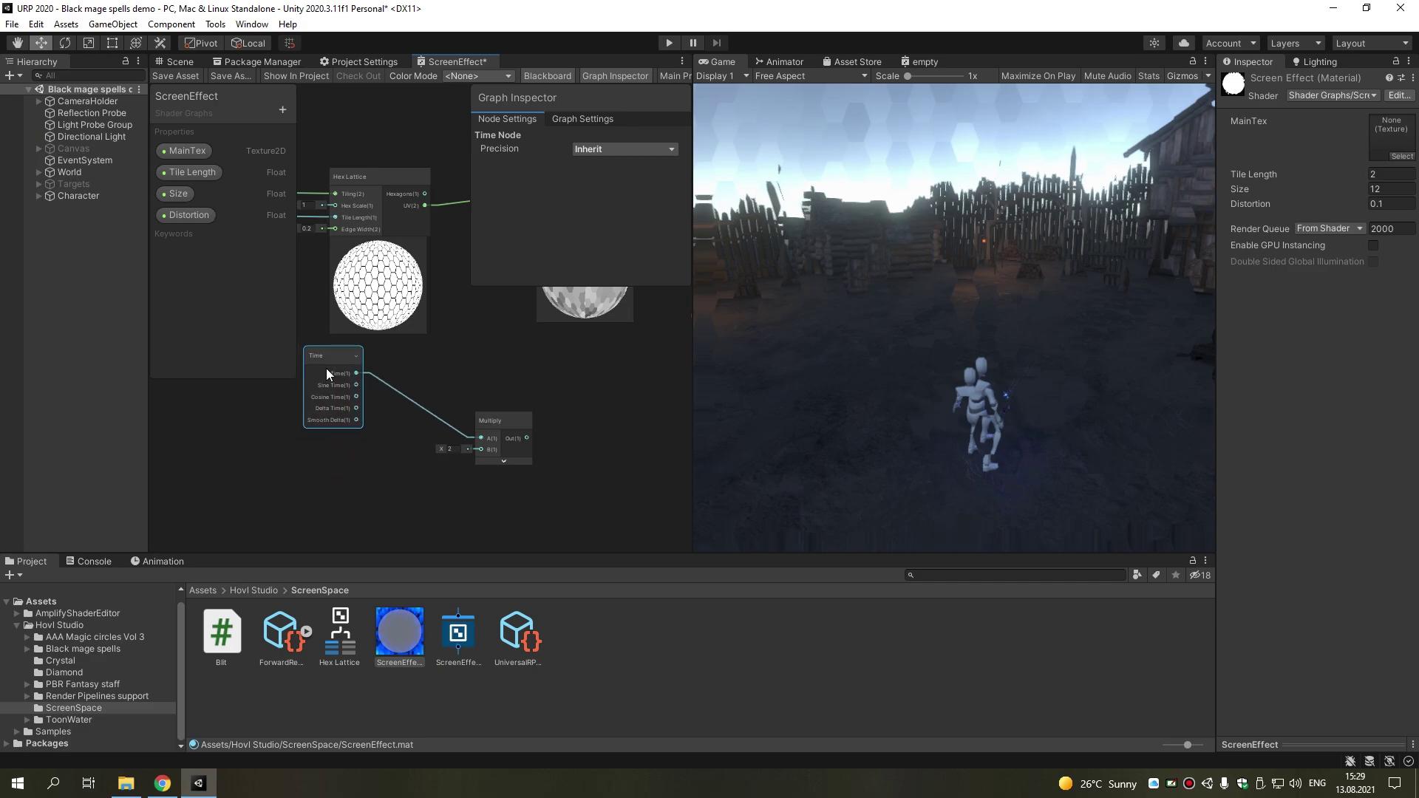
{"action": "left_click_drag", "start_coordinate": [499, 422], "coordinate": [434, 362]}
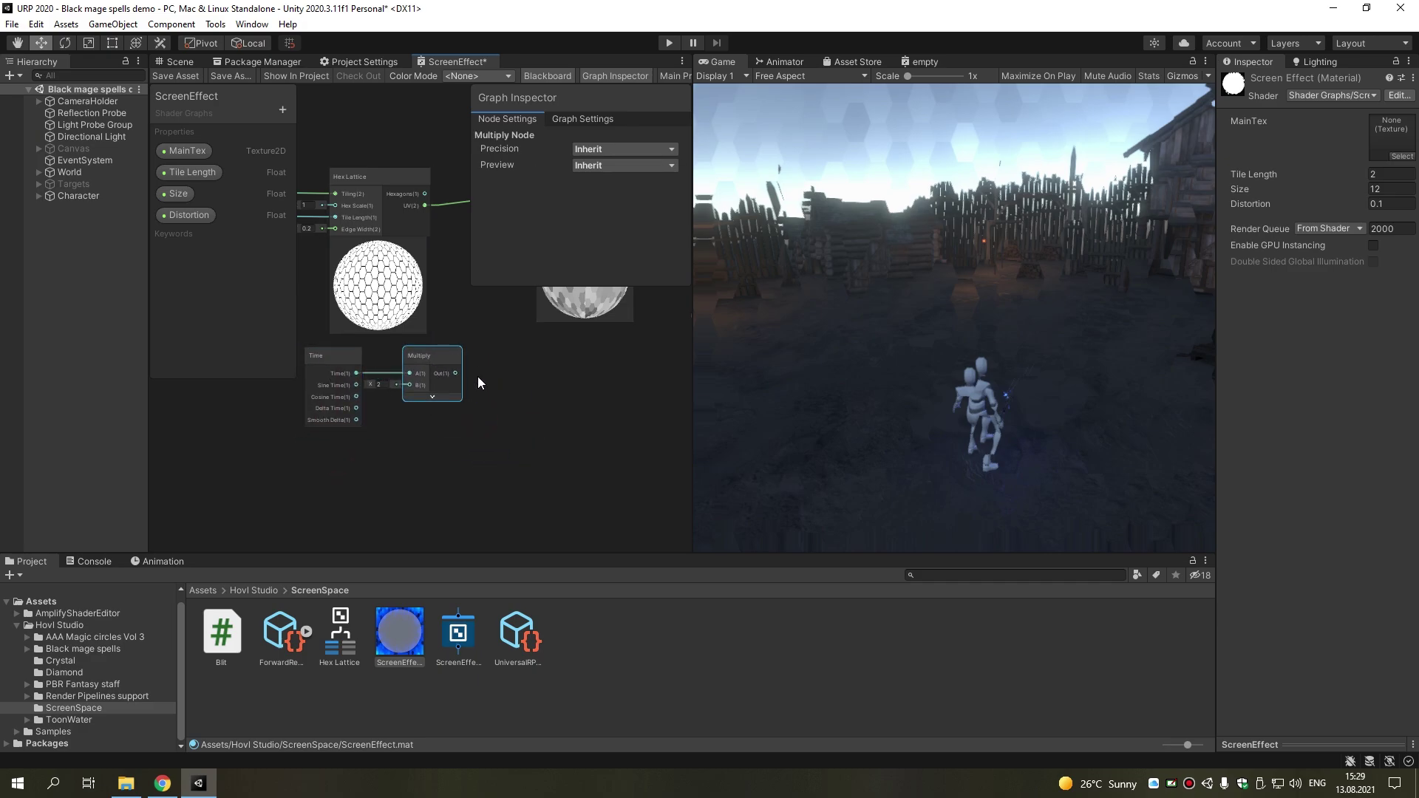
{"action": "middle_click_drag", "start_coordinate": [478, 376], "coordinate": [371, 508]}
{"action": "left_click_drag", "start_coordinate": [349, 506], "coordinate": [433, 325]}
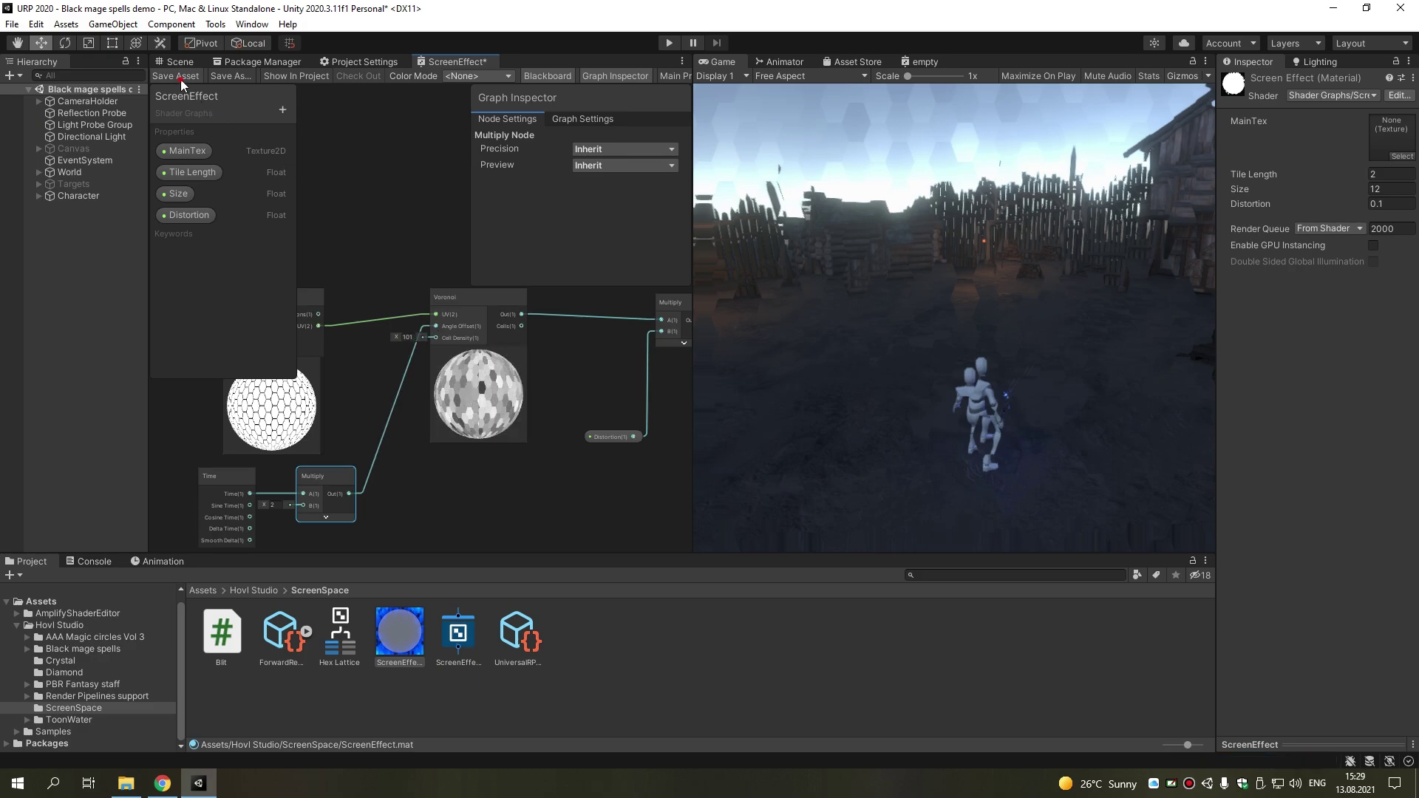
Move the character in the game view to watch the animated warp
{"action": "left_click", "coordinate": [988, 348]}
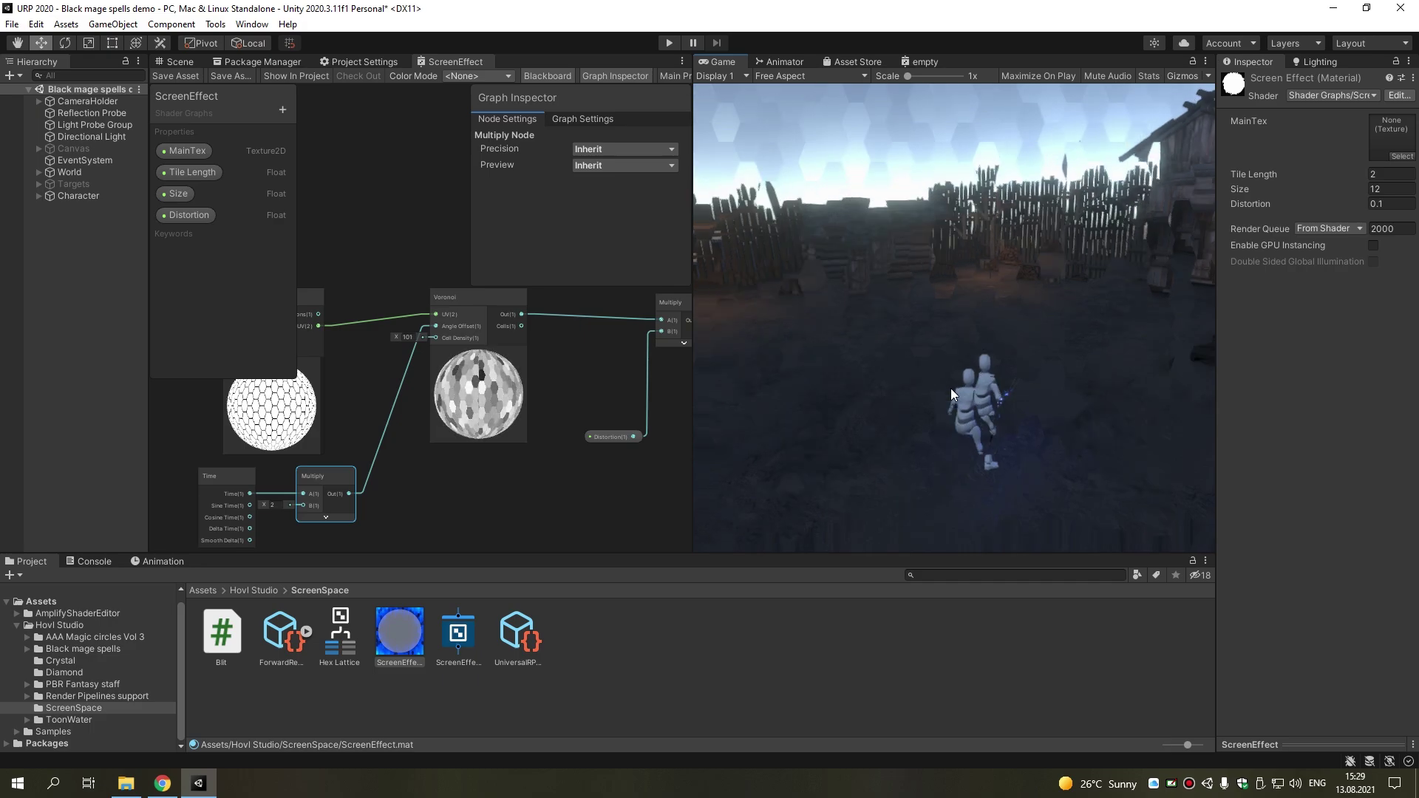
{"action": "left_click", "coordinate": [962, 350]}
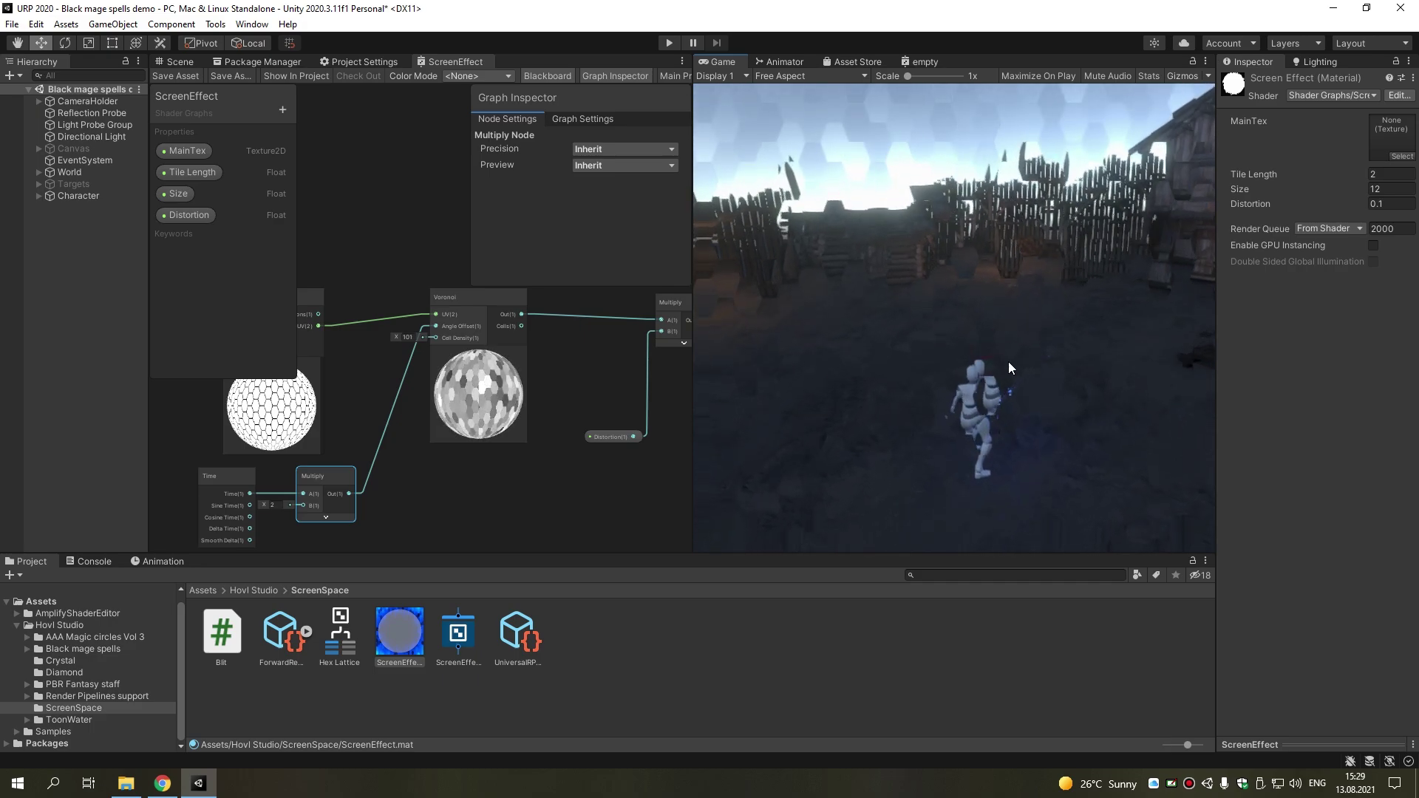
{"action": "scroll", "coordinate": [544, 500], "scroll_direction": "down", "scroll_amount": 3}
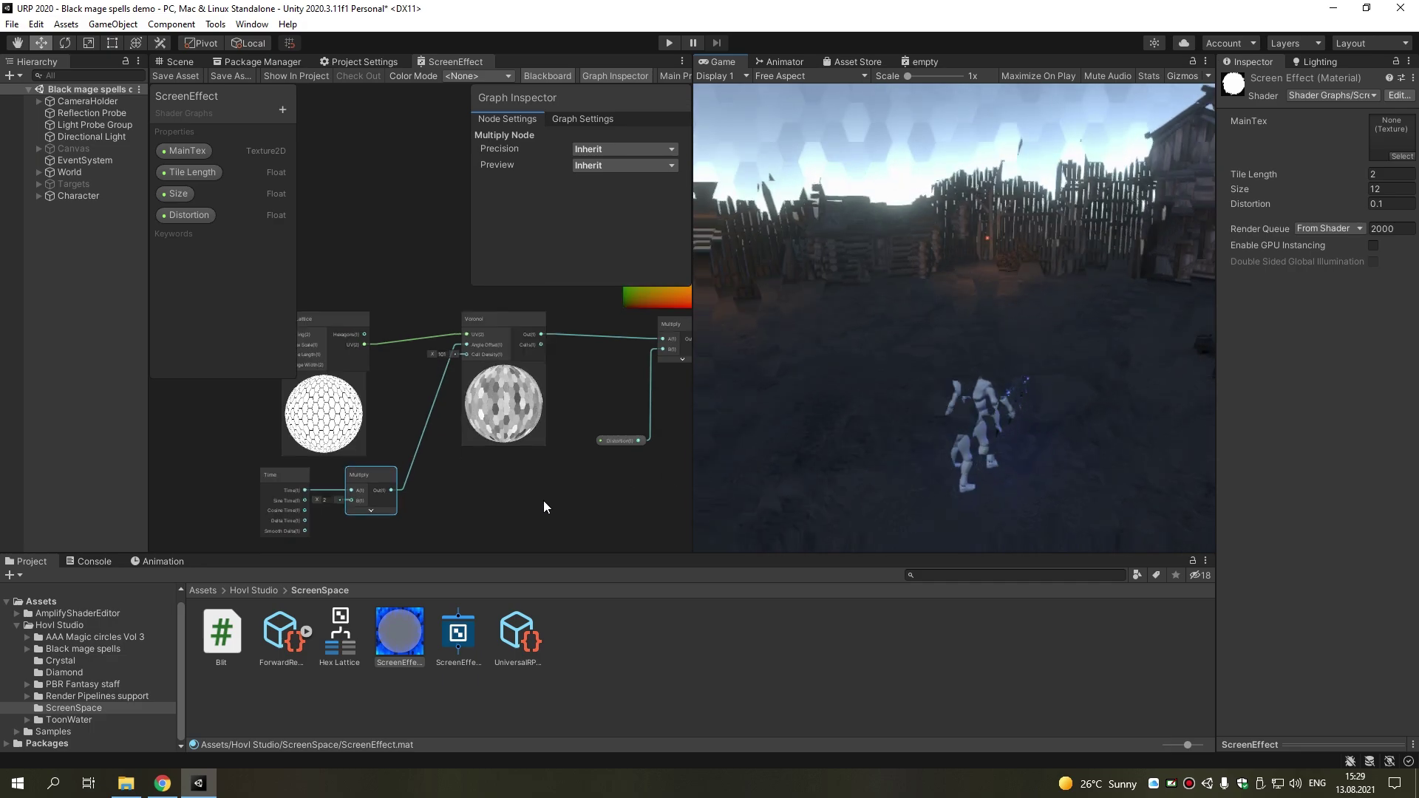
Add a Polar Coordinates node with a Split node fed from its output
{"action": "scroll", "coordinate": [465, 428], "scroll_direction": "down", "scroll_amount": 2}
{"action": "right_click", "coordinate": [466, 434]}
{"action": "left_click", "coordinate": [488, 425]}
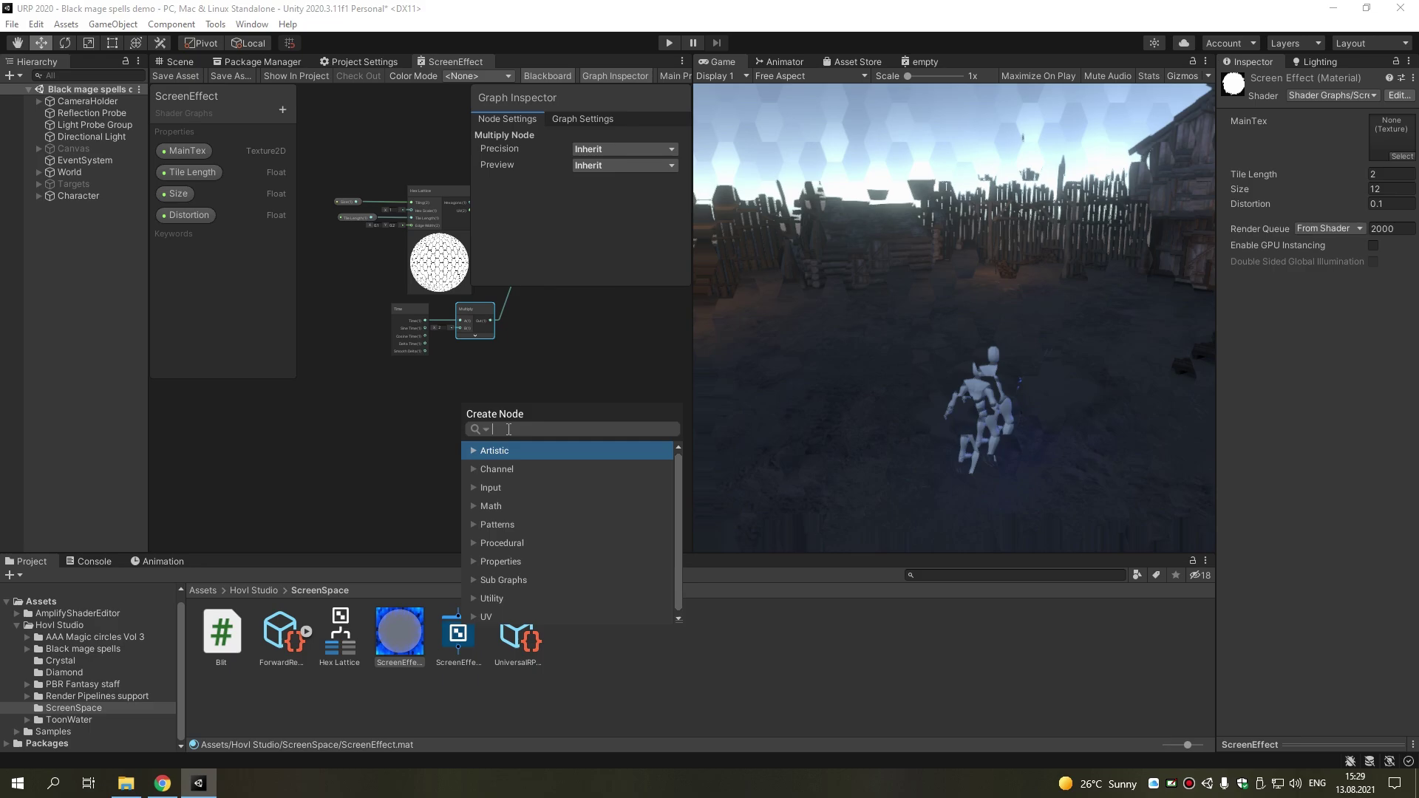
{"action": "type", "text": "pol"}
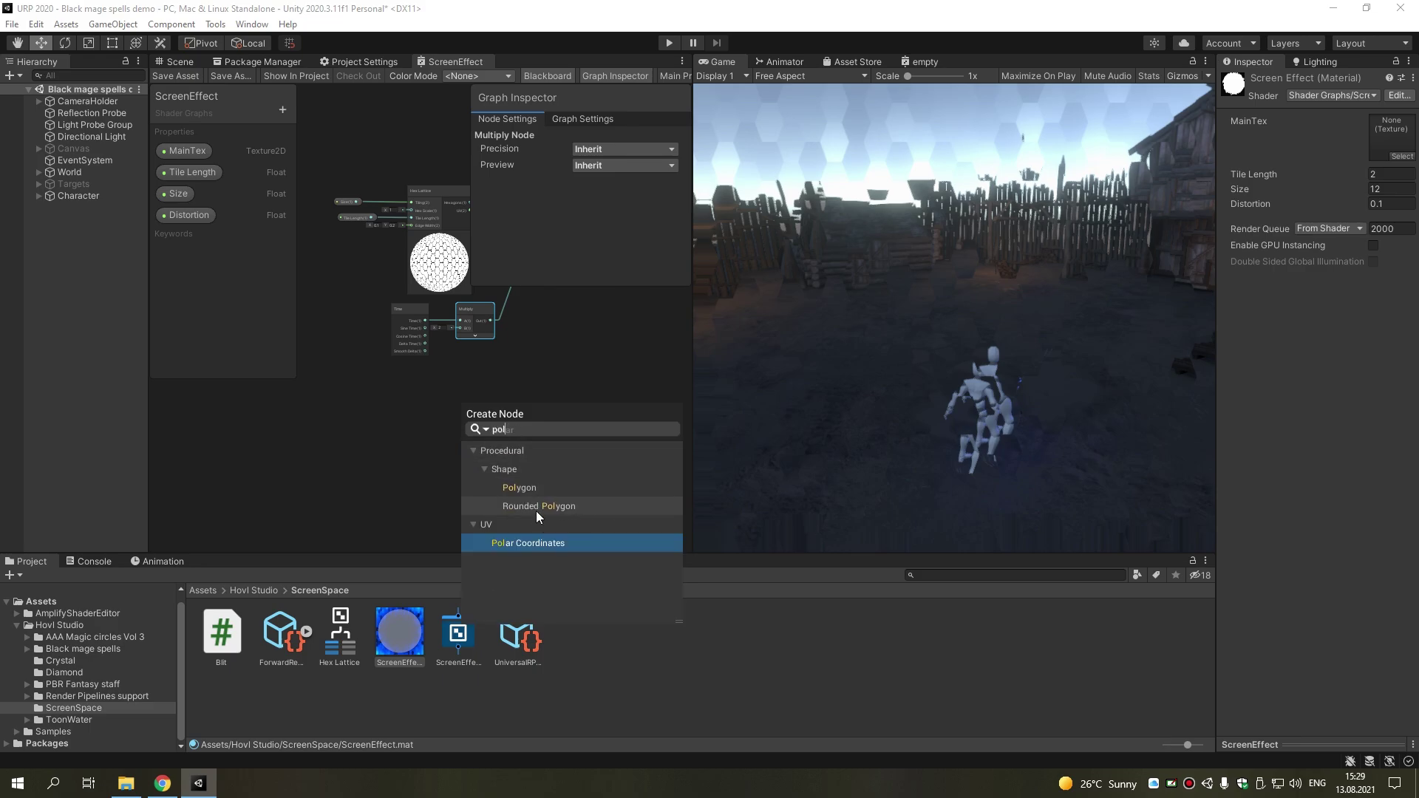
{"action": "left_click", "coordinate": [533, 545]}
{"action": "left_click_drag", "start_coordinate": [488, 467], "coordinate": [399, 429]}
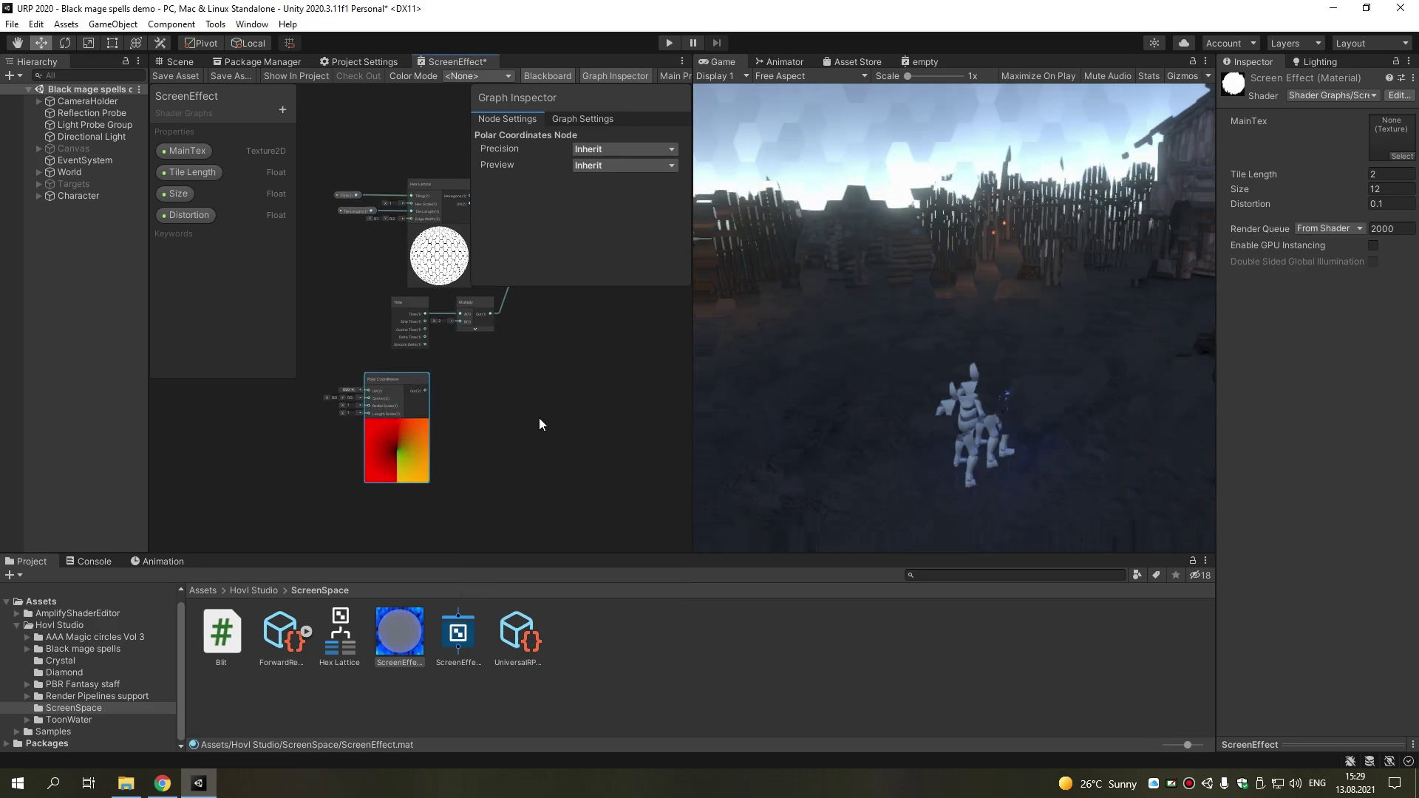
{"action": "scroll", "coordinate": [538, 419], "scroll_direction": "up", "scroll_amount": 1}
{"action": "scroll", "coordinate": [348, 466], "scroll_direction": "up", "scroll_amount": 2}
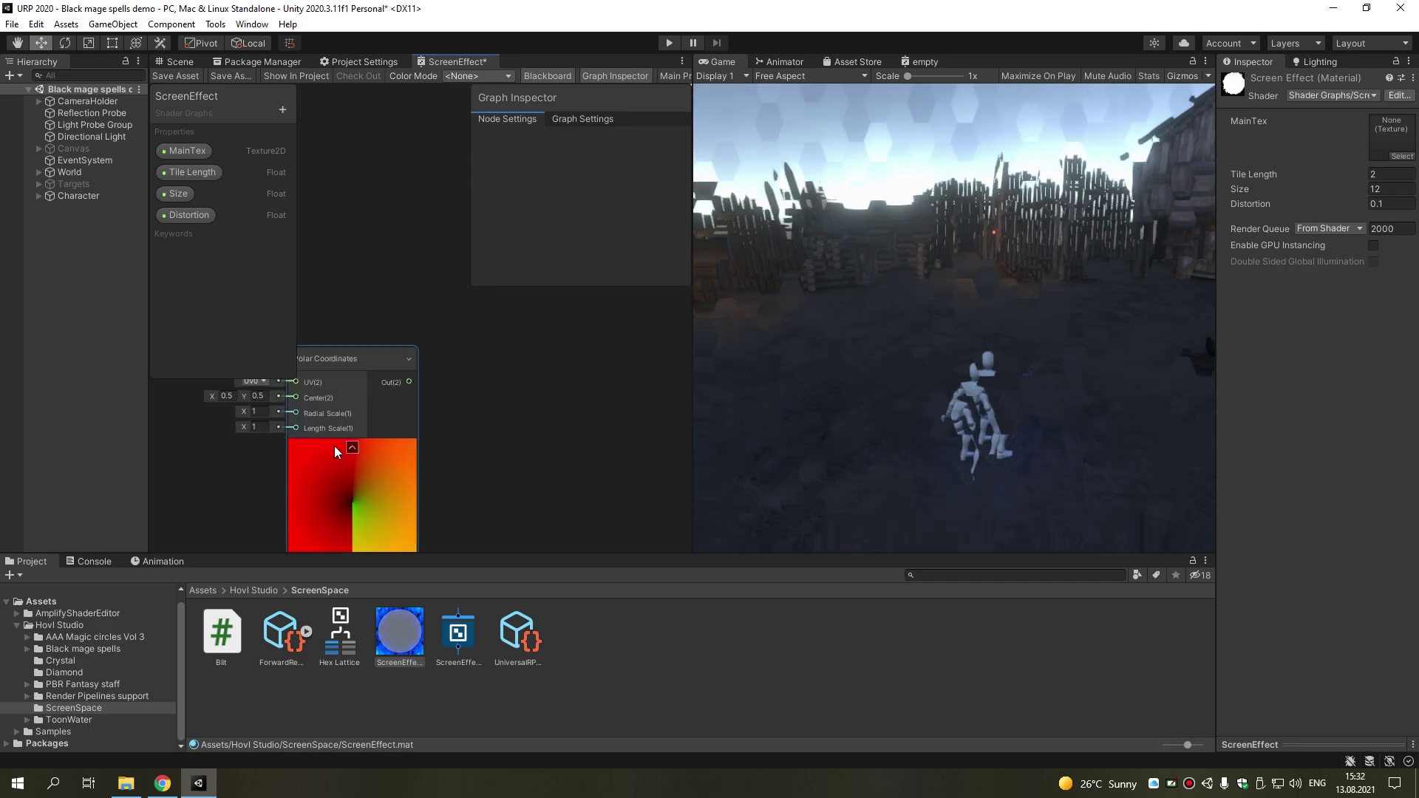
{"action": "left_click_drag", "start_coordinate": [404, 393], "coordinate": [433, 401]}
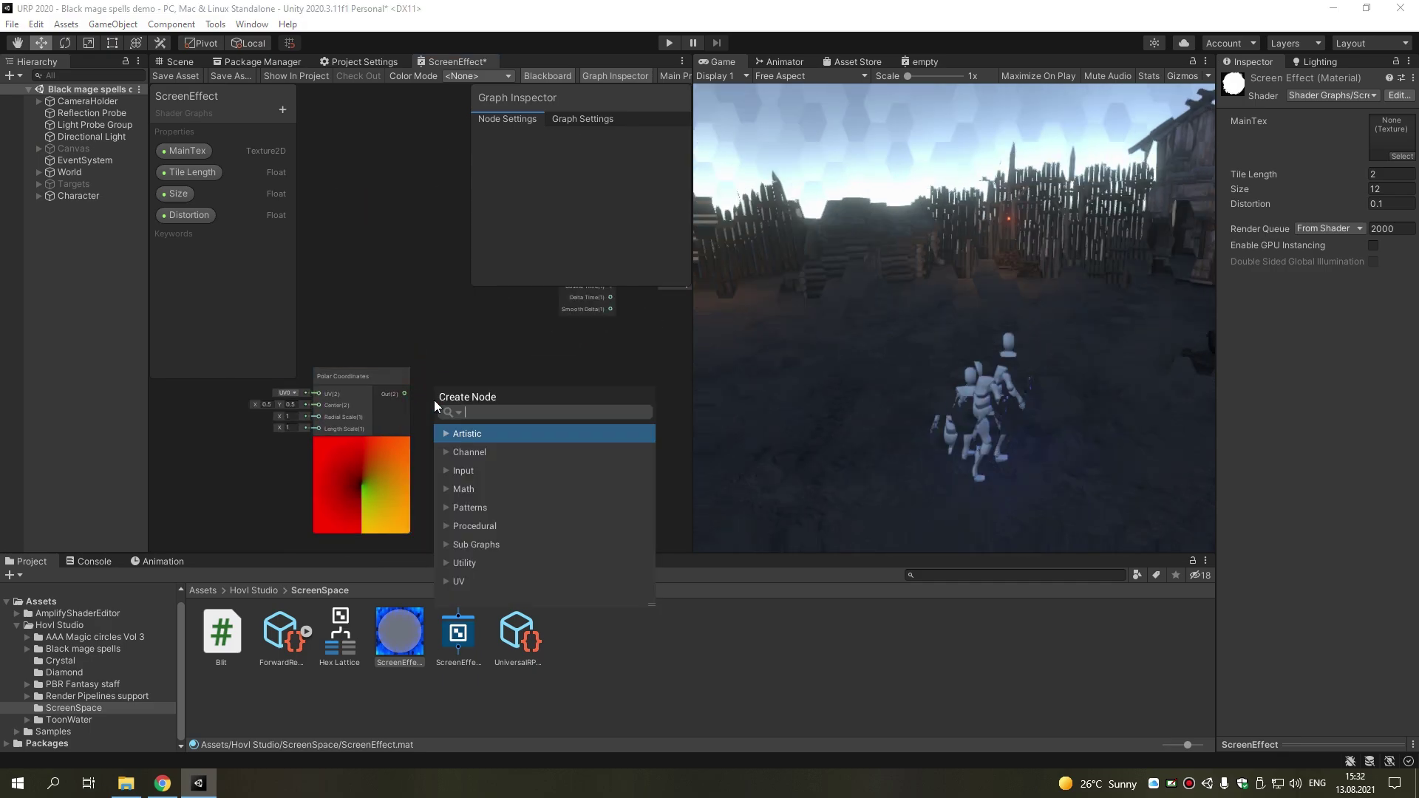
{"action": "type", "text": "split"}
{"action": "left_click", "coordinate": [482, 448]}
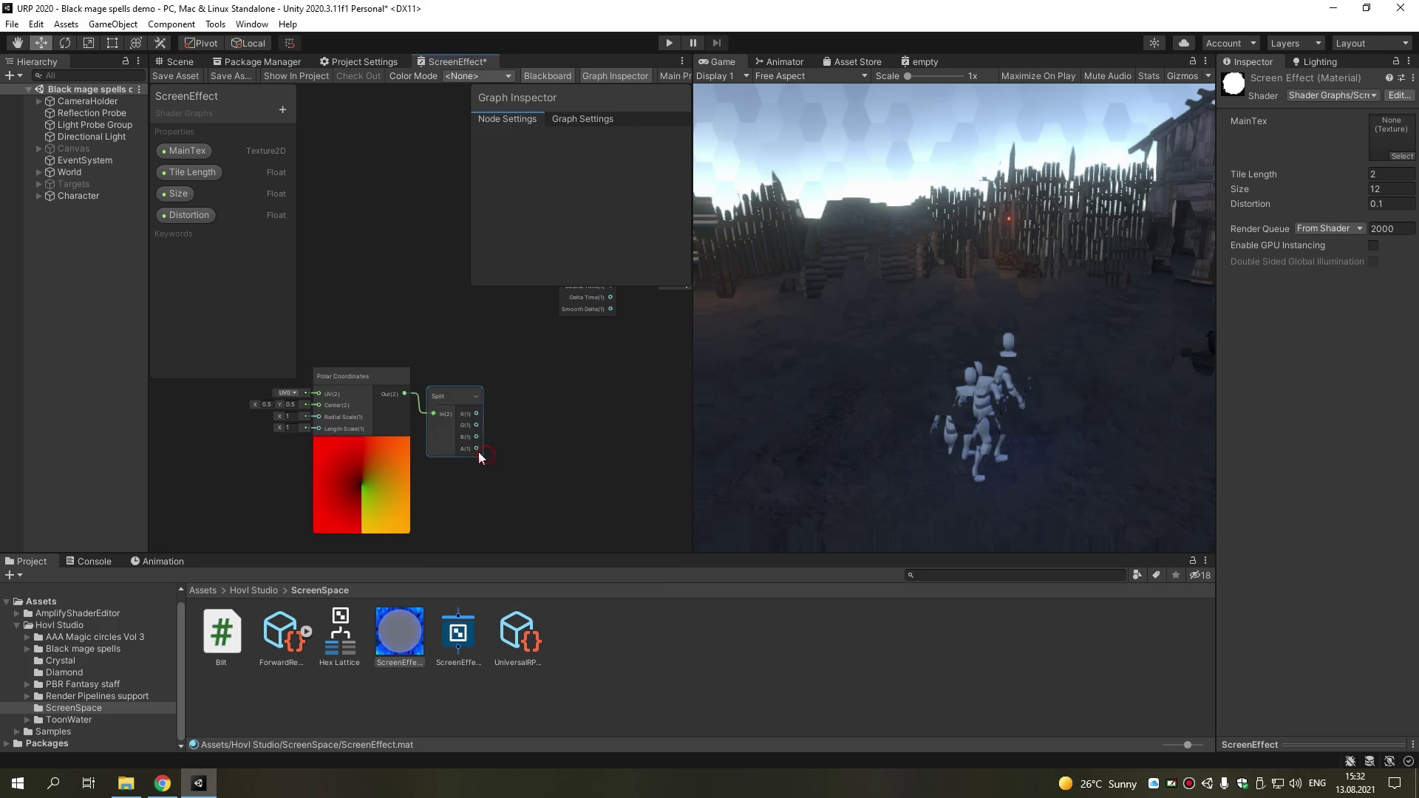
Add a Length node fed from Split's R output
{"action": "key", "text": "a"}
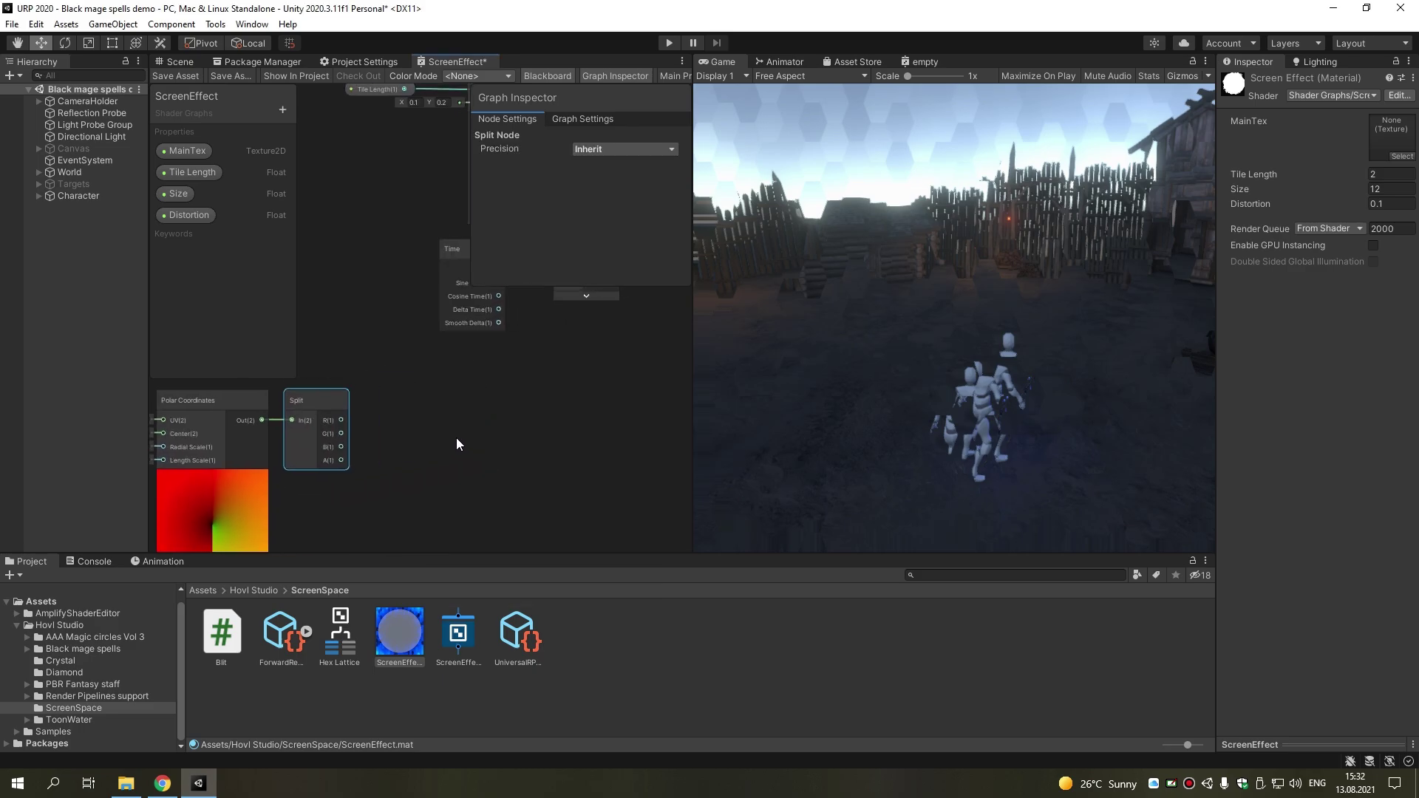
{"action": "left_click_drag", "start_coordinate": [340, 420], "coordinate": [433, 428]}
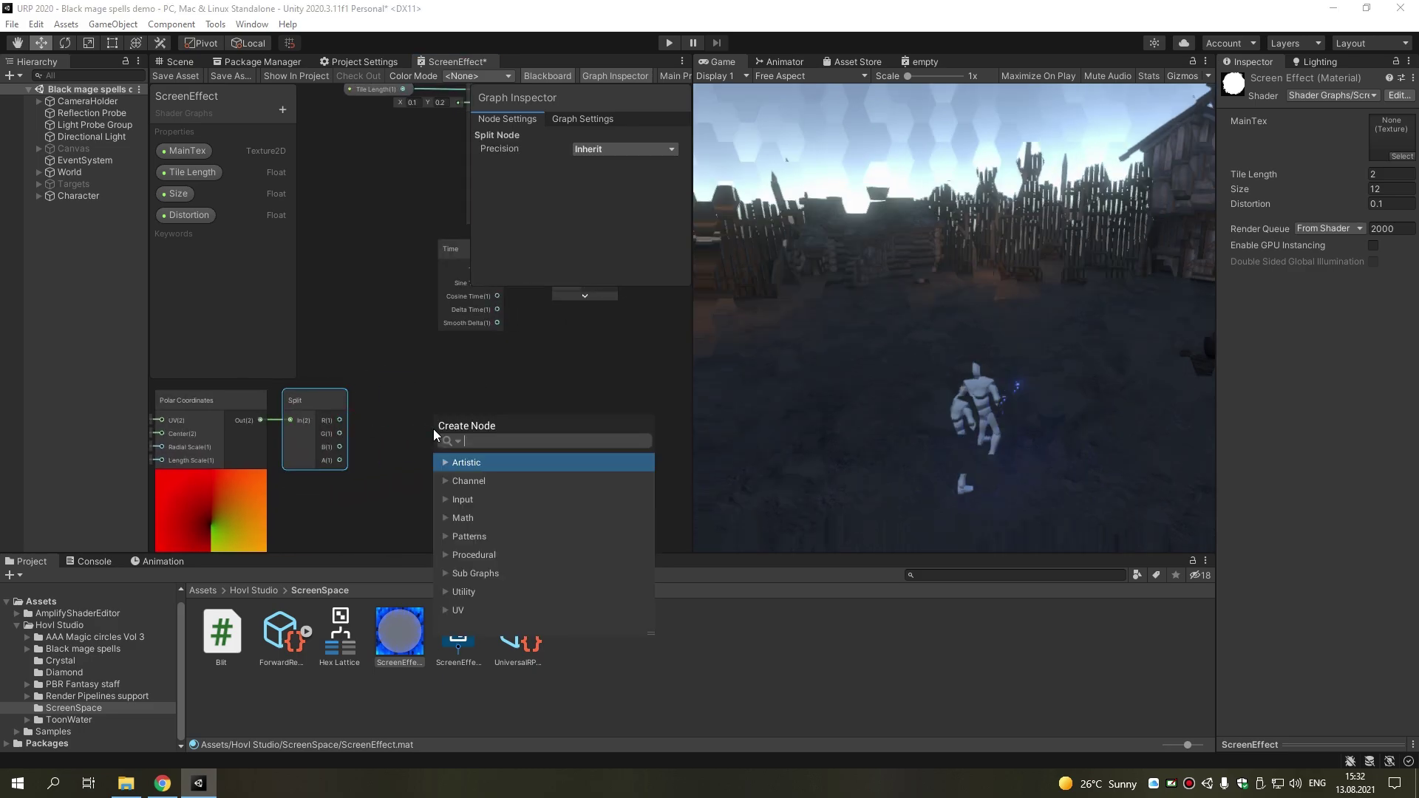
{"action": "type", "text": "l"}
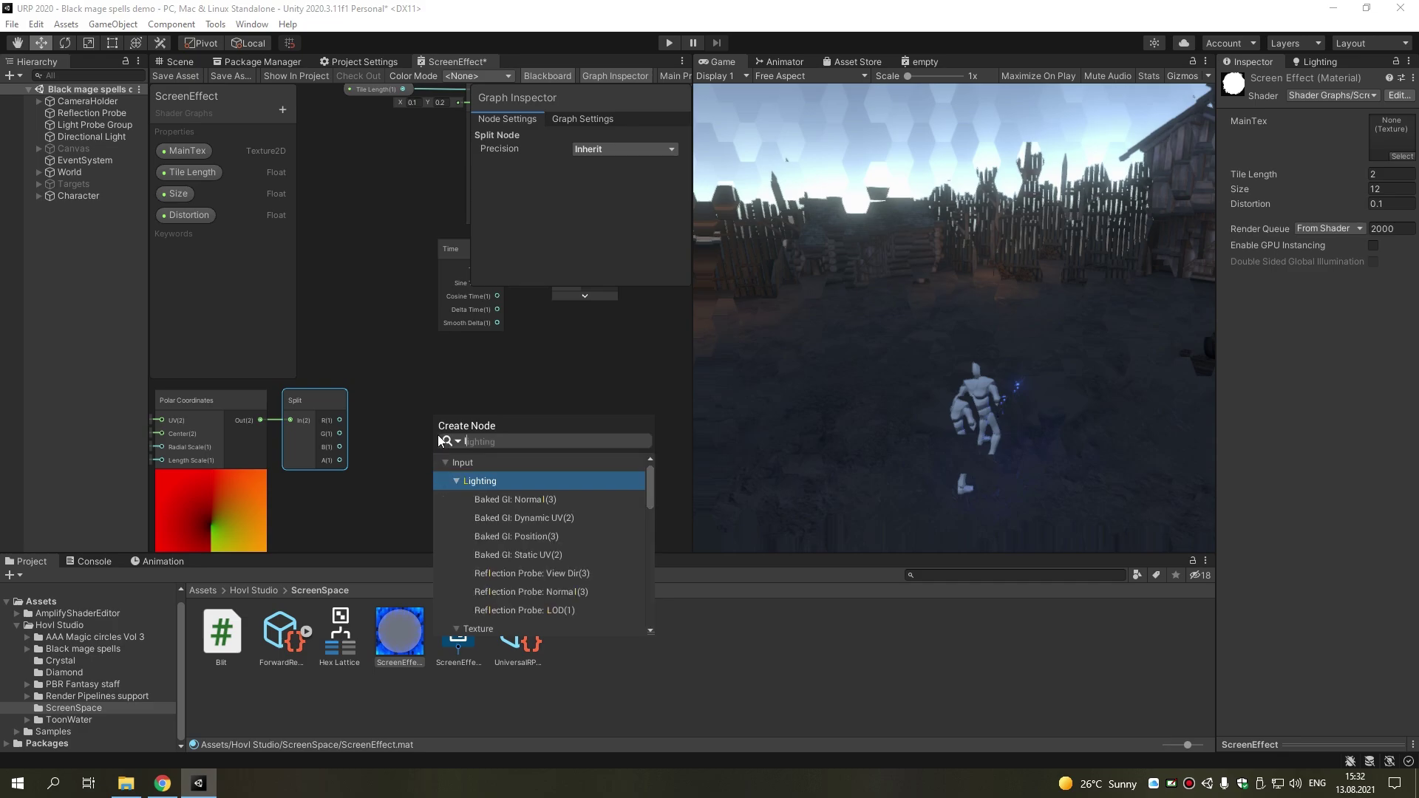
{"action": "type", "text": "ength"}
{"action": "key", "text": "Return"}
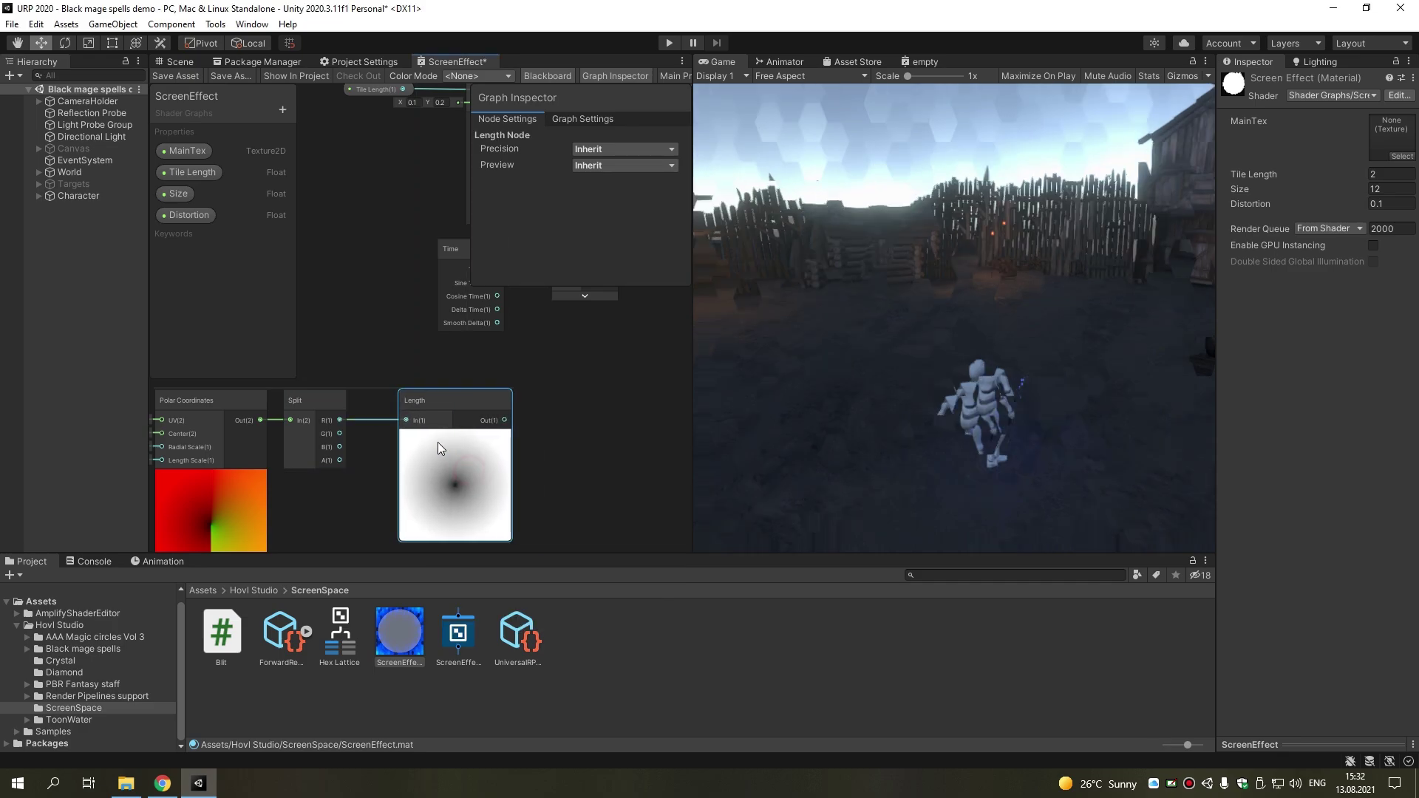
{"action": "left_click_drag", "start_coordinate": [438, 443], "coordinate": [412, 448]}
{"action": "scroll", "coordinate": [578, 462], "scroll_direction": "down", "scroll_amount": 3}
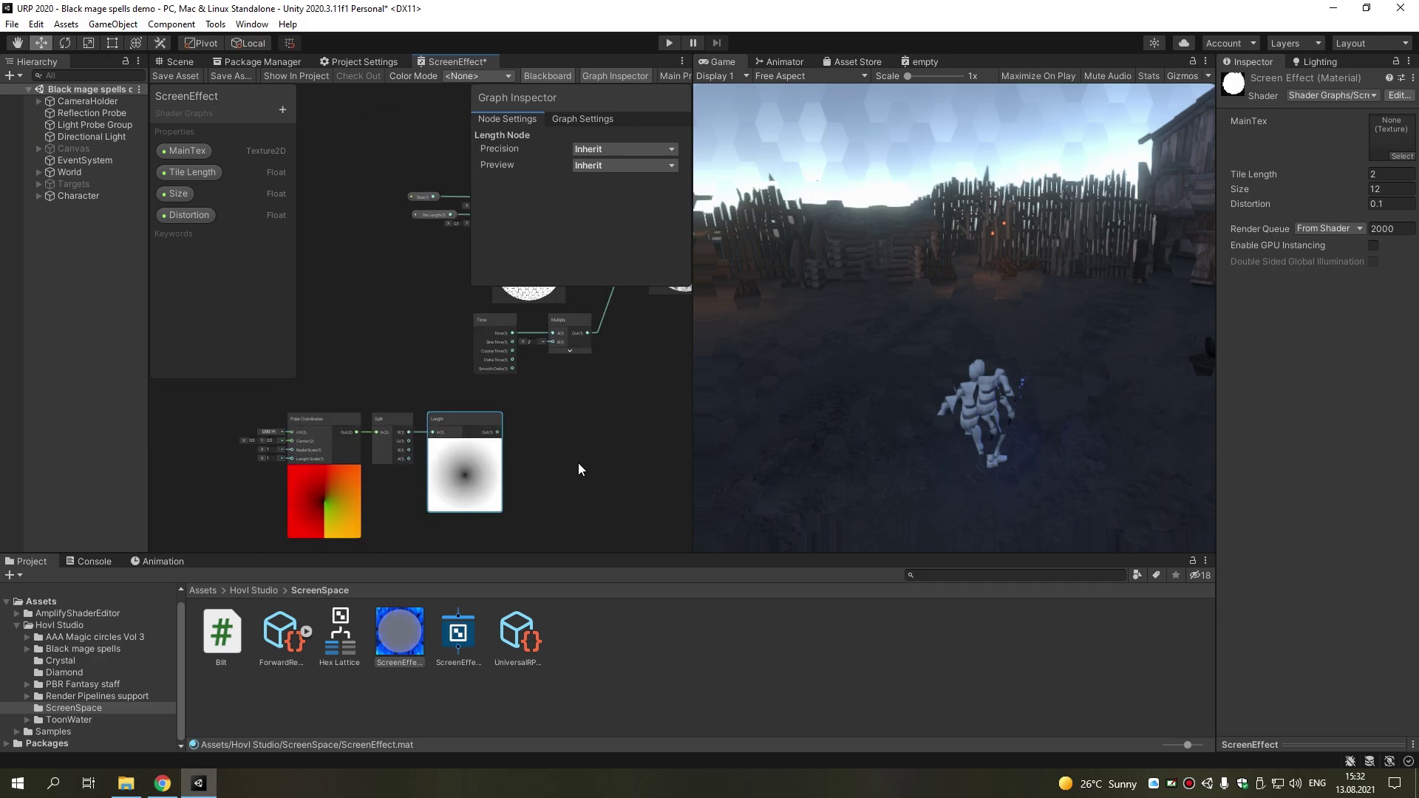
{"action": "mouse_move", "coordinate": [578, 463]}
{"action": "middle_mouse_down"}
{"action": "mouse_move", "coordinate": [400, 476]}
{"action": "mouse_move", "coordinate": [529, 451]}
{"action": "middle_mouse_up"}
{"action": "scroll", "coordinate": [364, 476], "scroll_direction": "up", "scroll_amount": 3}
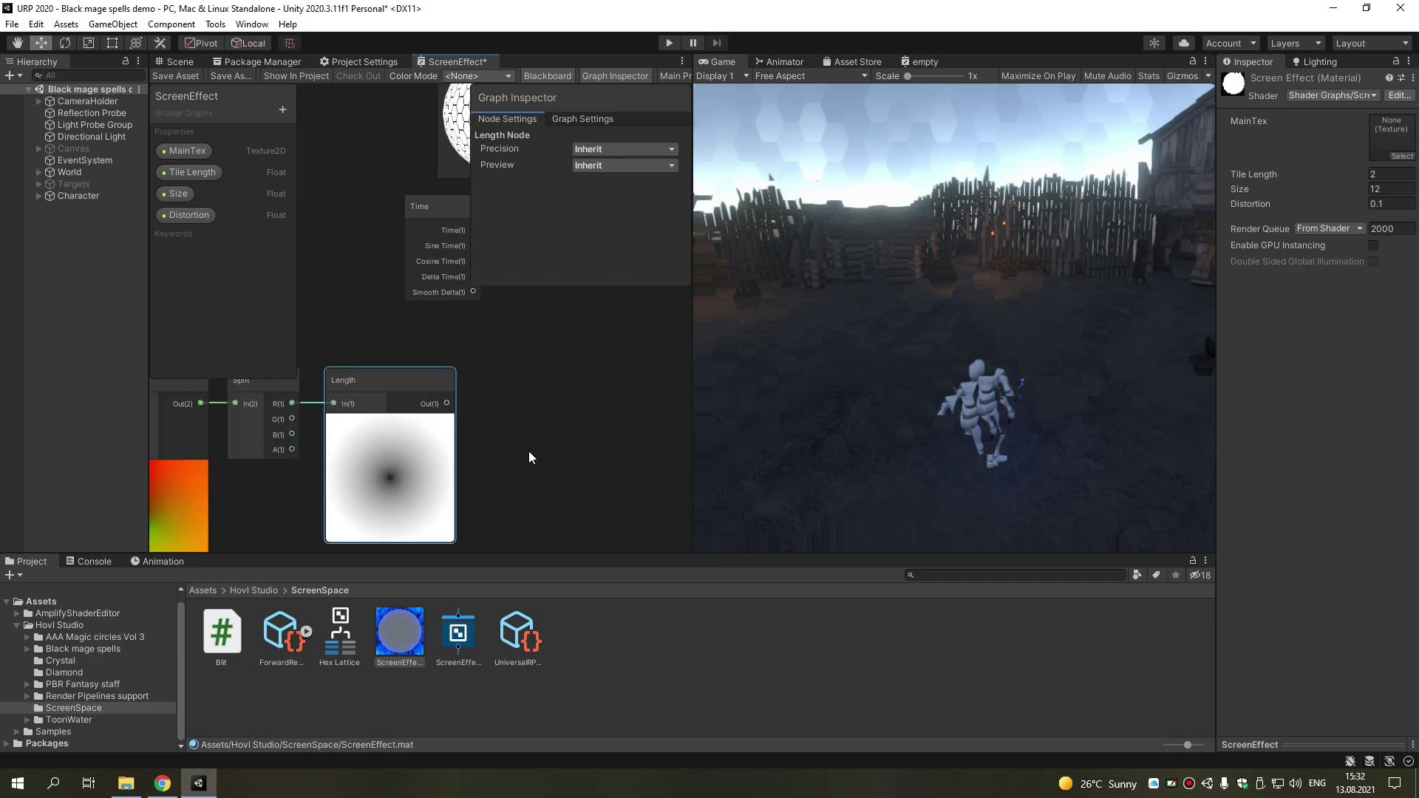
Add a Power node after Length with exponent 7
{"action": "key", "text": "space"}
{"action": "type", "text": "po"}
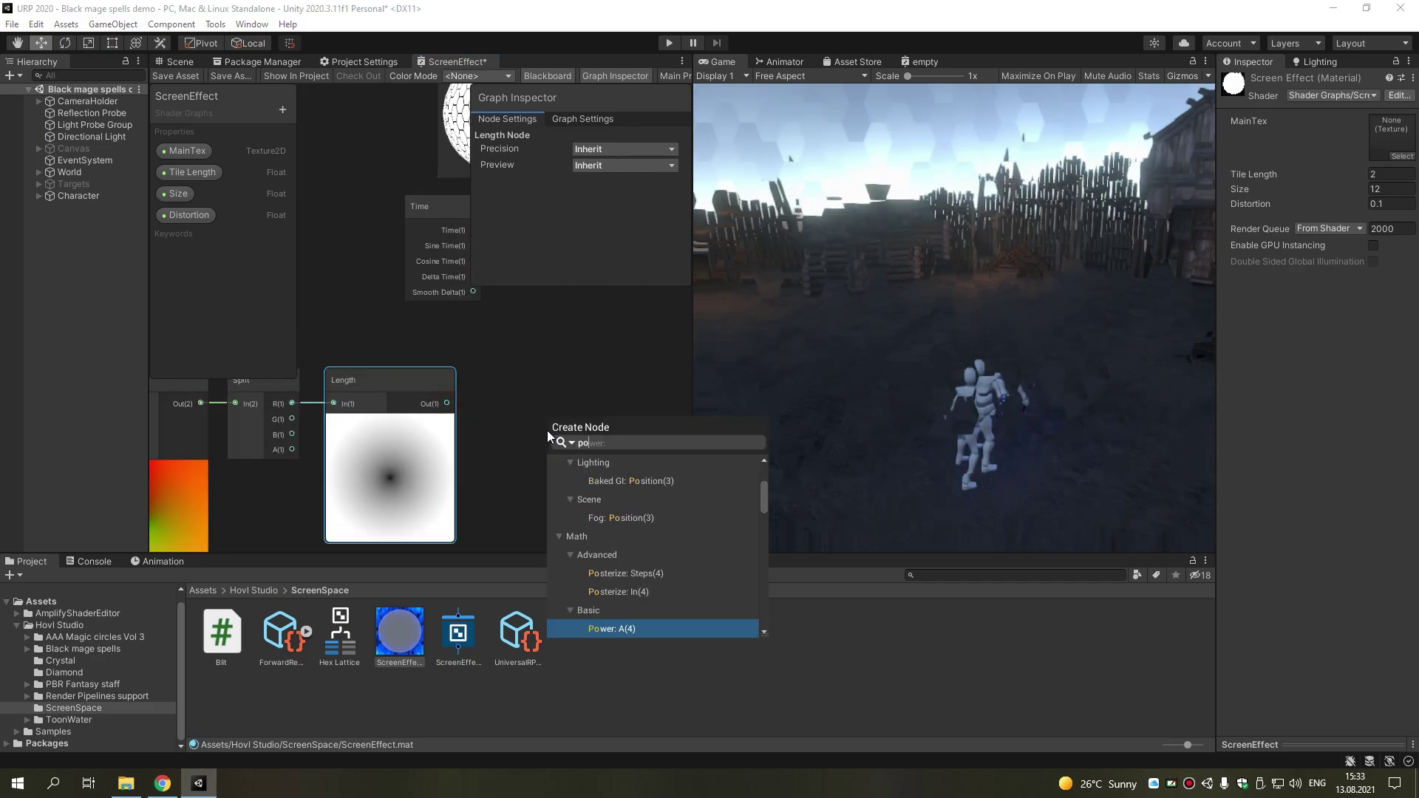
{"action": "left_click", "coordinate": [604, 629]}
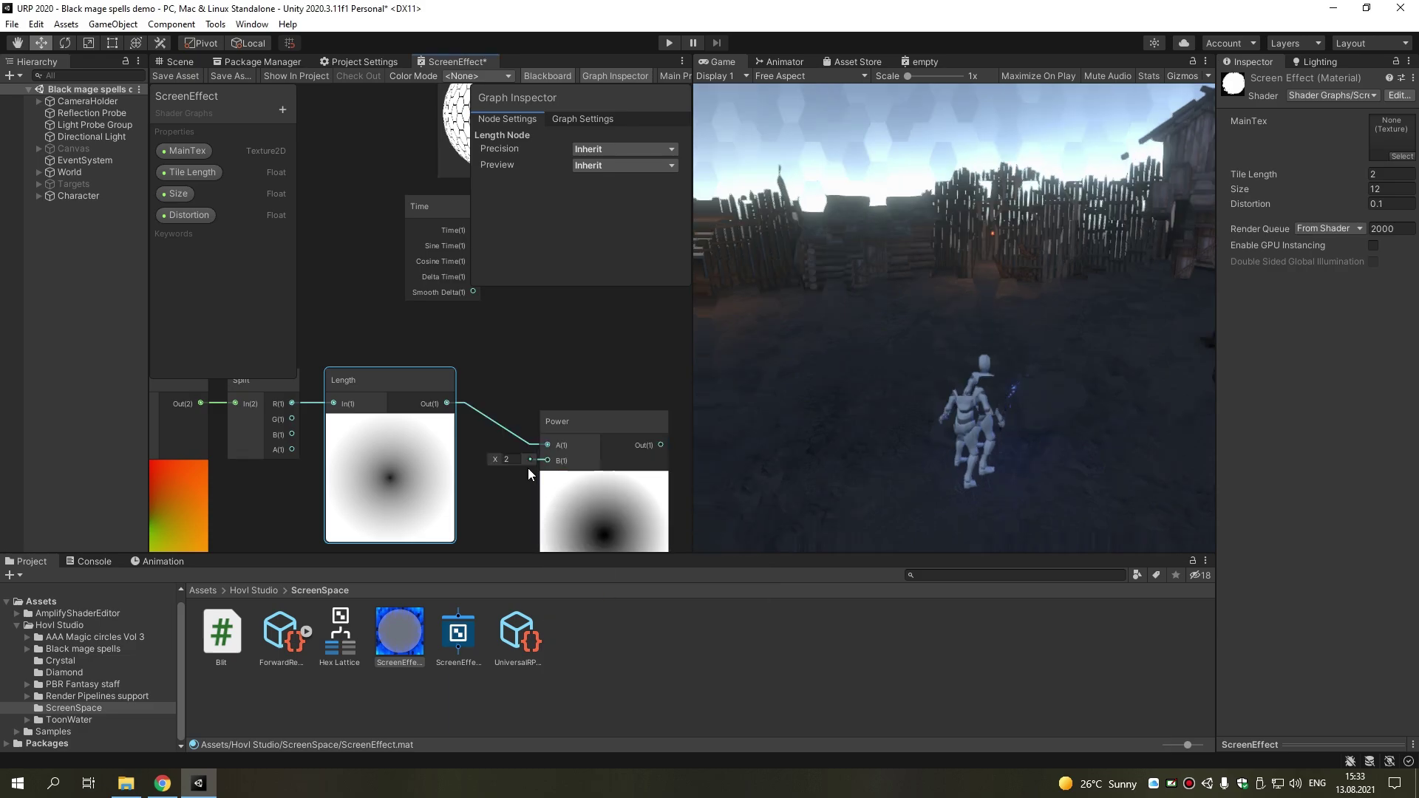
{"action": "left_click", "coordinate": [507, 460]}
{"action": "type", "text": "7"}
{"action": "left_click_drag", "start_coordinate": [577, 512], "coordinate": [562, 447]}
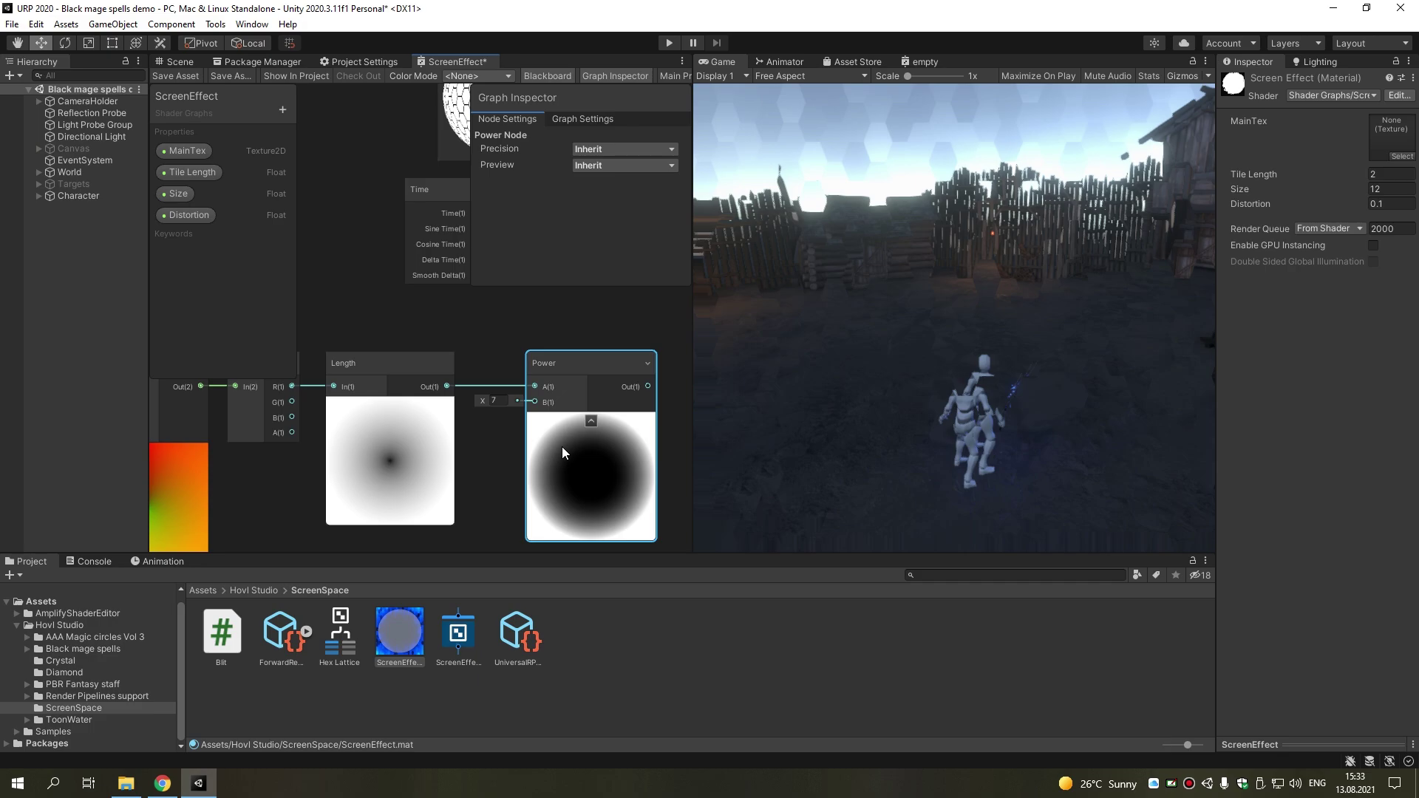
Set the Polar Coordinates Radial Scale to 0.5
{"action": "middle_click_drag", "start_coordinate": [306, 476], "coordinate": [626, 497]}
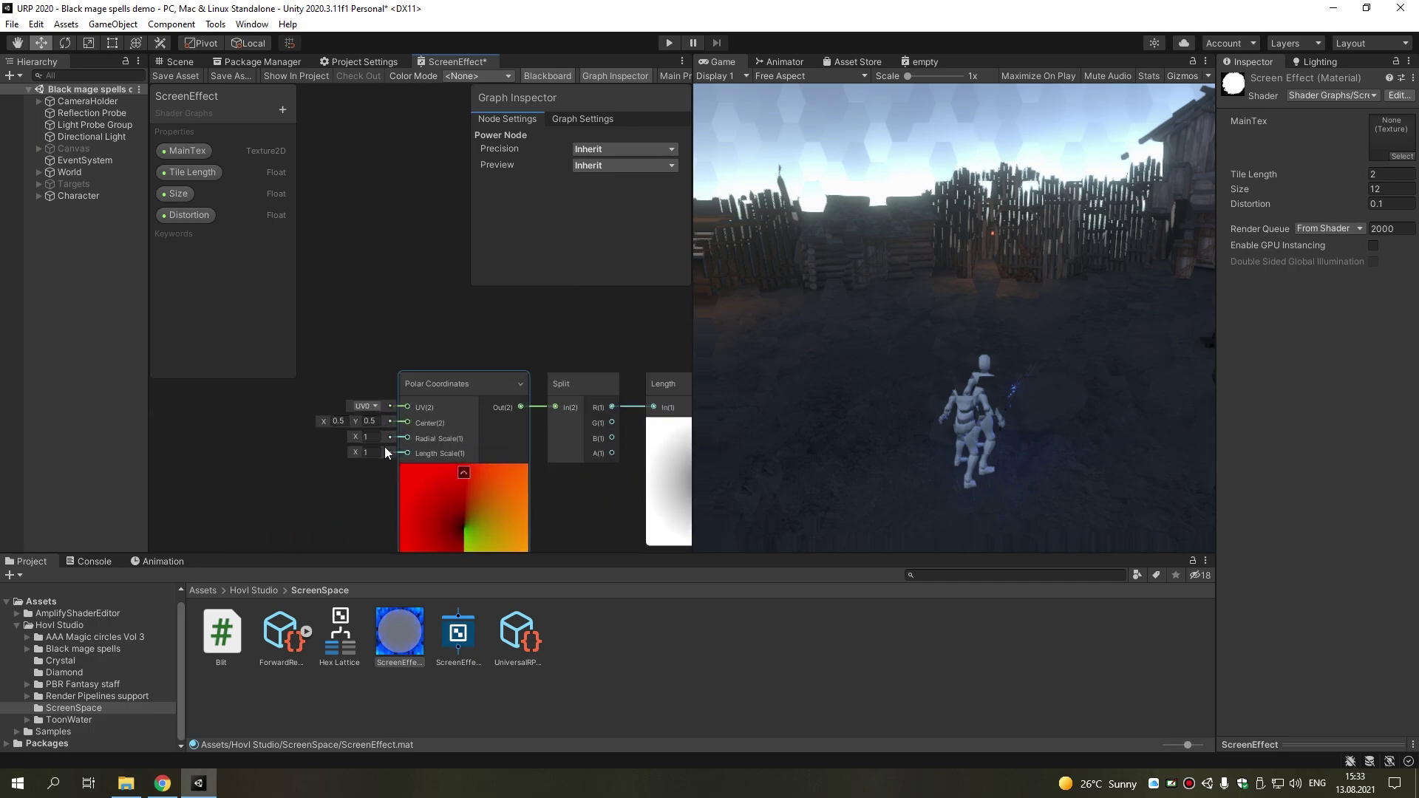
{"action": "scroll", "coordinate": [371, 495], "scroll_direction": "down", "scroll_amount": 2}
{"action": "left_click", "coordinate": [304, 450]}
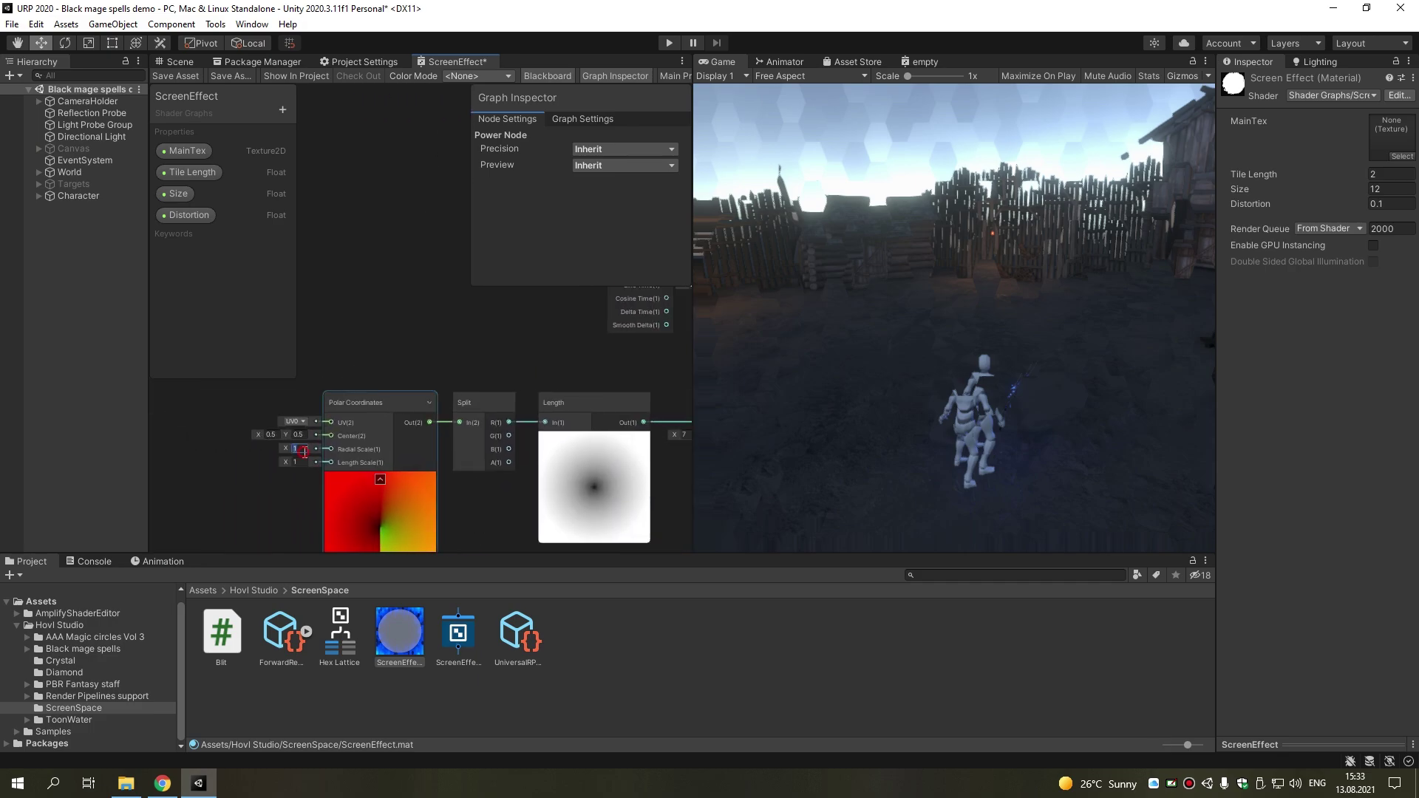
{"action": "type", "text": "0.3"}
{"action": "key", "text": "Return"}
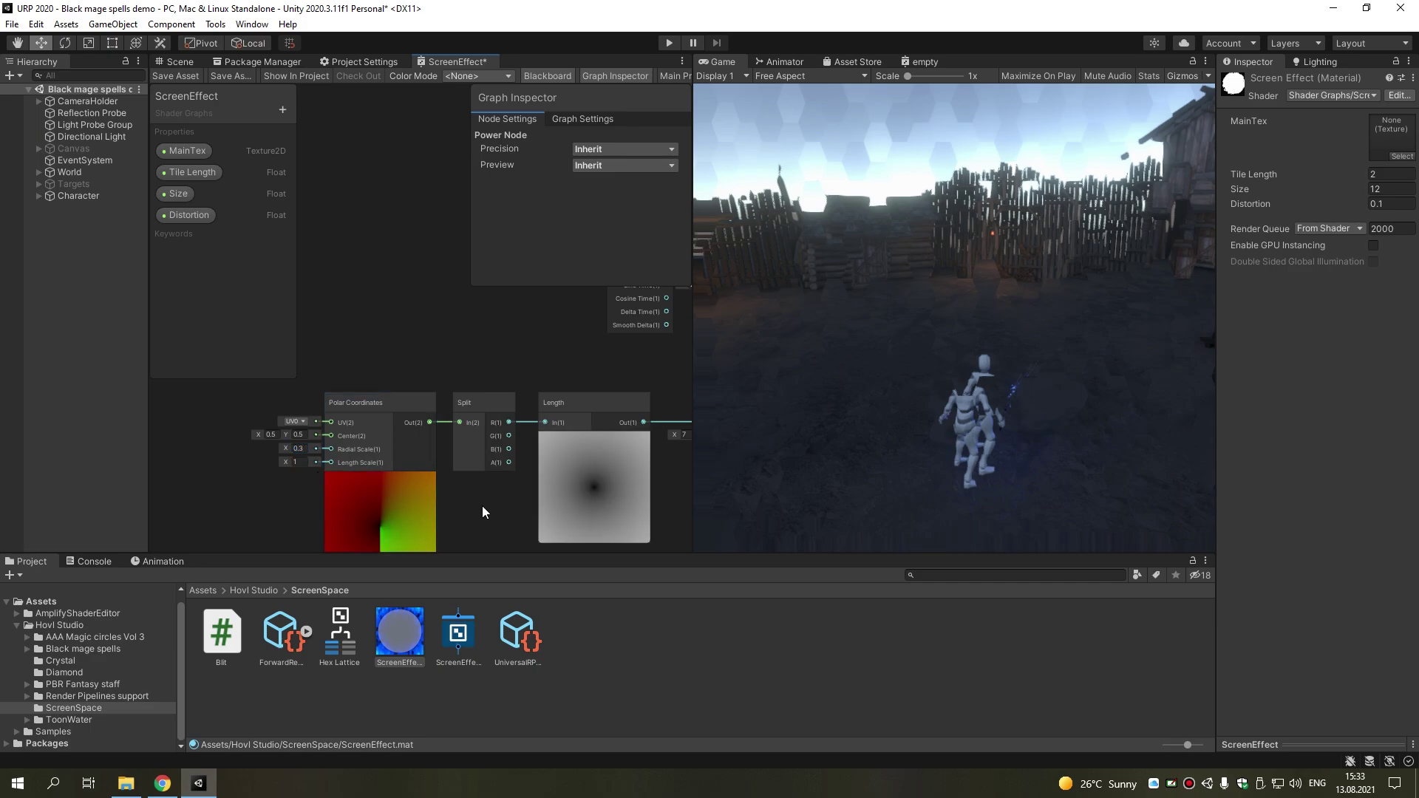
{"action": "middle_click_drag", "start_coordinate": [482, 506], "coordinate": [302, 484]}
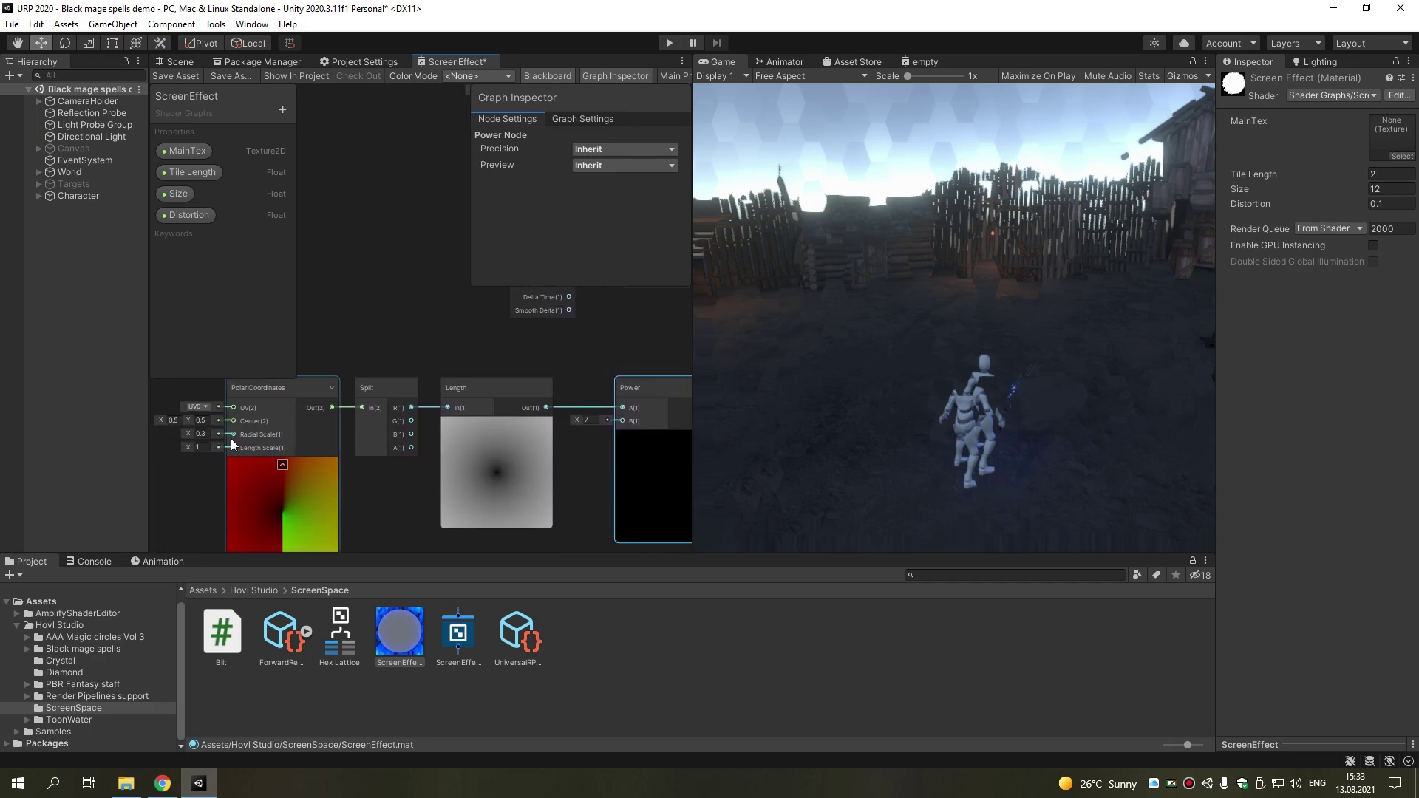
{"action": "type", "text": "0.5"}
{"action": "key", "text": "Return"}
{"action": "scroll", "coordinate": [532, 481], "scroll_direction": "down", "scroll_amount": 3}
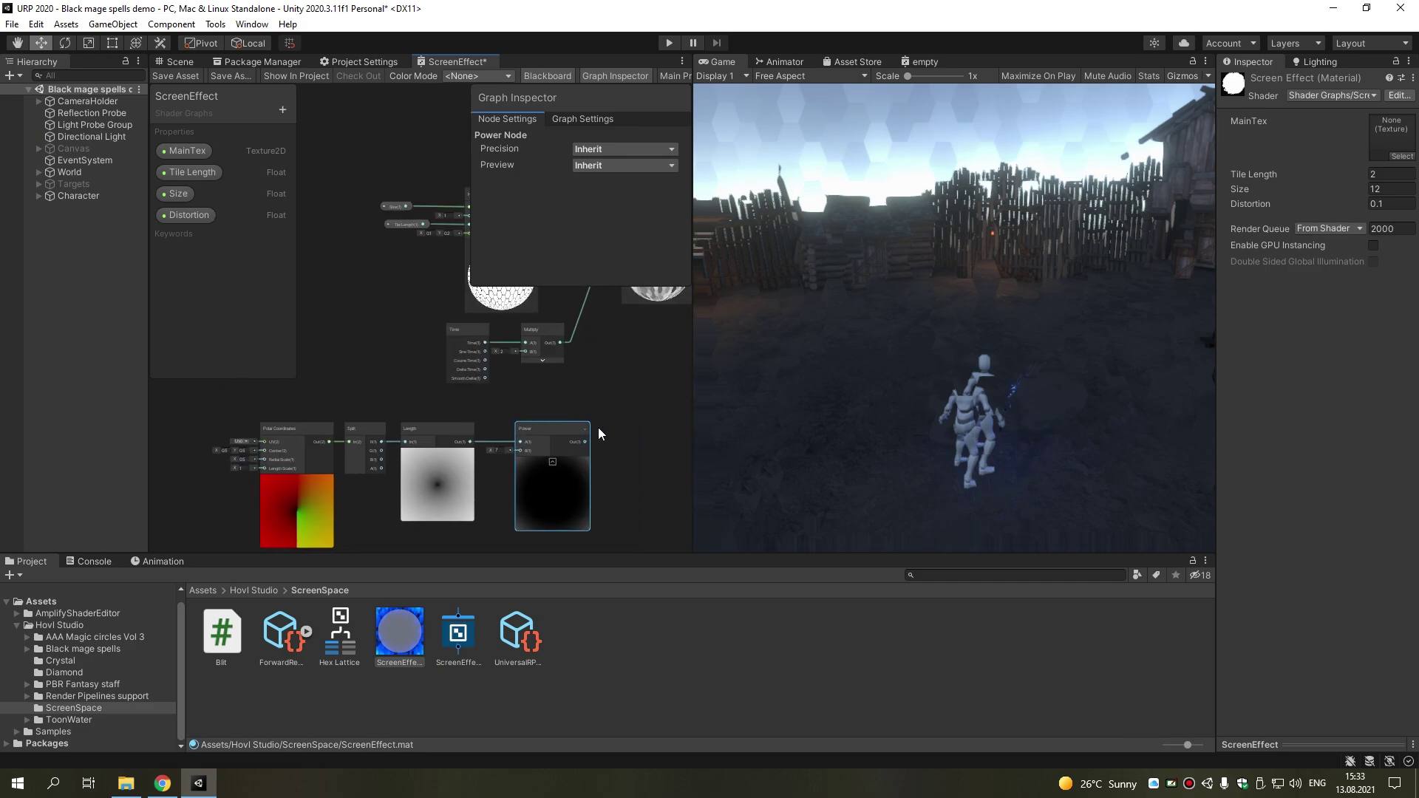
{"action": "scroll", "coordinate": [597, 427], "scroll_direction": "up", "scroll_amount": 3}
{"action": "middle_click_drag", "start_coordinate": [597, 427], "coordinate": [398, 422]}
{"action": "key", "text": "space"}
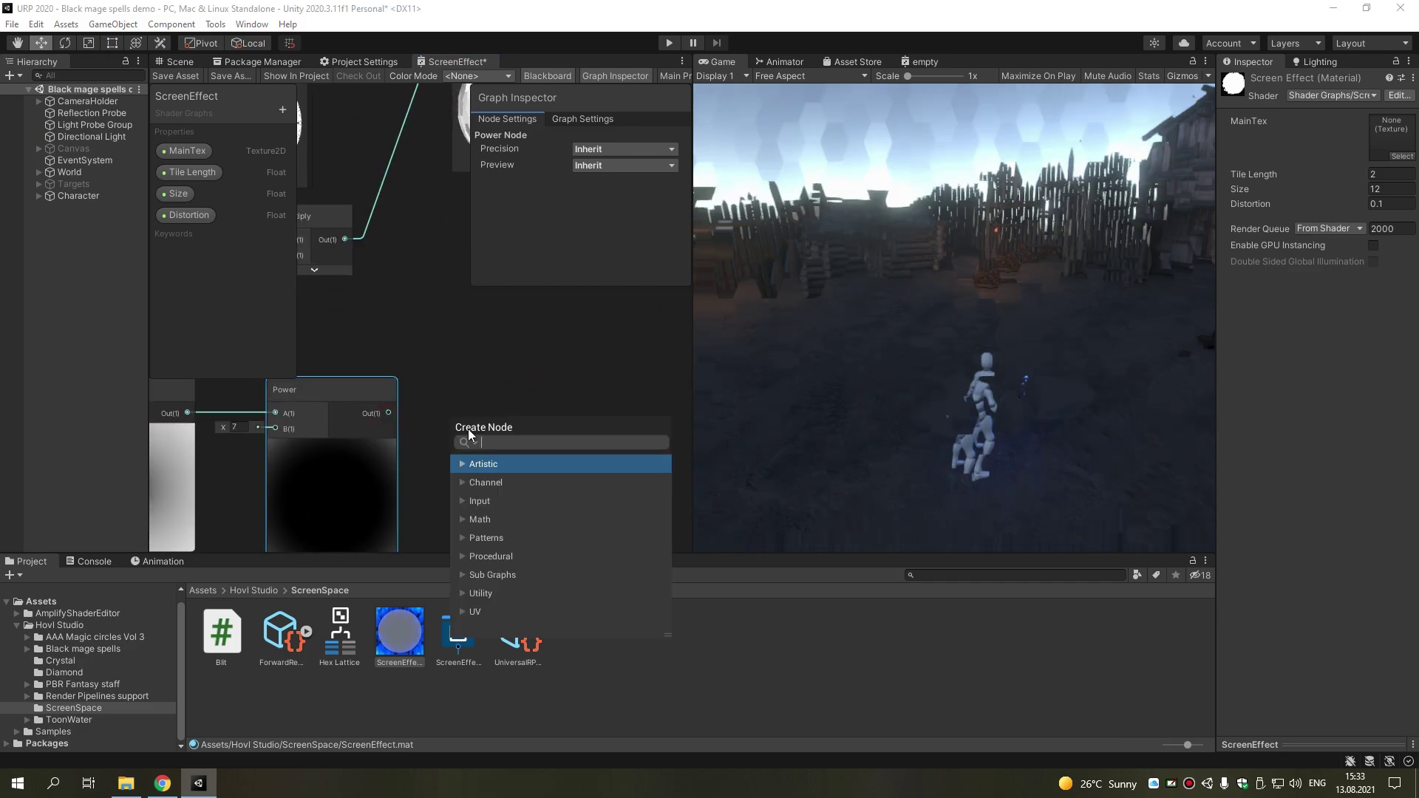
Add a Multiply node after Power with B set to 20
{"action": "type", "text": "mult"}
{"action": "left_click", "coordinate": [508, 500]}
{"action": "left_click_drag", "start_coordinate": [497, 494], "coordinate": [526, 454]}
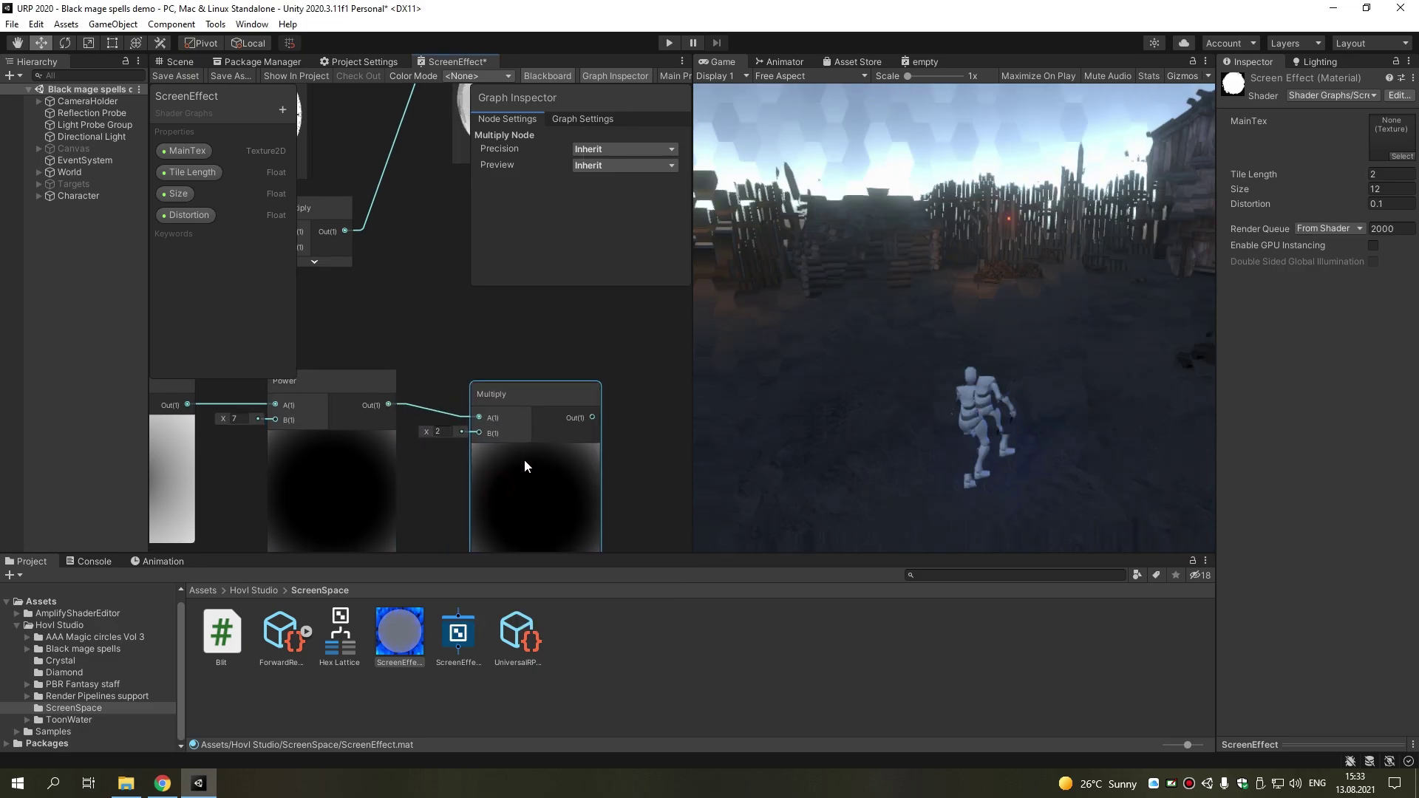
{"action": "left_click", "coordinate": [451, 422]}
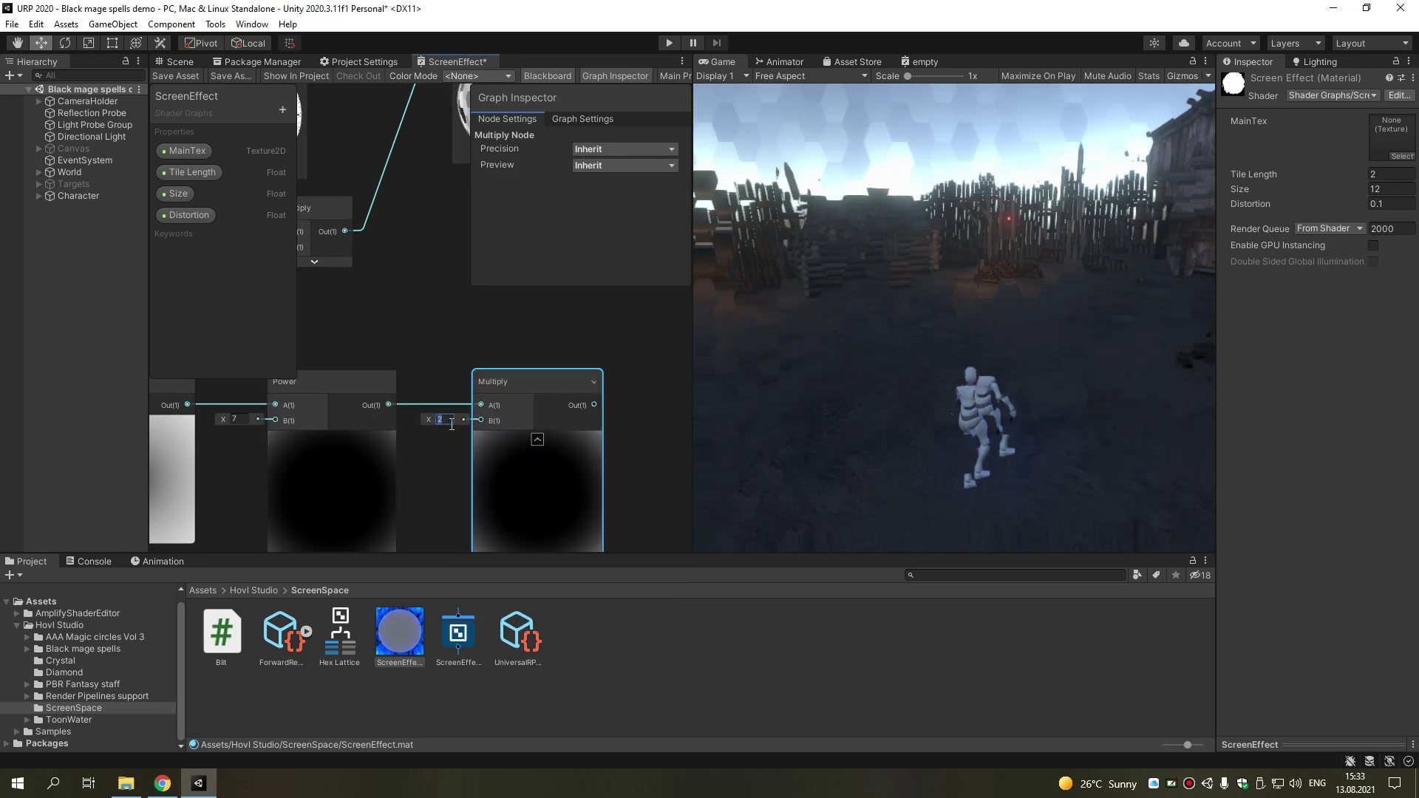
{"action": "type", "text": "20"}
{"action": "left_click", "coordinate": [658, 424]}
Box-select the Hex Lattice, Voronoi, Time and Multiply nodes and move them left
{"action": "scroll", "coordinate": [659, 425], "scroll_direction": "down", "scroll_amount": 5}
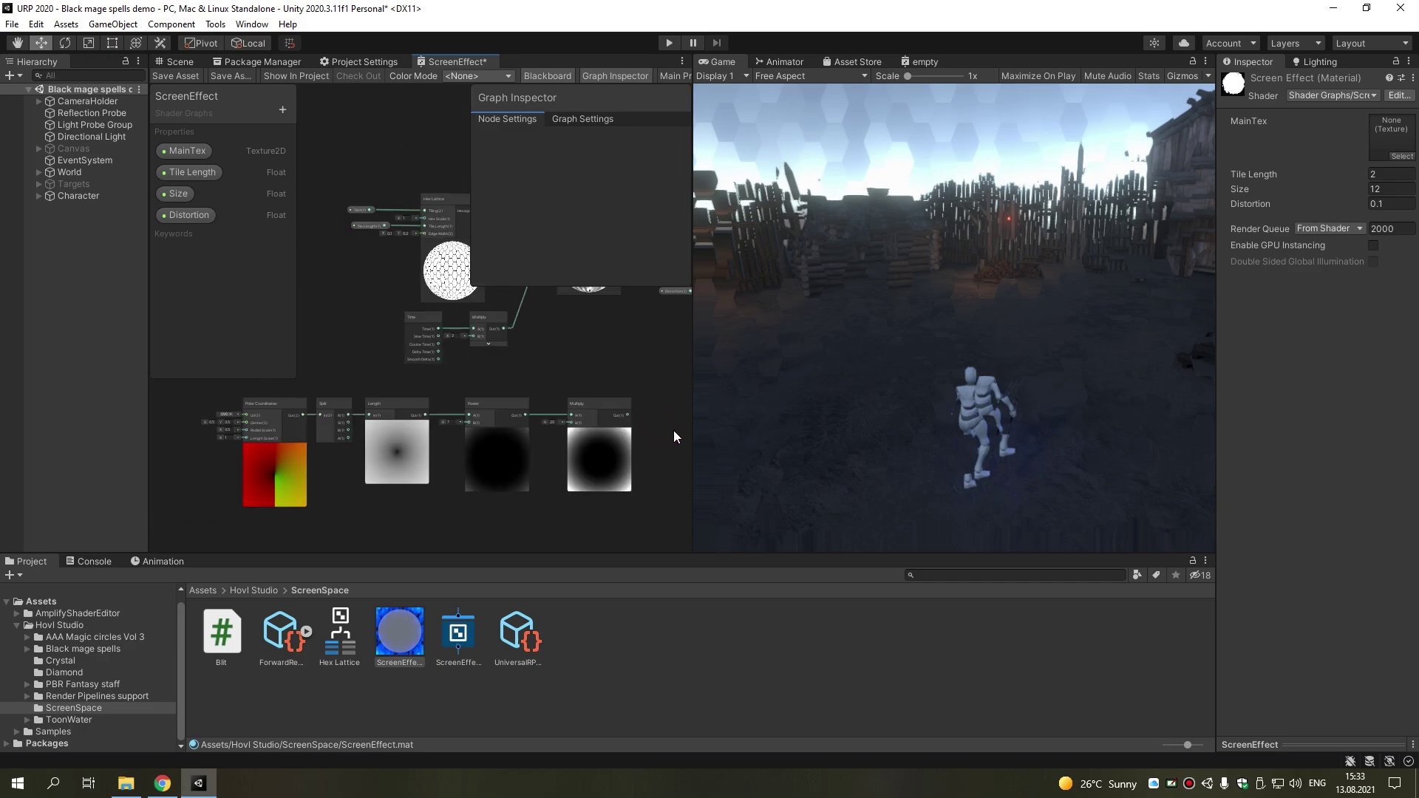
{"action": "scroll", "coordinate": [480, 481], "scroll_direction": "up", "scroll_amount": 2}
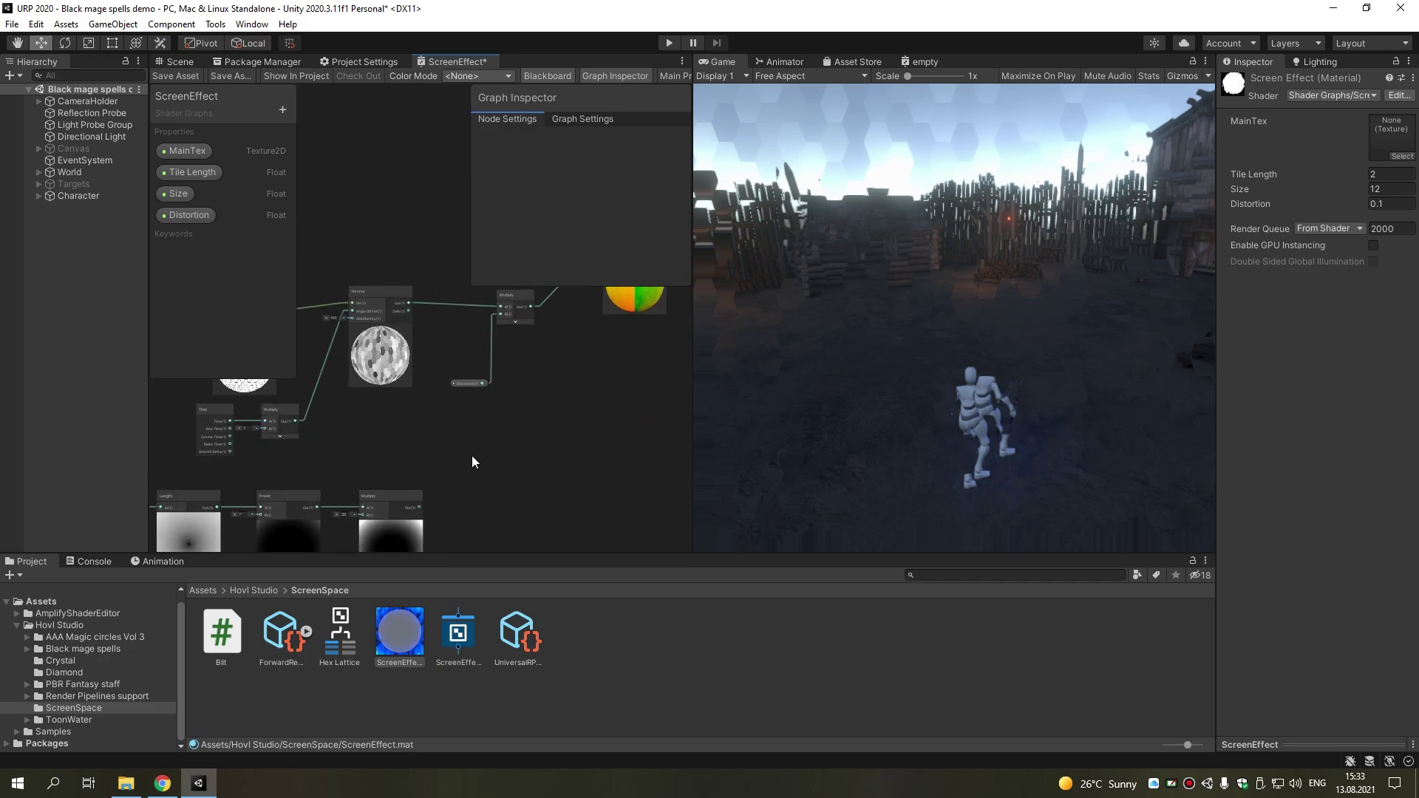
{"action": "middle_click_drag", "start_coordinate": [472, 455], "coordinate": [454, 501]}
{"action": "scroll", "coordinate": [371, 405], "scroll_direction": "up", "scroll_amount": 3}
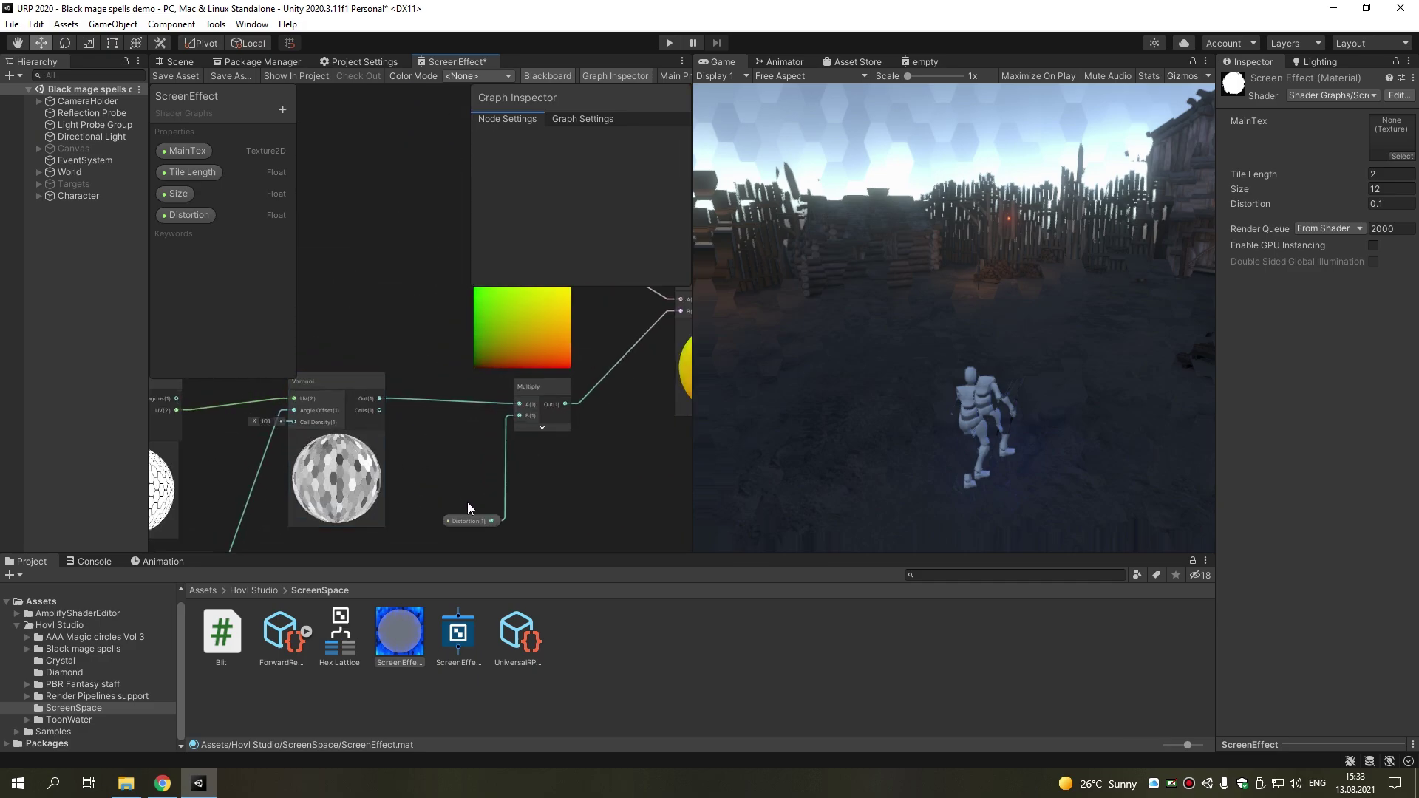
{"action": "left_click", "coordinate": [469, 520]}
{"action": "scroll", "coordinate": [453, 510], "scroll_direction": "down", "scroll_amount": 3}
{"action": "middle_click_drag", "start_coordinate": [381, 533], "coordinate": [503, 468]}
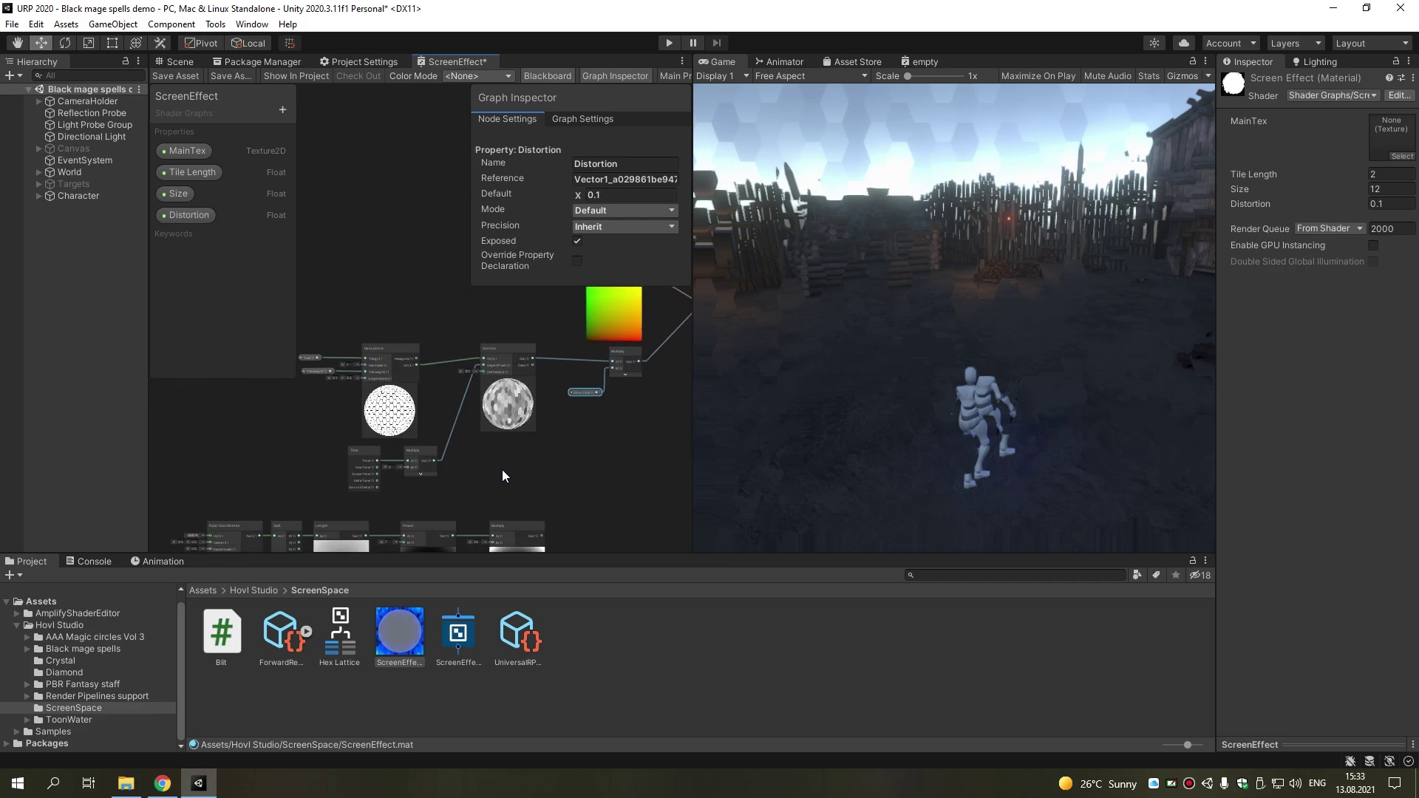
{"action": "mouse_move", "coordinate": [292, 348]}
{"action": "left_mouse_down"}
{"action": "mouse_move", "coordinate": [544, 447]}
{"action": "mouse_move", "coordinate": [351, 414]}
{"action": "left_mouse_up"}
{"action": "scroll", "coordinate": [516, 445], "scroll_direction": "down", "scroll_amount": 2}
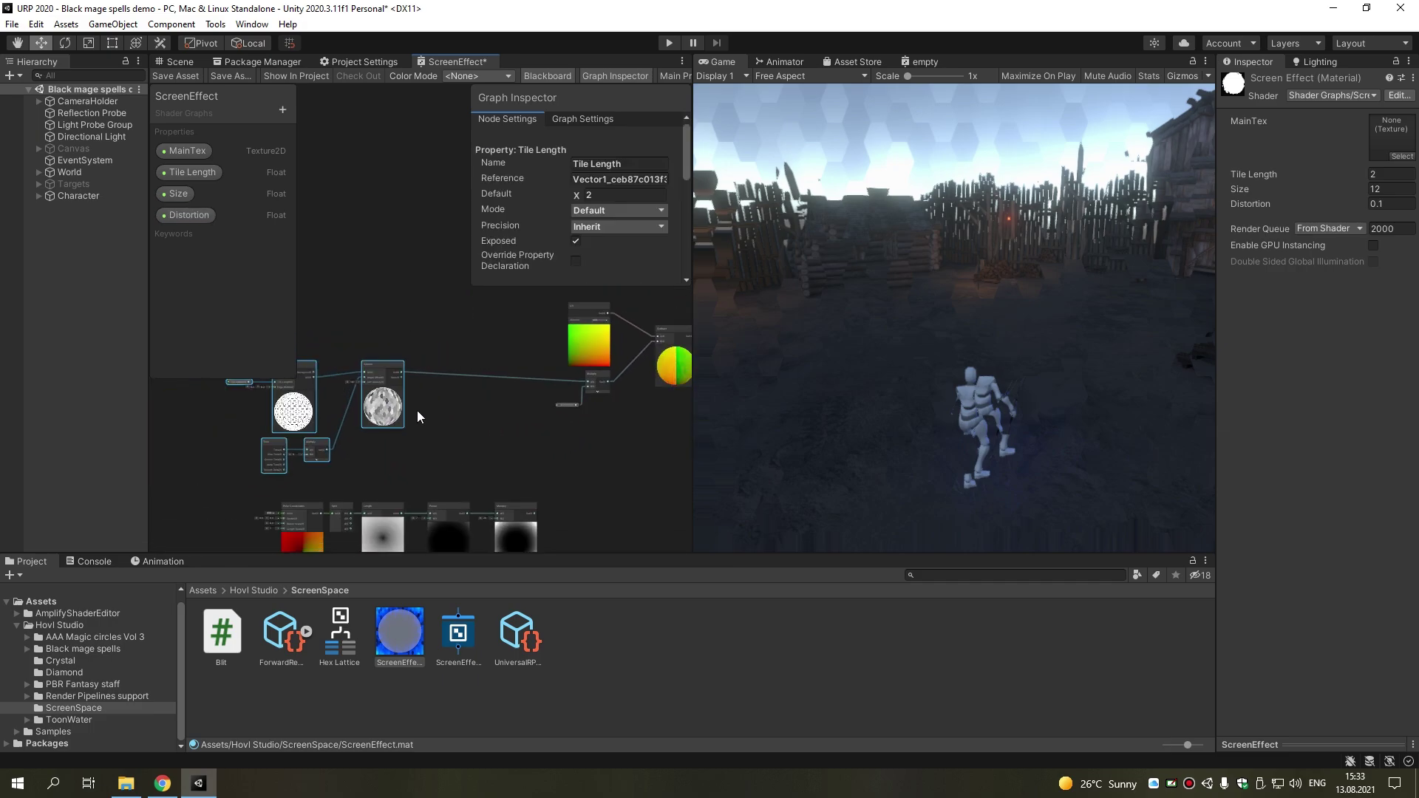
{"action": "left_click", "coordinate": [557, 451]}
{"action": "middle_click_drag", "start_coordinate": [553, 446], "coordinate": [539, 419]}
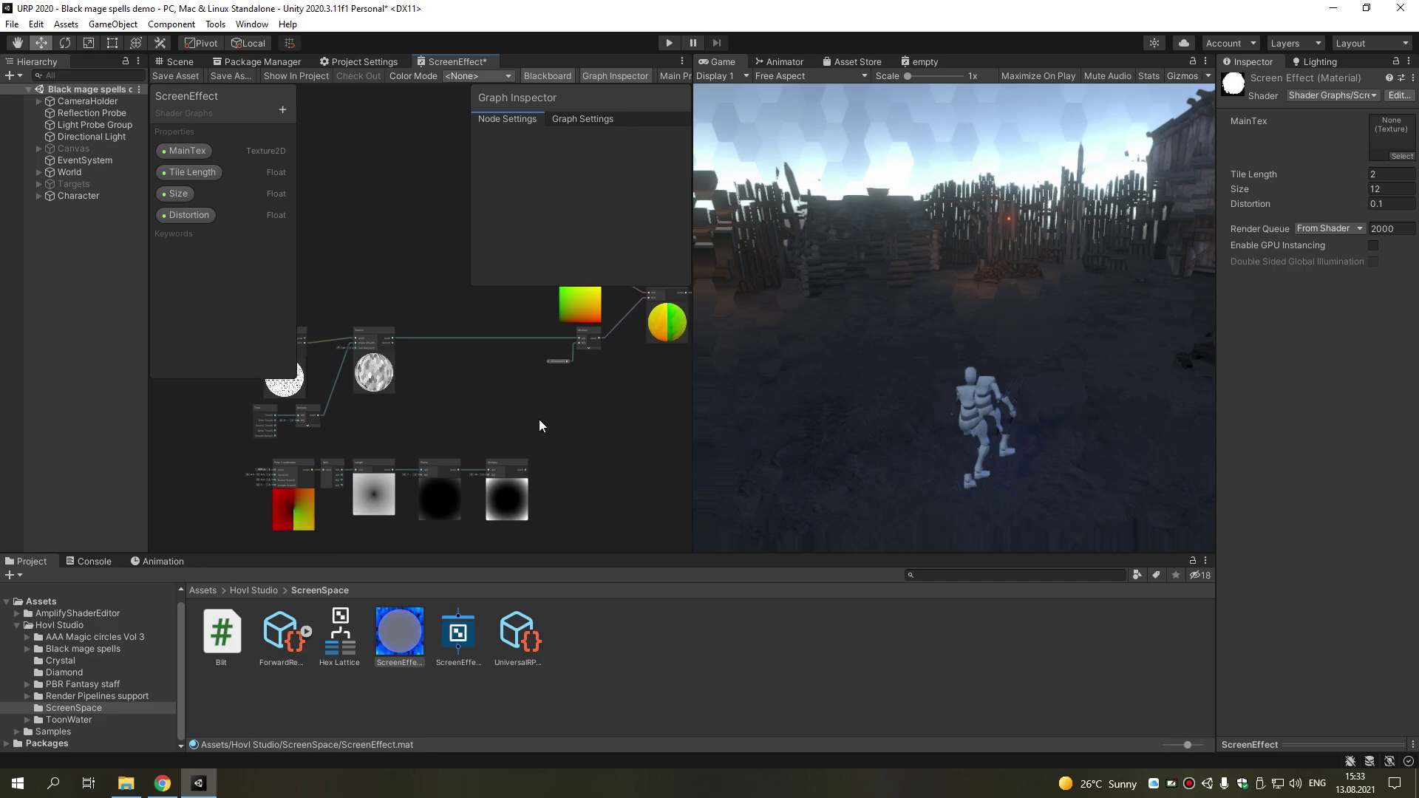
{"action": "scroll", "coordinate": [539, 419], "scroll_direction": "up", "scroll_amount": 2}
Review the Distortion property settings and clear the node selection
{"action": "left_click", "coordinate": [200, 215]}
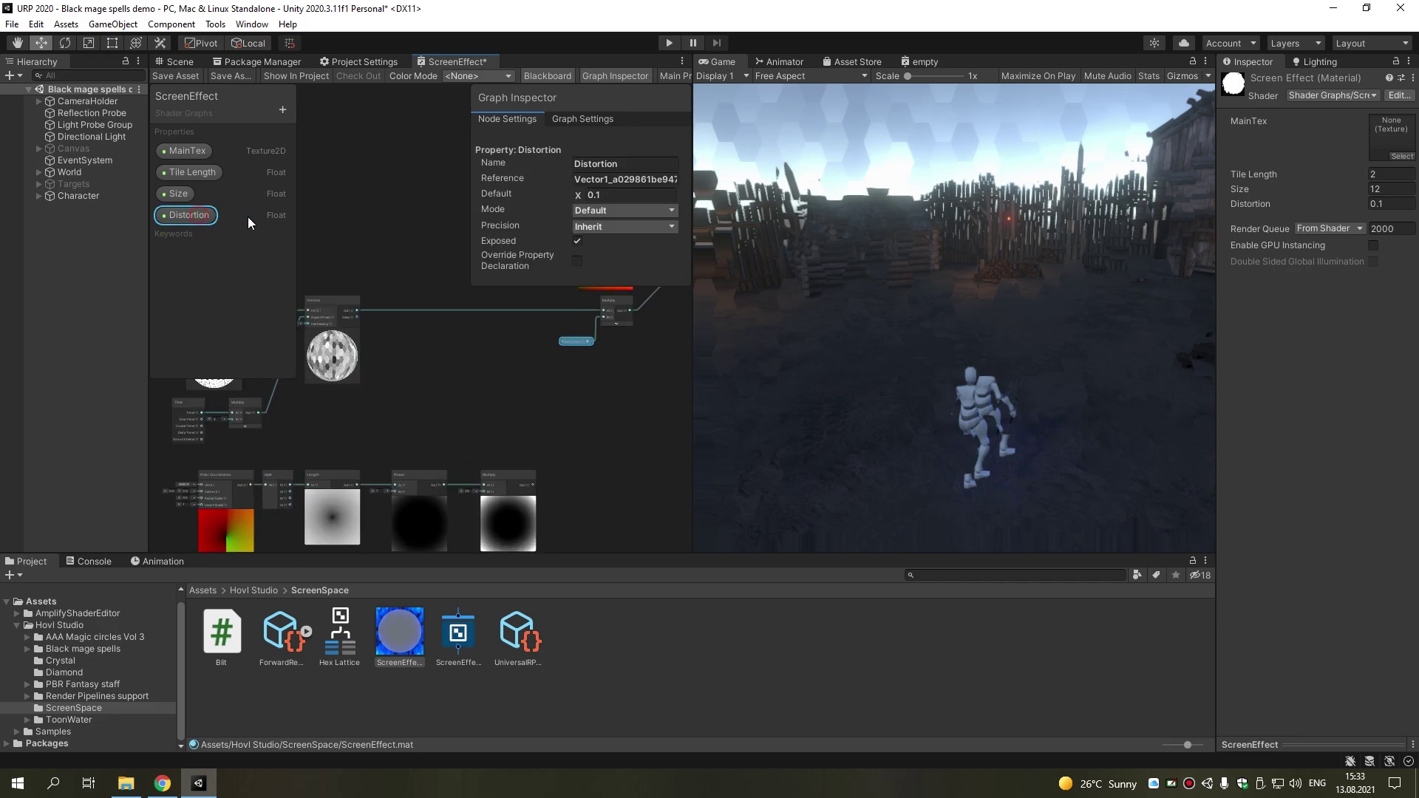
{"action": "left_click", "coordinate": [596, 404]}
{"action": "left_click", "coordinate": [503, 507]}
{"action": "left_click", "coordinate": [508, 409]}
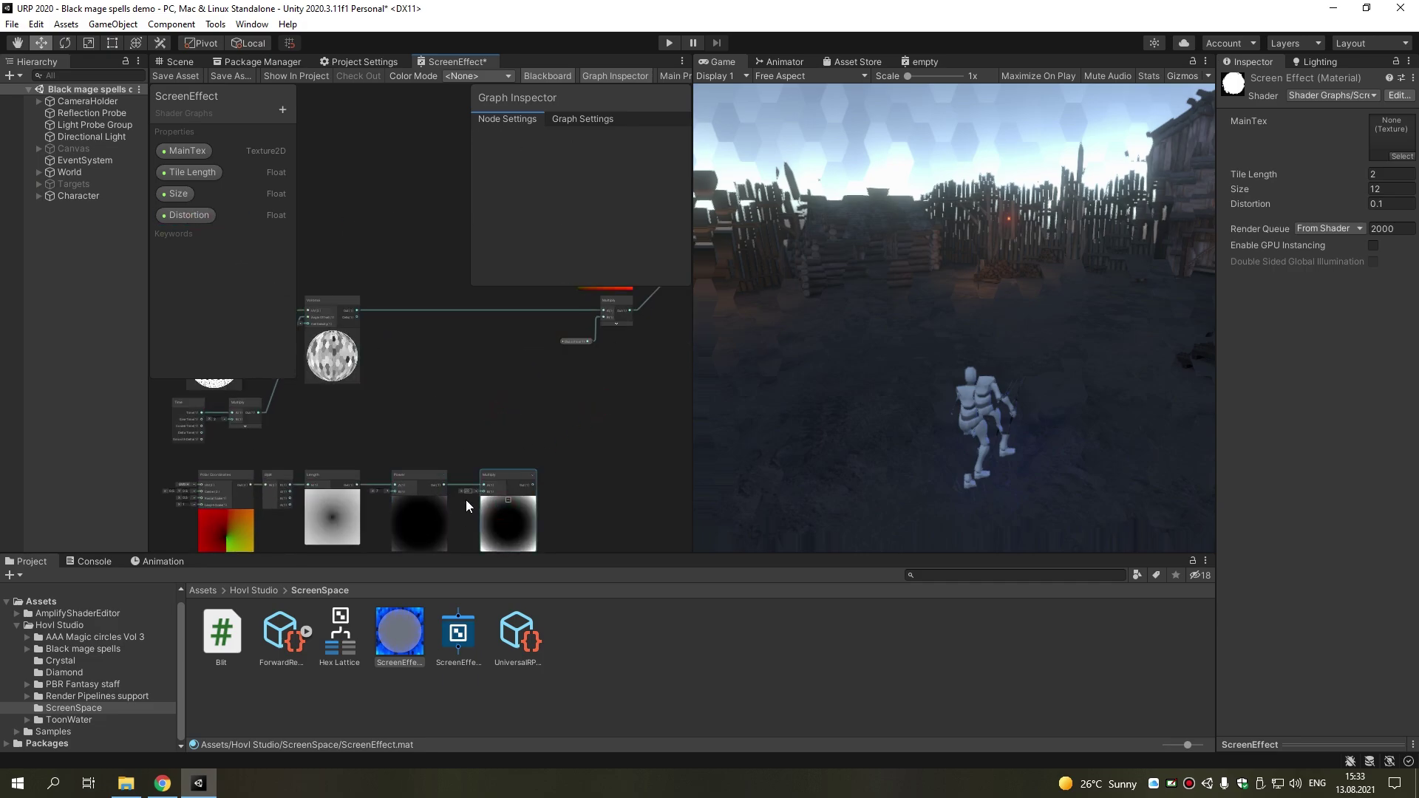
{"action": "key", "text": "space"}
Add a Multiply node taking Voronoi Out, feed it into the upper Multiply's B, and save
{"action": "type", "text": "mul"}
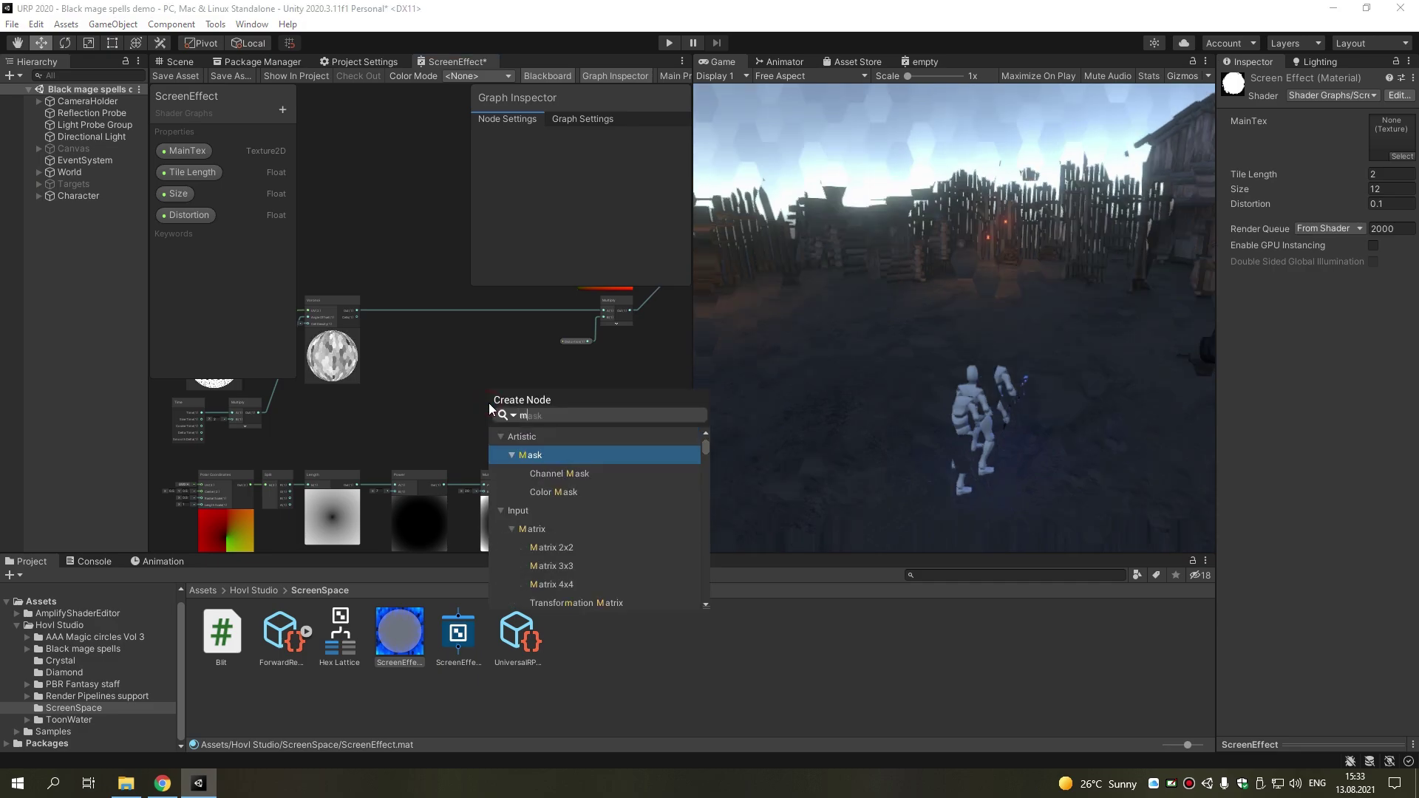
{"action": "left_click", "coordinate": [564, 478]}
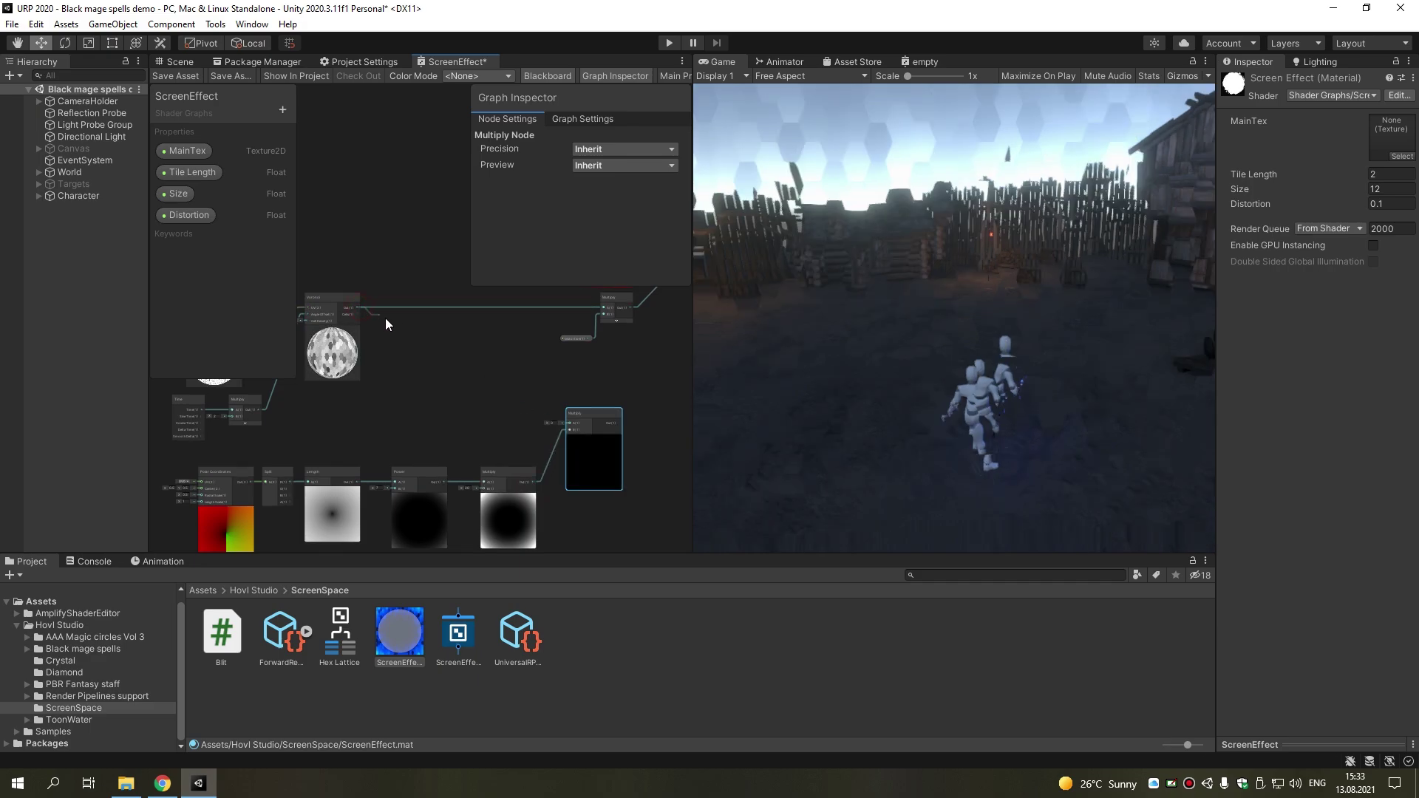
{"action": "left_click_drag", "start_coordinate": [358, 308], "coordinate": [569, 425]}
{"action": "scroll", "coordinate": [631, 424], "scroll_direction": "up", "scroll_amount": 2}
{"action": "middle_click_drag", "start_coordinate": [632, 431], "coordinate": [568, 499]}
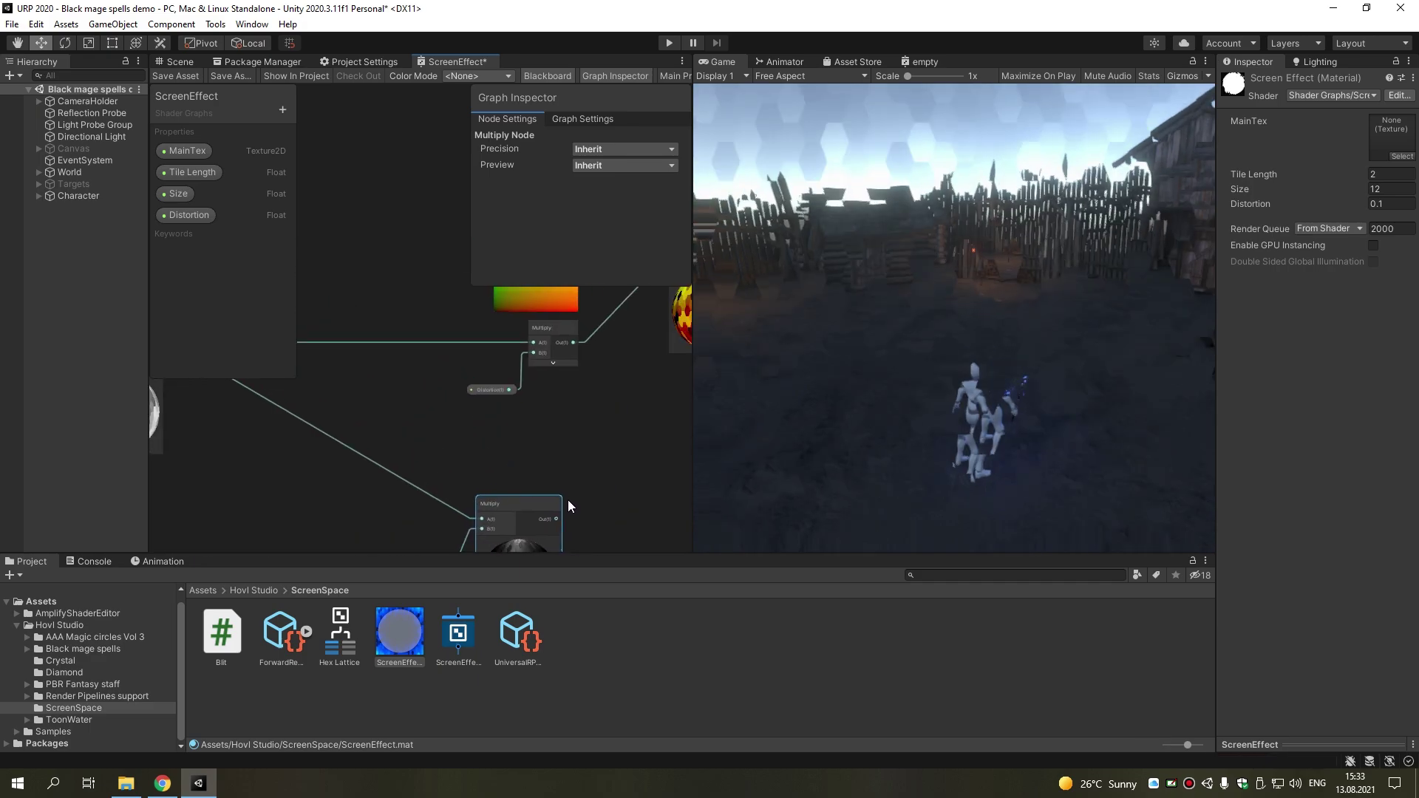
{"action": "left_click_drag", "start_coordinate": [559, 507], "coordinate": [532, 330]}
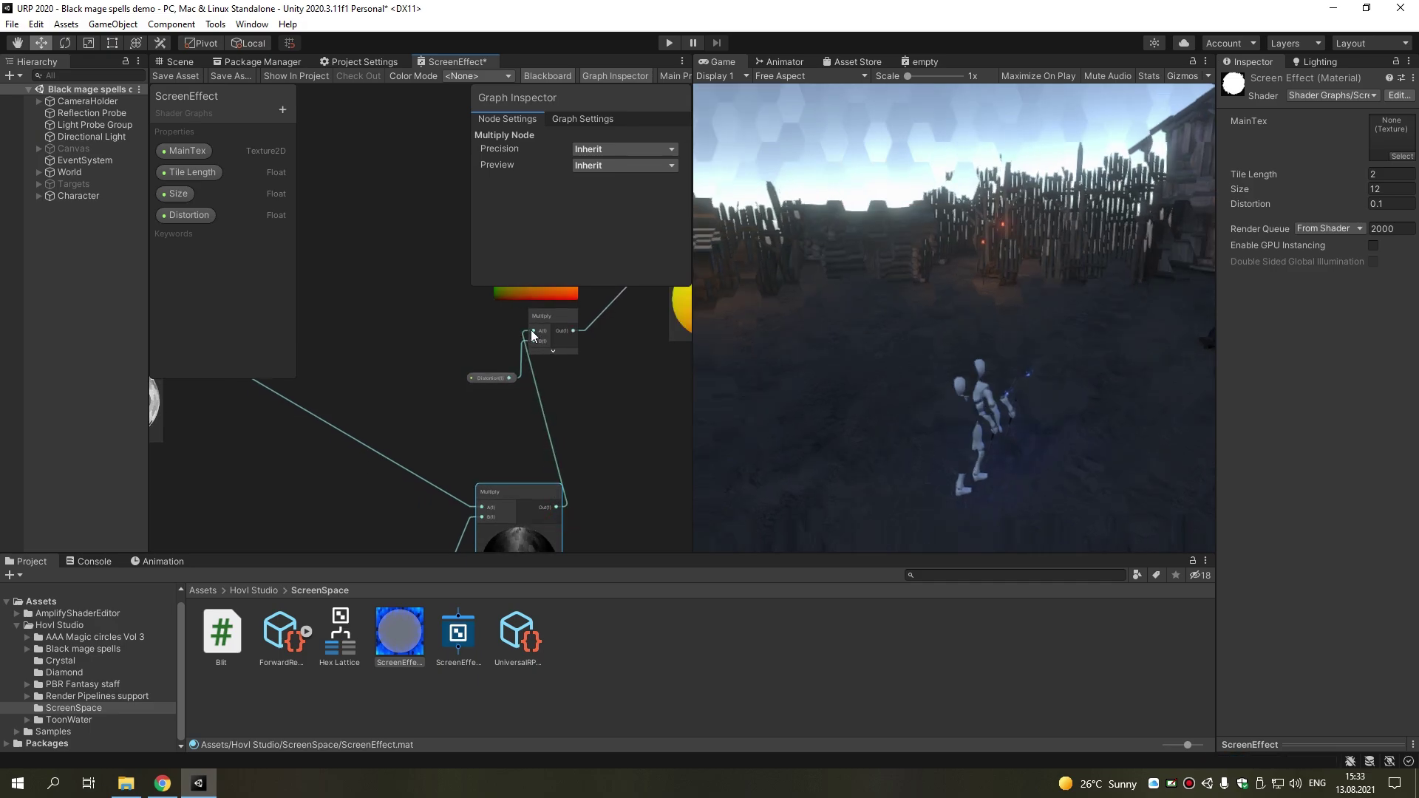
{"action": "left_click", "coordinate": [194, 78]}
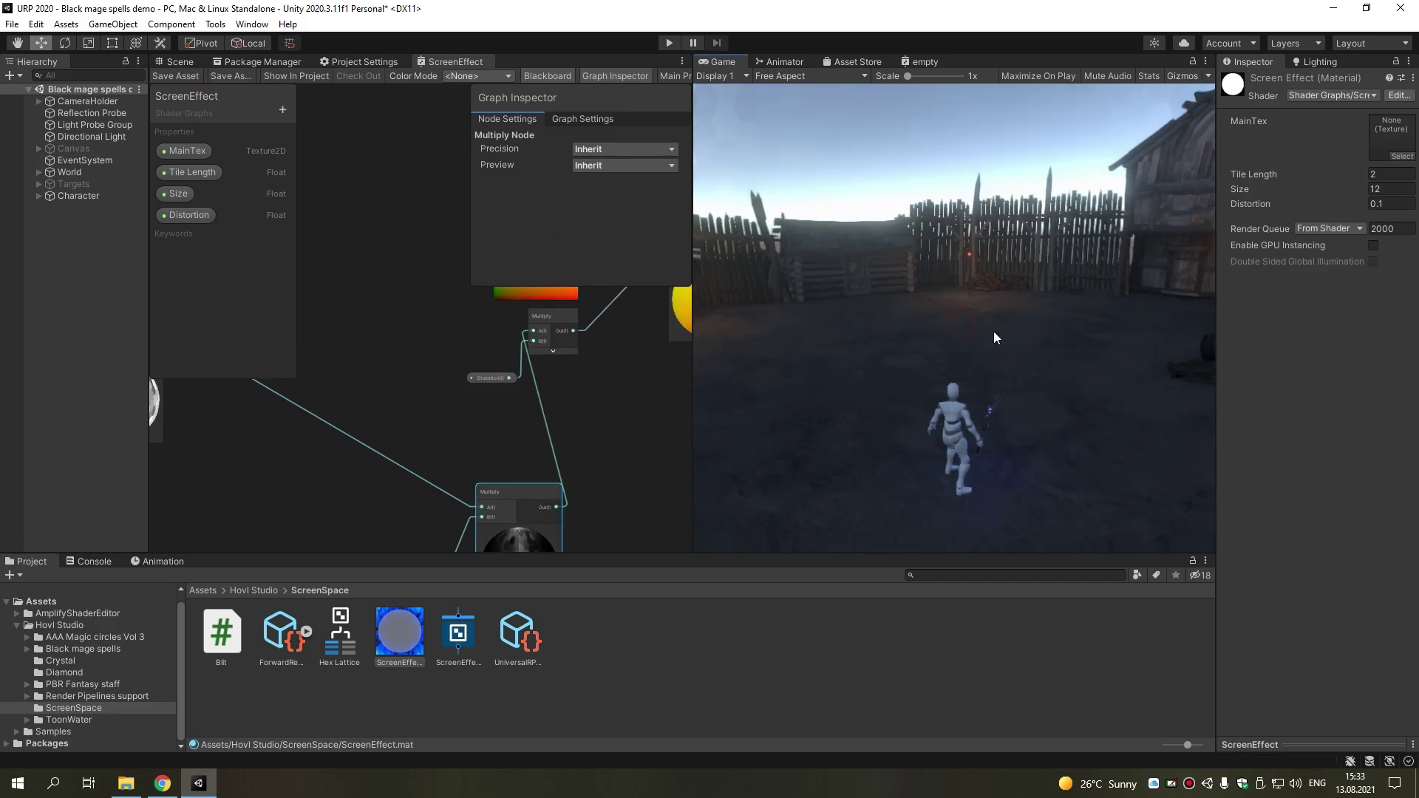
Set the material's Distortion value to 1 in the Inspector
{"action": "left_click", "coordinate": [1378, 203]}
{"action": "type", "text": "1"}
{"action": "key", "text": "Return"}
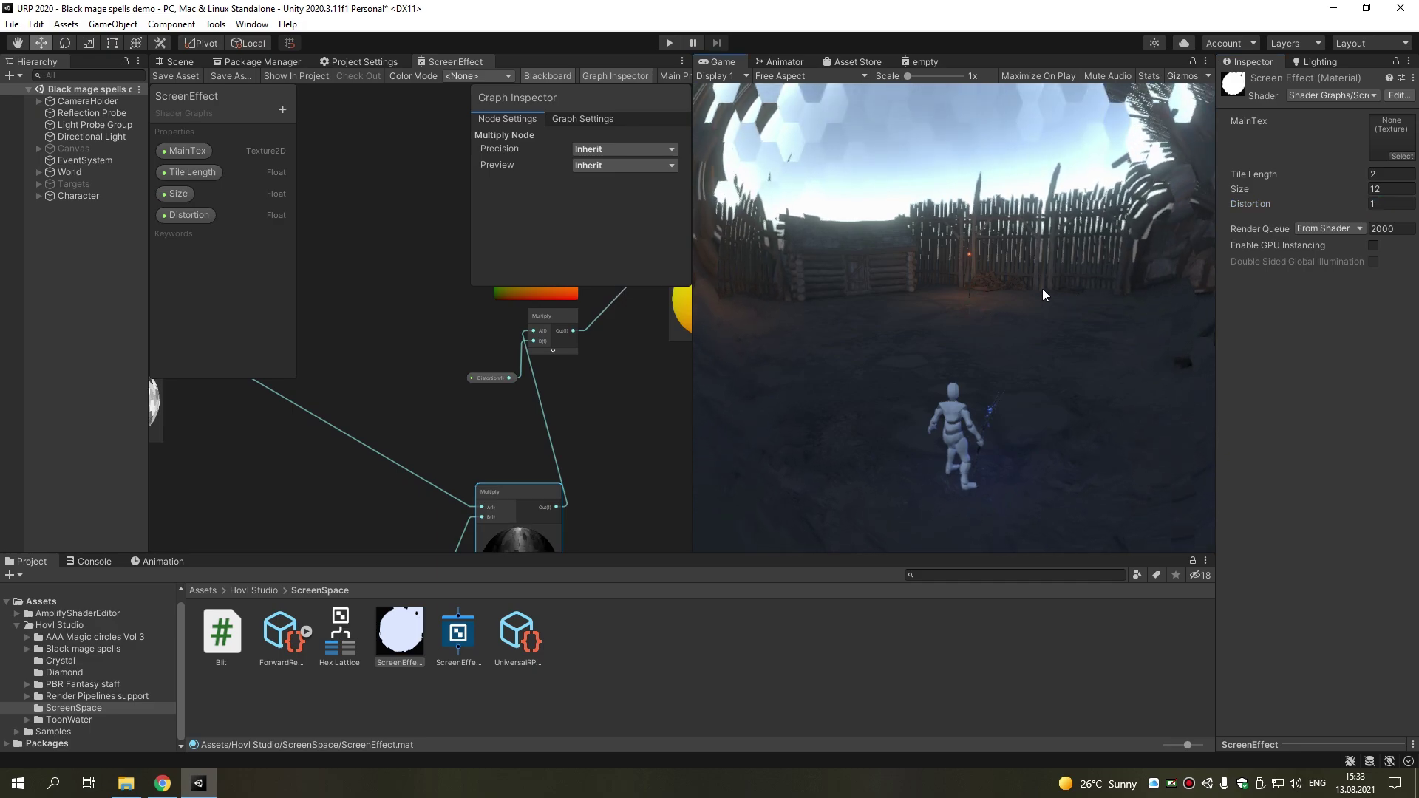
{"action": "left_click", "coordinate": [628, 394]}
{"action": "scroll", "coordinate": [628, 395], "scroll_direction": "down", "scroll_amount": 1}
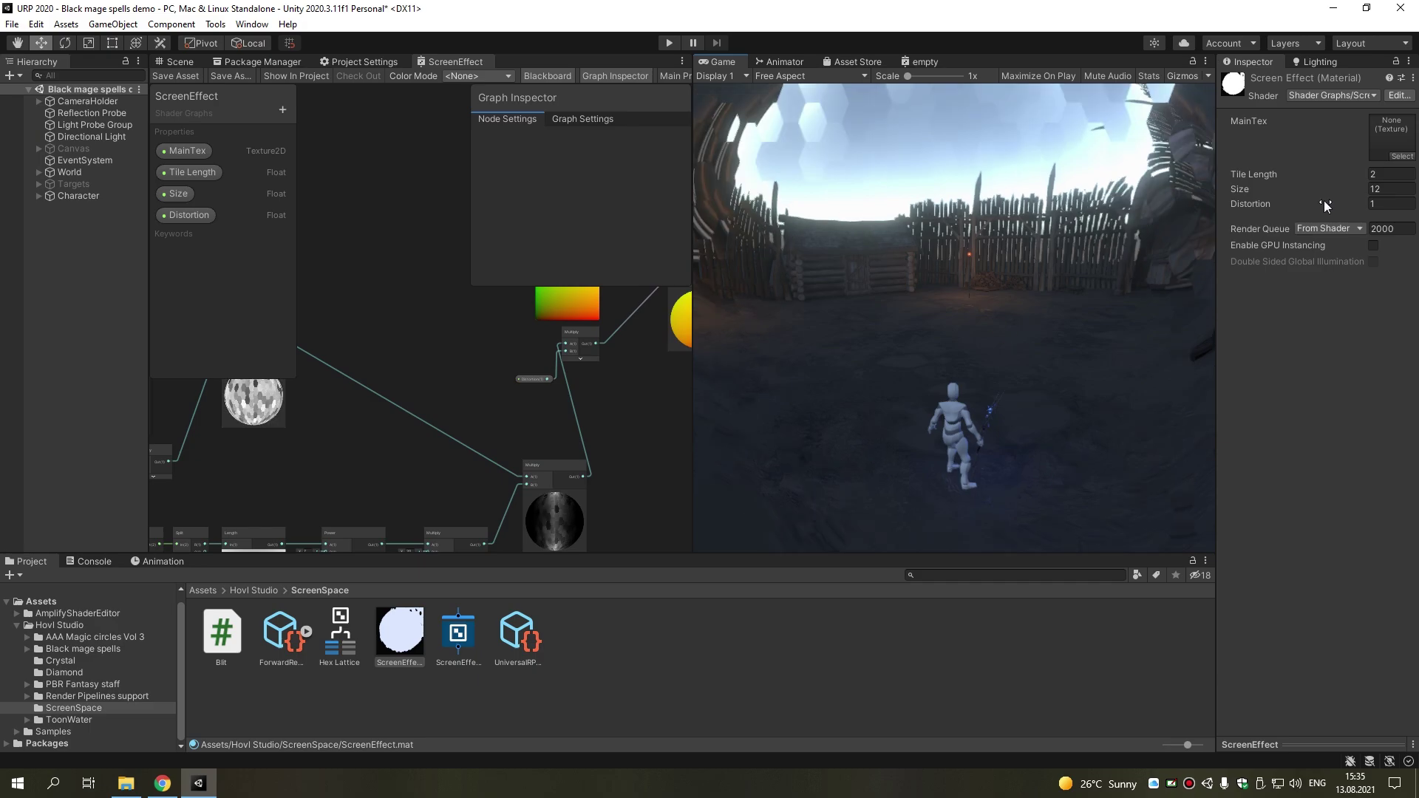
Drag the material's Distortion to a stronger value, then type 1
{"action": "mouse_move", "coordinate": [1325, 206]}
{"action": "left_mouse_down"}
{"action": "mouse_move", "coordinate": [1346, 207]}
{"action": "mouse_move", "coordinate": [1316, 255]}
{"action": "mouse_move", "coordinate": [1356, 246]}
{"action": "left_mouse_up"}
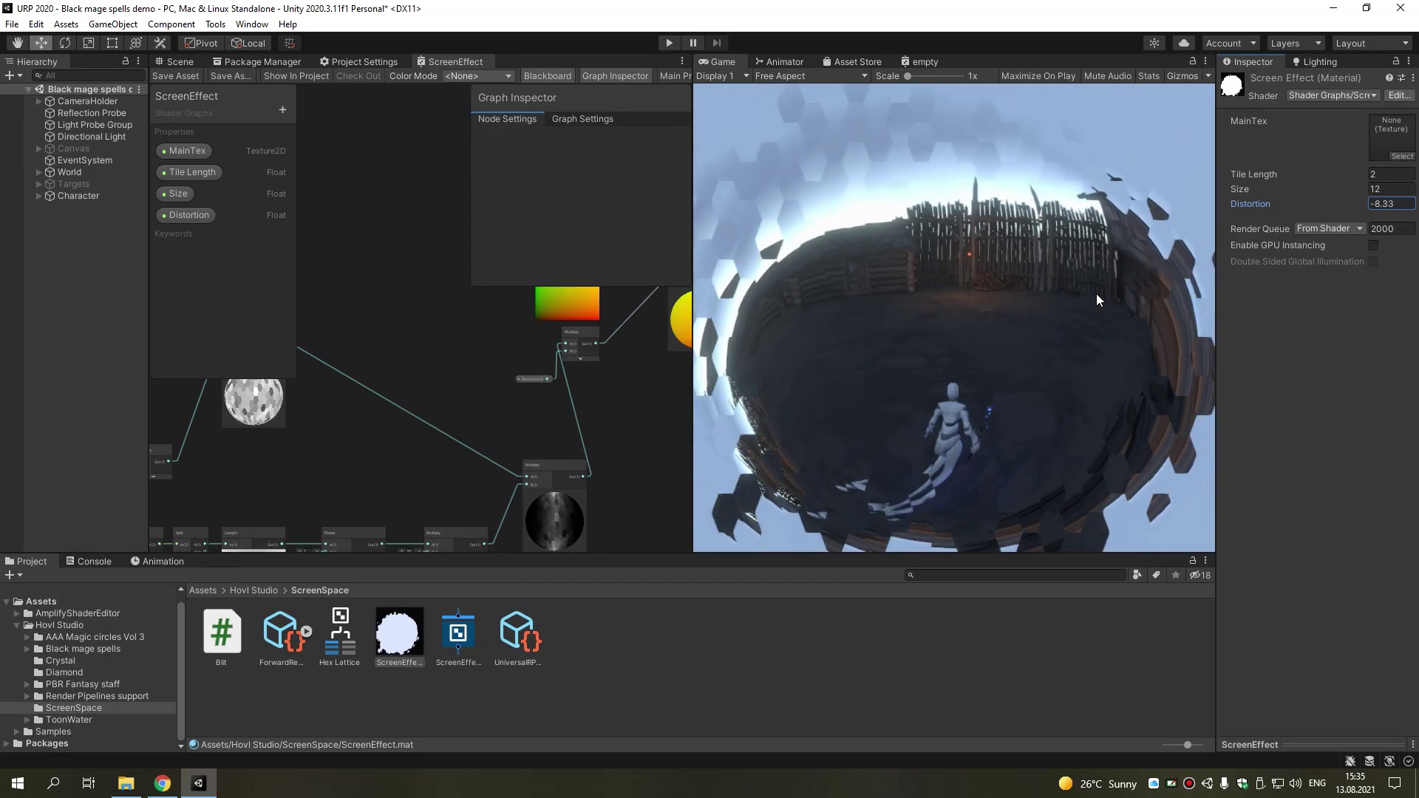
{"action": "type", "text": "1"}
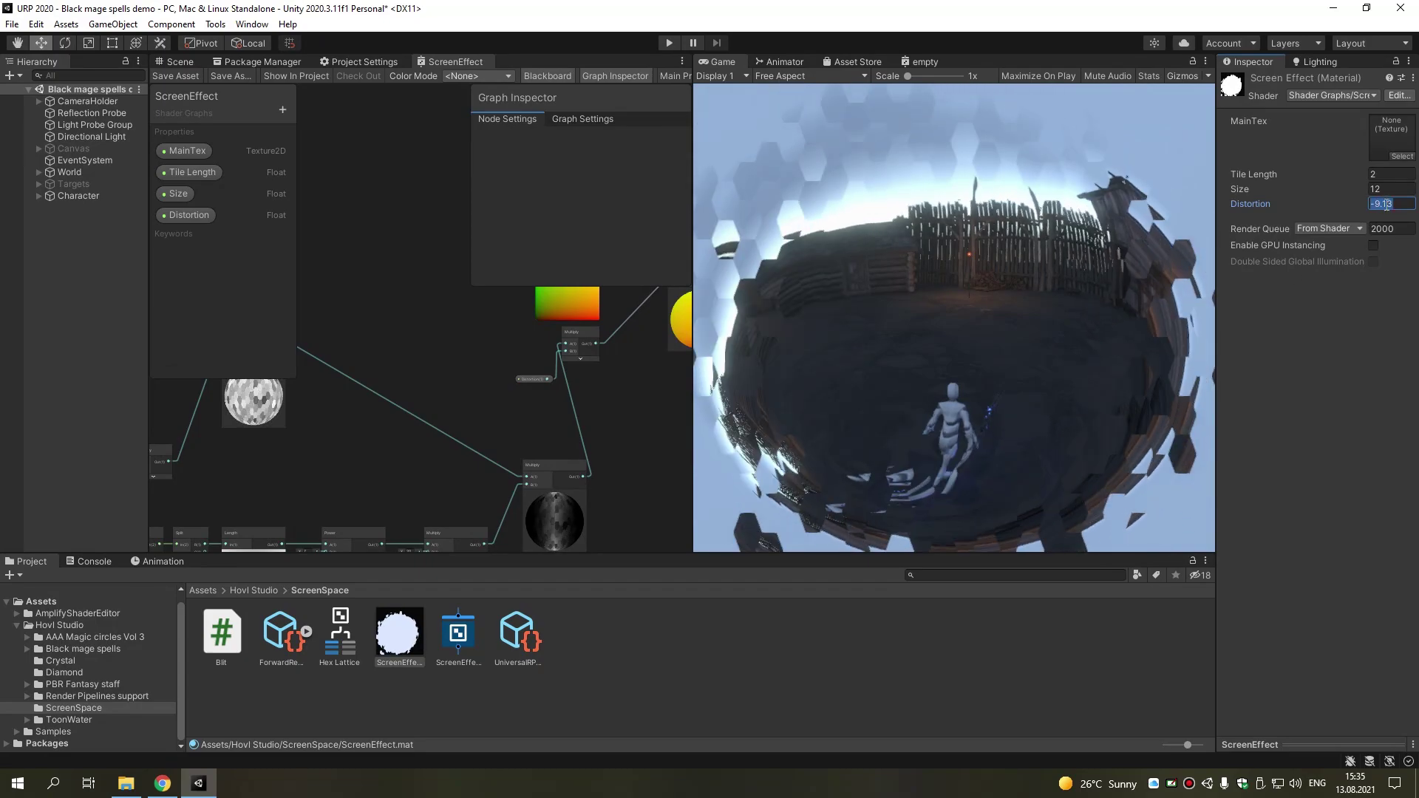
{"action": "scroll", "coordinate": [517, 454], "scroll_direction": "up", "scroll_amount": 2}
{"action": "scroll", "coordinate": [433, 429], "scroll_direction": "up", "scroll_amount": 2}
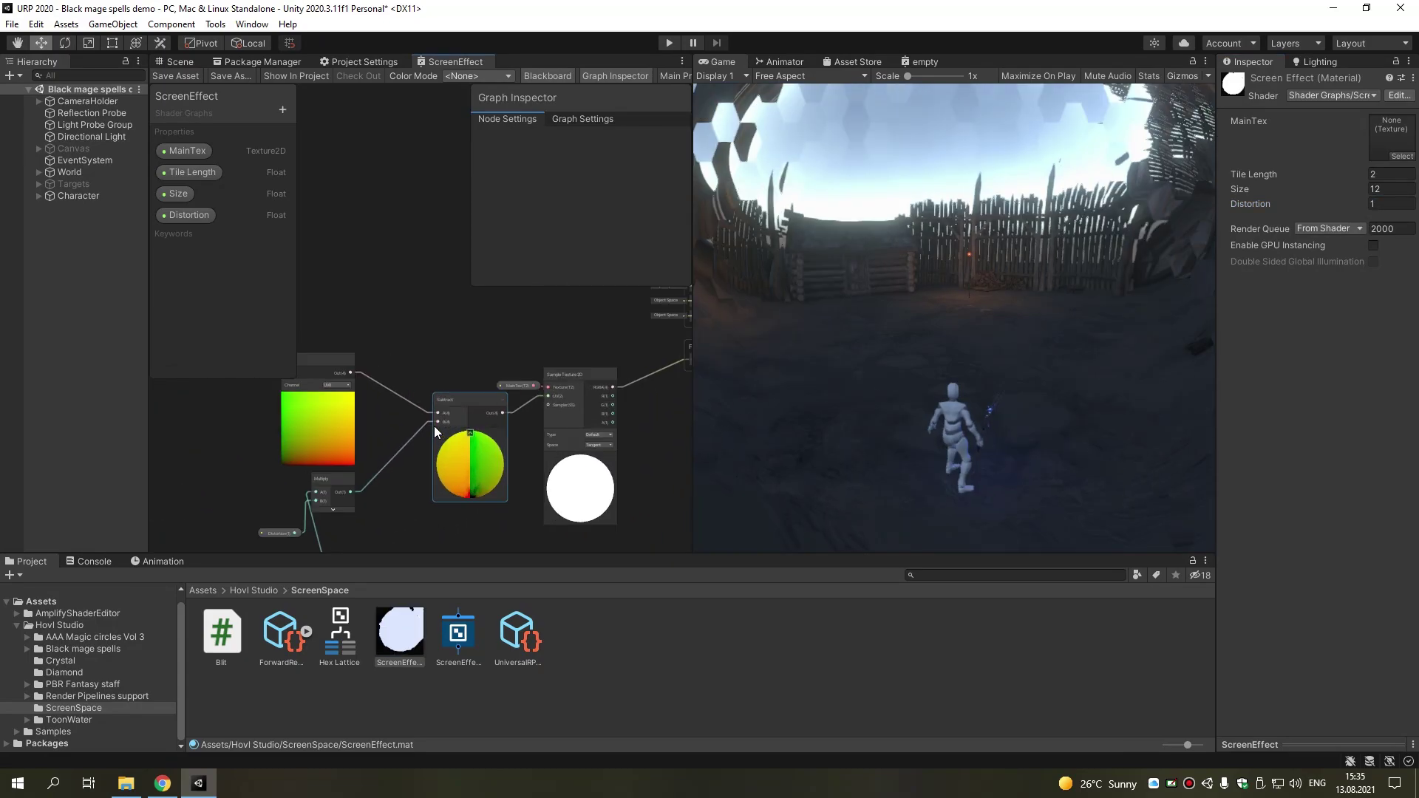
{"action": "scroll", "coordinate": [444, 436], "scroll_direction": "up", "scroll_amount": 2}
Select the three masking nodes at the bottom of the graph
{"action": "middle_click_drag", "start_coordinate": [508, 480], "coordinate": [534, 406]}
{"action": "scroll", "coordinate": [518, 392], "scroll_direction": "down", "scroll_amount": 3}
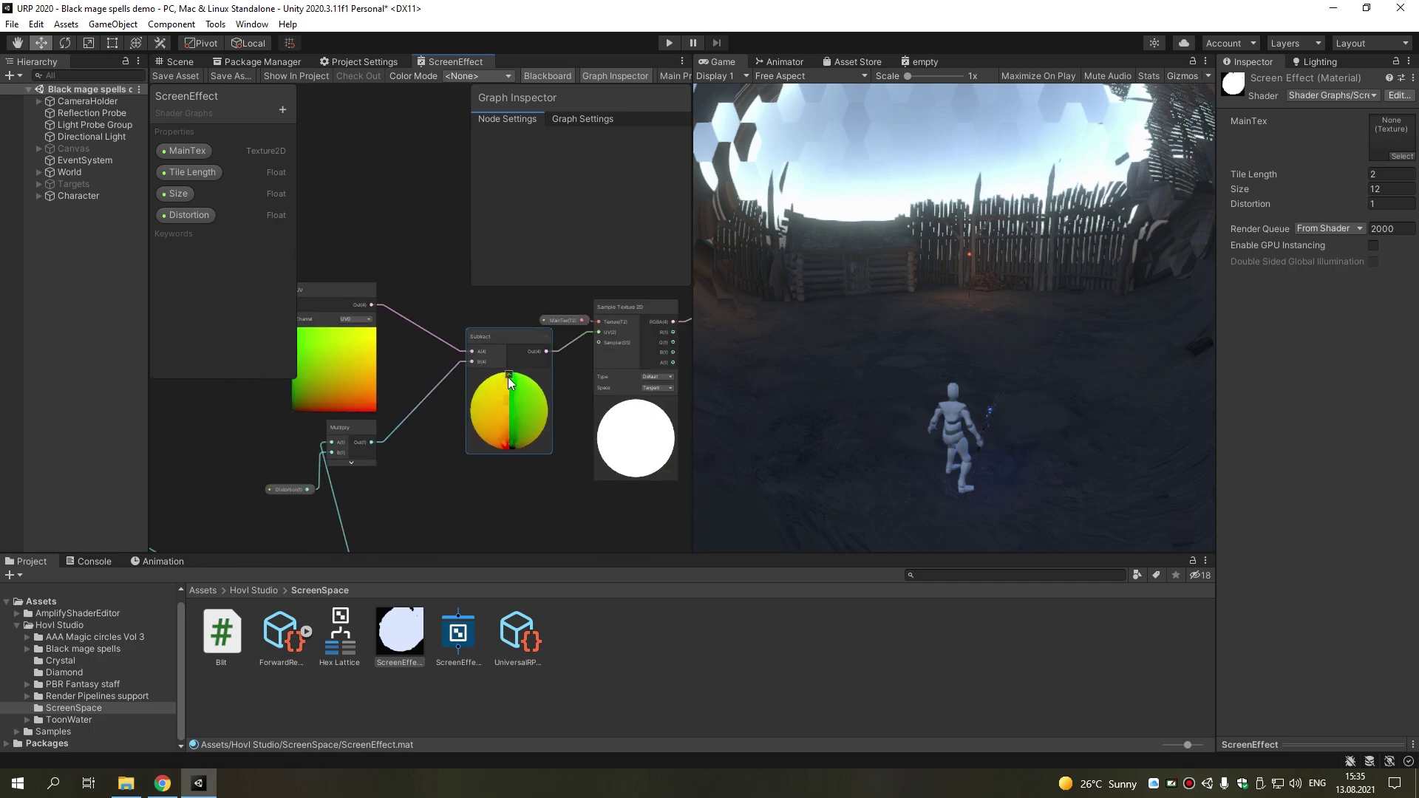
{"action": "scroll", "coordinate": [423, 423], "scroll_direction": "down", "scroll_amount": 1}
{"action": "scroll", "coordinate": [401, 468], "scroll_direction": "down", "scroll_amount": 1}
{"action": "scroll", "coordinate": [452, 347], "scroll_direction": "down", "scroll_amount": 1}
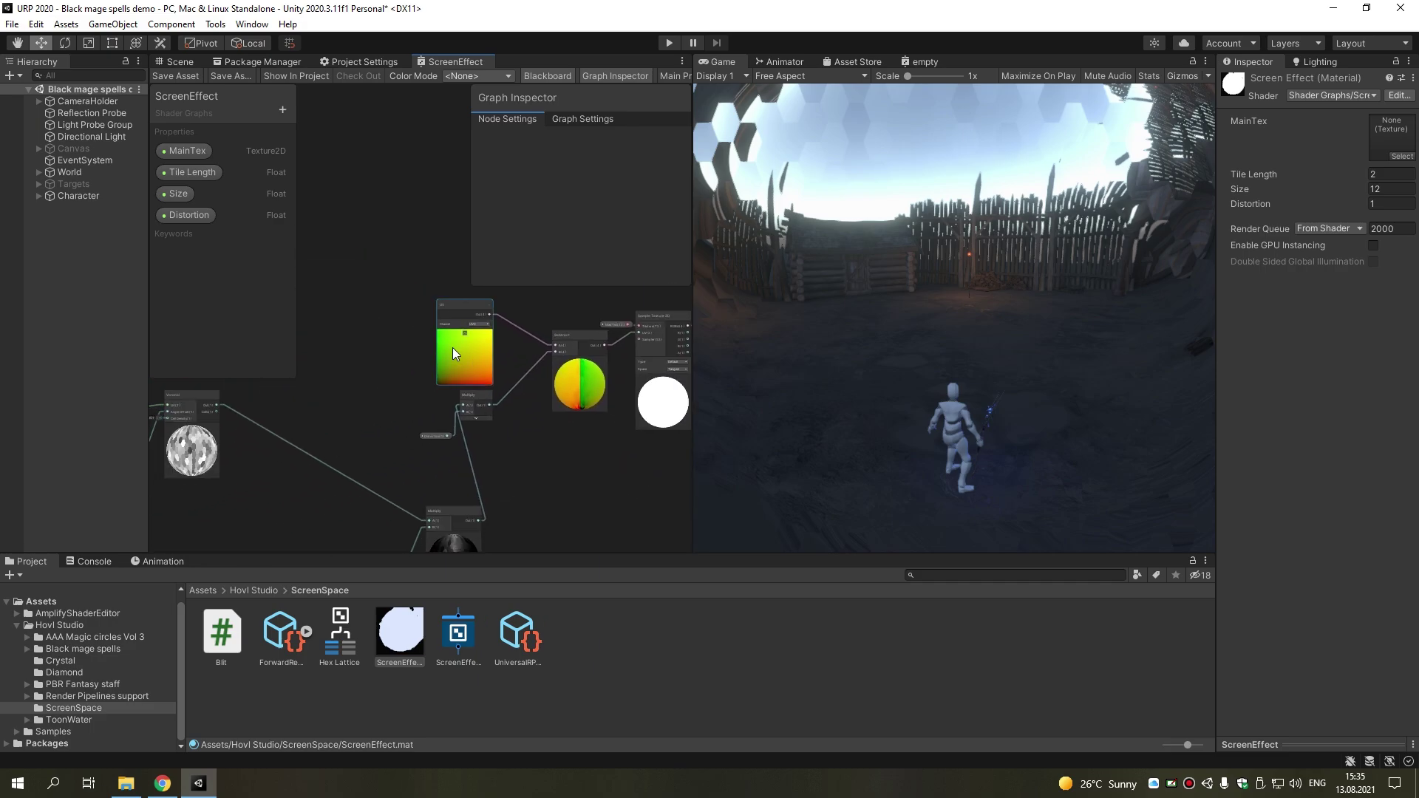
{"action": "scroll", "coordinate": [487, 430], "scroll_direction": "down", "scroll_amount": 2}
{"action": "scroll", "coordinate": [490, 462], "scroll_direction": "down", "scroll_amount": 2}
{"action": "scroll", "coordinate": [627, 387], "scroll_direction": "down", "scroll_amount": 2}
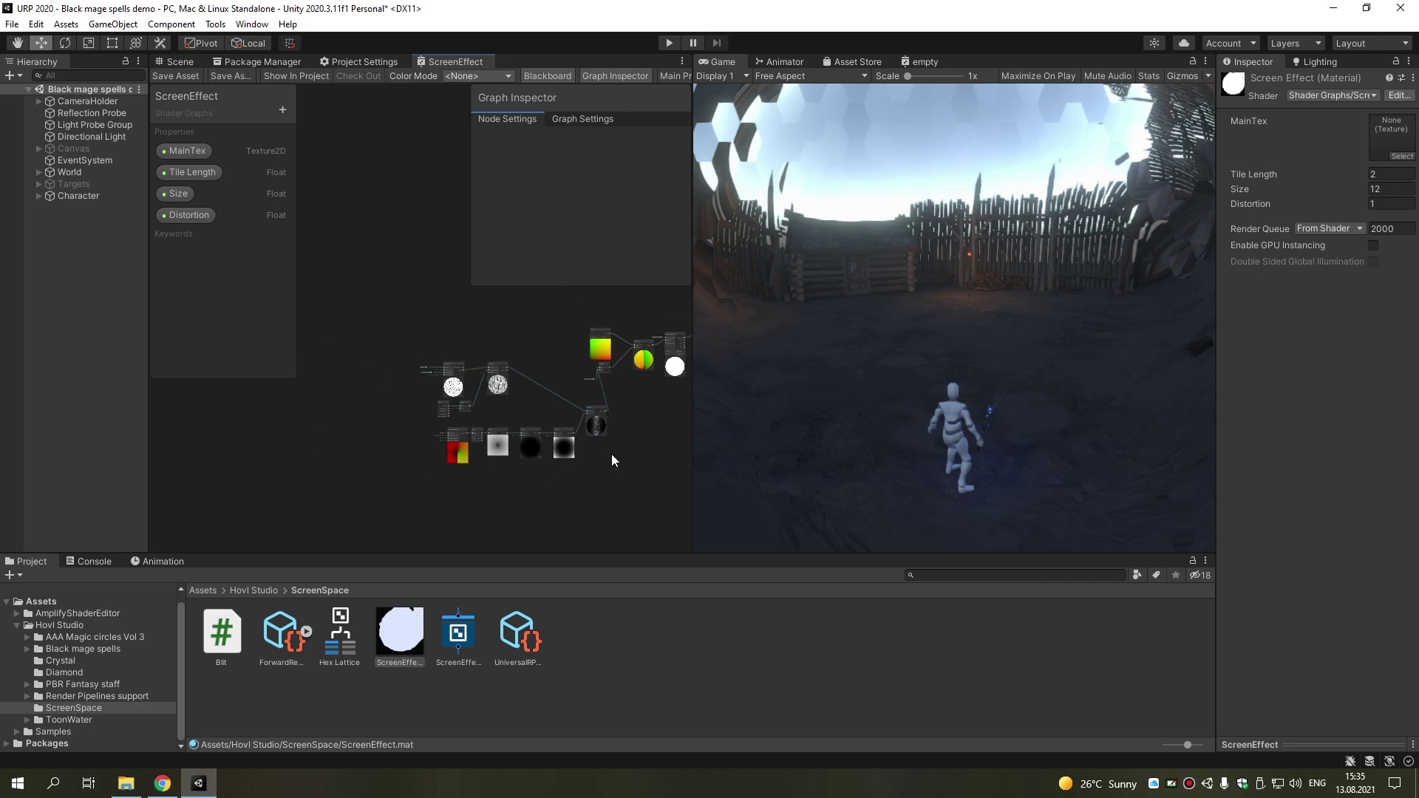
{"action": "mouse_move", "coordinate": [620, 468]}
{"action": "left_mouse_down"}
{"action": "mouse_move", "coordinate": [454, 410]}
{"action": "mouse_move", "coordinate": [415, 362]}
{"action": "left_mouse_up"}
Select the Multiply node and bring the Subtract node into view
{"action": "scroll", "coordinate": [595, 476], "scroll_direction": "up", "scroll_amount": 3}
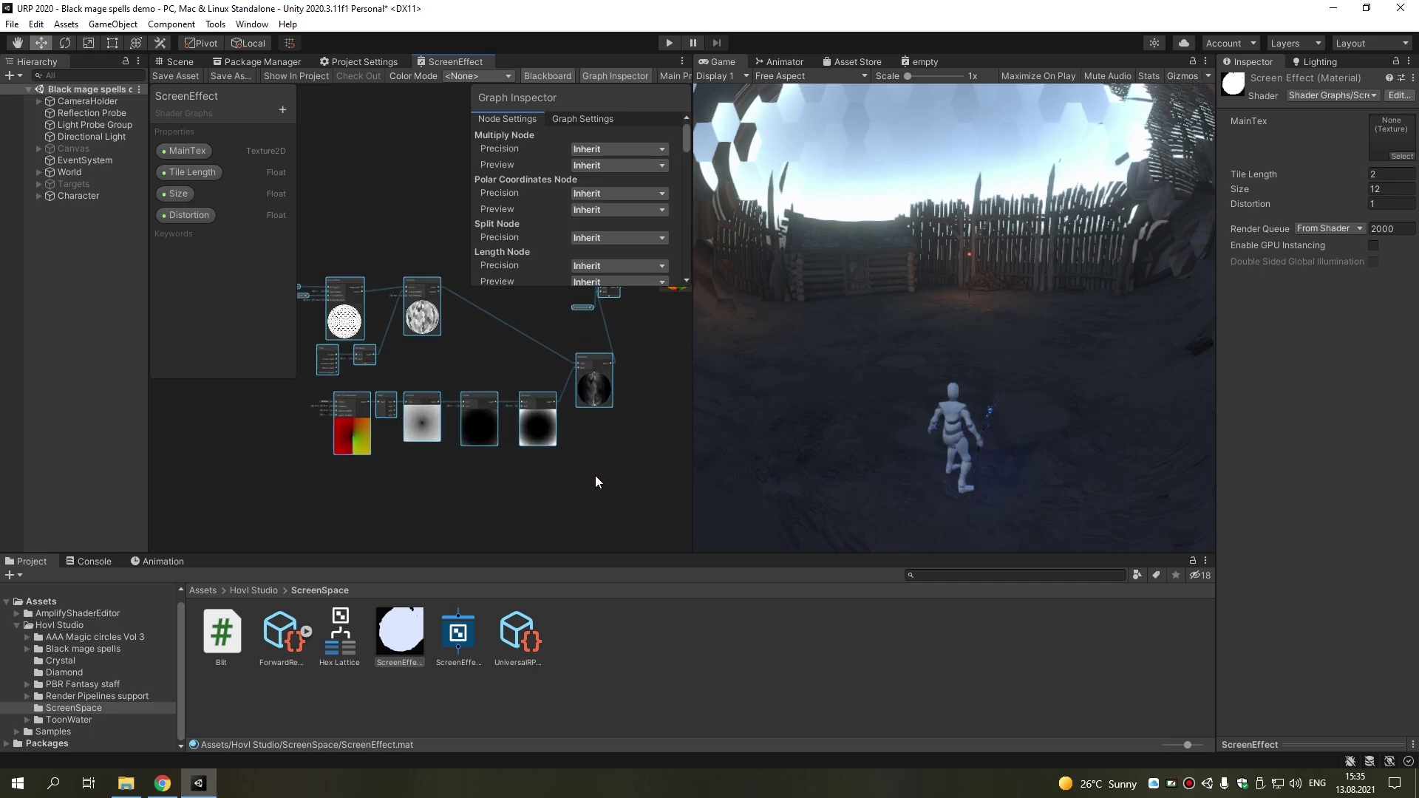
{"action": "middle_click_drag", "start_coordinate": [539, 431], "coordinate": [454, 442]}
{"action": "middle_click_drag", "start_coordinate": [601, 408], "coordinate": [508, 446]}
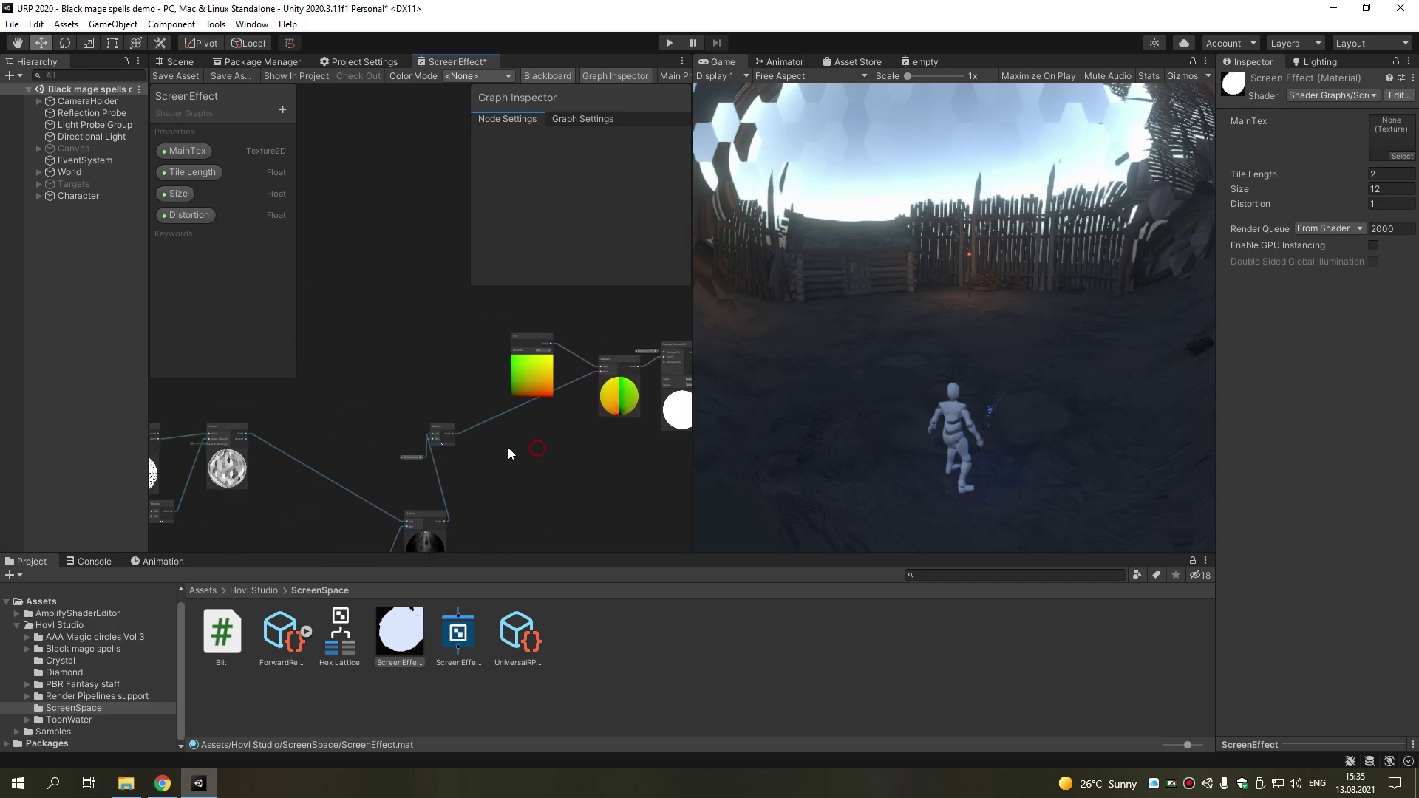
{"action": "left_click_drag", "start_coordinate": [499, 464], "coordinate": [378, 421]}
{"action": "scroll", "coordinate": [611, 406], "scroll_direction": "up", "scroll_amount": 2}
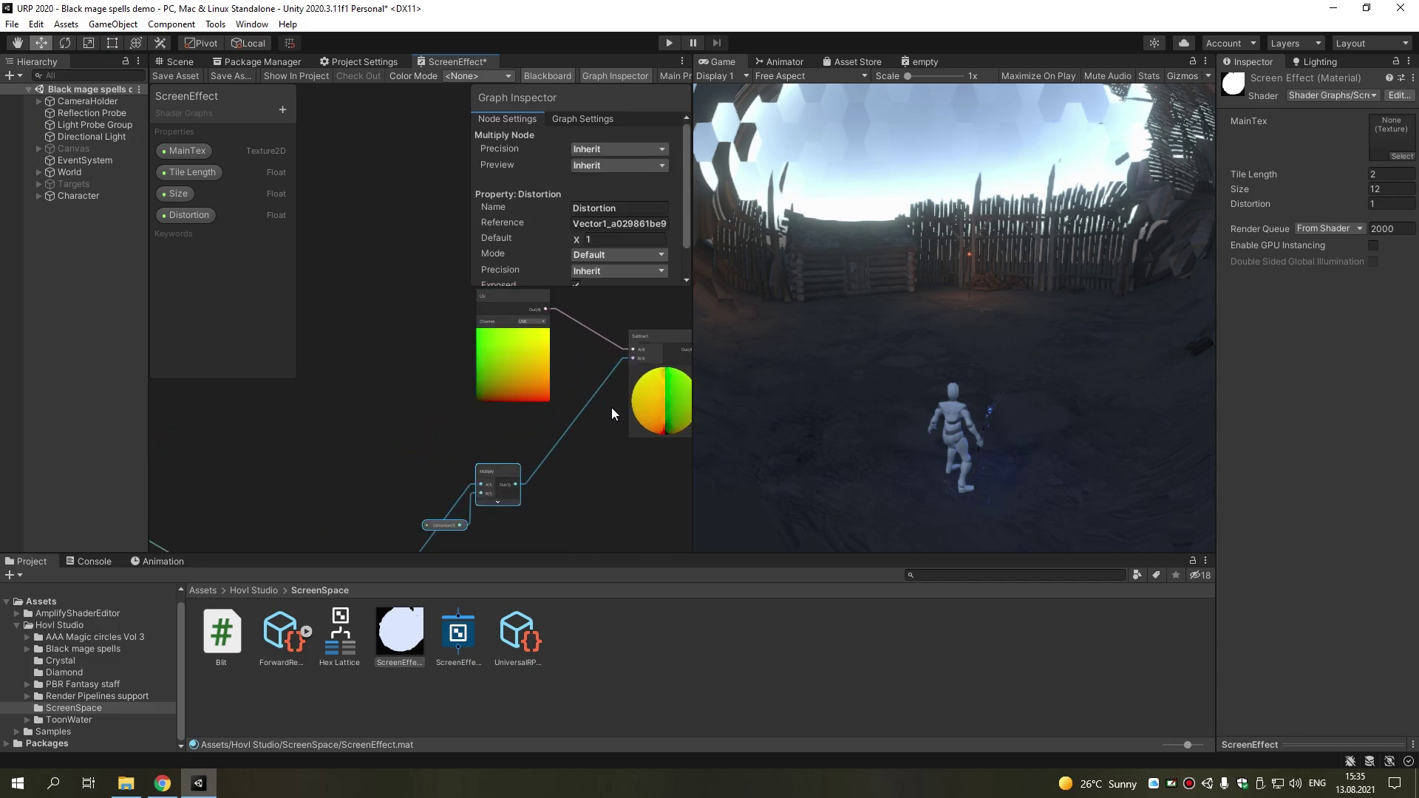
{"action": "middle_click_drag", "start_coordinate": [611, 407], "coordinate": [513, 409]}
{"action": "scroll", "coordinate": [514, 411], "scroll_direction": "up", "scroll_amount": 2}
{"action": "scroll", "coordinate": [487, 434], "scroll_direction": "up", "scroll_amount": 2}
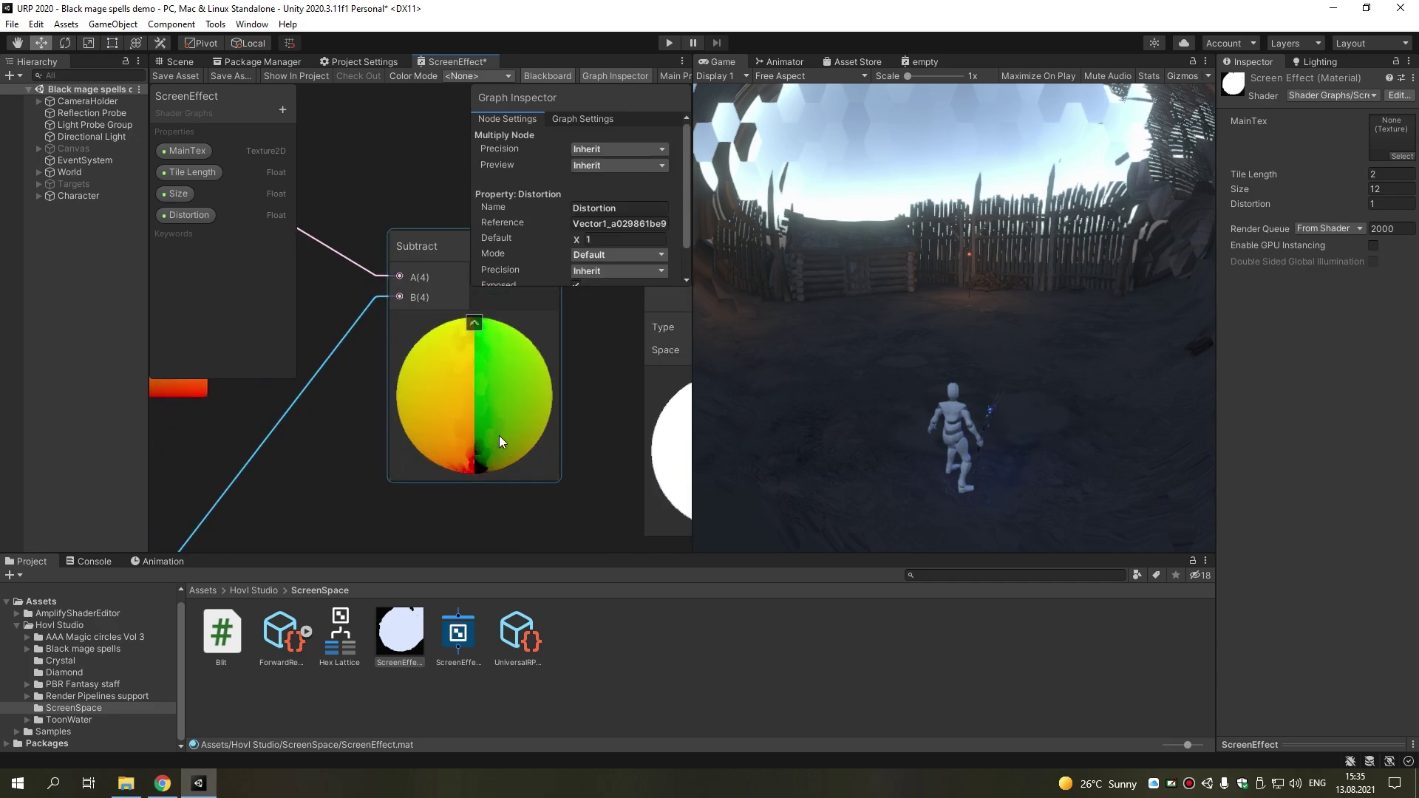
{"action": "scroll", "coordinate": [493, 445], "scroll_direction": "down", "scroll_amount": 3}
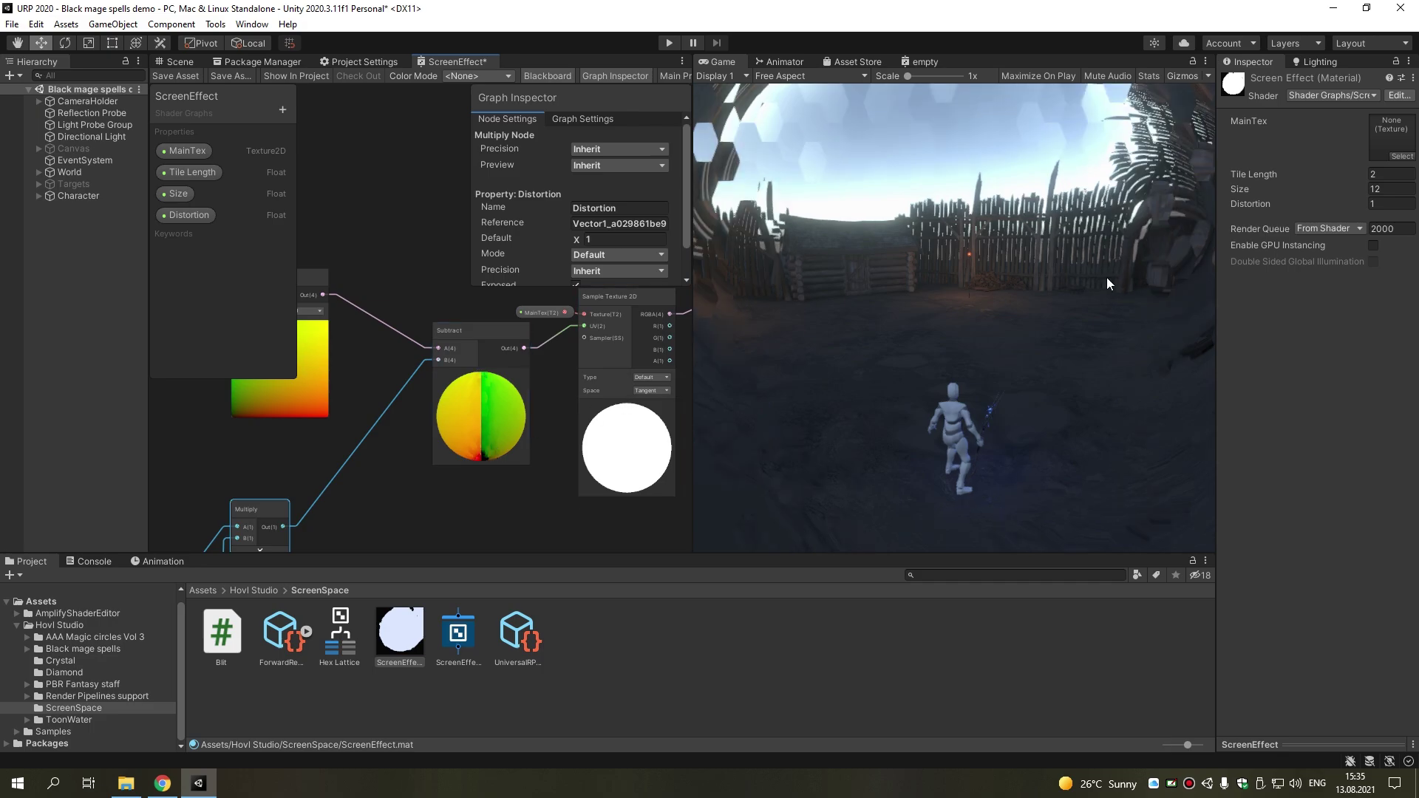
Push the material's Distortion to 2.2, then set it back to 1
{"action": "mouse_move", "coordinate": [1347, 206]}
{"action": "left_mouse_down"}
{"action": "mouse_move", "coordinate": [1384, 204]}
{"action": "mouse_move", "coordinate": [1267, 214]}
{"action": "left_mouse_up"}
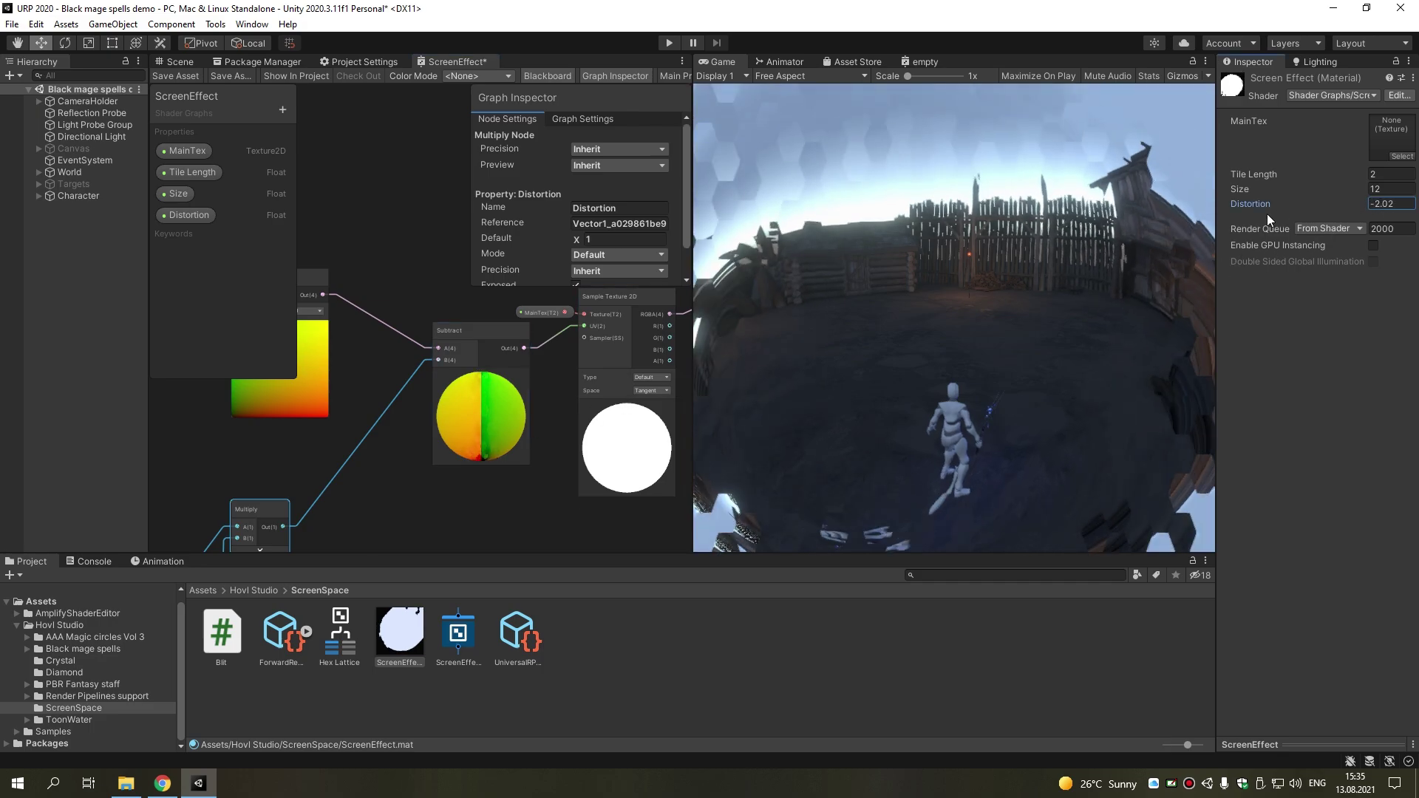
{"action": "left_click", "coordinate": [1372, 208]}
{"action": "type", "text": "1"}
{"action": "key", "text": "Return"}
Move the UV node left and down, and create an Add node from its Out port
{"action": "scroll", "coordinate": [665, 399], "scroll_direction": "down", "scroll_amount": 3}
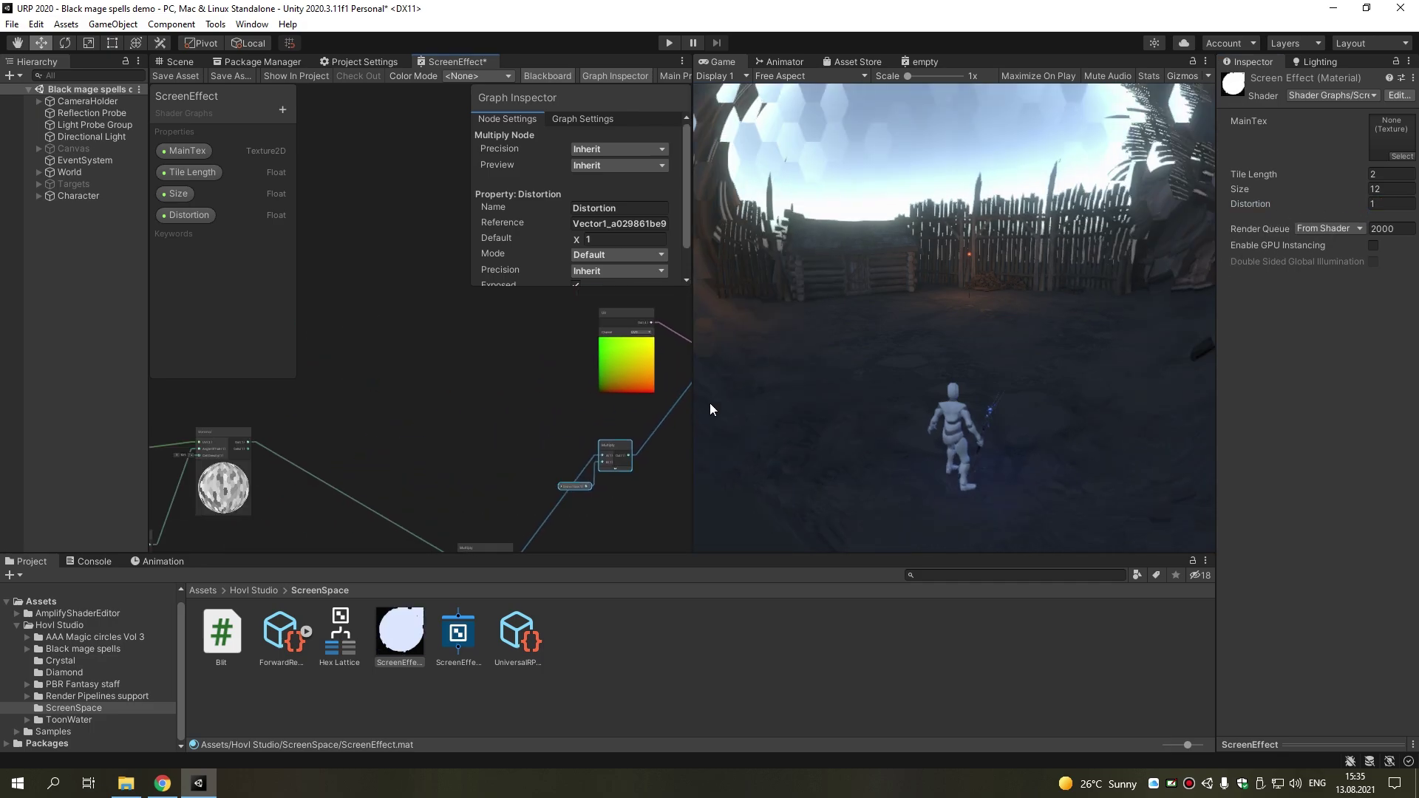
{"action": "scroll", "coordinate": [405, 387], "scroll_direction": "up", "scroll_amount": 2}
{"action": "left_click_drag", "start_coordinate": [444, 370], "coordinate": [316, 387]}
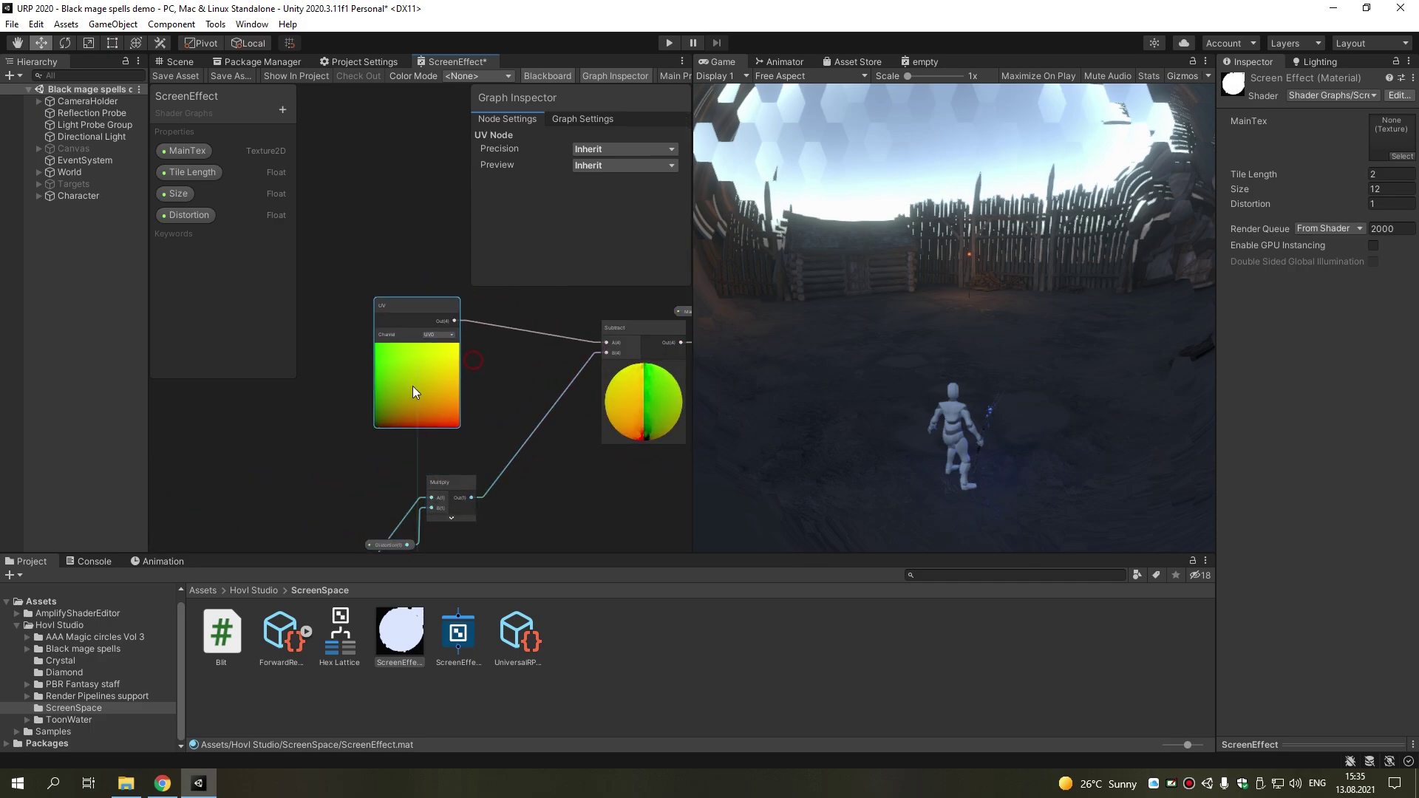
{"action": "left_click", "coordinate": [493, 343]}
{"action": "left_click_drag", "start_coordinate": [379, 314], "coordinate": [461, 362]}
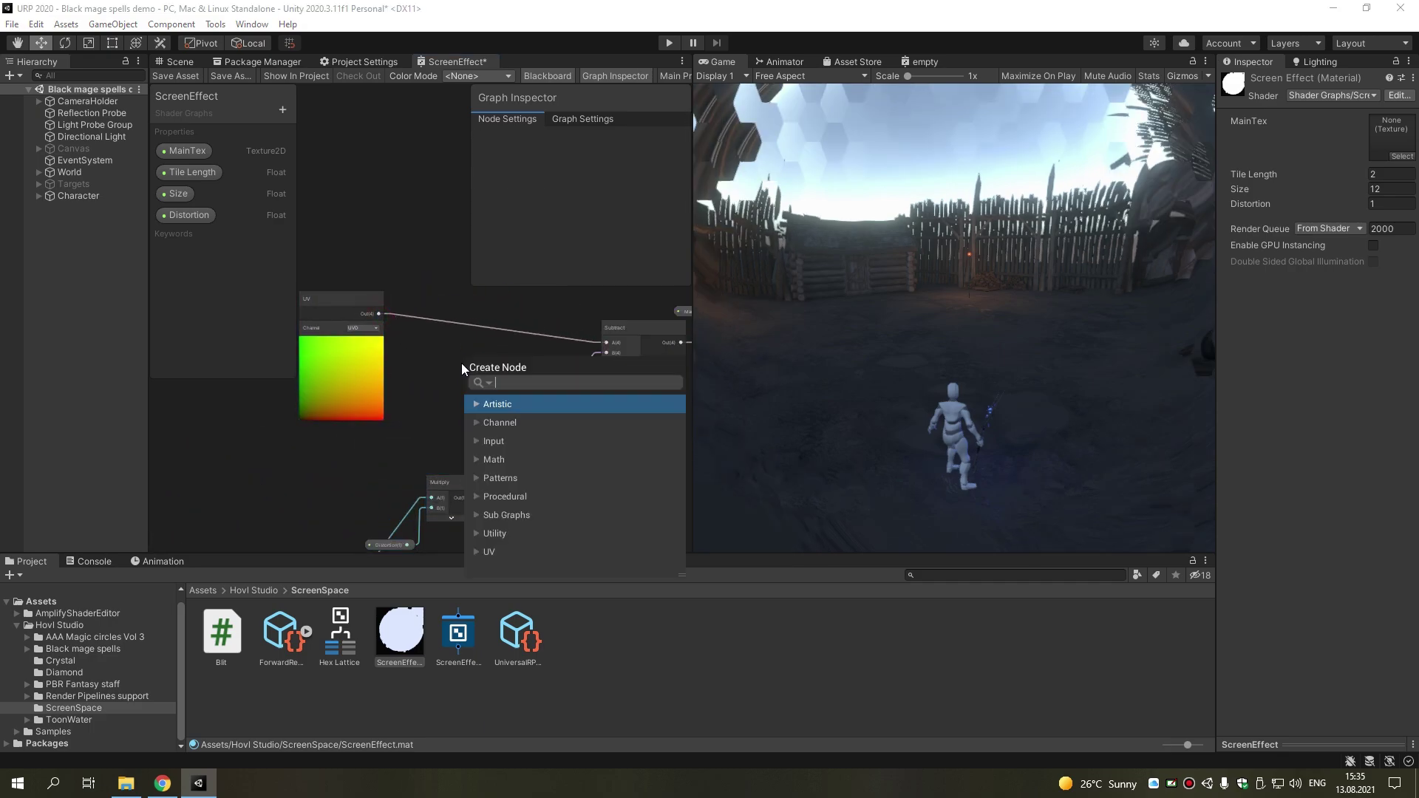
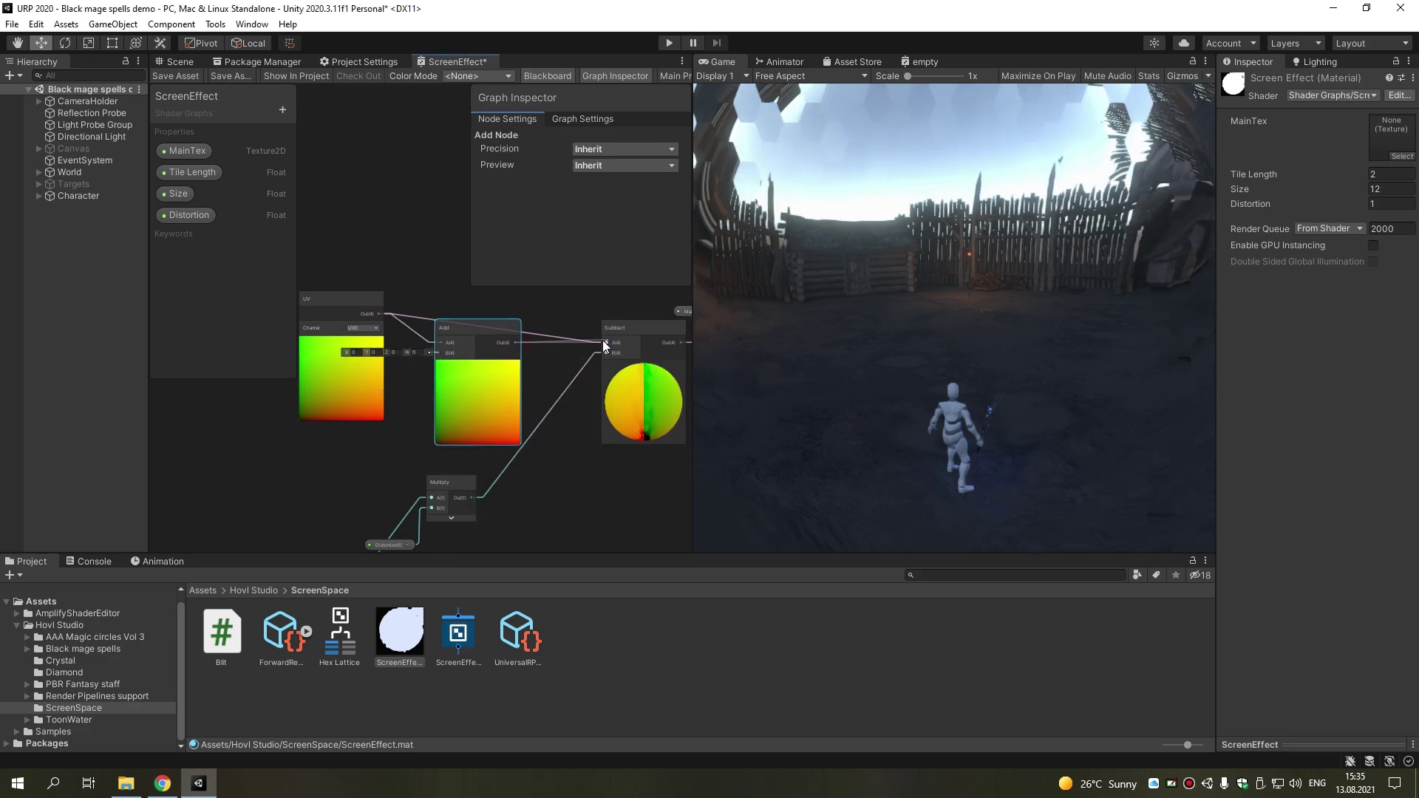
Box-select the Hex Lattice, Voronoi and related nodes and move the group upward
{"action": "scroll", "coordinate": [419, 445], "scroll_direction": "down", "scroll_amount": 3}
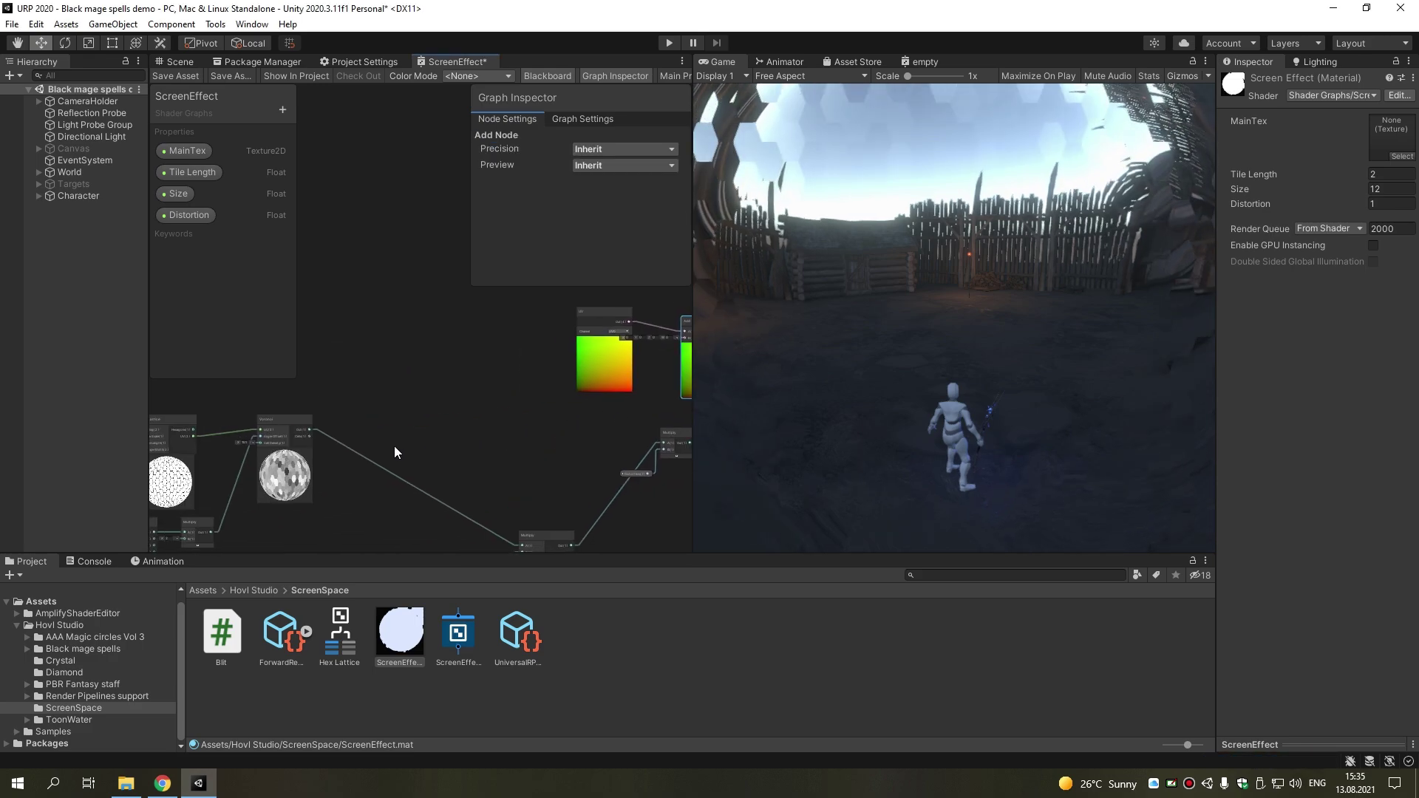
{"action": "middle_click_drag", "start_coordinate": [396, 449], "coordinate": [611, 383]}
{"action": "scroll", "coordinate": [505, 381], "scroll_direction": "up", "scroll_amount": 3}
{"action": "left_click_drag", "start_coordinate": [610, 464], "coordinate": [323, 294]}
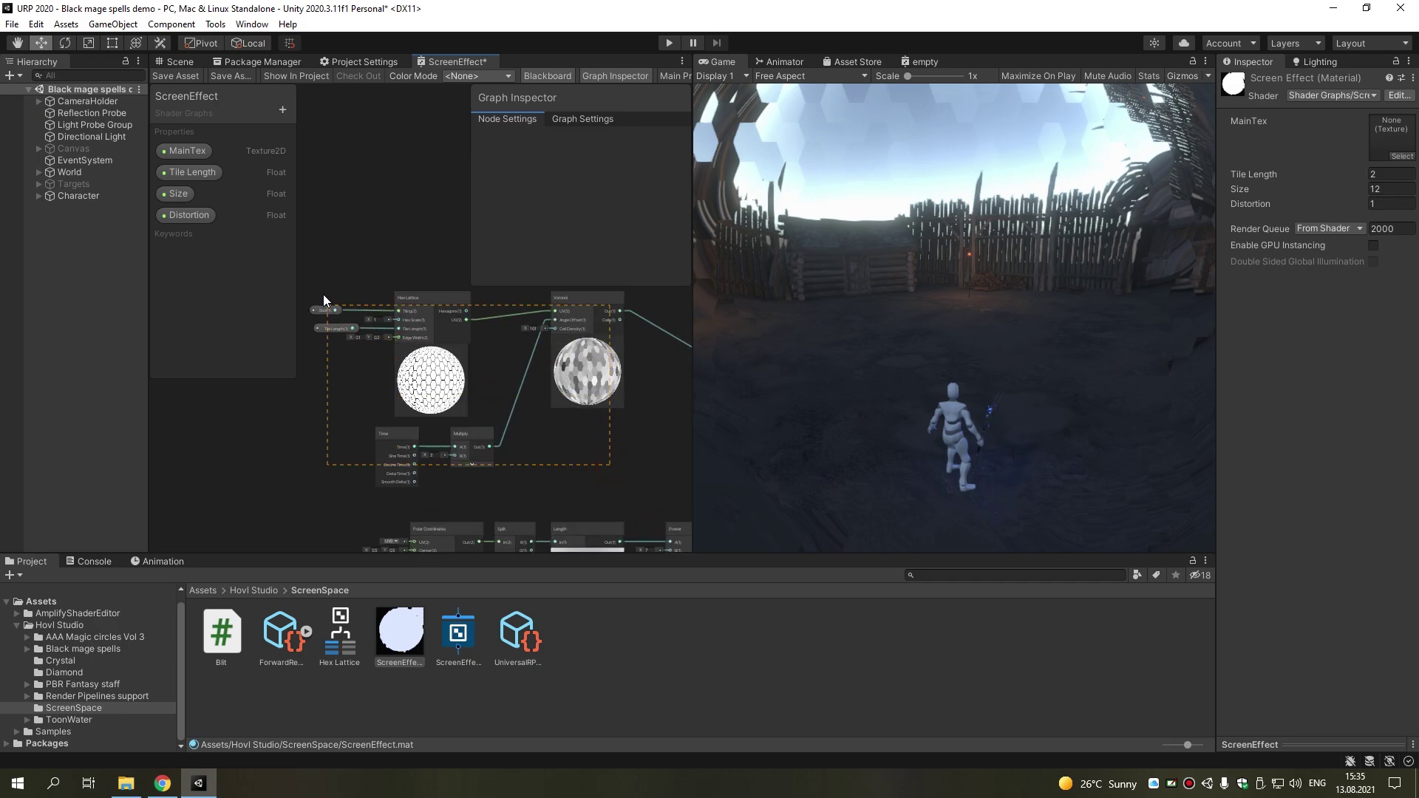
{"action": "left_click_drag", "start_coordinate": [605, 369], "coordinate": [591, 281]}
{"action": "scroll", "coordinate": [591, 281], "scroll_direction": "down", "scroll_amount": 2}
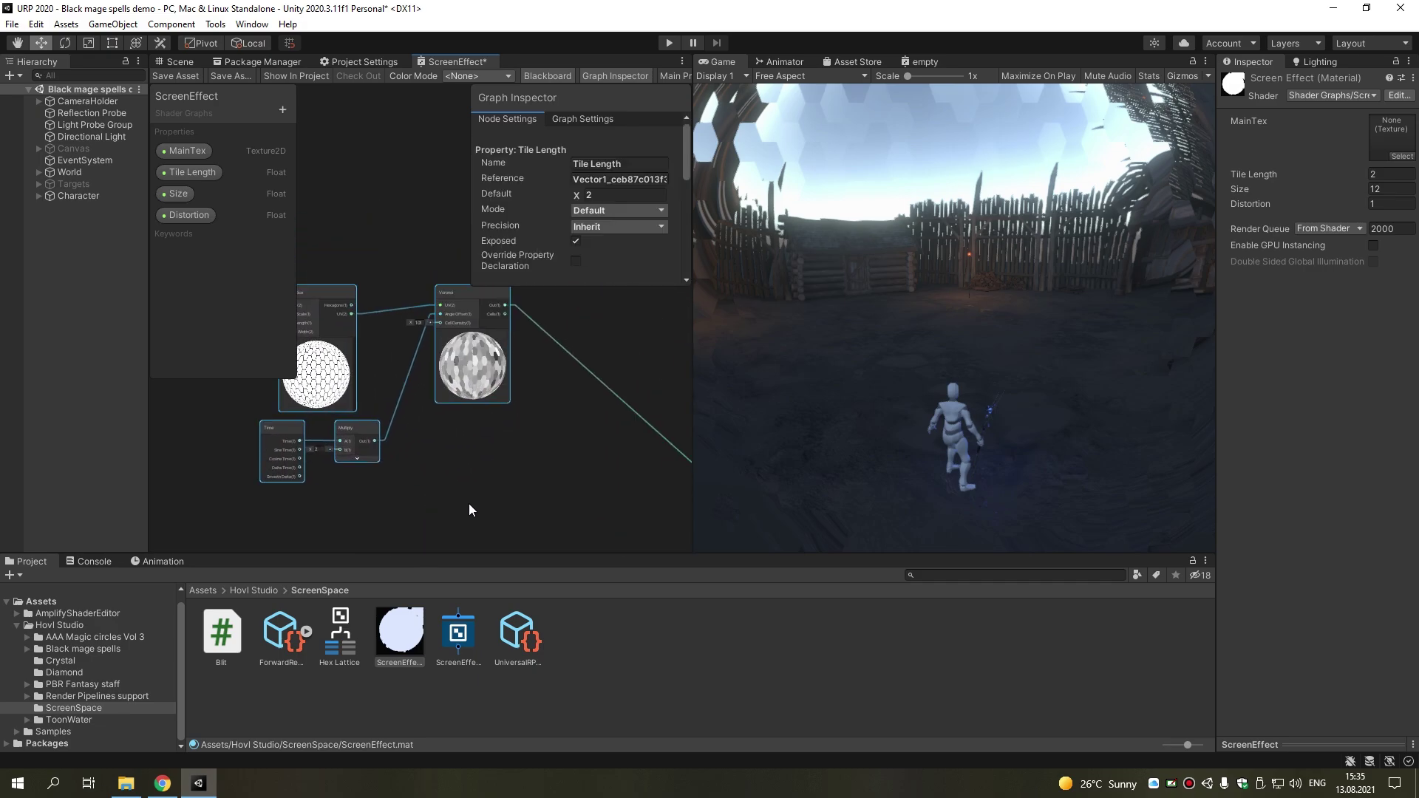
{"action": "middle_click_drag", "start_coordinate": [463, 485], "coordinate": [532, 434]}
Duplicate the Voronoi node with its input links and place the copy below the original
{"action": "left_click", "coordinate": [536, 363]}
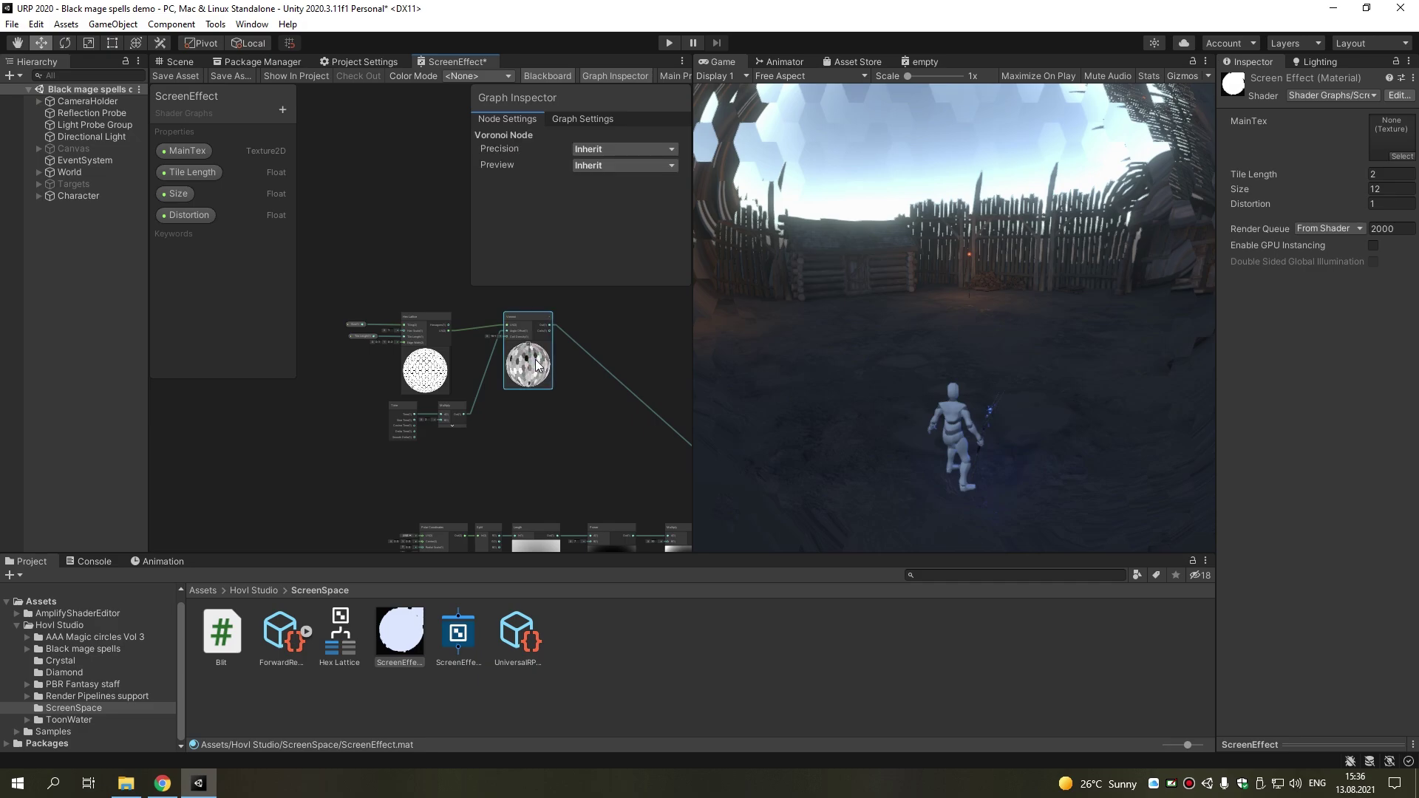
{"action": "scroll", "coordinate": [513, 413], "scroll_direction": "up", "scroll_amount": 3}
{"action": "scroll", "coordinate": [556, 364], "scroll_direction": "down", "scroll_amount": 1}
{"action": "key", "text": "ctrl+d"}
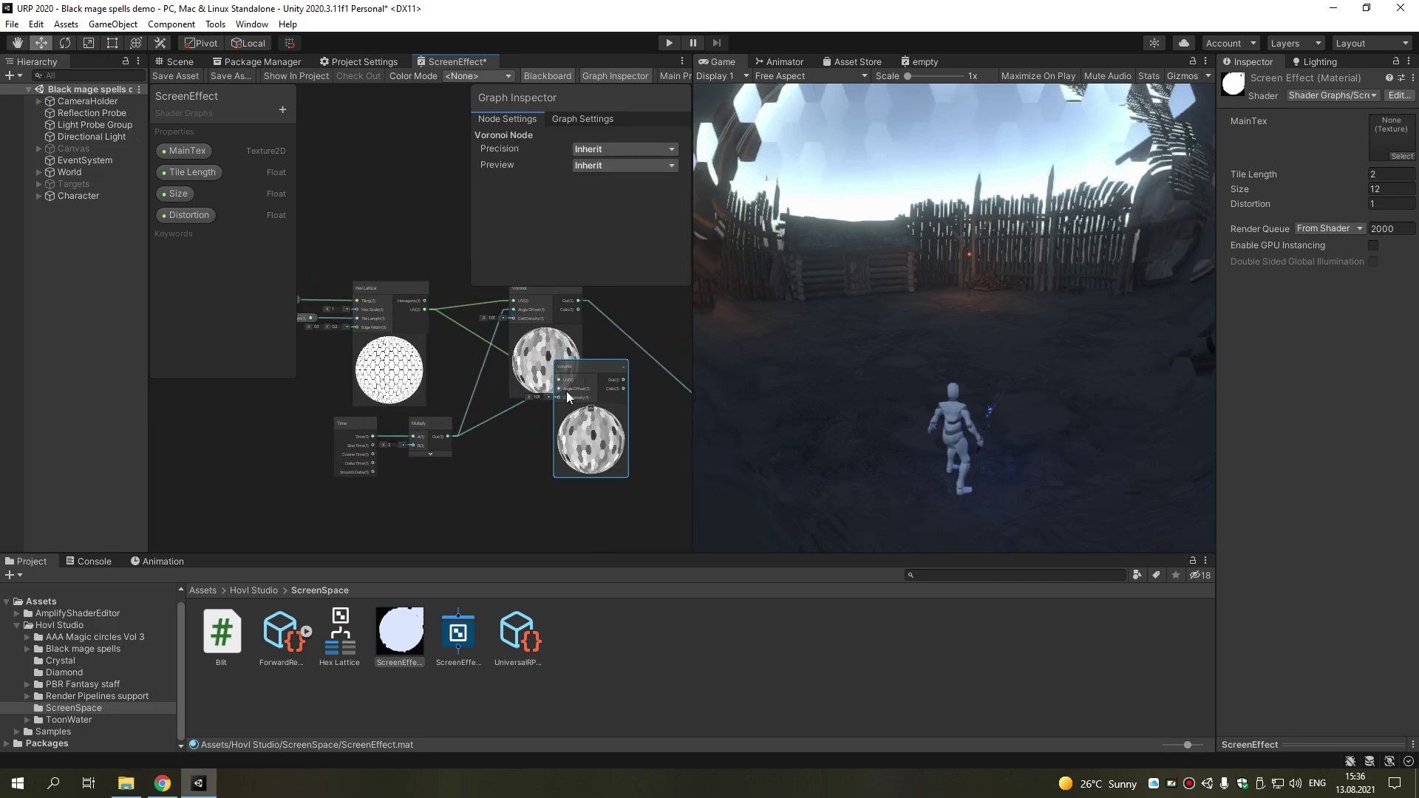
{"action": "left_click_drag", "start_coordinate": [573, 429], "coordinate": [556, 485]}
Set the Voronoi copy's Cell Density to 100
{"action": "scroll", "coordinate": [464, 488], "scroll_direction": "up", "scroll_amount": 1}
{"action": "scroll", "coordinate": [464, 488], "scroll_direction": "up", "scroll_amount": 2}
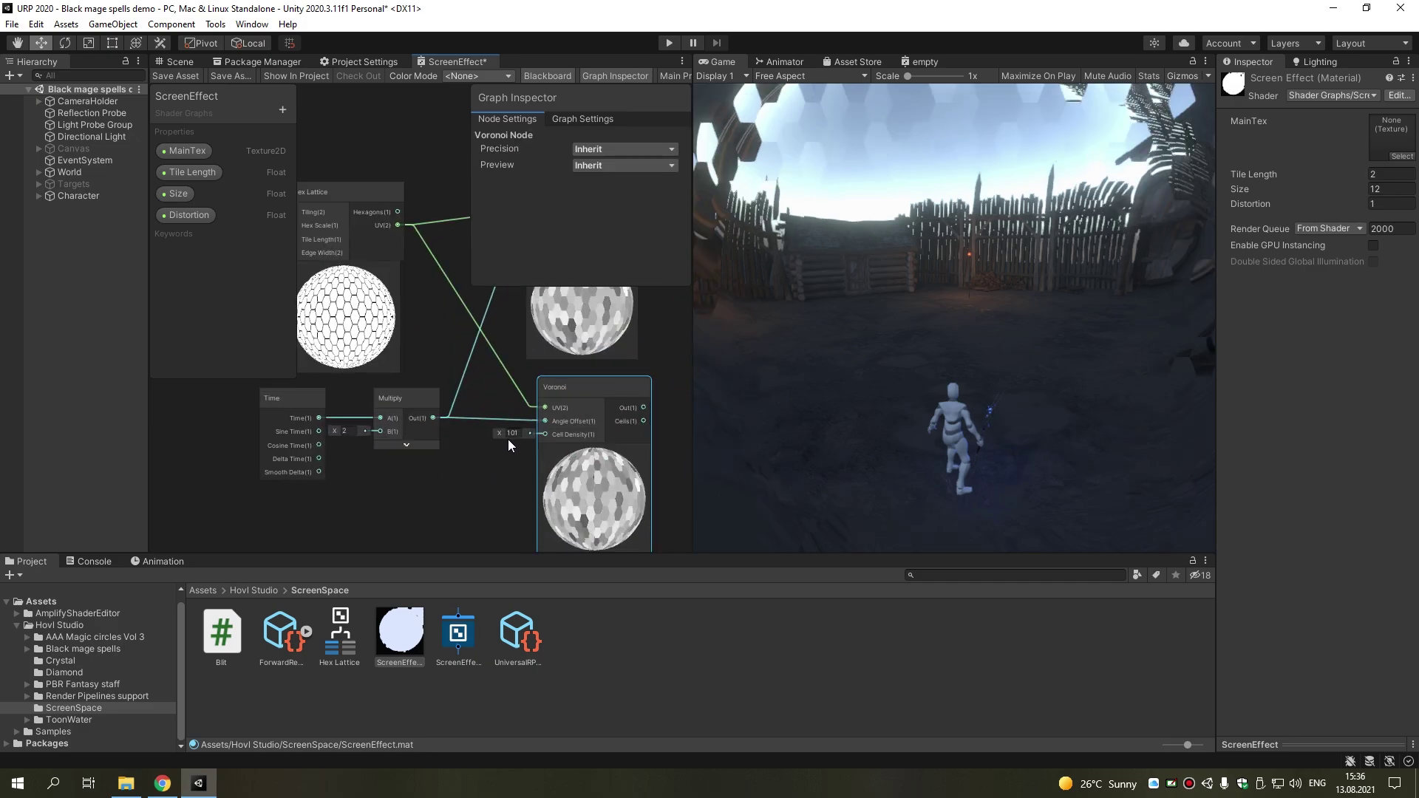
{"action": "left_click", "coordinate": [510, 434]}
{"action": "type", "text": "100"}
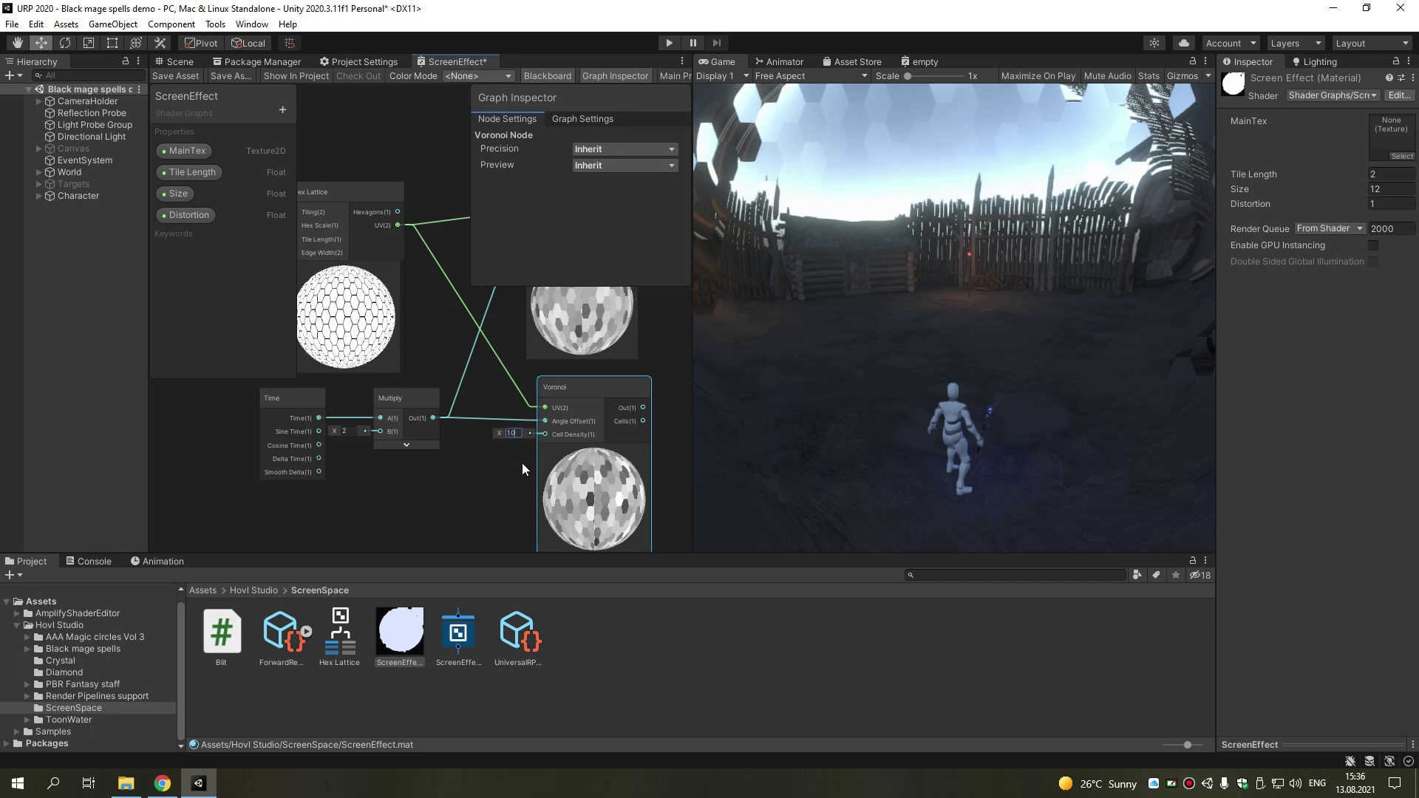
{"action": "left_click", "coordinate": [500, 471]}
{"action": "scroll", "coordinate": [499, 471], "scroll_direction": "down", "scroll_amount": 3}
{"action": "scroll", "coordinate": [608, 455], "scroll_direction": "down", "scroll_amount": 2}
{"action": "middle_click_drag", "start_coordinate": [486, 473], "coordinate": [455, 379]}
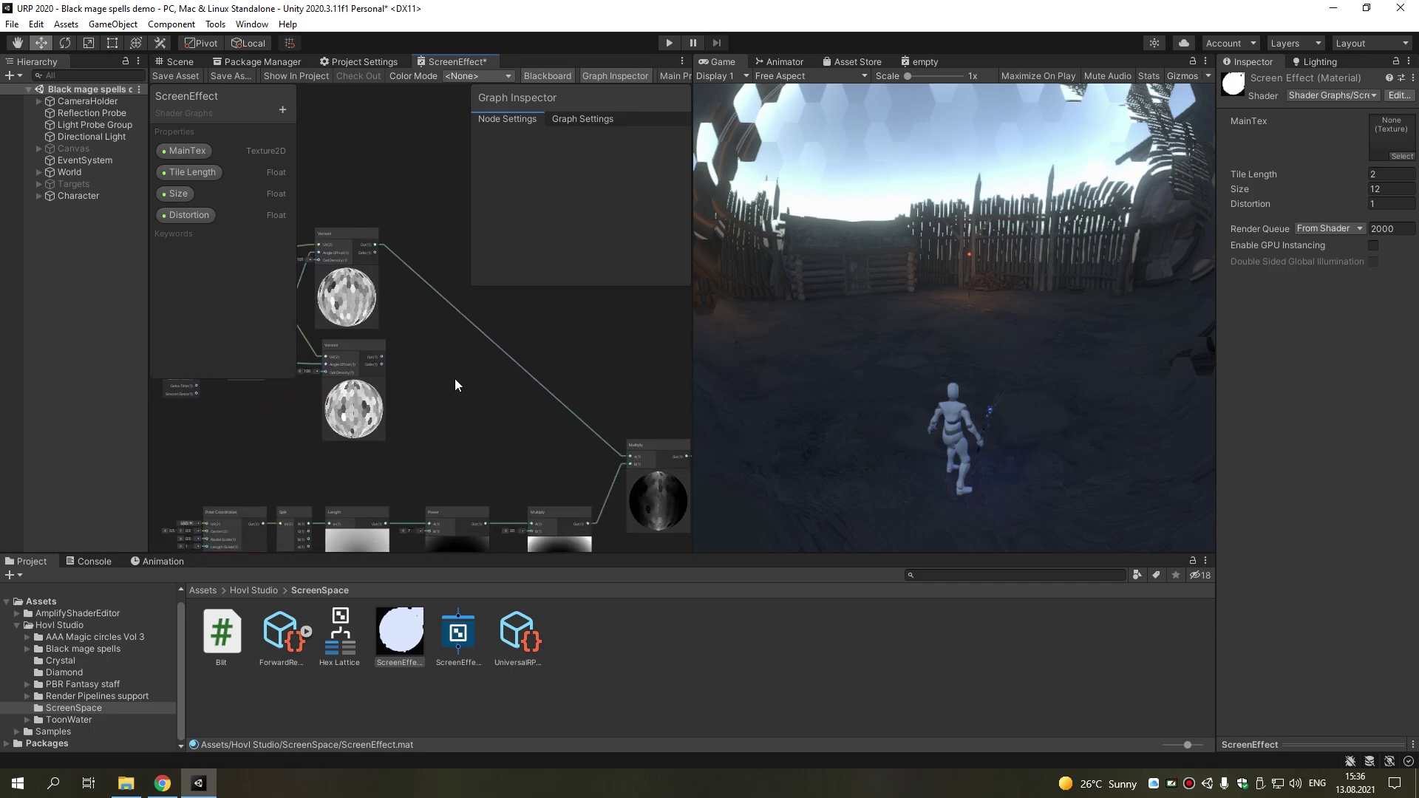
Duplicate the Multiply node and place the copy above the original
{"action": "left_click", "coordinate": [665, 452]}
{"action": "key", "text": "ctrl+d"}
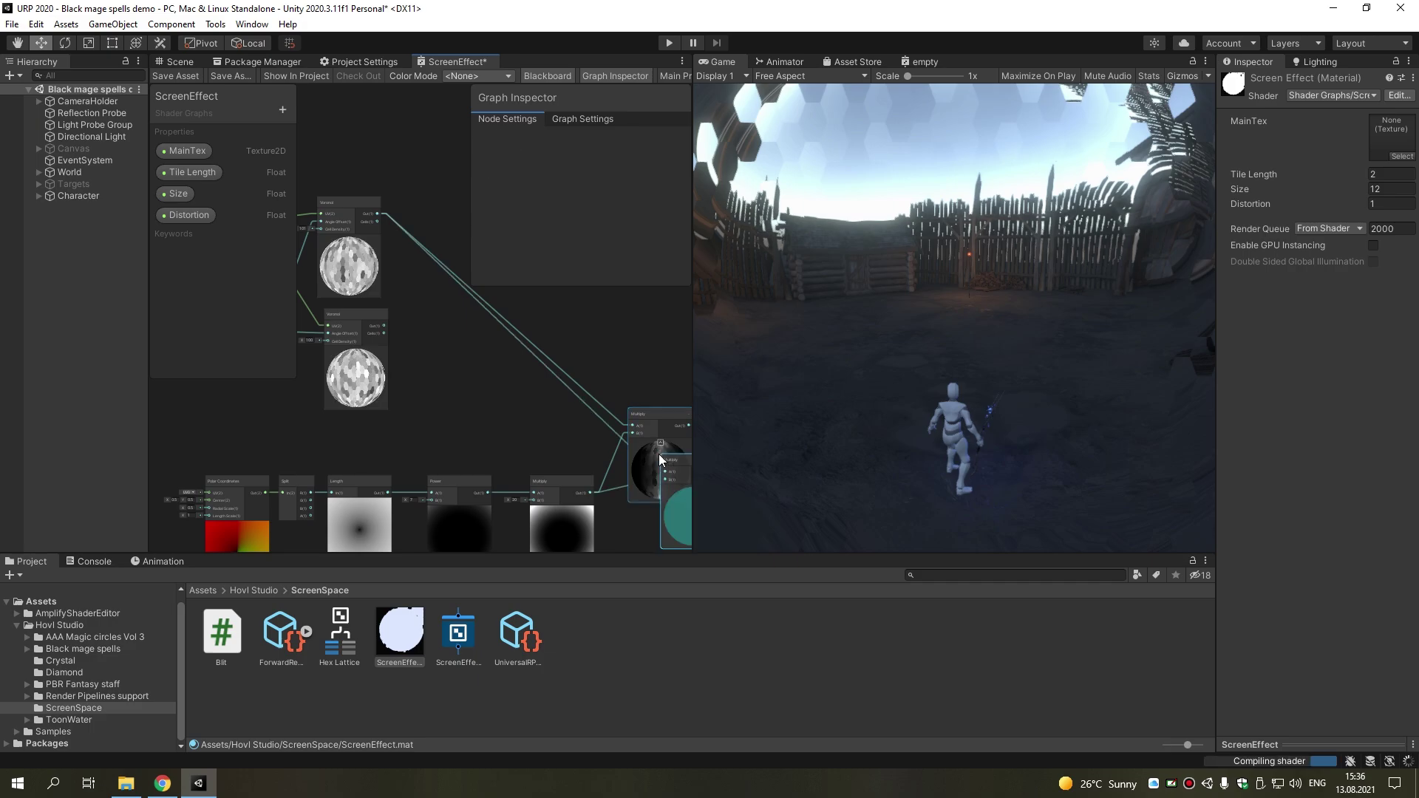
{"action": "left_click_drag", "start_coordinate": [677, 499], "coordinate": [605, 326]}
{"action": "scroll", "coordinate": [301, 472], "scroll_direction": "up", "scroll_amount": 2}
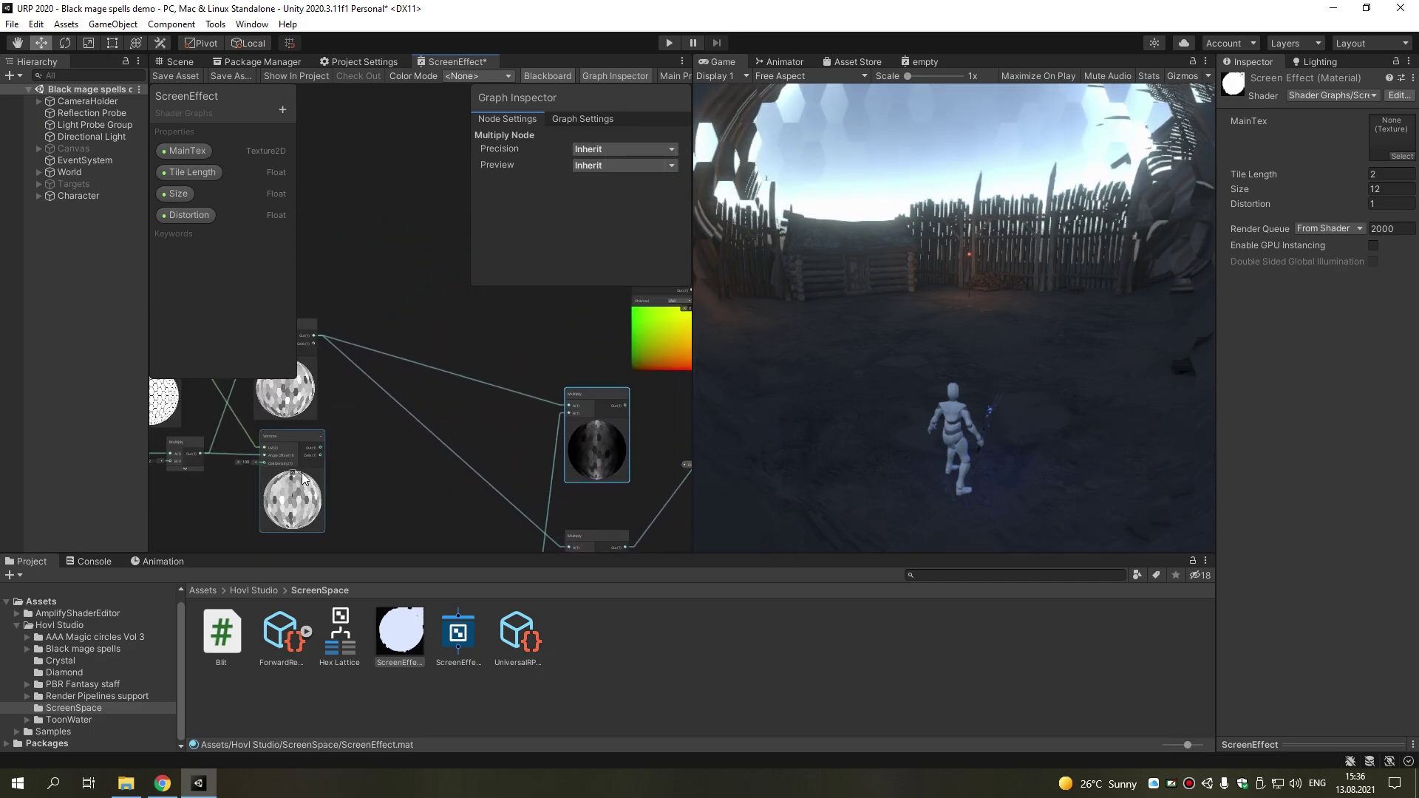
Wire both Voronoi outputs into the upper Multiply's A and B inputs
{"action": "mouse_move", "coordinate": [330, 437]}
{"action": "left_mouse_down"}
{"action": "mouse_move", "coordinate": [579, 407]}
{"action": "mouse_move", "coordinate": [580, 395]}
{"action": "left_mouse_up"}
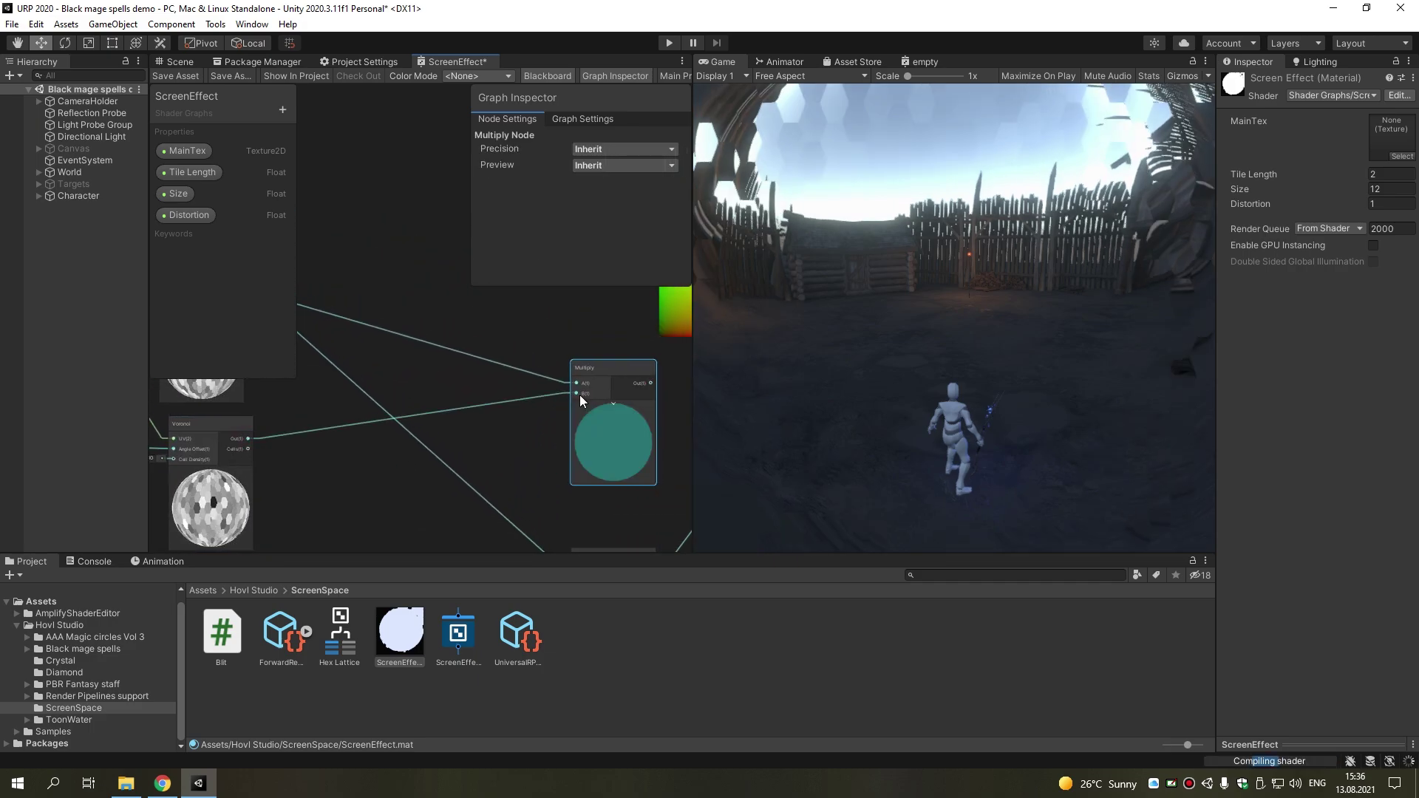
{"action": "scroll", "coordinate": [517, 385], "scroll_direction": "down", "scroll_amount": 2}
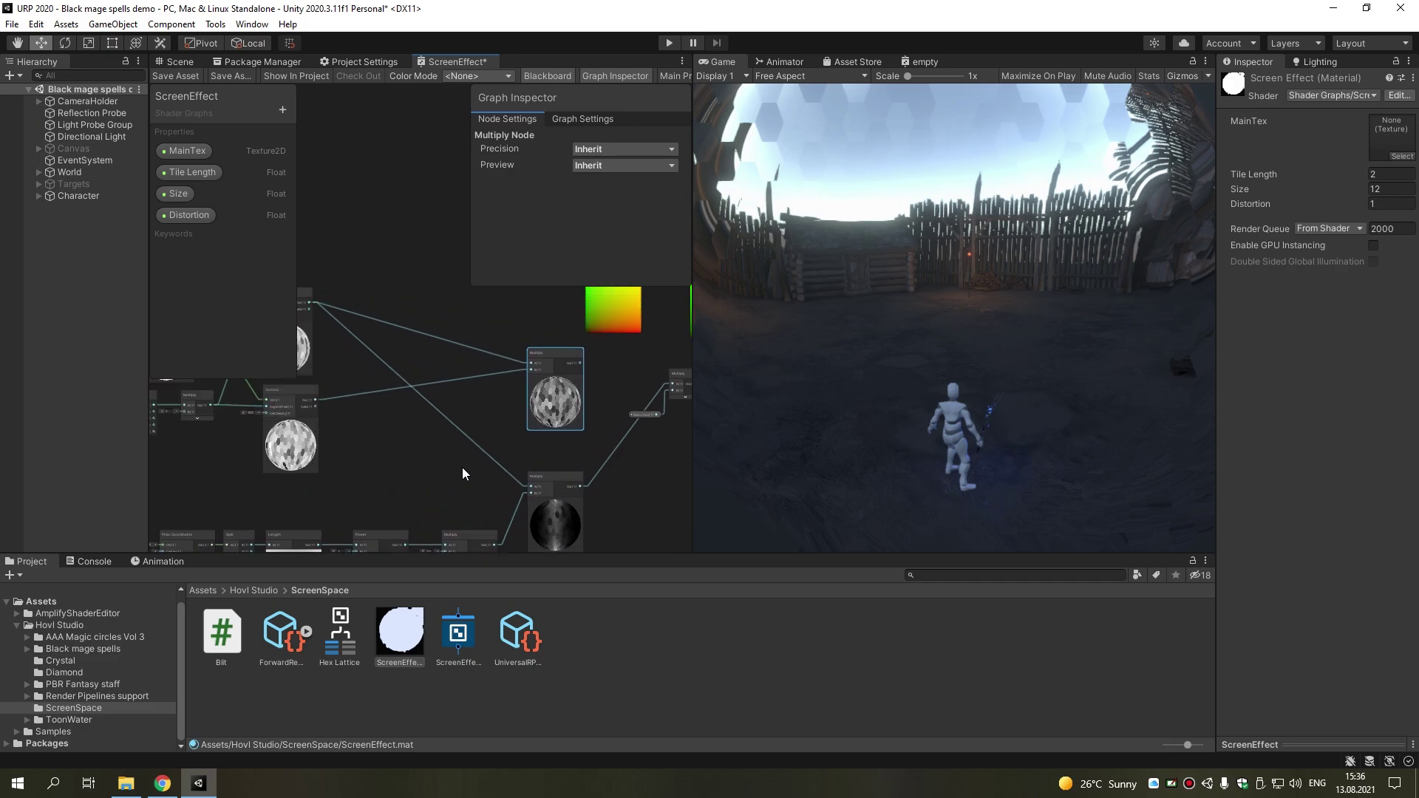
{"action": "scroll", "coordinate": [462, 467], "scroll_direction": "down", "scroll_amount": 1}
{"action": "scroll", "coordinate": [419, 436], "scroll_direction": "up", "scroll_amount": 1}
{"action": "left_click_drag", "start_coordinate": [482, 521], "coordinate": [516, 323]}
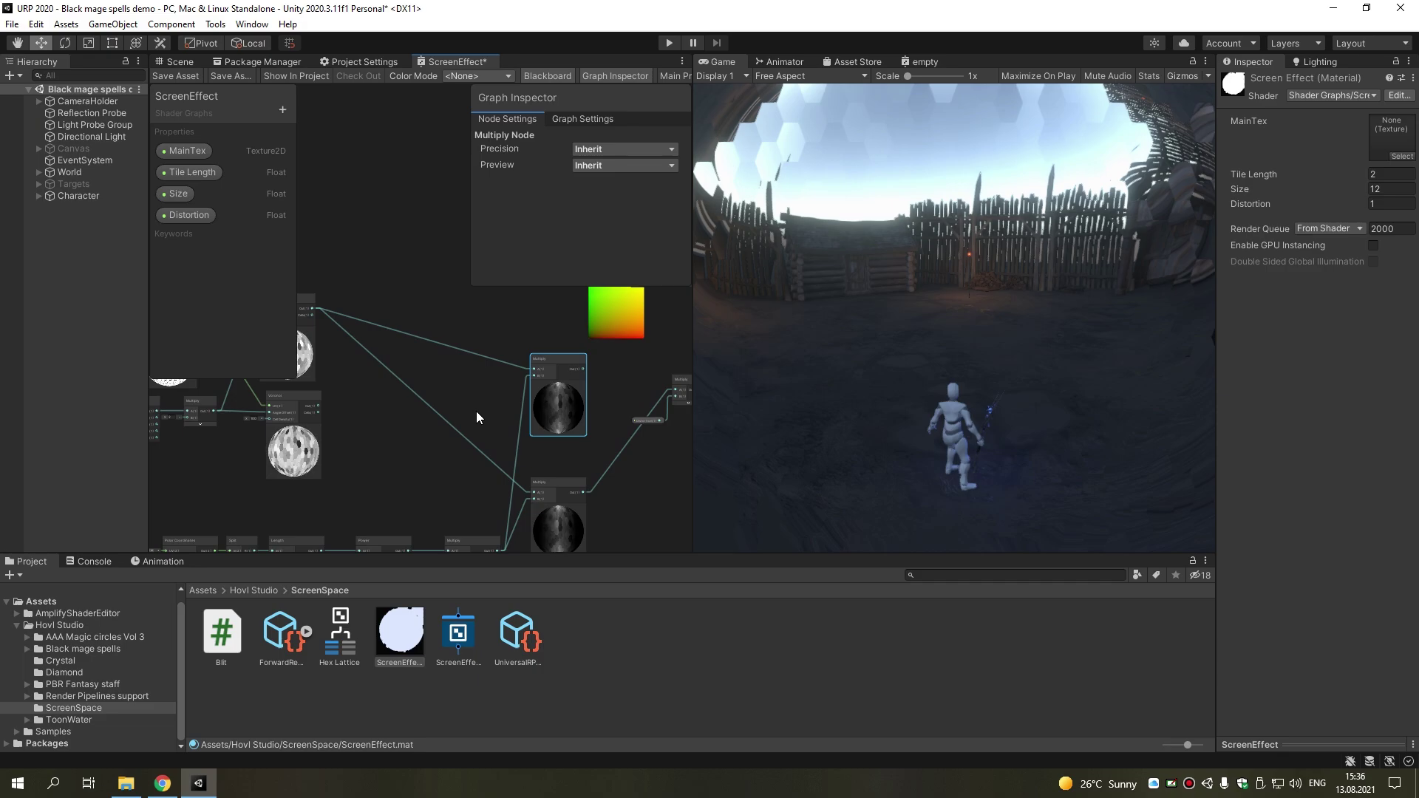
{"action": "mouse_move", "coordinate": [312, 406]}
{"action": "left_mouse_down"}
{"action": "mouse_move", "coordinate": [517, 383]}
{"action": "mouse_move", "coordinate": [533, 367]}
{"action": "left_mouse_up"}
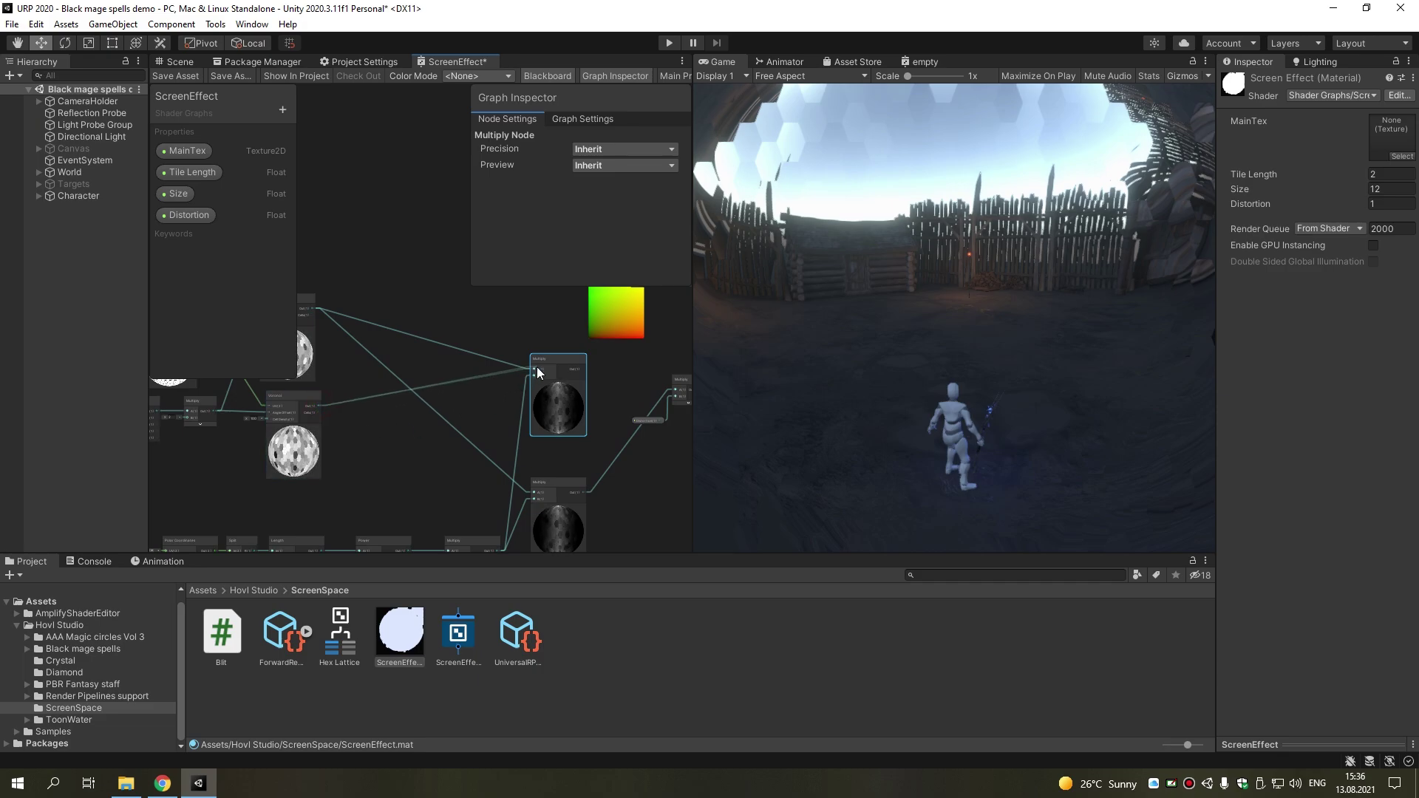
{"action": "middle_click_drag", "start_coordinate": [475, 451], "coordinate": [470, 405]}
Feed the Voronoi product into the Add node's B input and save the shader graph
{"action": "middle_click_drag", "start_coordinate": [583, 388], "coordinate": [413, 450]}
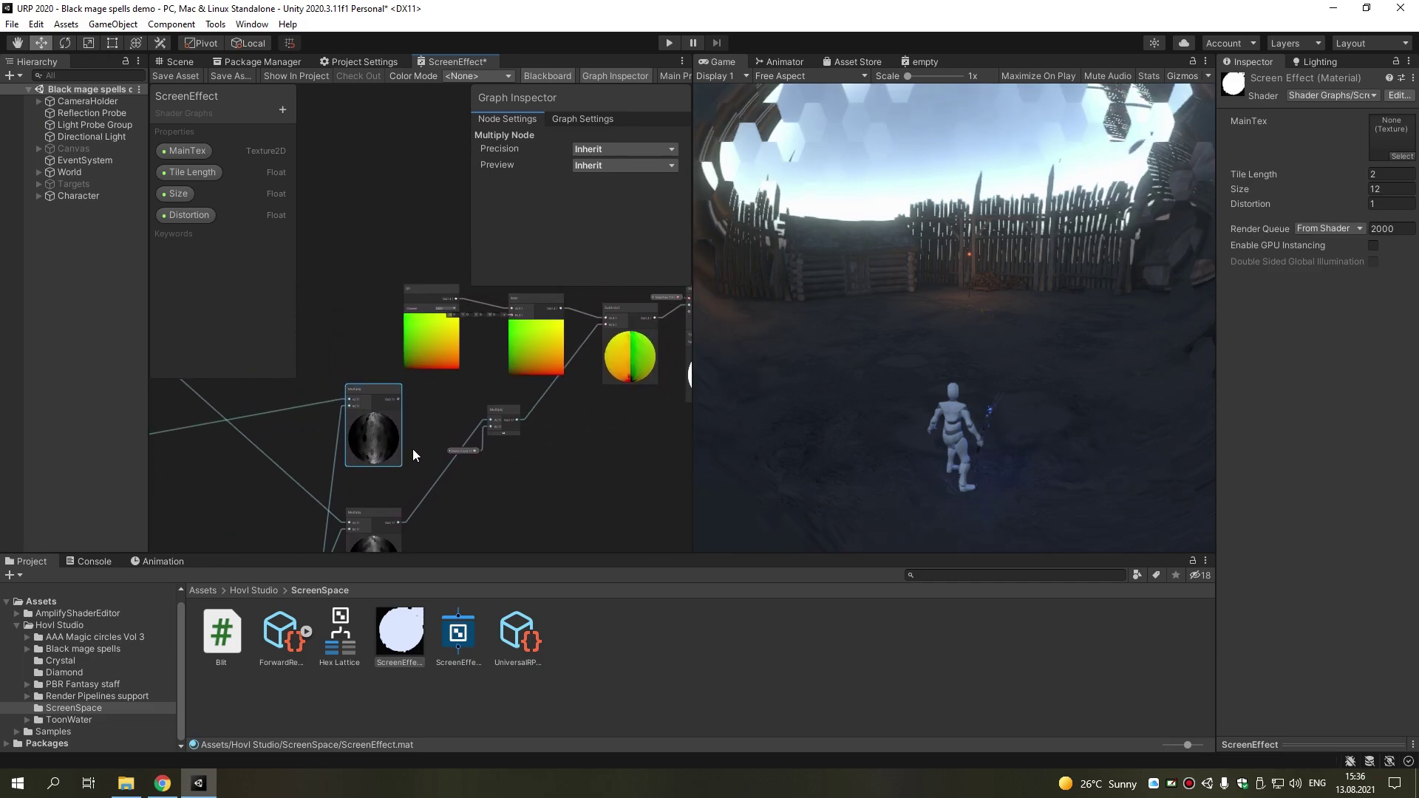
{"action": "scroll", "coordinate": [401, 405], "scroll_direction": "up", "scroll_amount": 3}
{"action": "middle_click_drag", "start_coordinate": [450, 403], "coordinate": [375, 470]}
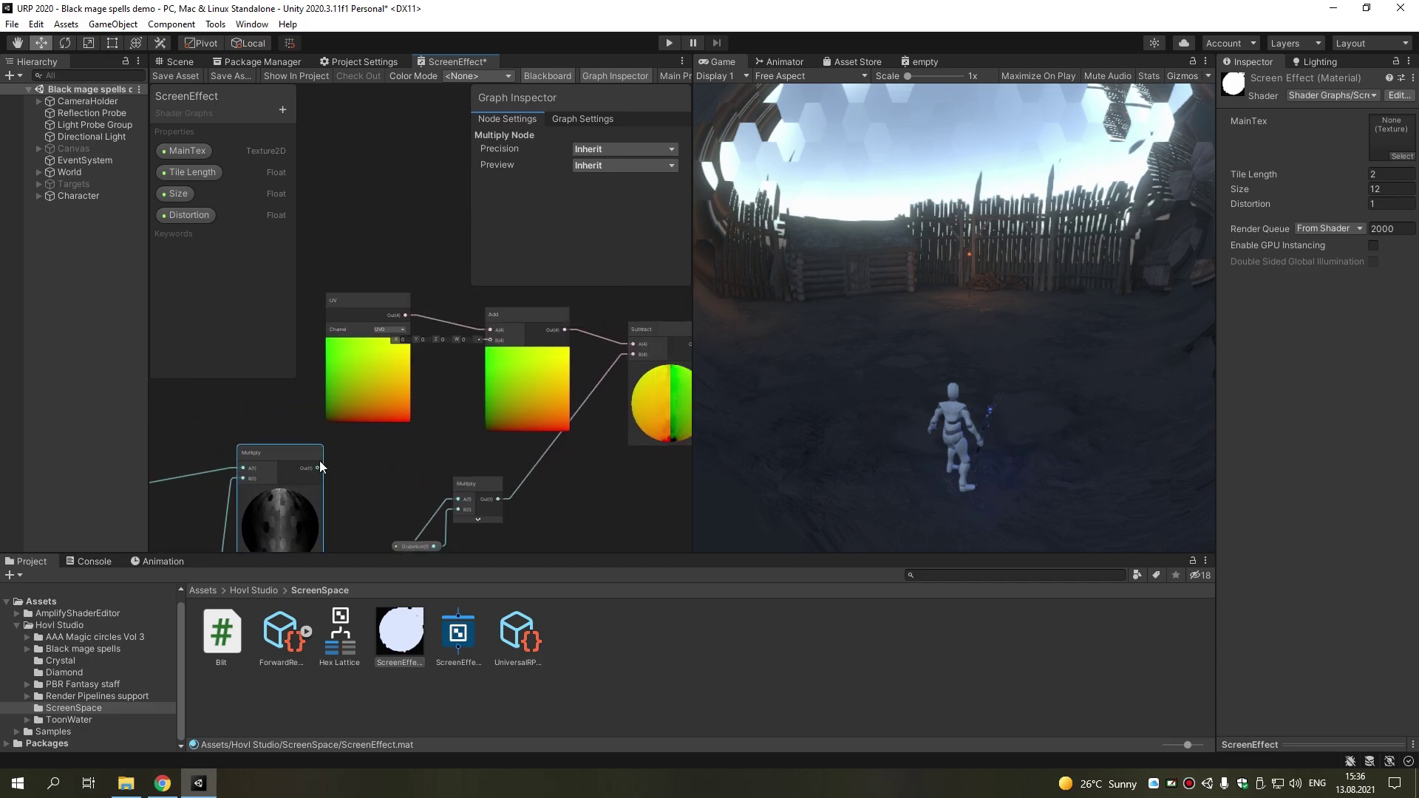
{"action": "left_click_drag", "start_coordinate": [498, 349], "coordinate": [494, 342]}
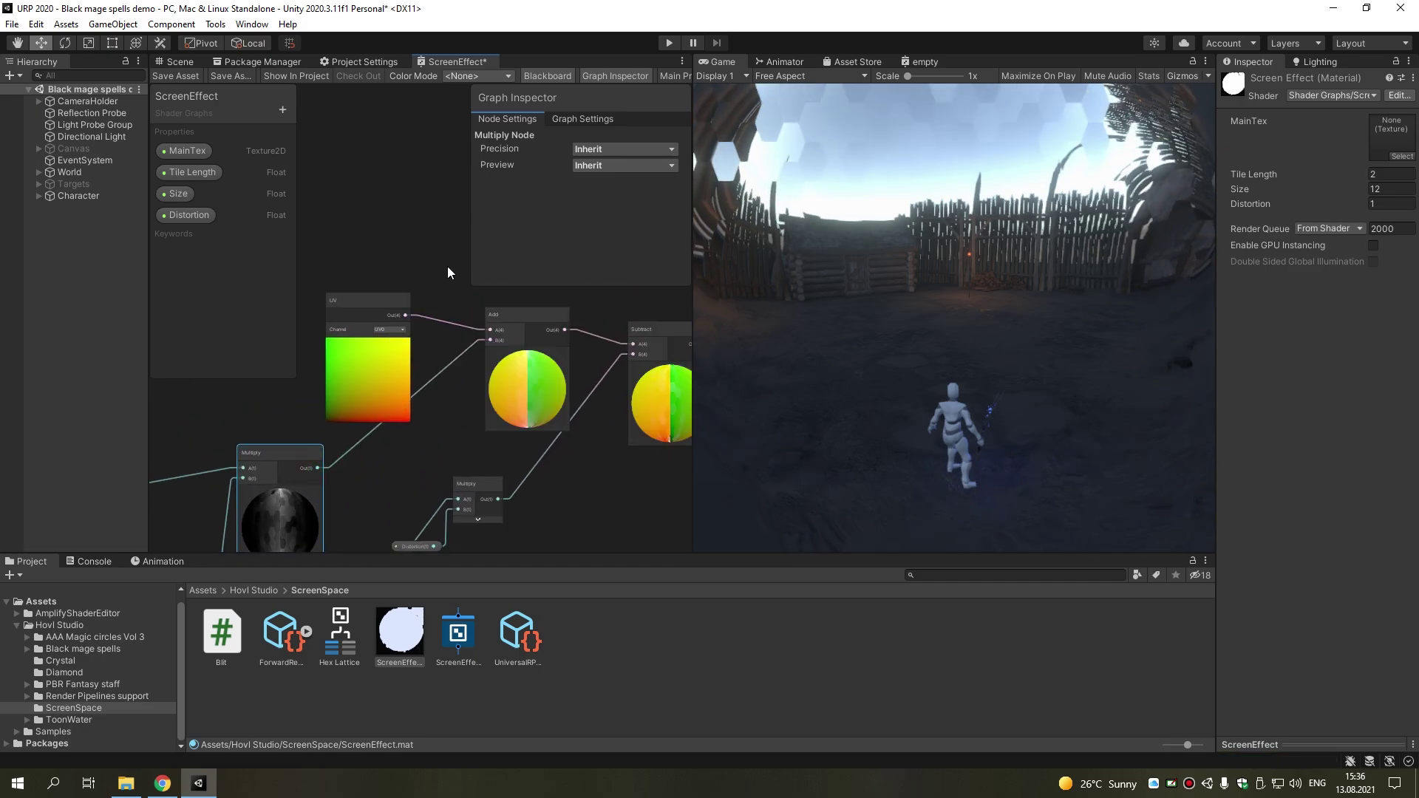
{"action": "left_click", "coordinate": [188, 77]}
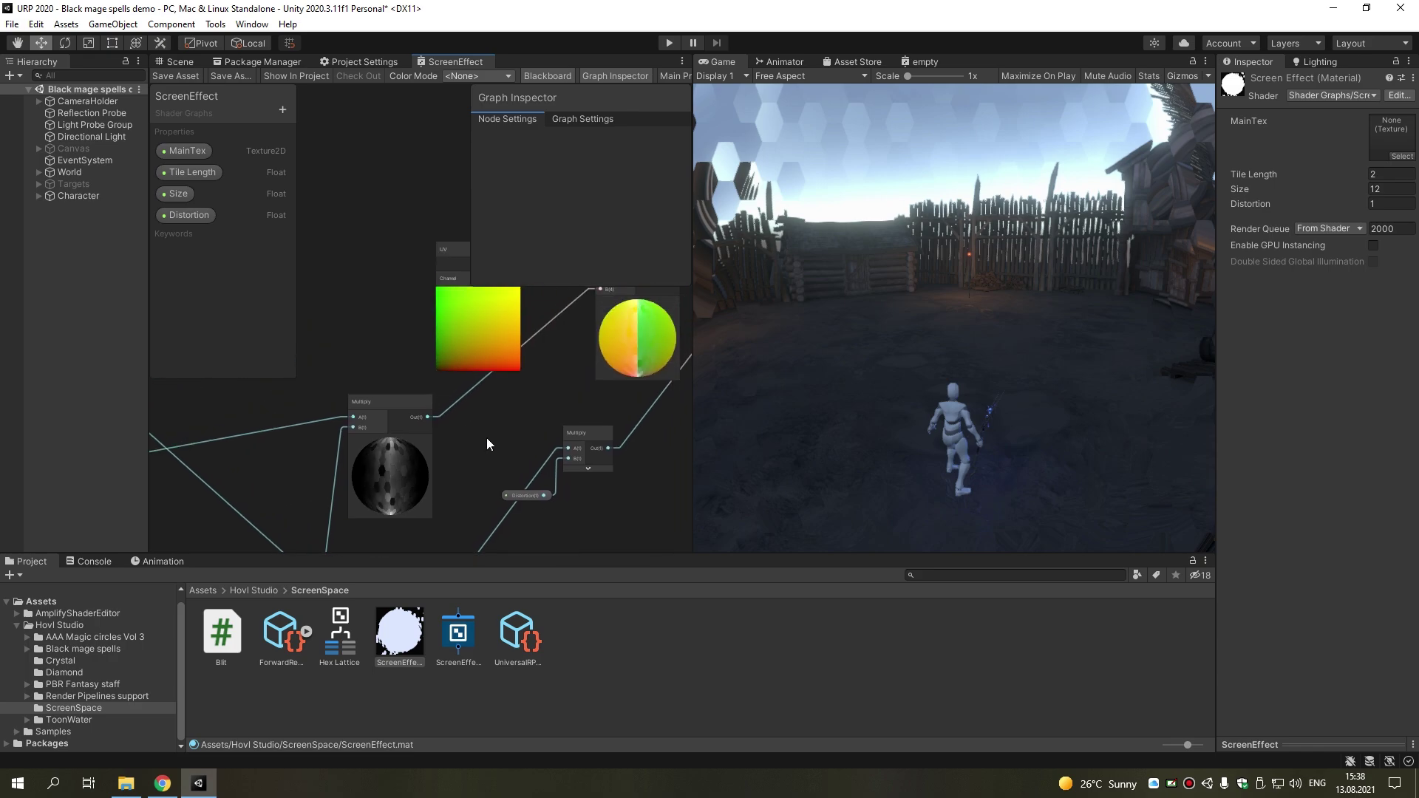
Duplicate a Multiply node and collapse the new node's preview
{"action": "scroll", "coordinate": [523, 460], "scroll_direction": "up", "scroll_amount": 1}
{"action": "left_click", "coordinate": [496, 486]}
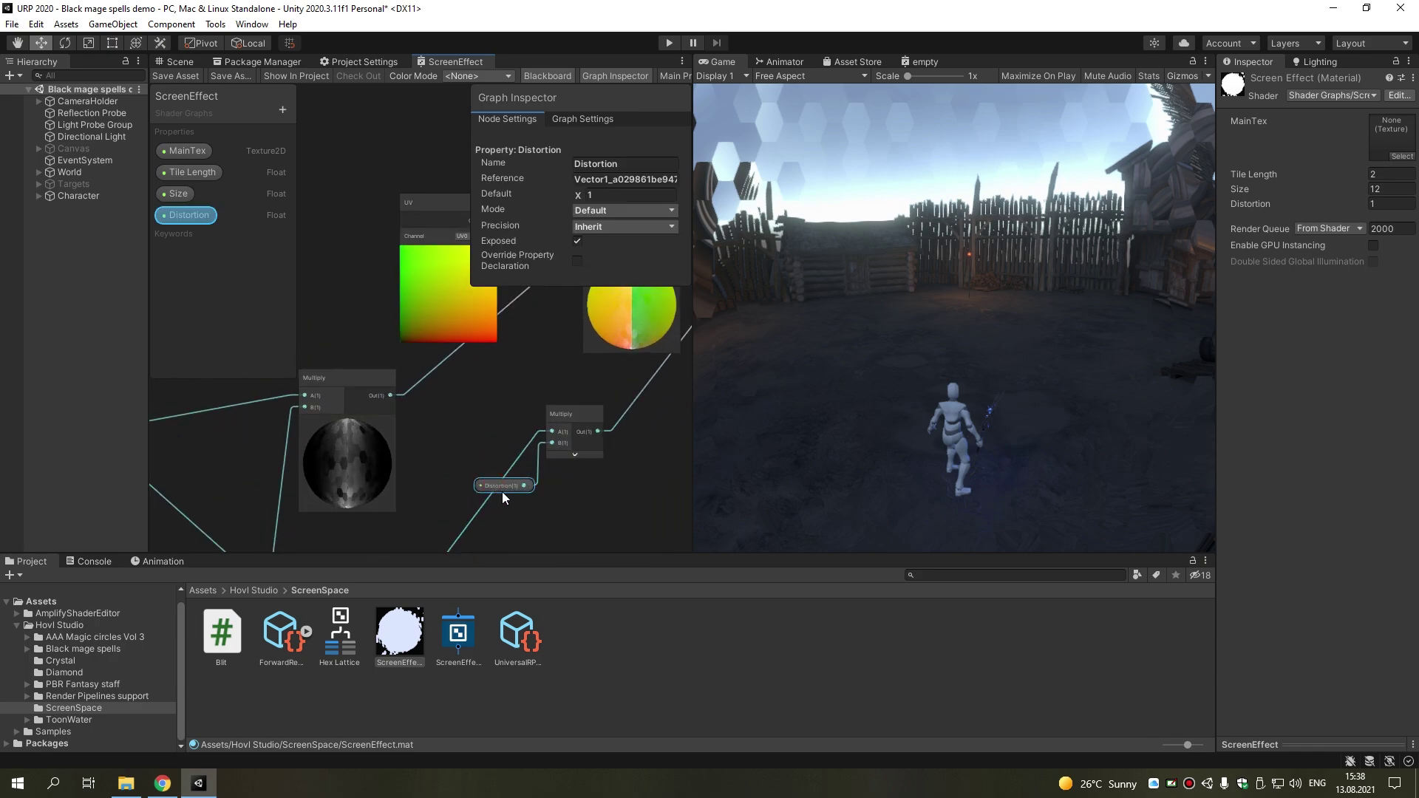
{"action": "scroll", "coordinate": [460, 507], "scroll_direction": "down", "scroll_amount": 2}
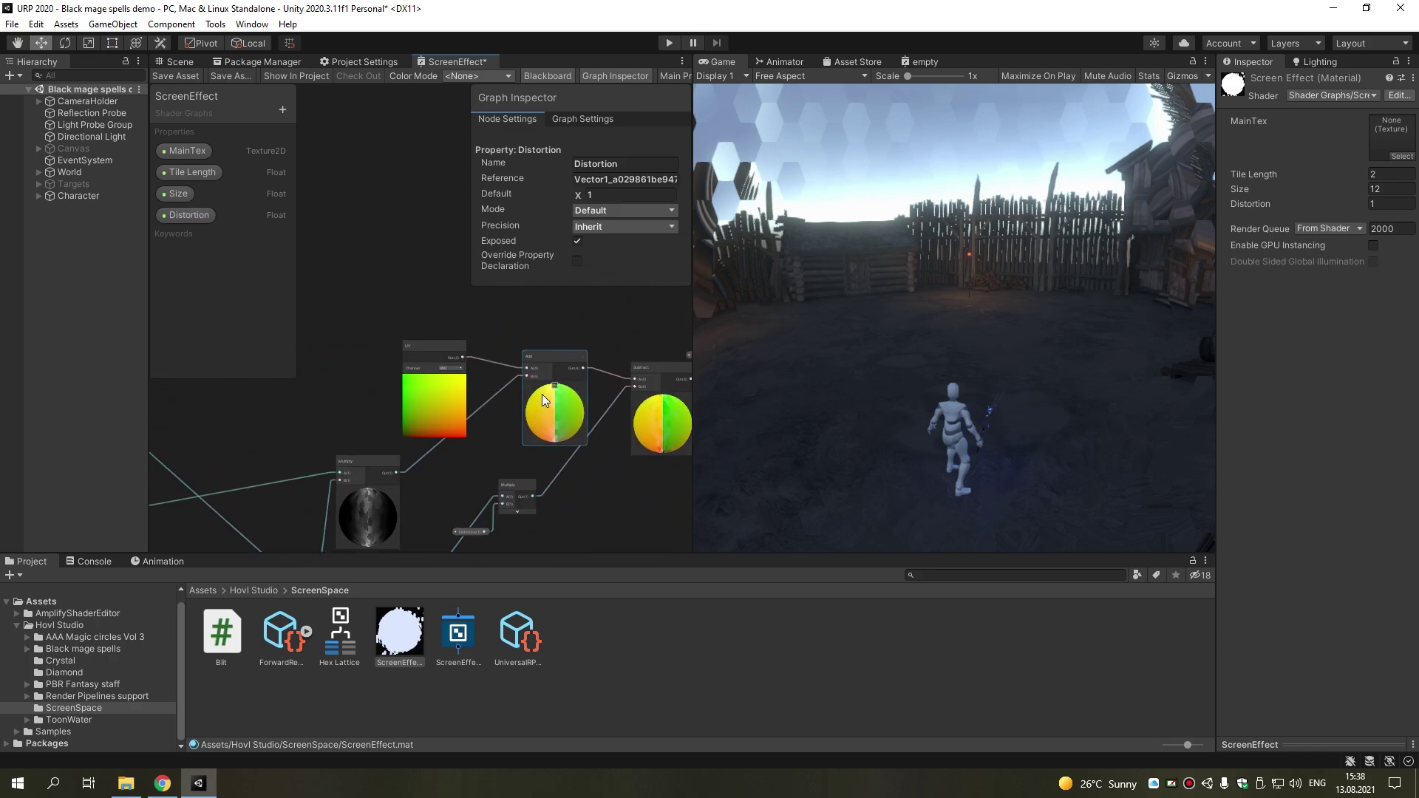
{"action": "scroll", "coordinate": [542, 393], "scroll_direction": "up", "scroll_amount": 3}
{"action": "scroll", "coordinate": [536, 444], "scroll_direction": "down", "scroll_amount": 3}
{"action": "scroll", "coordinate": [465, 455], "scroll_direction": "up", "scroll_amount": 2}
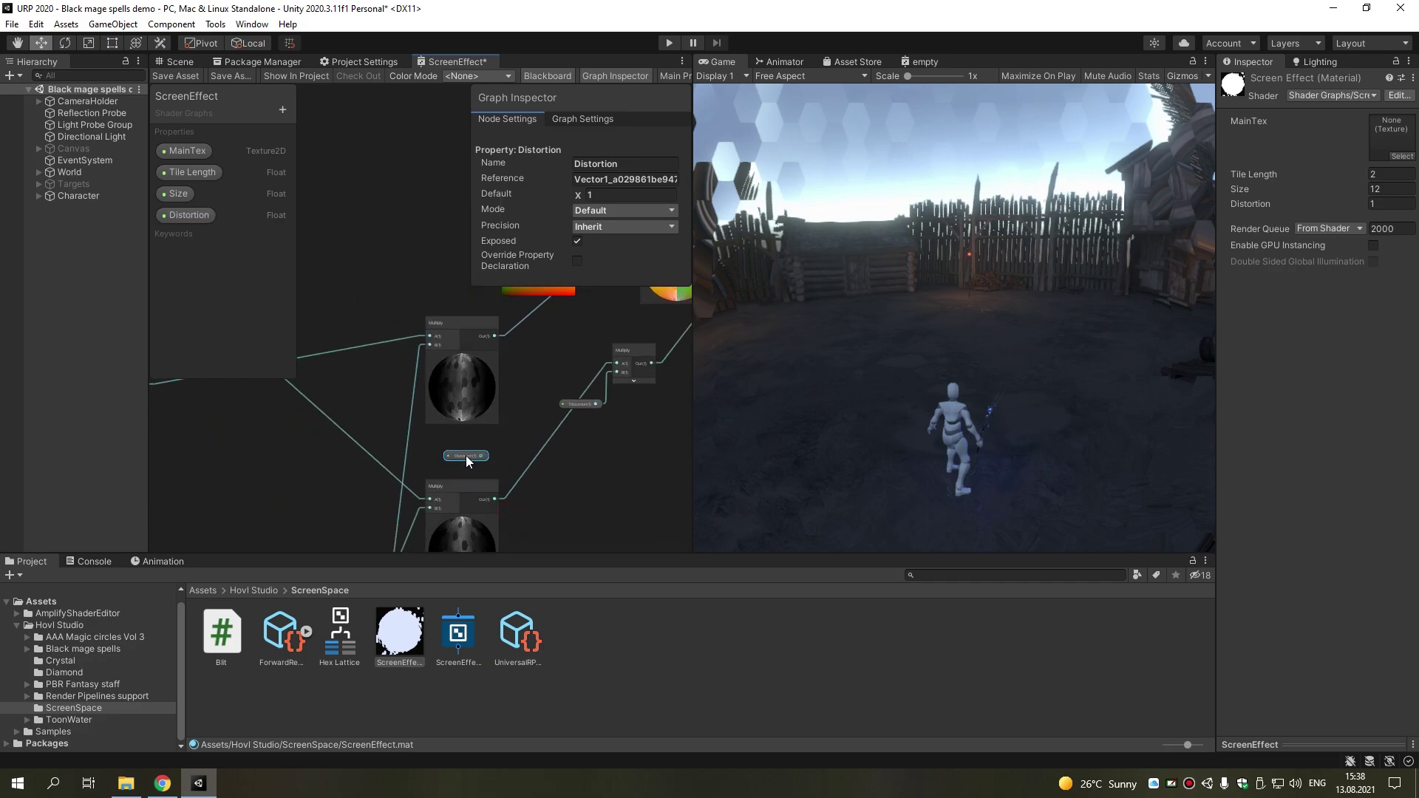
{"action": "left_click_drag", "start_coordinate": [482, 387], "coordinate": [427, 380]}
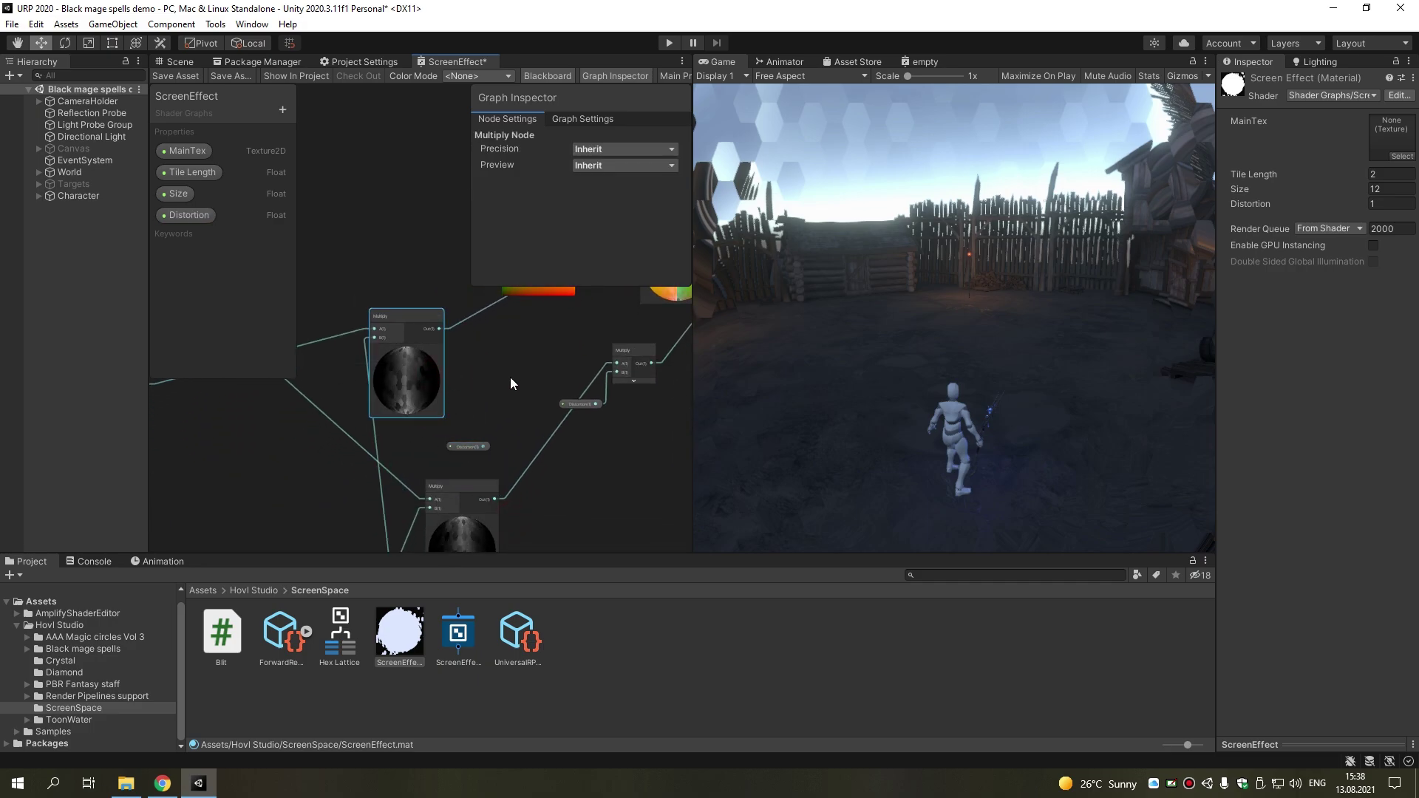
{"action": "key", "text": "ctrl+d"}
{"action": "left_click", "coordinate": [538, 414]}
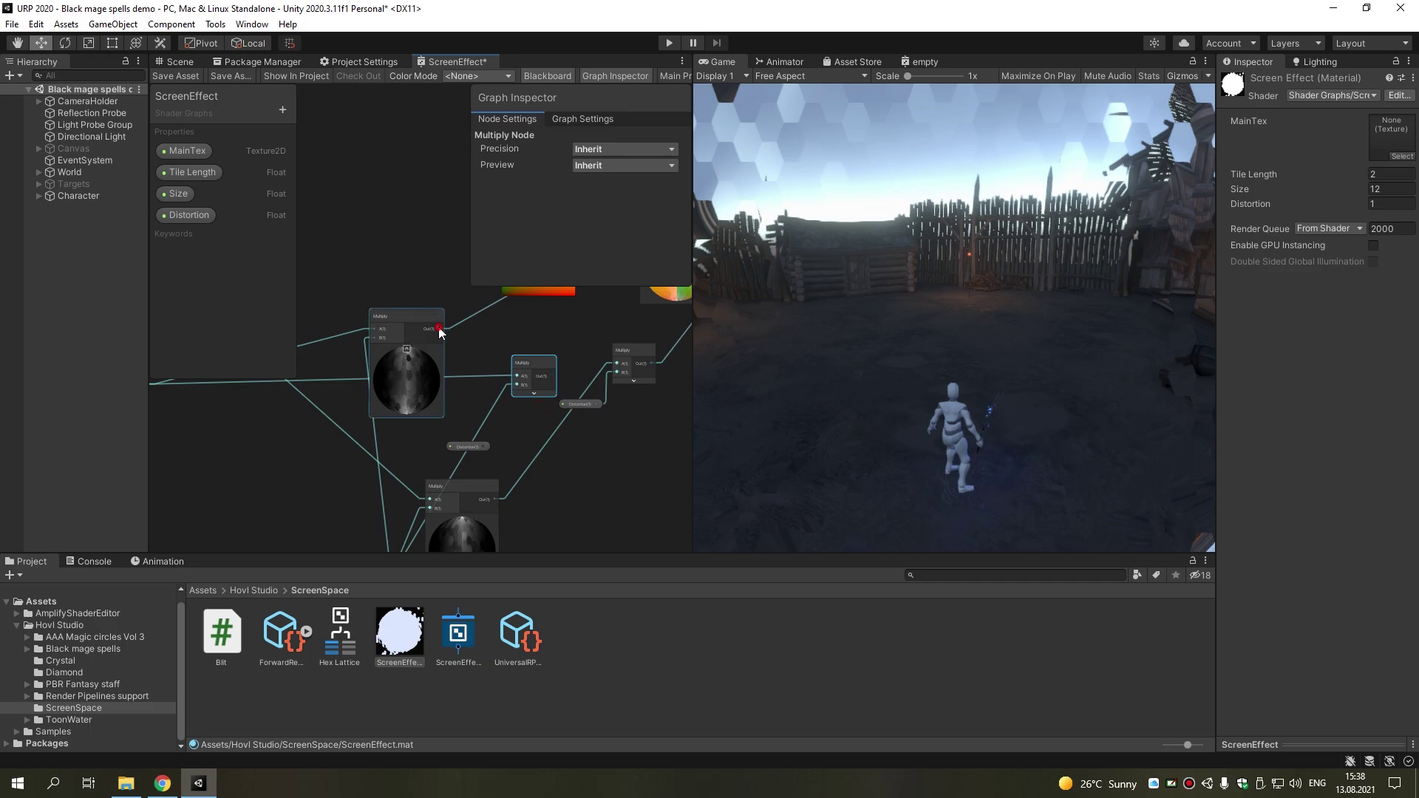
Route the Distortion-scaled Voronoi product into Add's B, save, and test Distortion values 4.42, -1.6, then 1
{"action": "left_click", "coordinate": [583, 405]}
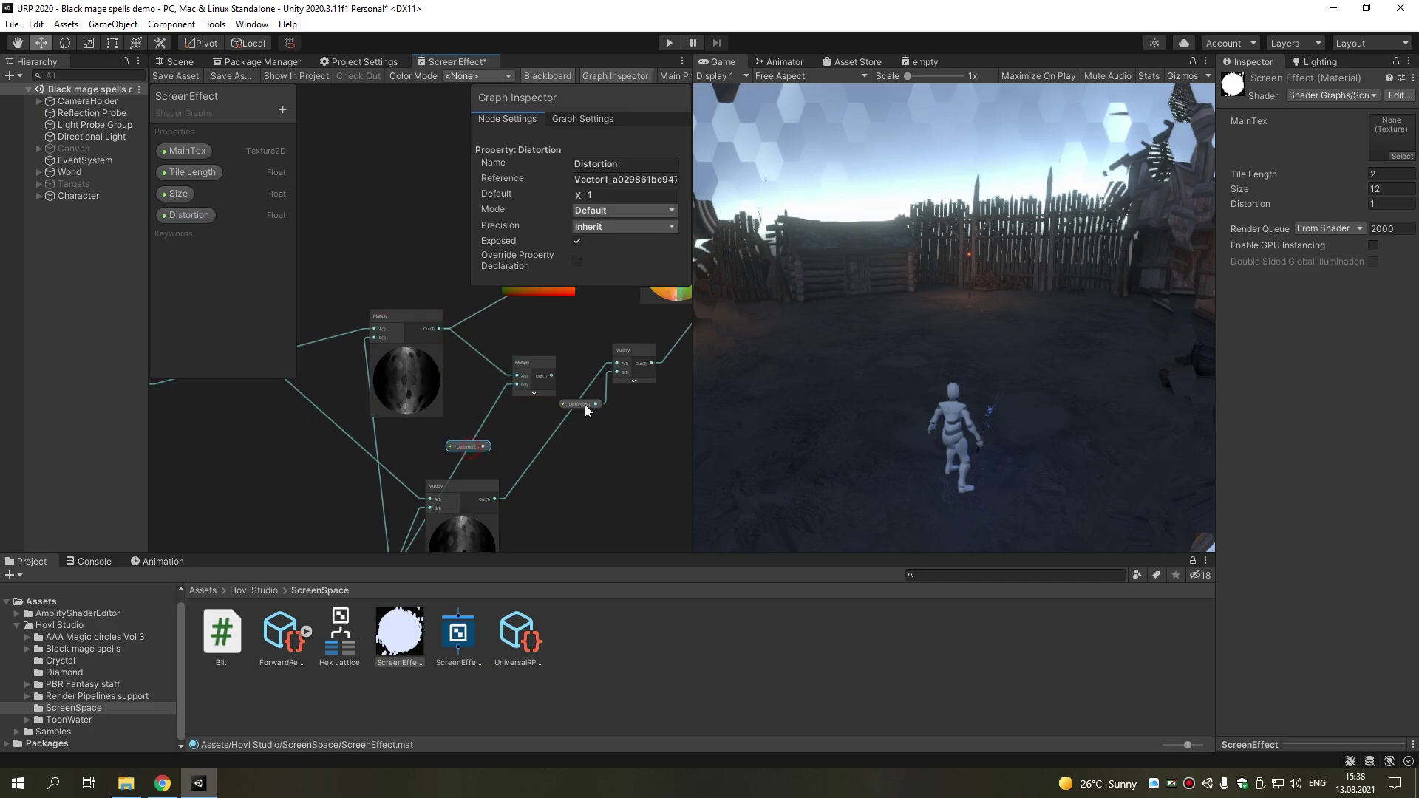
{"action": "left_click_drag", "start_coordinate": [520, 384], "coordinate": [540, 364]}
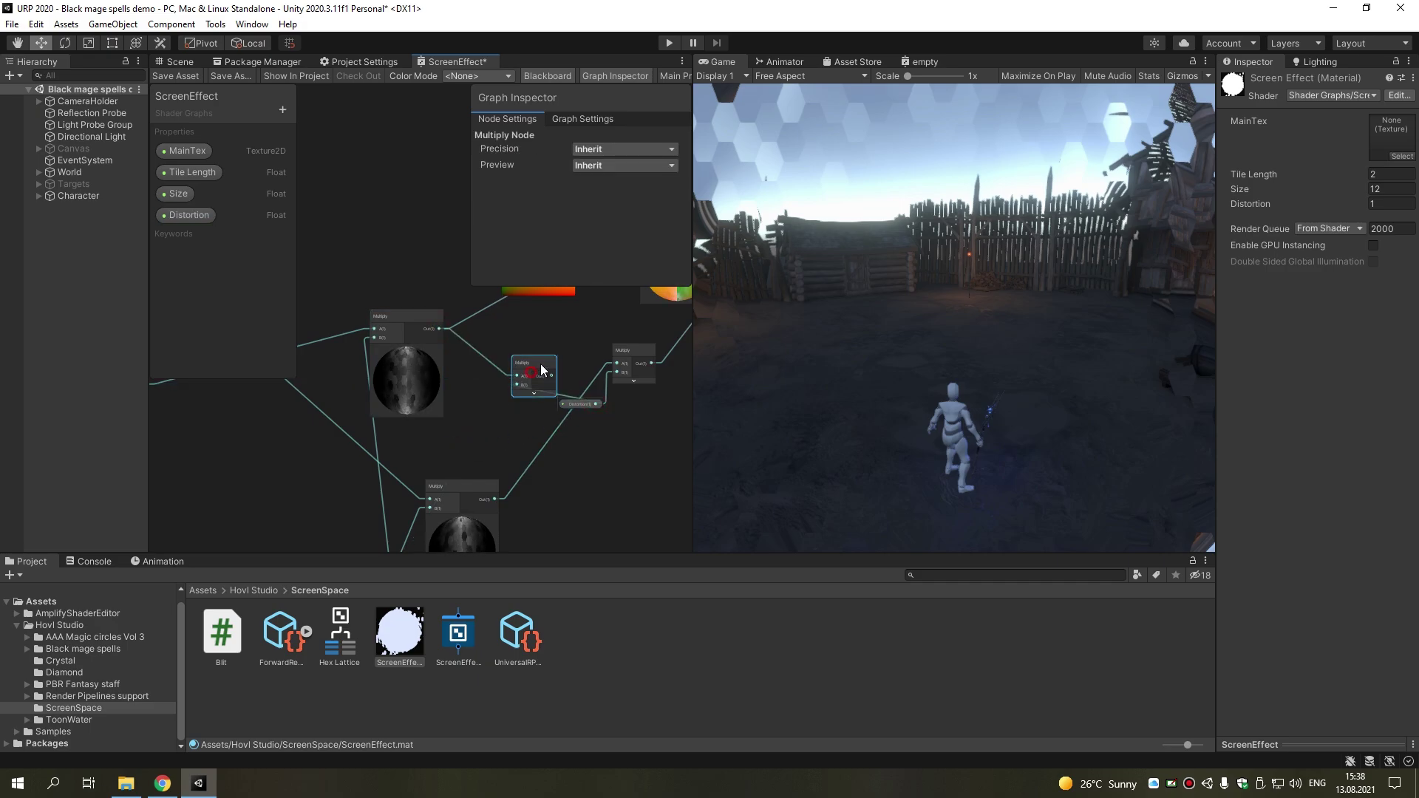
{"action": "middle_click_drag", "start_coordinate": [539, 383], "coordinate": [473, 423]}
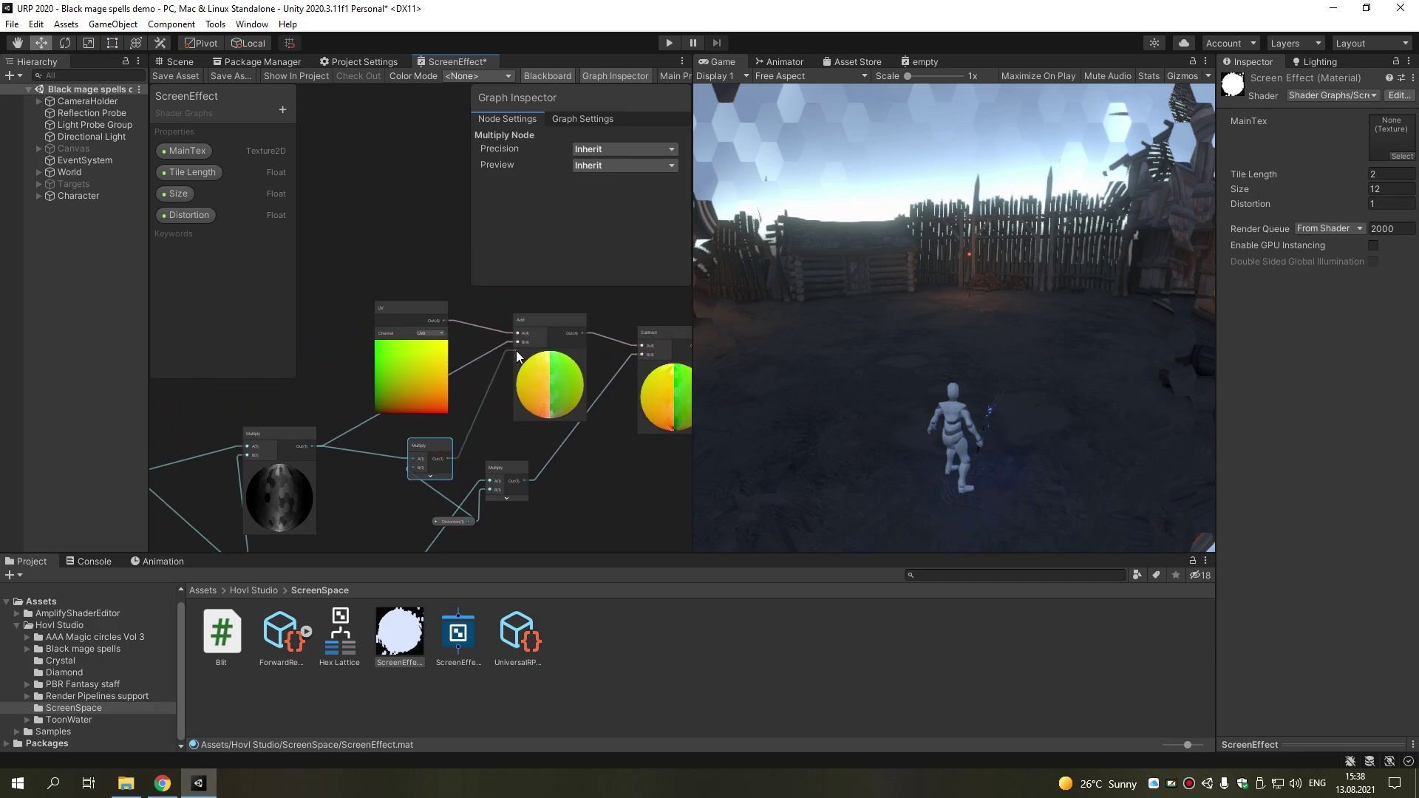
{"action": "left_click_drag", "start_coordinate": [516, 355], "coordinate": [517, 342]}
{"action": "left_click", "coordinate": [196, 81]}
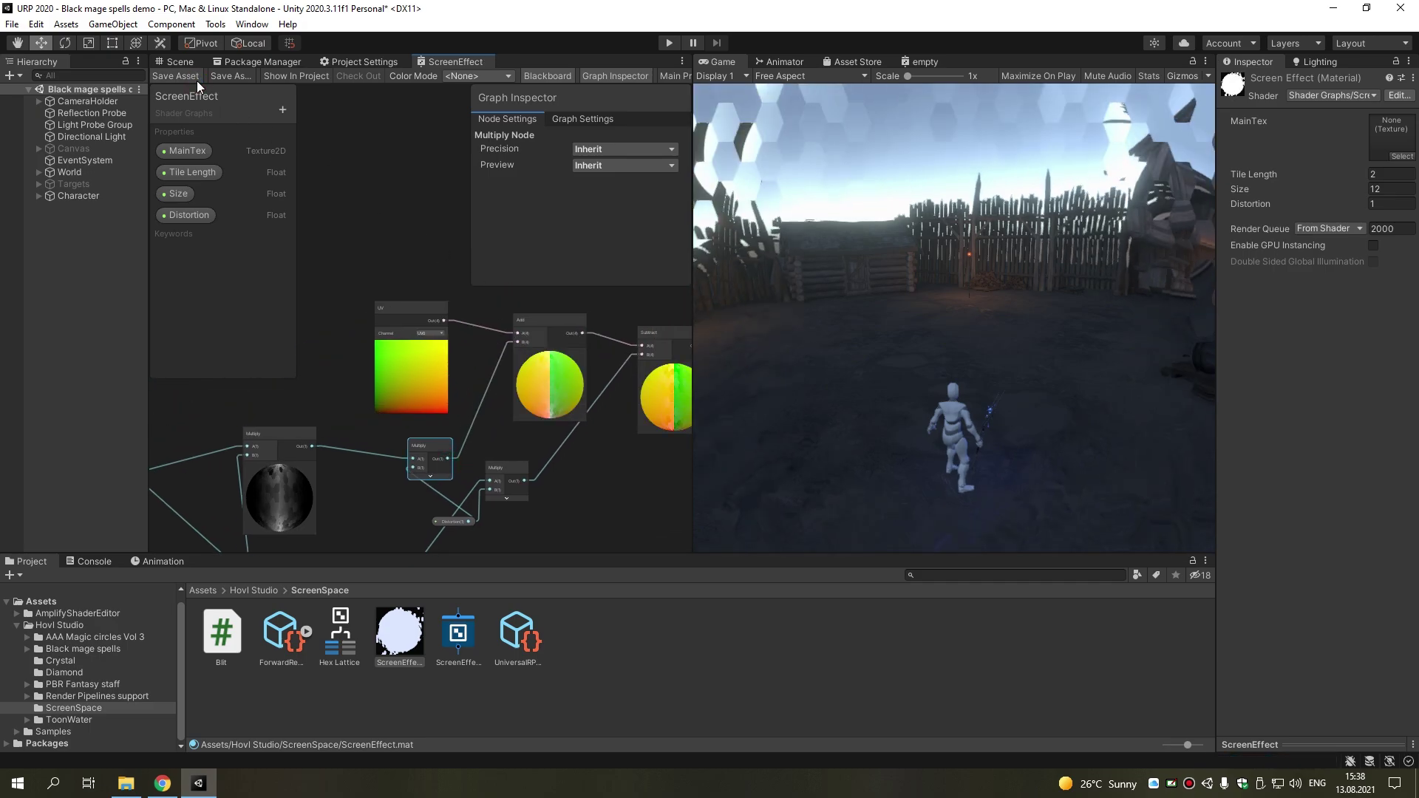
{"action": "mouse_move", "coordinate": [1353, 207]}
{"action": "left_mouse_down"}
{"action": "mouse_move", "coordinate": [33, 210]}
{"action": "mouse_move", "coordinate": [1372, 220]}
{"action": "left_mouse_up"}
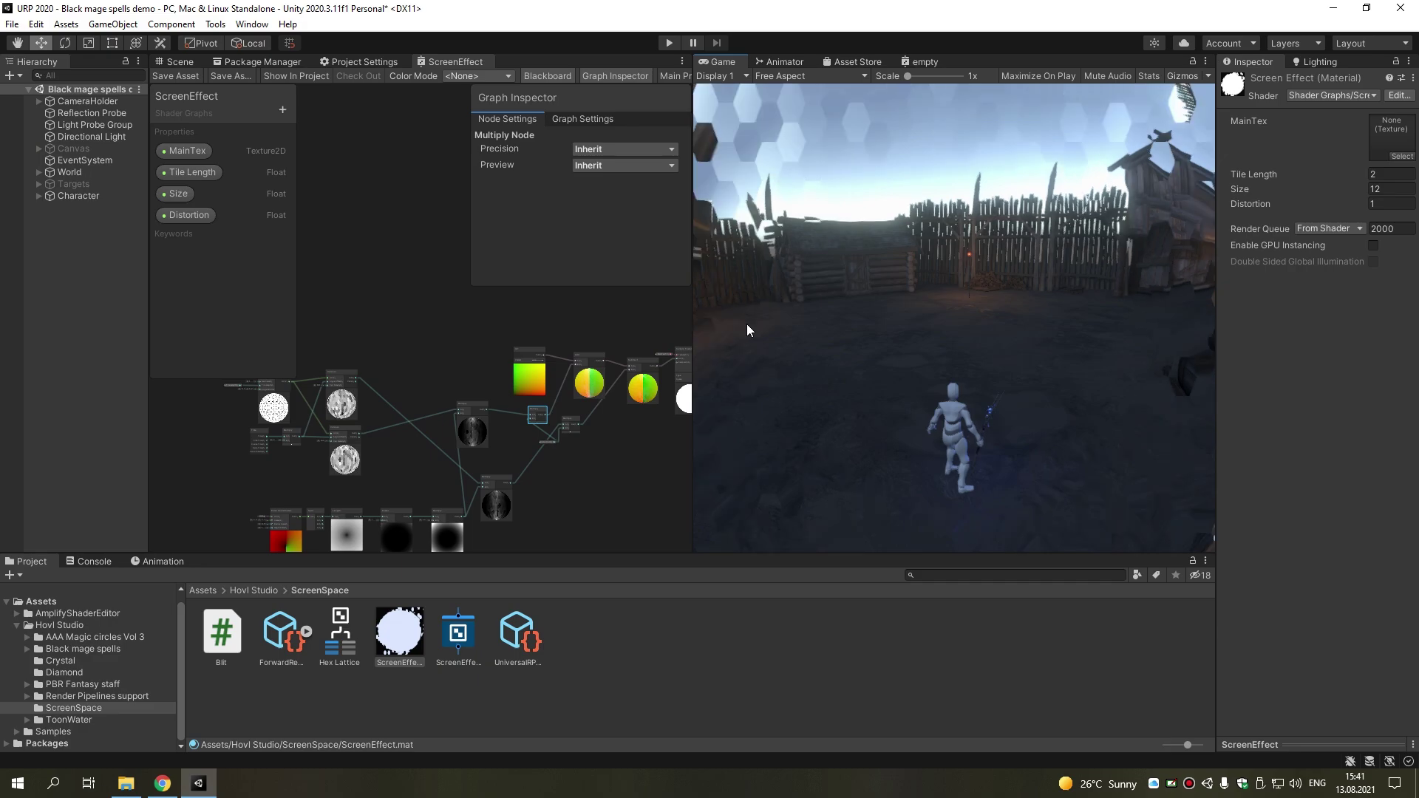
Add a One Minus node from the Hex Lattice output to invert the pattern
{"action": "scroll", "coordinate": [537, 393], "scroll_direction": "down", "scroll_amount": 2}
{"action": "scroll", "coordinate": [477, 396], "scroll_direction": "up", "scroll_amount": 4}
{"action": "scroll", "coordinate": [486, 380], "scroll_direction": "up", "scroll_amount": 3}
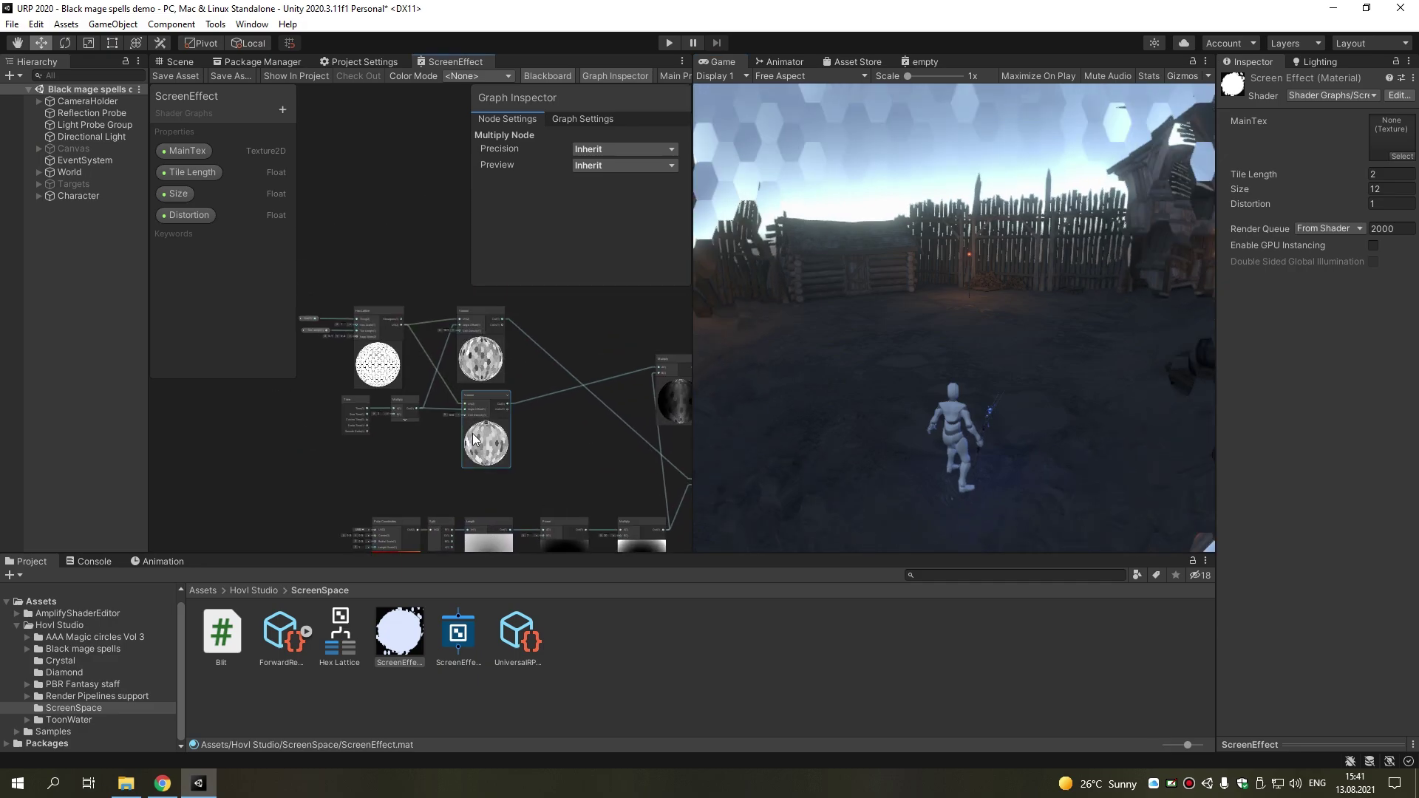
{"action": "scroll", "coordinate": [444, 411], "scroll_direction": "up", "scroll_amount": 2}
{"action": "left_click", "coordinate": [388, 320]}
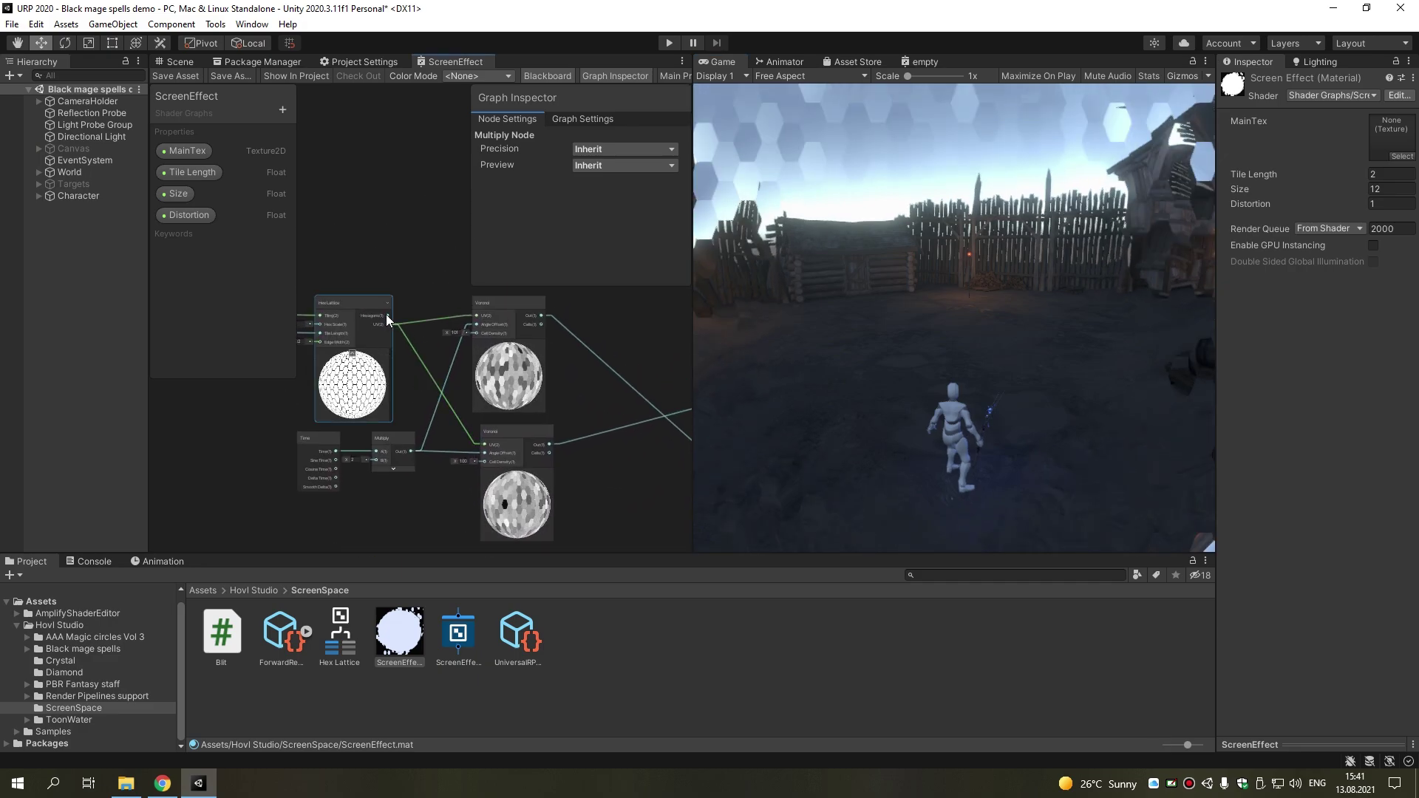
{"action": "middle_click_drag", "start_coordinate": [630, 521], "coordinate": [618, 494]}
{"action": "key", "text": "space"}
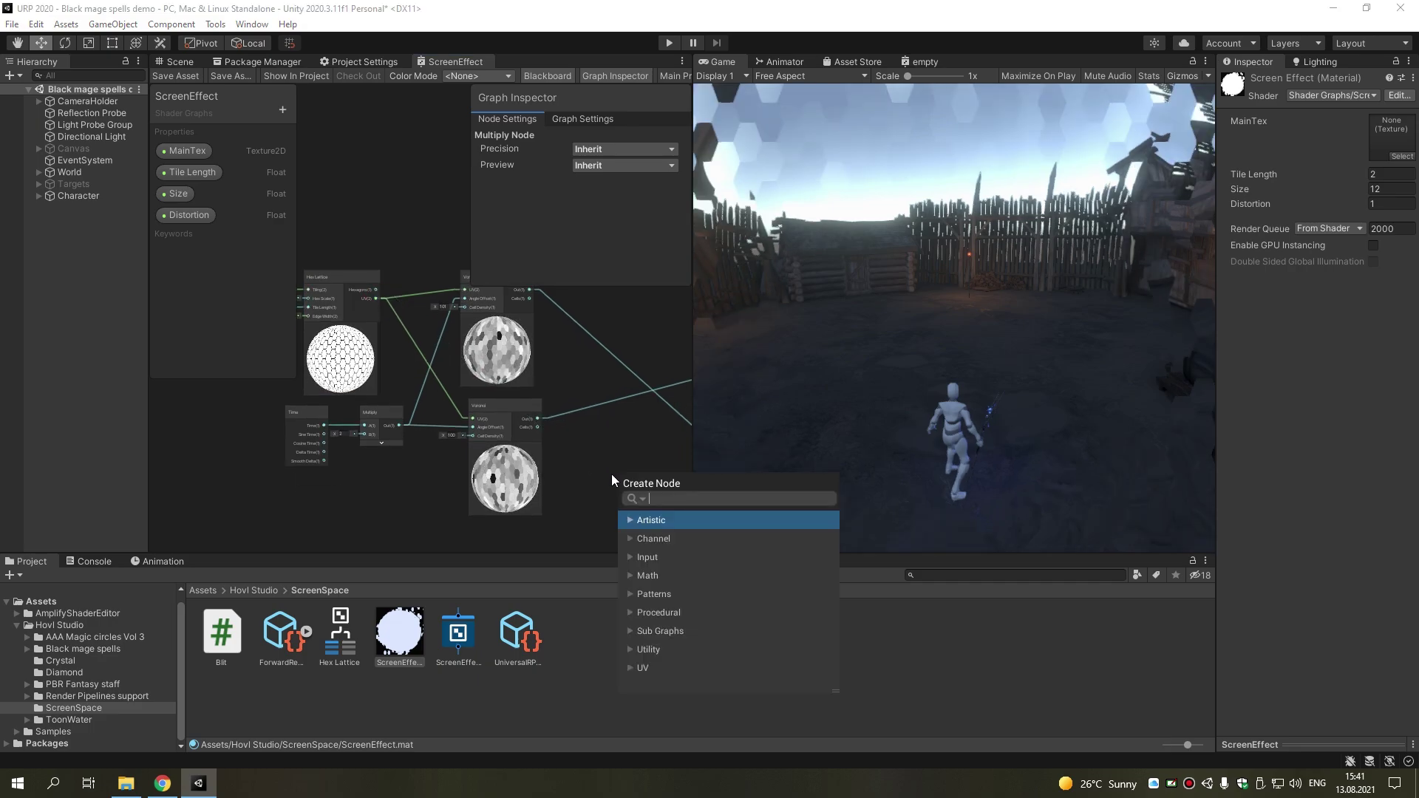
{"action": "type", "text": "dither"}
{"action": "left_click", "coordinate": [672, 559]}
Add a Saturate node after the One Minus node to clamp the inverted pattern
{"action": "scroll", "coordinate": [587, 448], "scroll_direction": "down", "scroll_amount": 2}
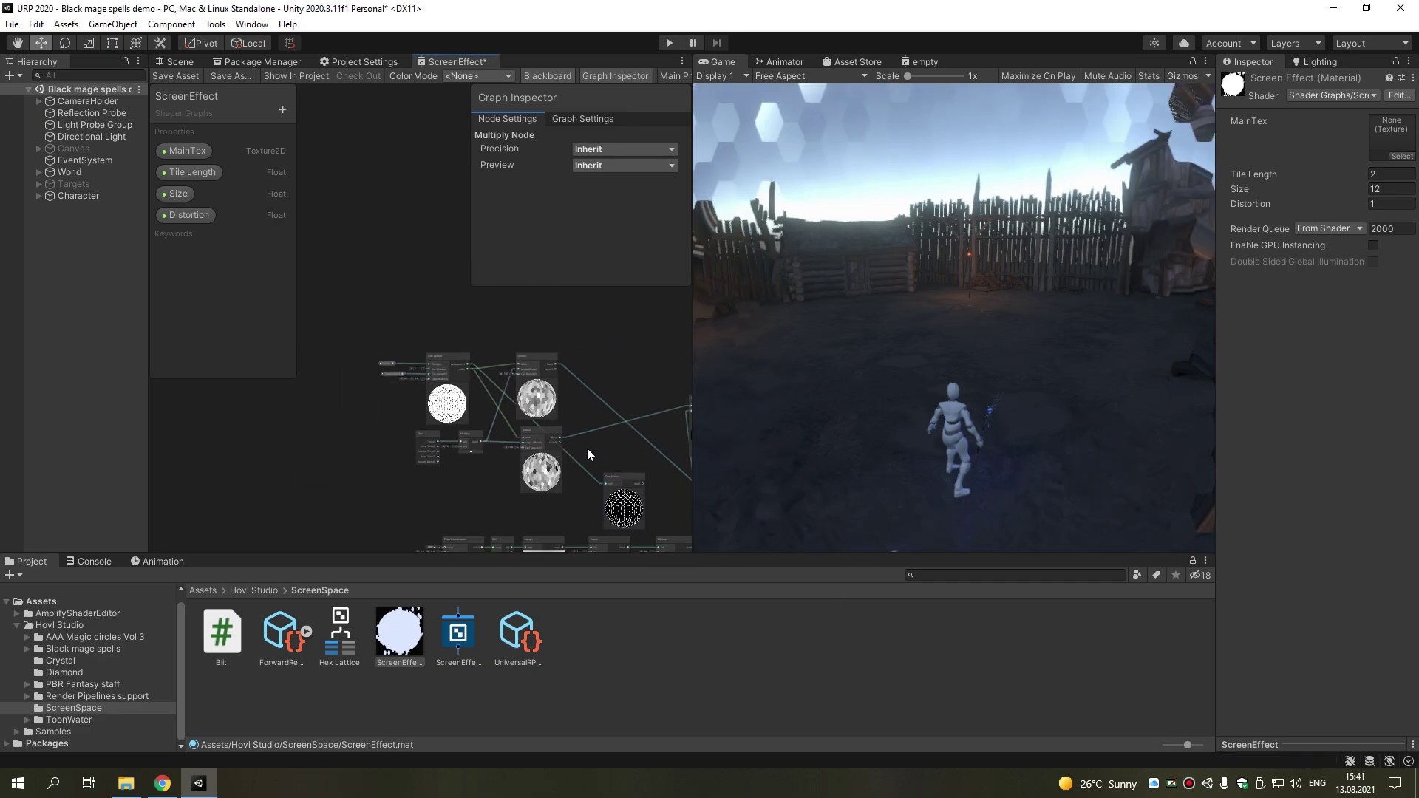
{"action": "scroll", "coordinate": [587, 448], "scroll_direction": "up", "scroll_amount": 2}
{"action": "left_click", "coordinate": [650, 465]}
{"action": "middle_click_drag", "start_coordinate": [650, 466], "coordinate": [398, 398]}
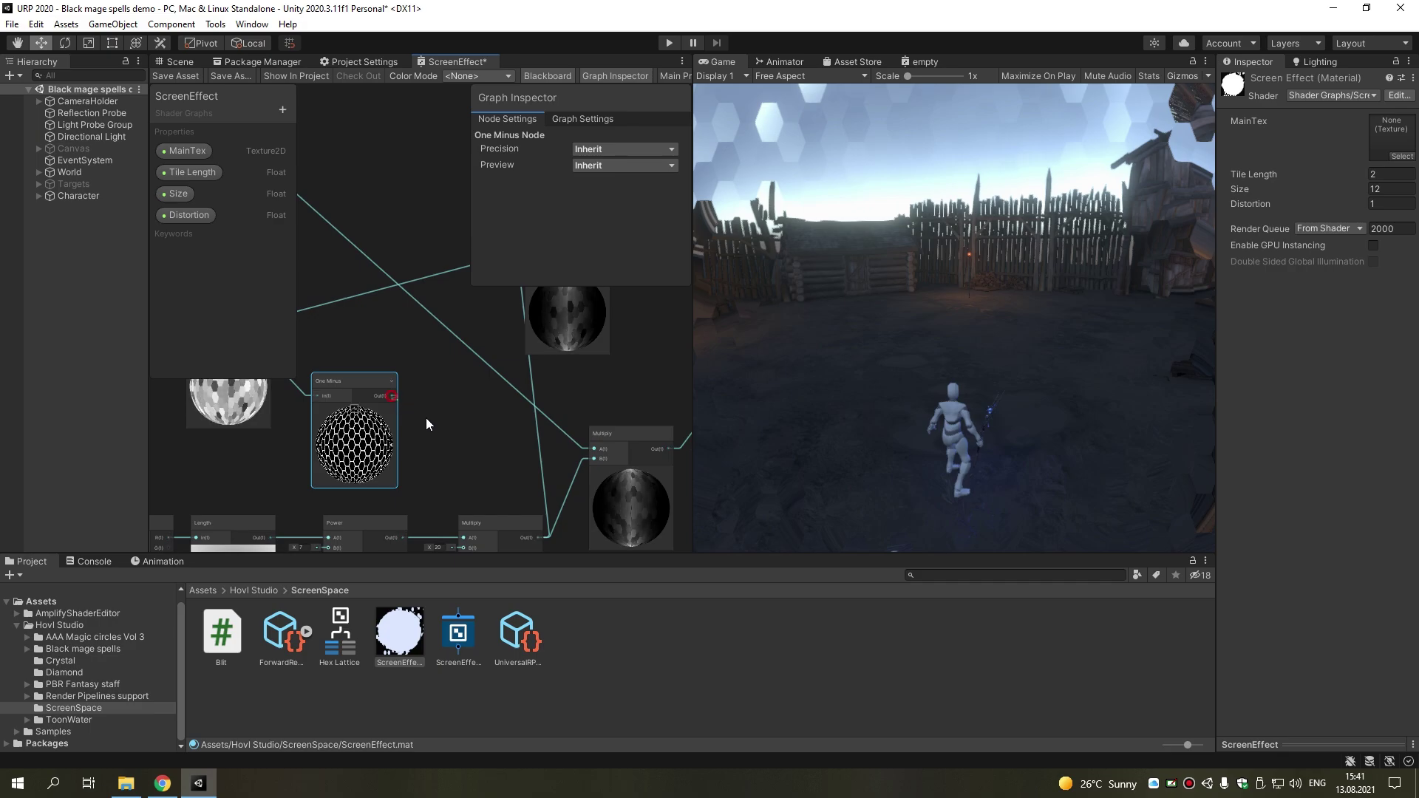
{"action": "left_click_drag", "start_coordinate": [427, 424], "coordinate": [458, 439]}
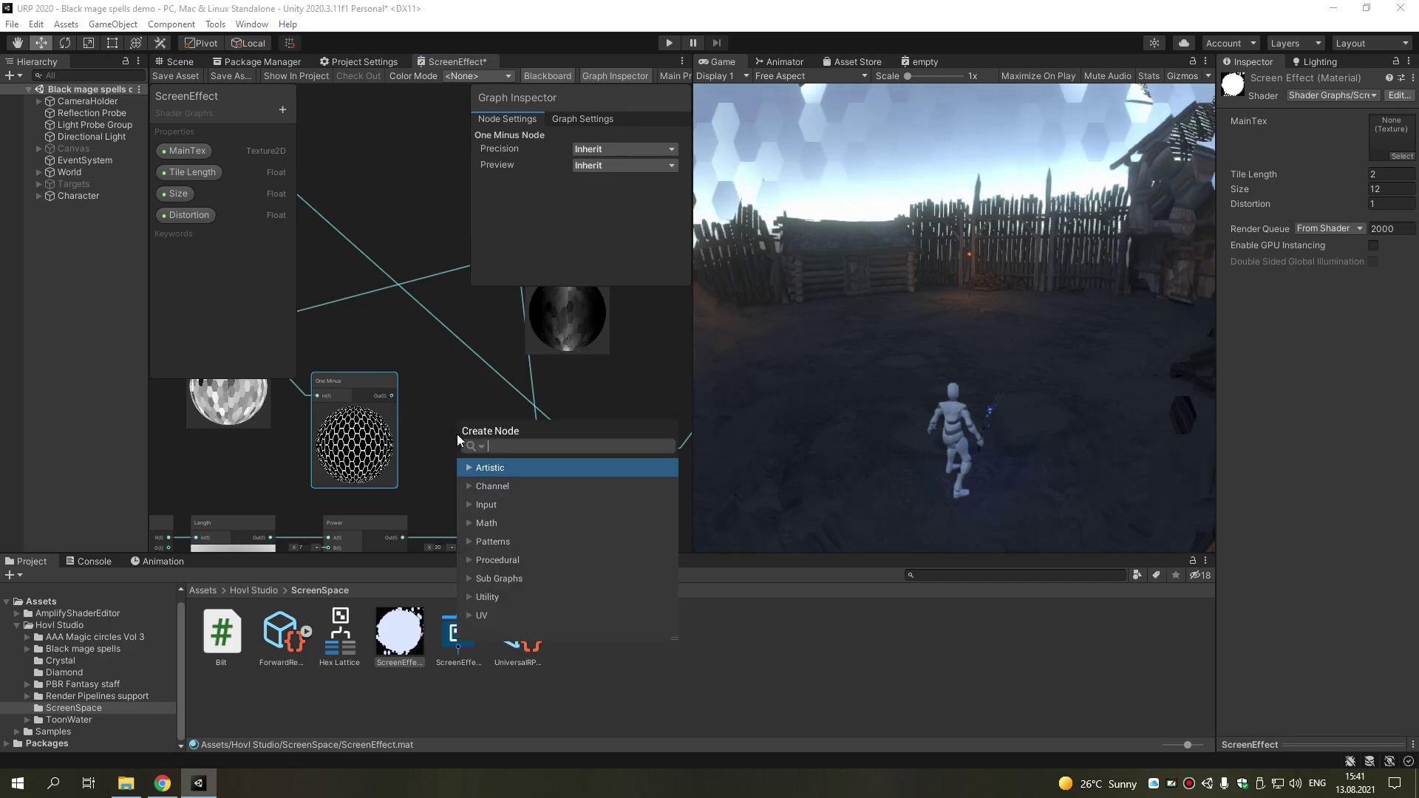
{"action": "type", "text": "satu"}
{"action": "left_click", "coordinate": [521, 577]}
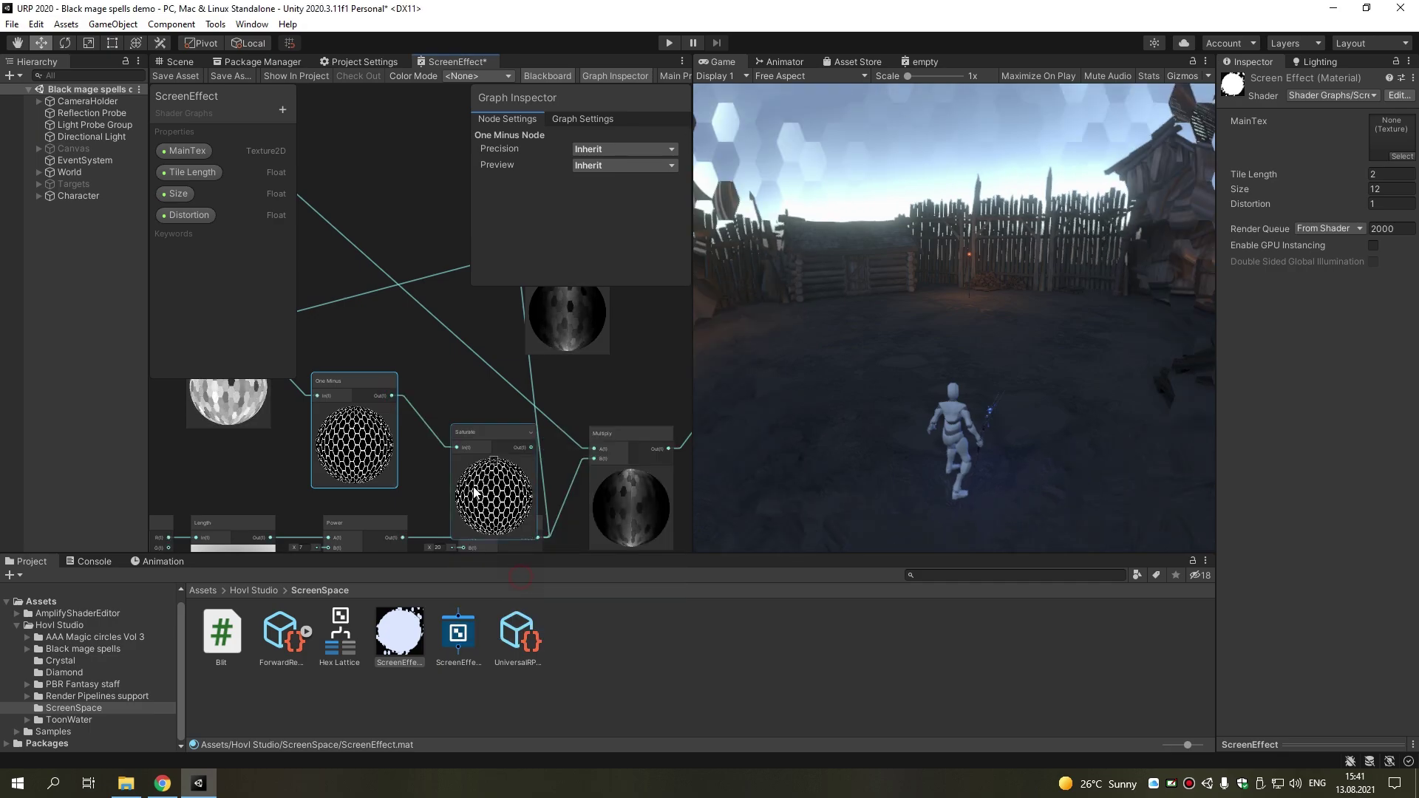
{"action": "left_click", "coordinate": [474, 493]}
Box-select the Hex Lattice and Voronoi node group and move it upward
{"action": "scroll", "coordinate": [525, 441], "scroll_direction": "down", "scroll_amount": 4}
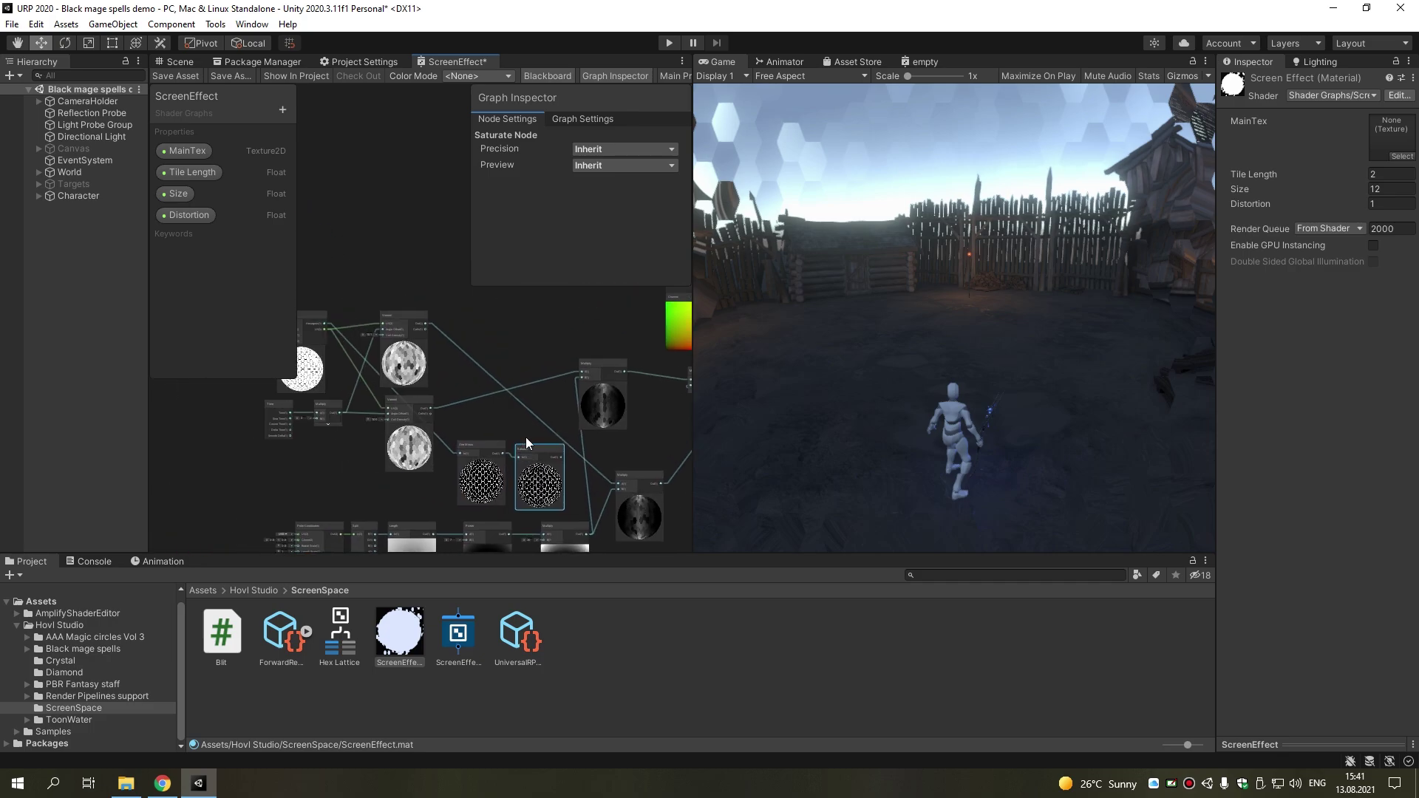
{"action": "left_click_drag", "start_coordinate": [441, 469], "coordinate": [262, 290]}
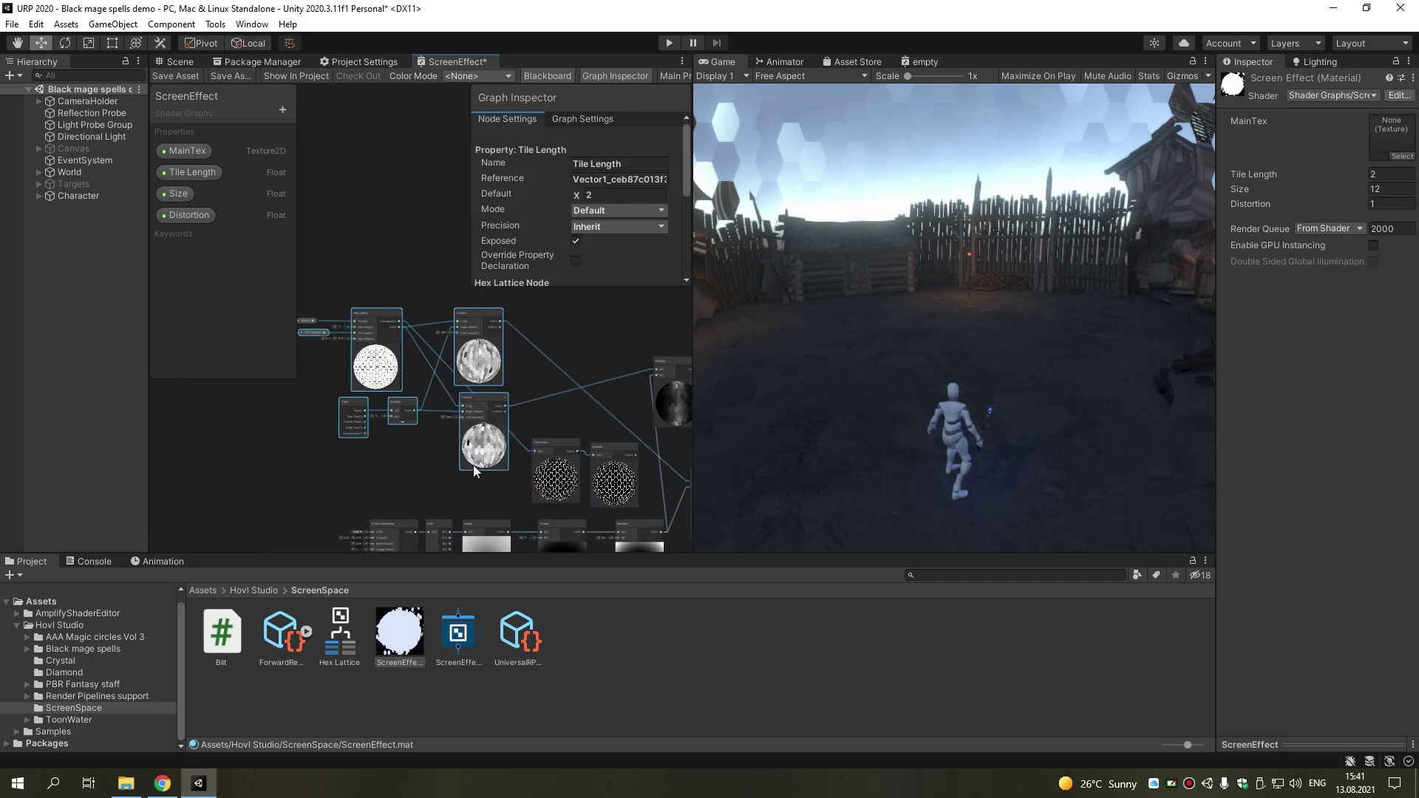
{"action": "left_click_drag", "start_coordinate": [474, 464], "coordinate": [467, 410]}
{"action": "scroll", "coordinate": [370, 374], "scroll_direction": "up", "scroll_amount": 2}
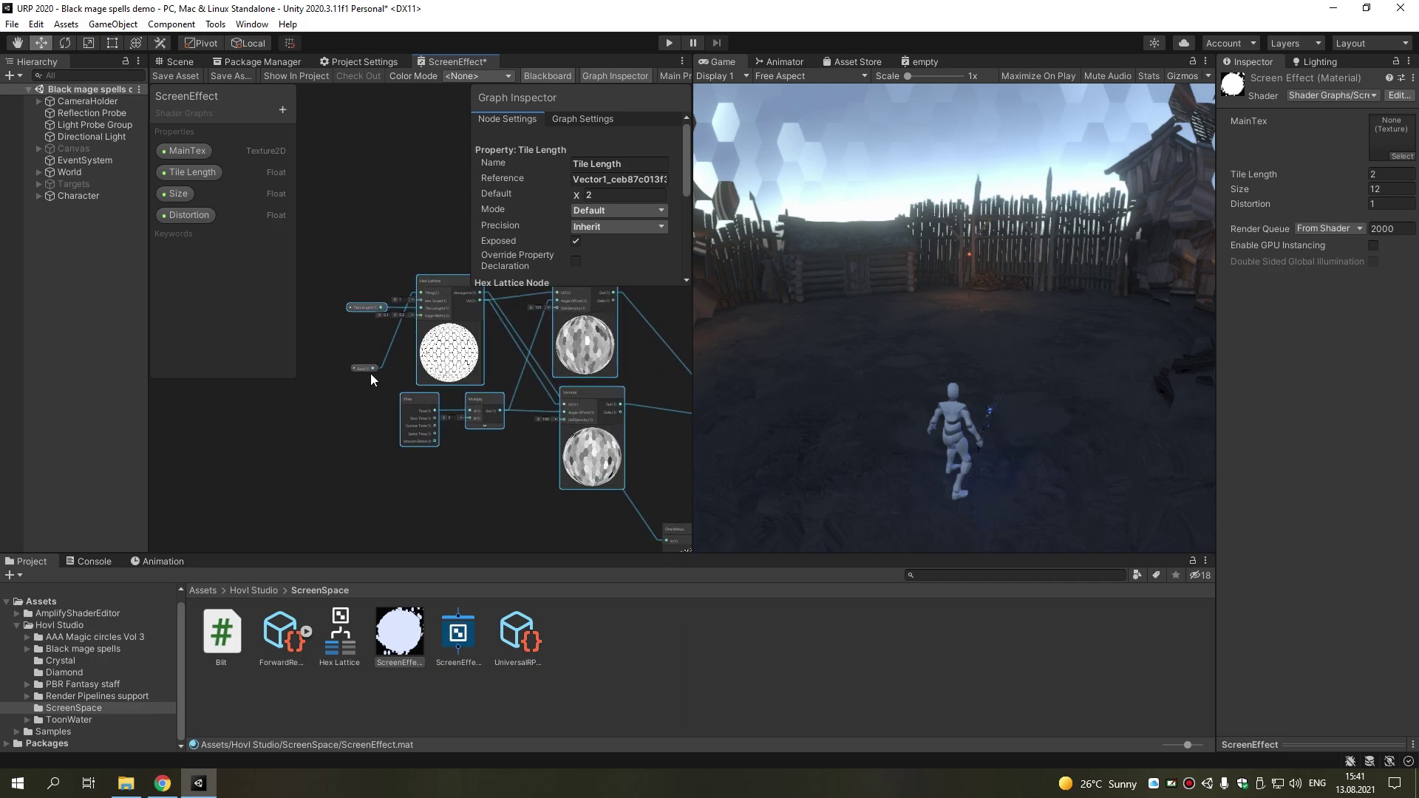
Move the One Minus and Saturate pair up and left, and duplicate the Multiply node
{"action": "left_click", "coordinate": [366, 368]}
{"action": "middle_click_drag", "start_coordinate": [411, 430], "coordinate": [285, 420]}
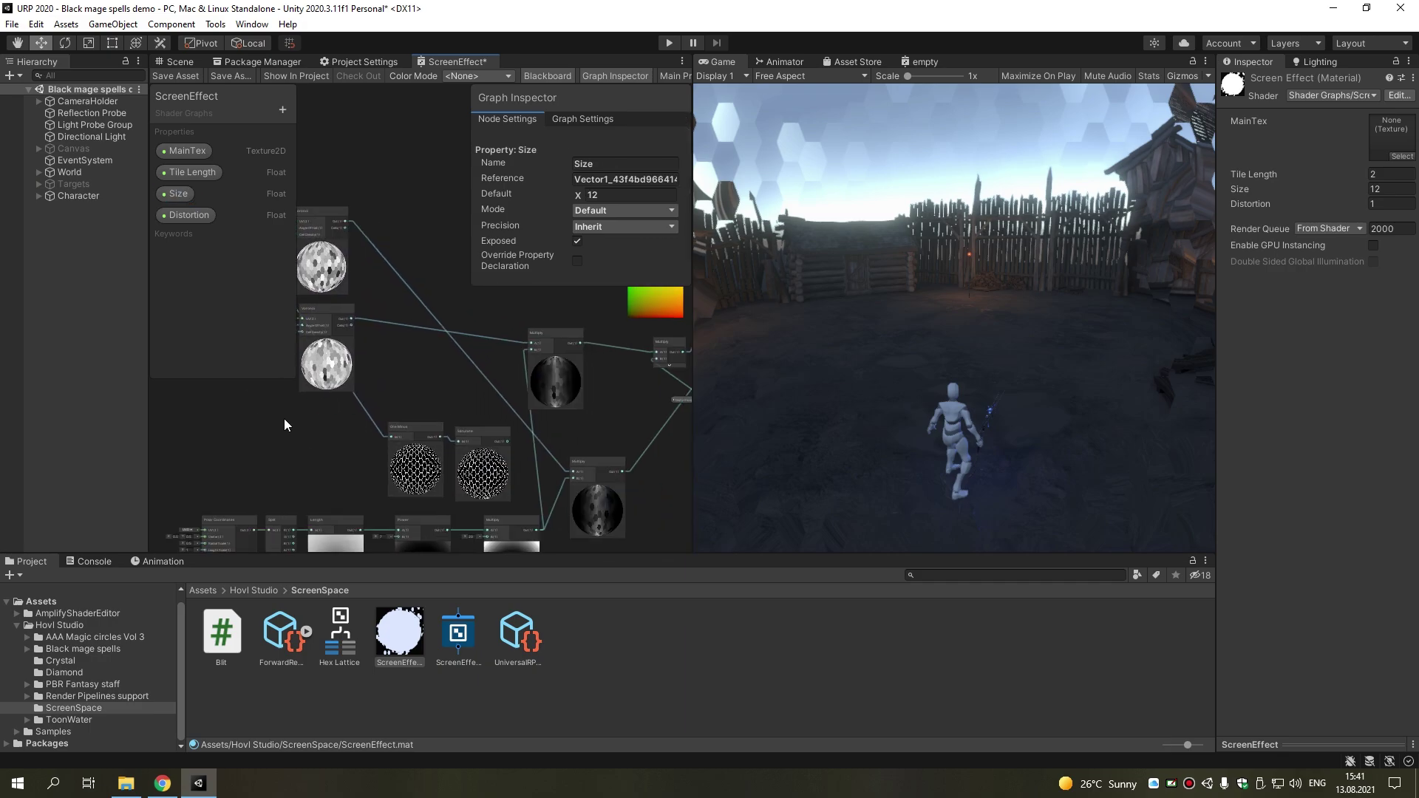
{"action": "middle_click_drag", "start_coordinate": [454, 467], "coordinate": [485, 388]}
{"action": "left_click", "coordinate": [440, 341]}
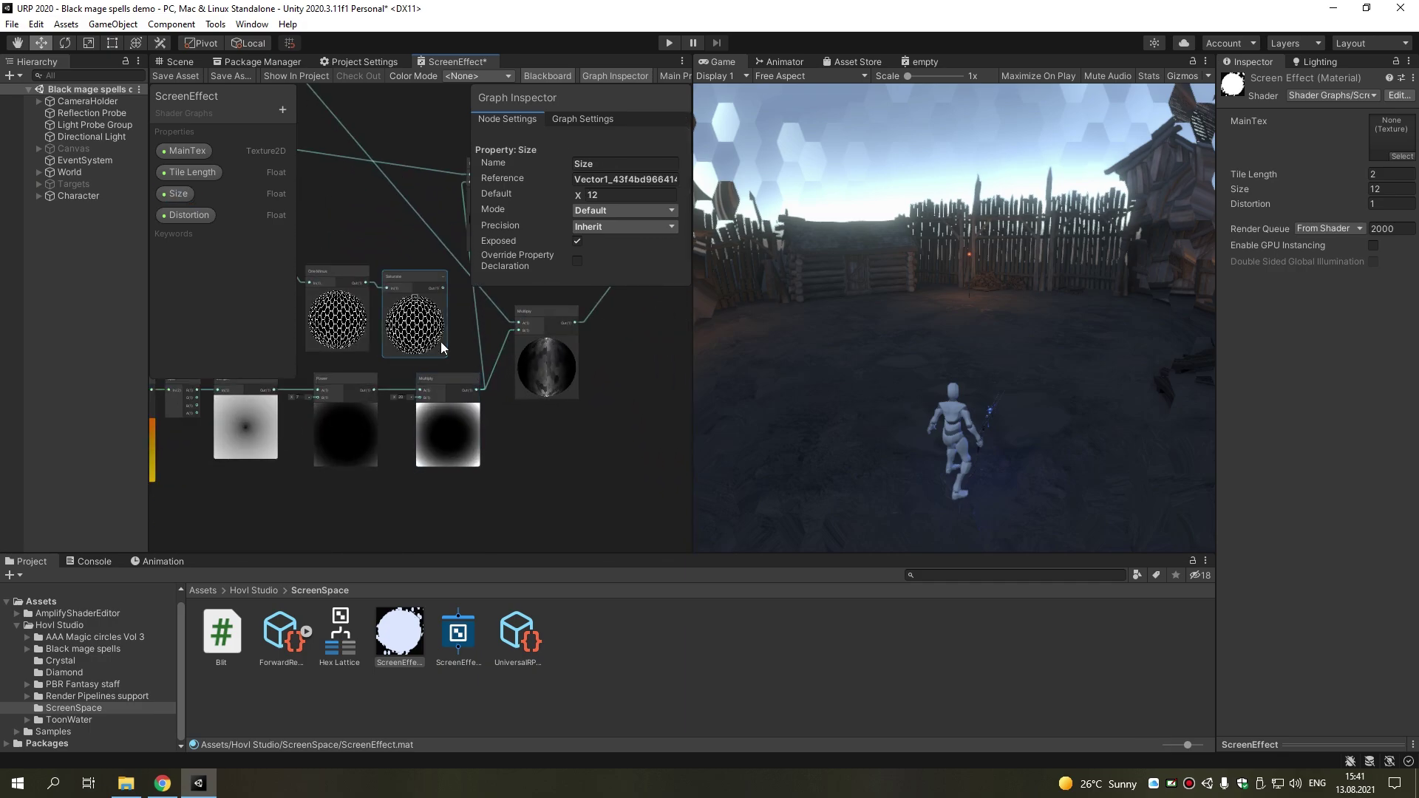
{"action": "left_click_drag", "start_coordinate": [448, 342], "coordinate": [322, 318]}
{"action": "left_click_drag", "start_coordinate": [415, 297], "coordinate": [395, 288]}
{"action": "left_click", "coordinate": [570, 368]}
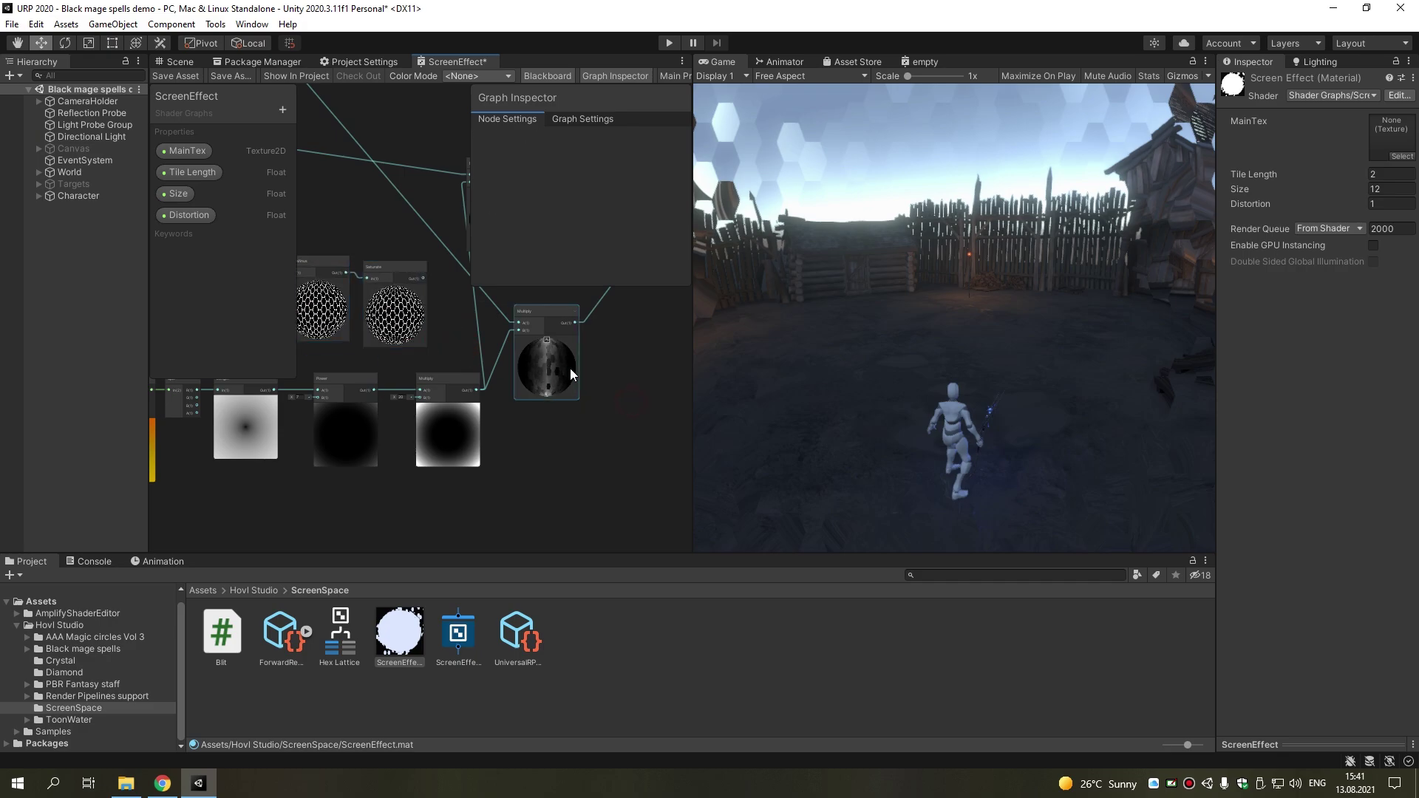
{"action": "key", "text": "ctrl+d"}
Place the Multiply copy below the original and feed the clamped hex pattern into it
{"action": "left_click_drag", "start_coordinate": [585, 443], "coordinate": [551, 499]}
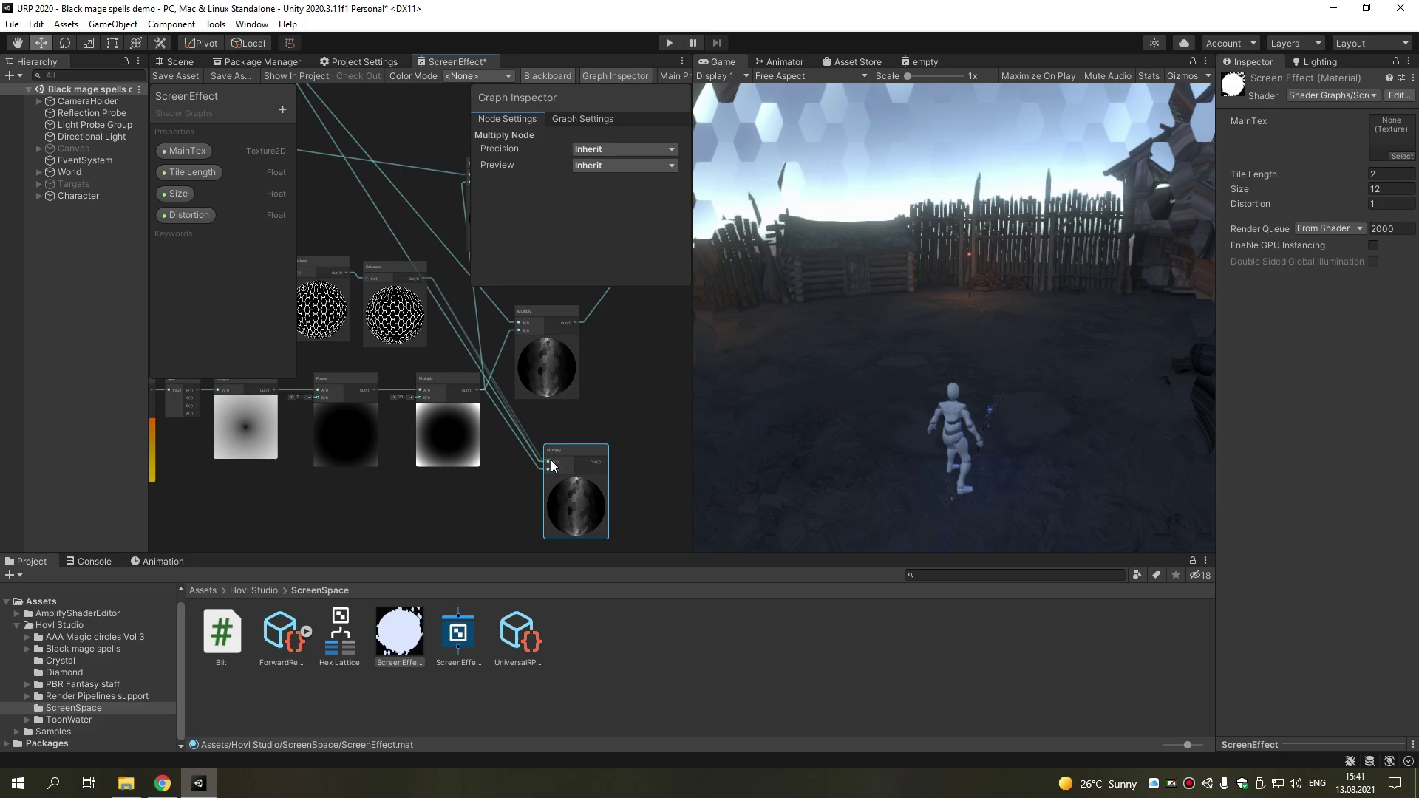
{"action": "left_click_drag", "start_coordinate": [551, 460], "coordinate": [479, 391]}
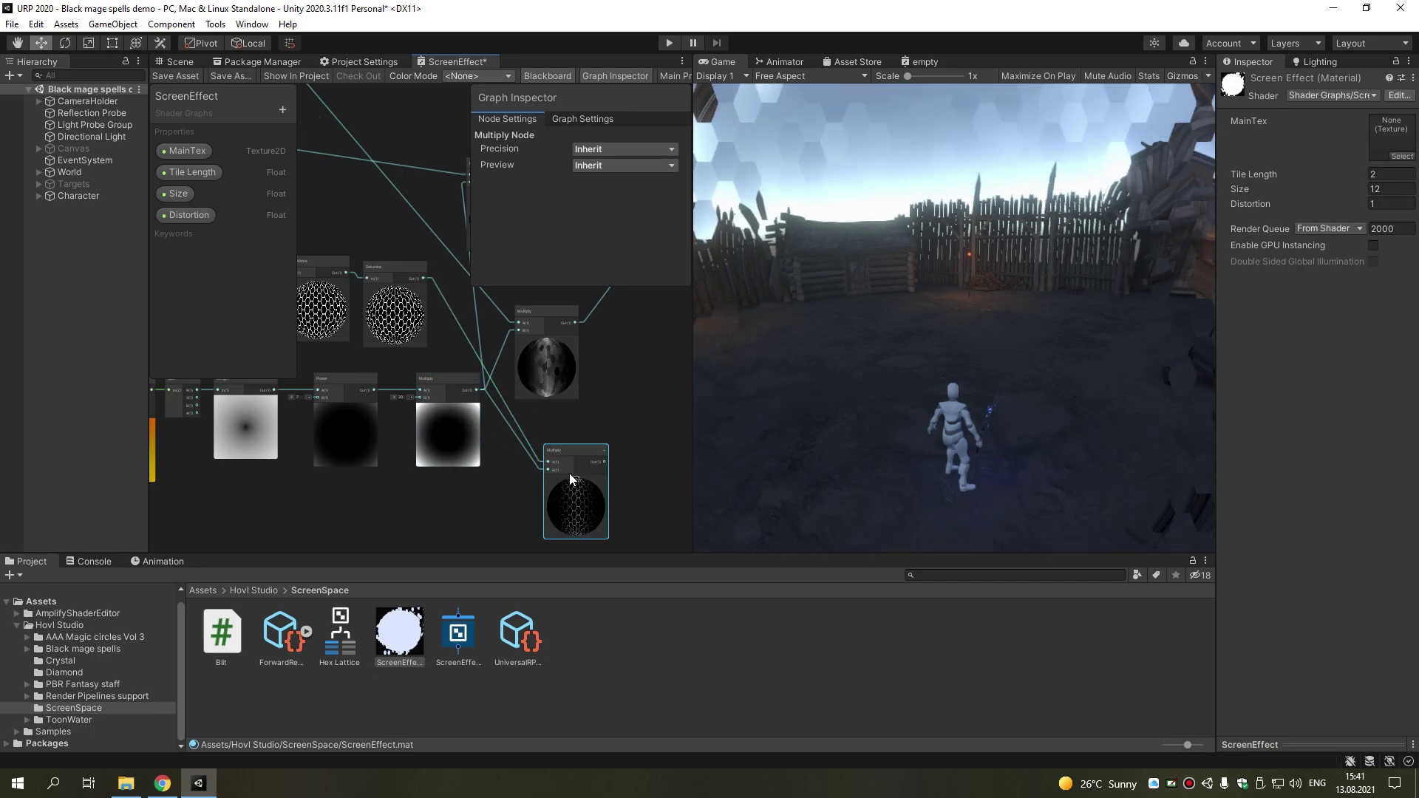
{"action": "middle_click_drag", "start_coordinate": [627, 420], "coordinate": [447, 454]}
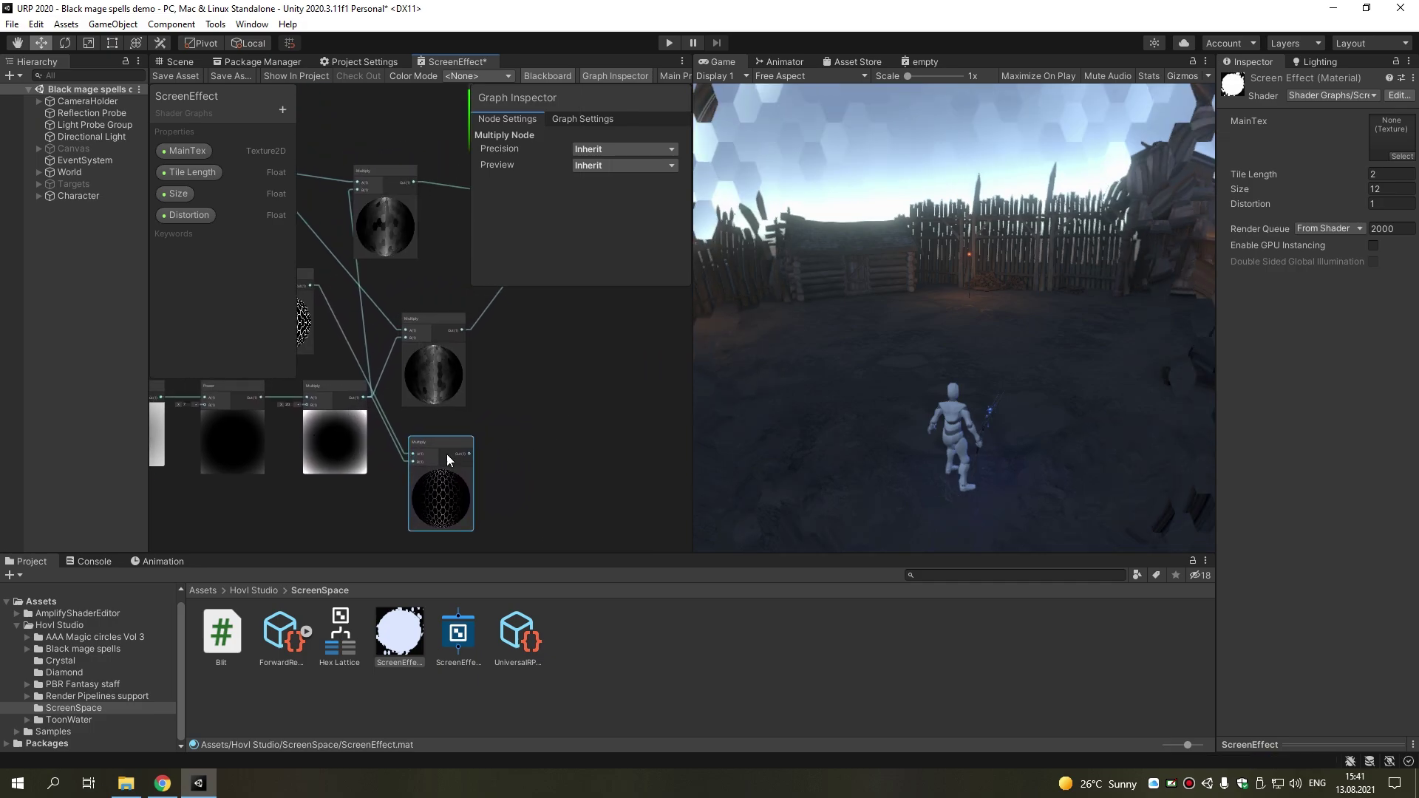
{"action": "scroll", "coordinate": [430, 395], "scroll_direction": "up", "scroll_amount": 2}
{"action": "scroll", "coordinate": [318, 481], "scroll_direction": "up", "scroll_amount": 2}
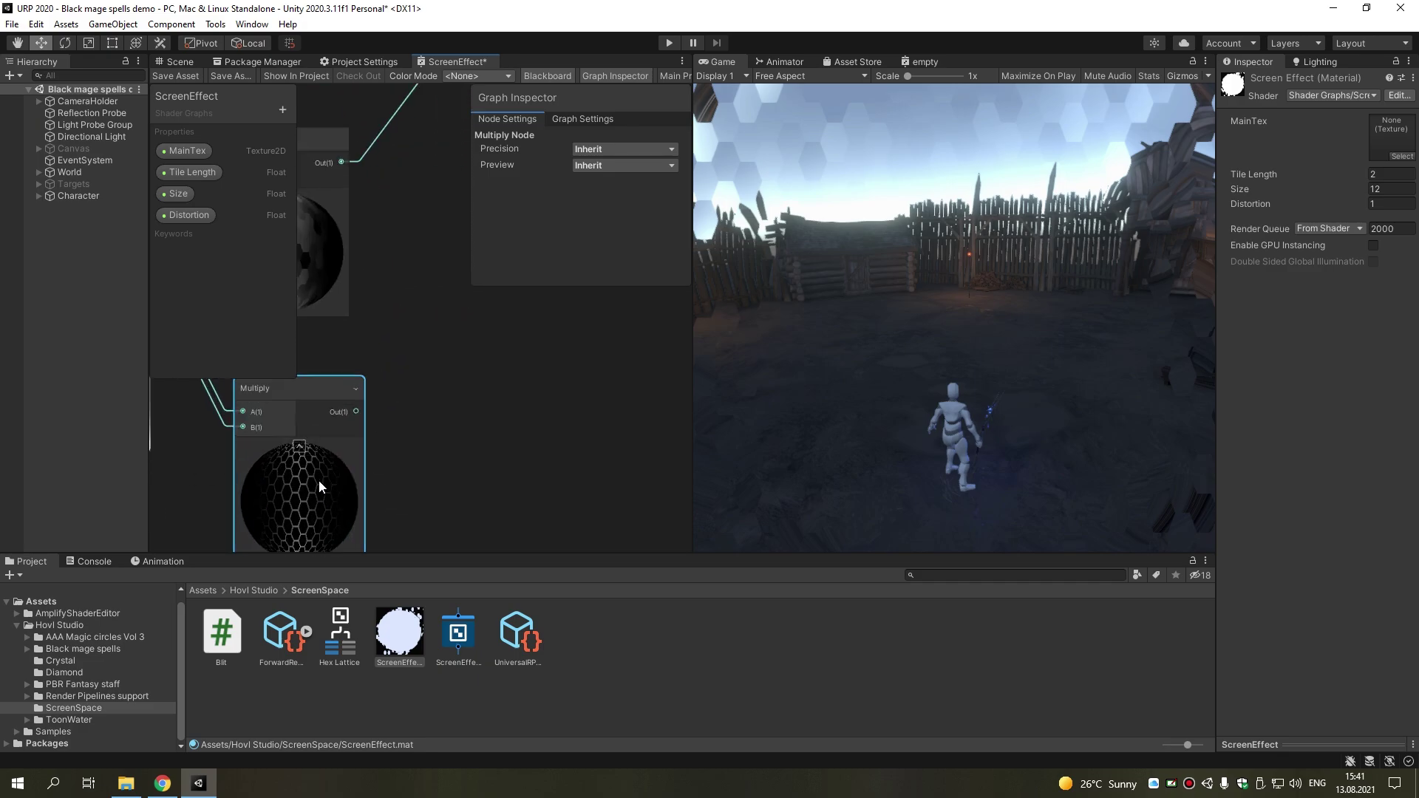
{"action": "scroll", "coordinate": [320, 479], "scroll_direction": "down", "scroll_amount": 3}
Add a new Multiply after the masked hex Multiply with its B input set to 7
{"action": "left_click_drag", "start_coordinate": [347, 439], "coordinate": [447, 416]}
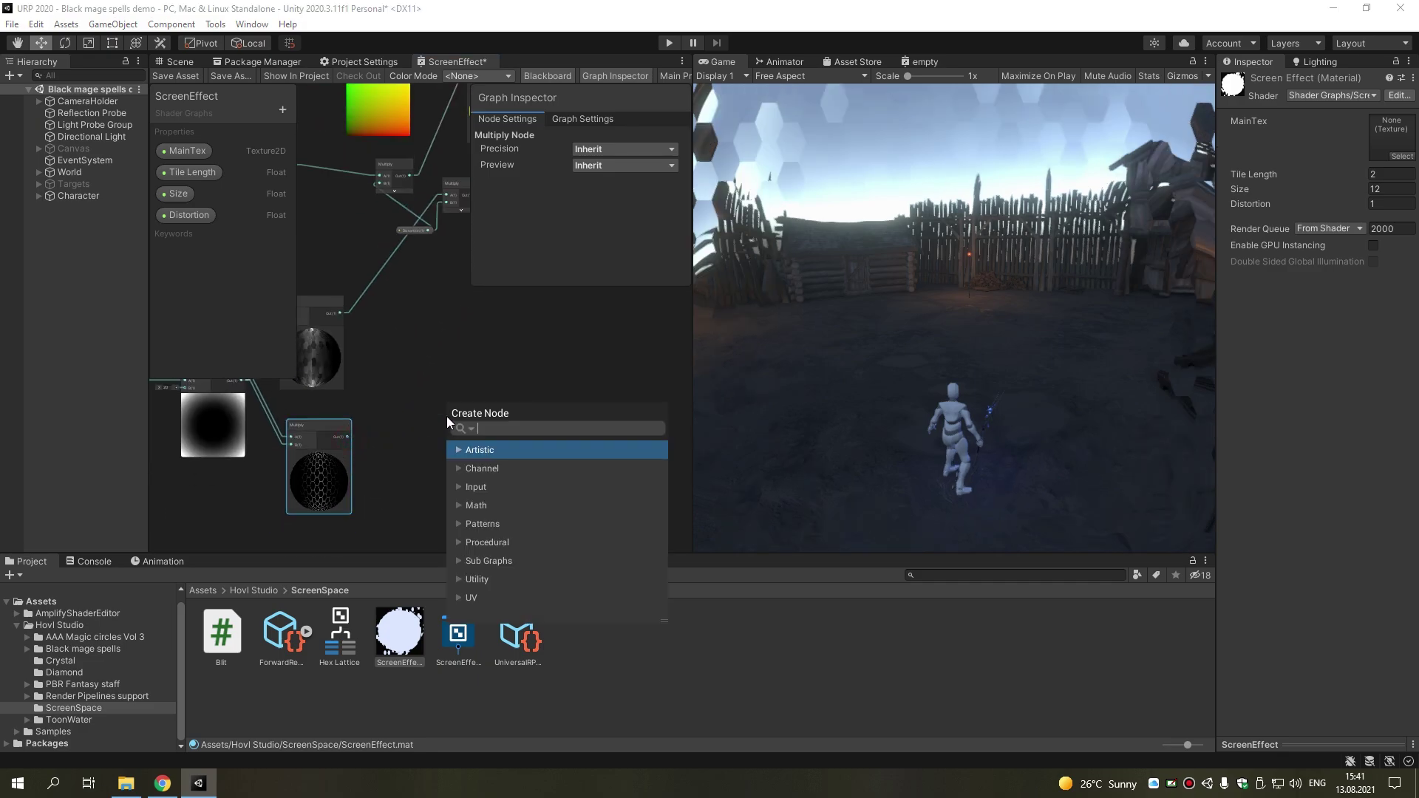
{"action": "type", "text": "mu"}
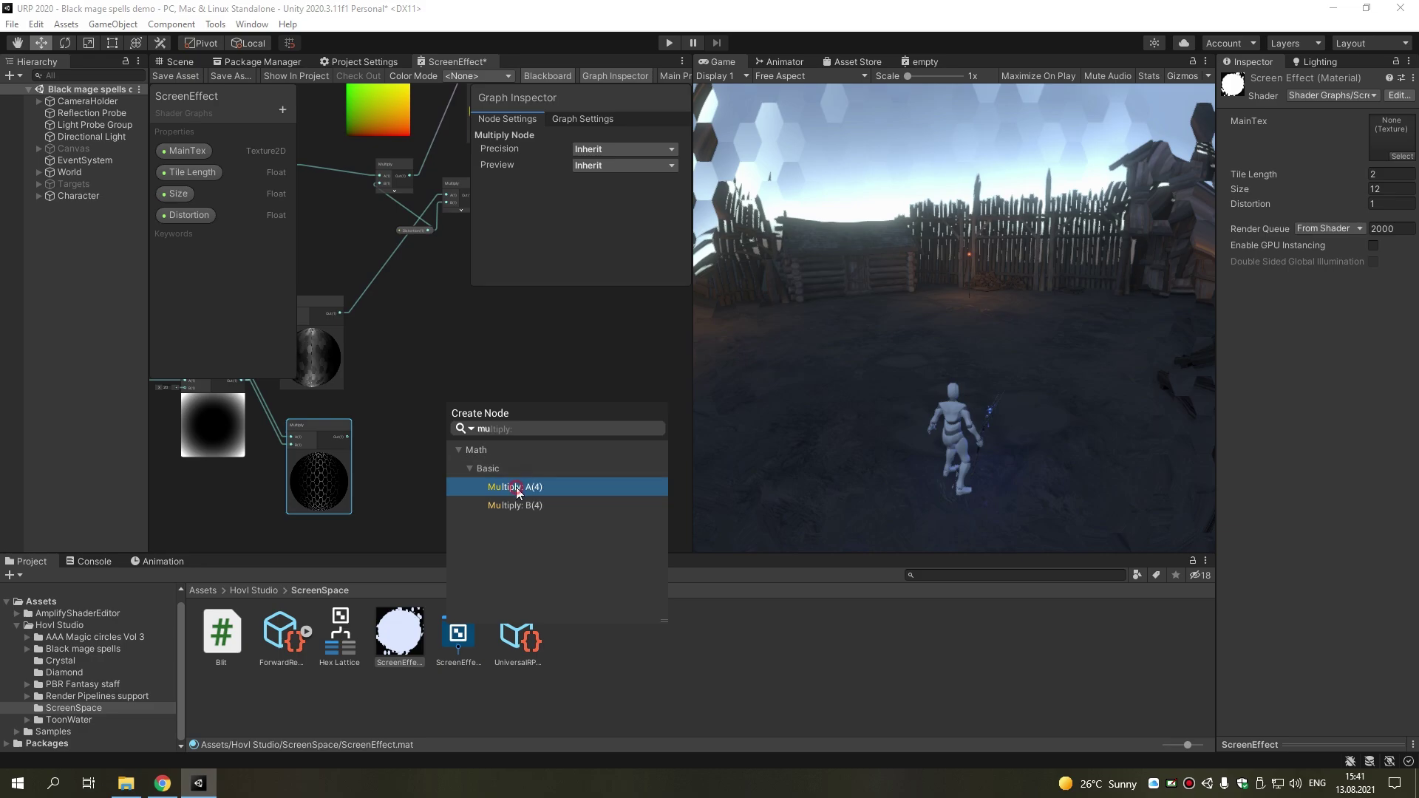
{"action": "left_click", "coordinate": [517, 486]}
{"action": "scroll", "coordinate": [436, 444], "scroll_direction": "up", "scroll_amount": 1}
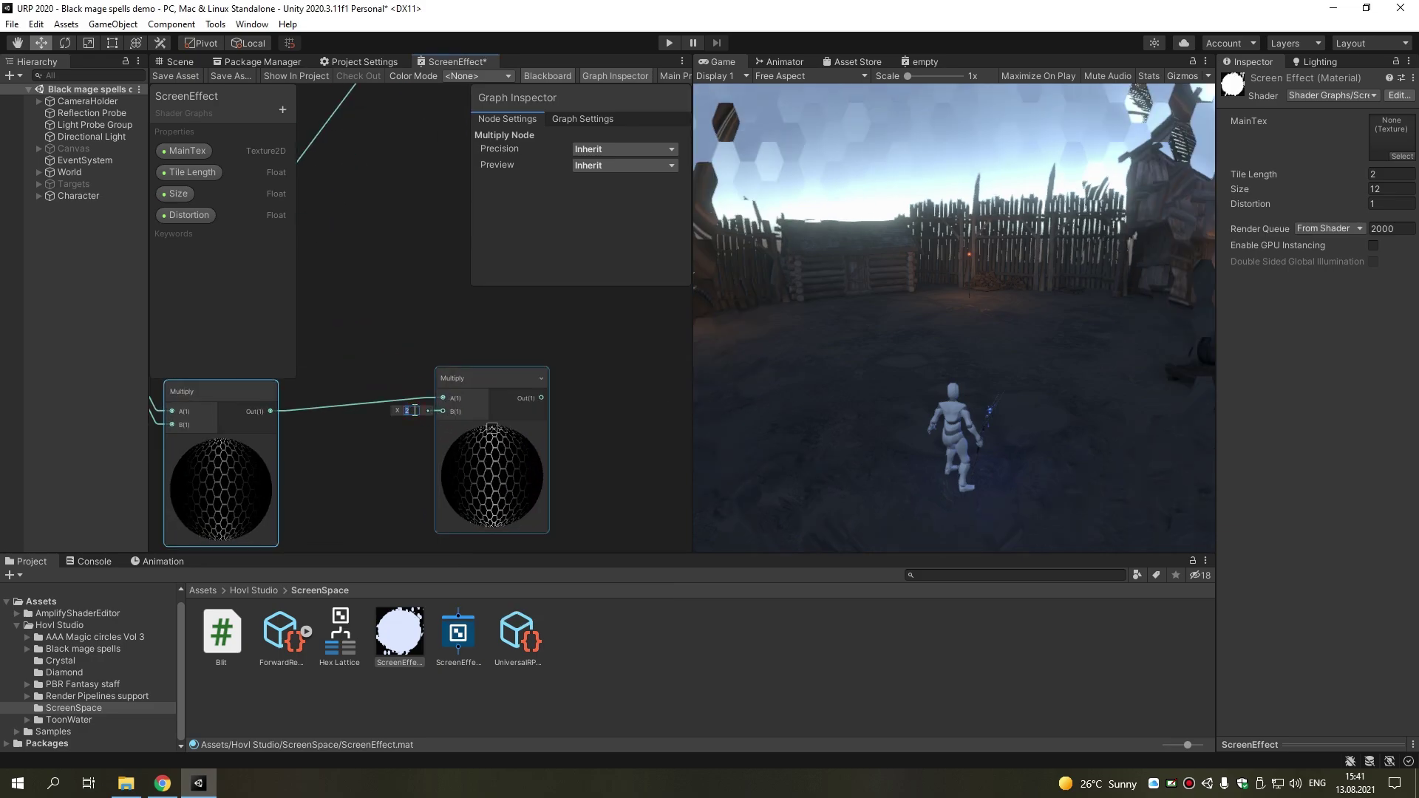
{"action": "type", "text": "7"}
{"action": "scroll", "coordinate": [404, 452], "scroll_direction": "down", "scroll_amount": 3}
{"action": "middle_click_drag", "start_coordinate": [384, 466], "coordinate": [554, 479]}
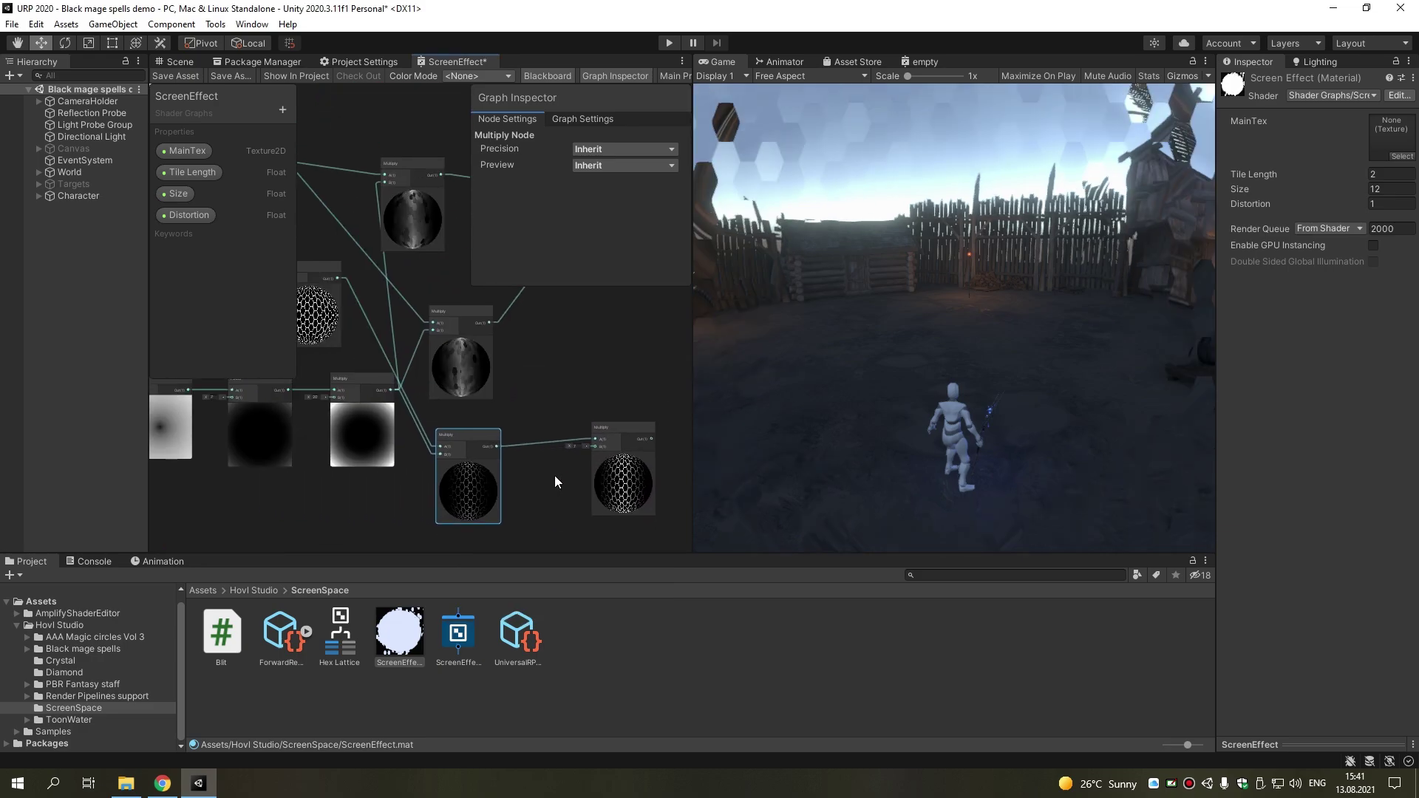
{"action": "left_click", "coordinate": [604, 429]}
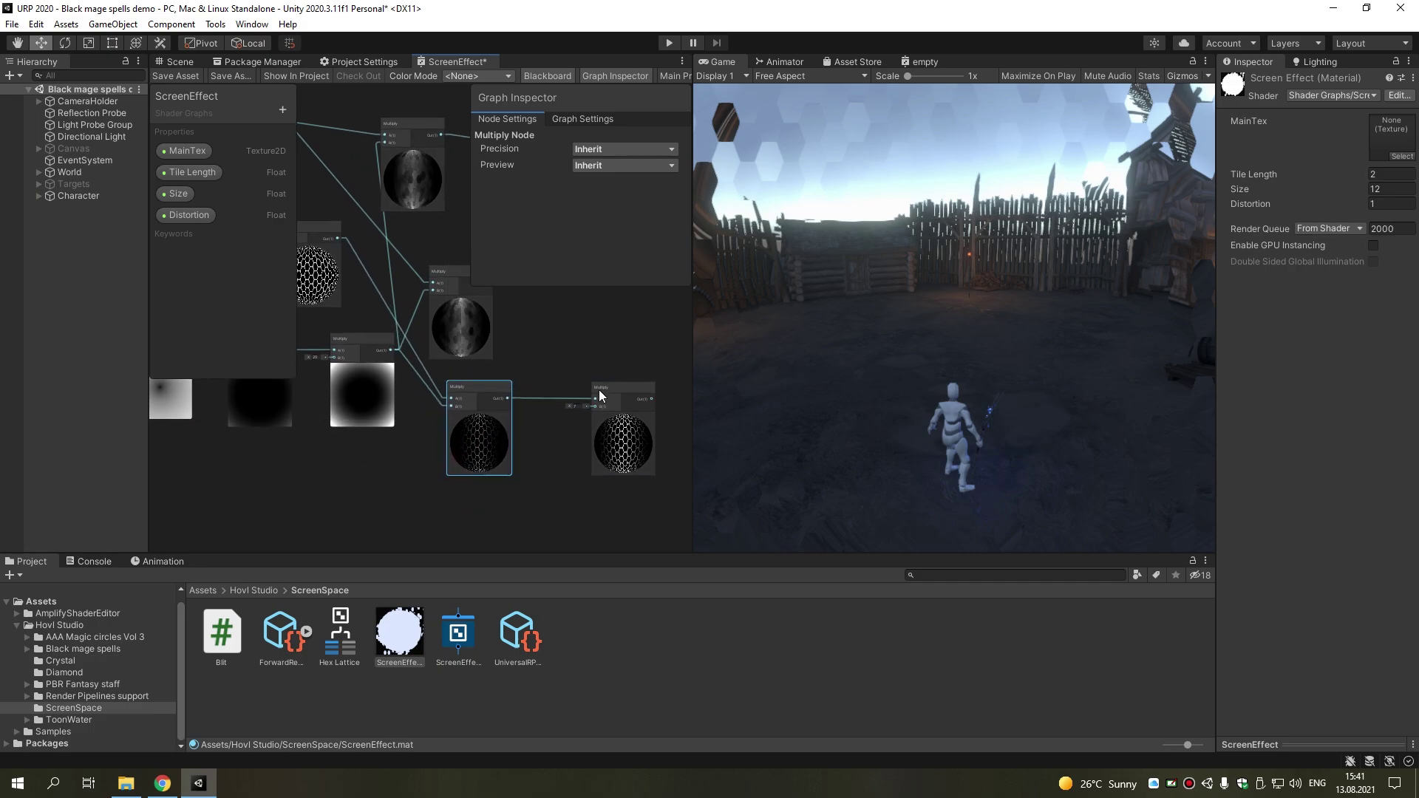
{"action": "middle_click_drag", "start_coordinate": [605, 428], "coordinate": [496, 482]}
{"action": "mouse_move", "coordinate": [544, 384]}
{"action": "middle_mouse_down"}
{"action": "mouse_move", "coordinate": [446, 470]}
{"action": "mouse_move", "coordinate": [505, 434]}
{"action": "middle_mouse_up"}
{"action": "scroll", "coordinate": [450, 492], "scroll_direction": "down", "scroll_amount": 2}
Add an Add node, collapse its preview, and move it into place near the Multiply
{"action": "right_click", "coordinate": [517, 454]}
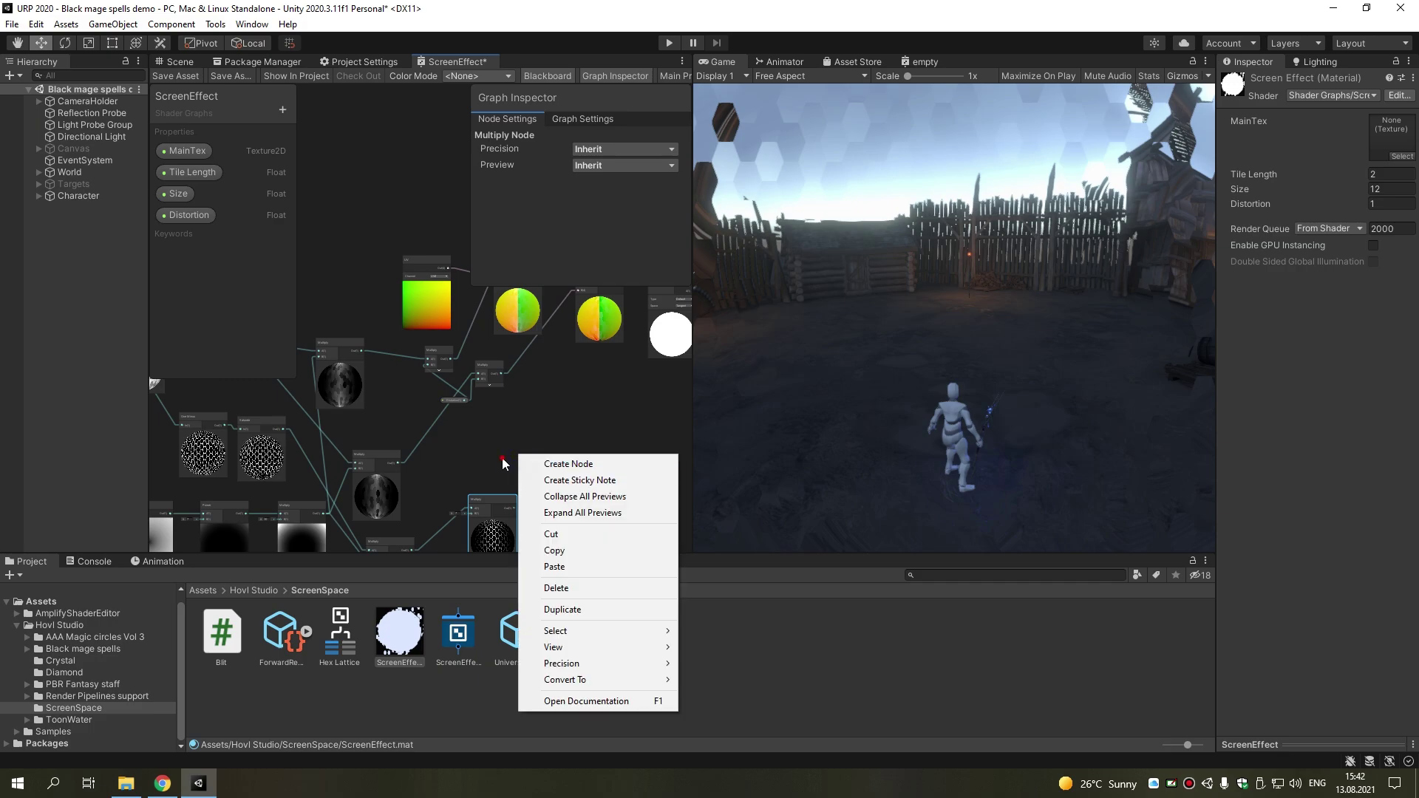
{"action": "key", "text": "Escape"}
{"action": "left_click", "coordinate": [513, 515]}
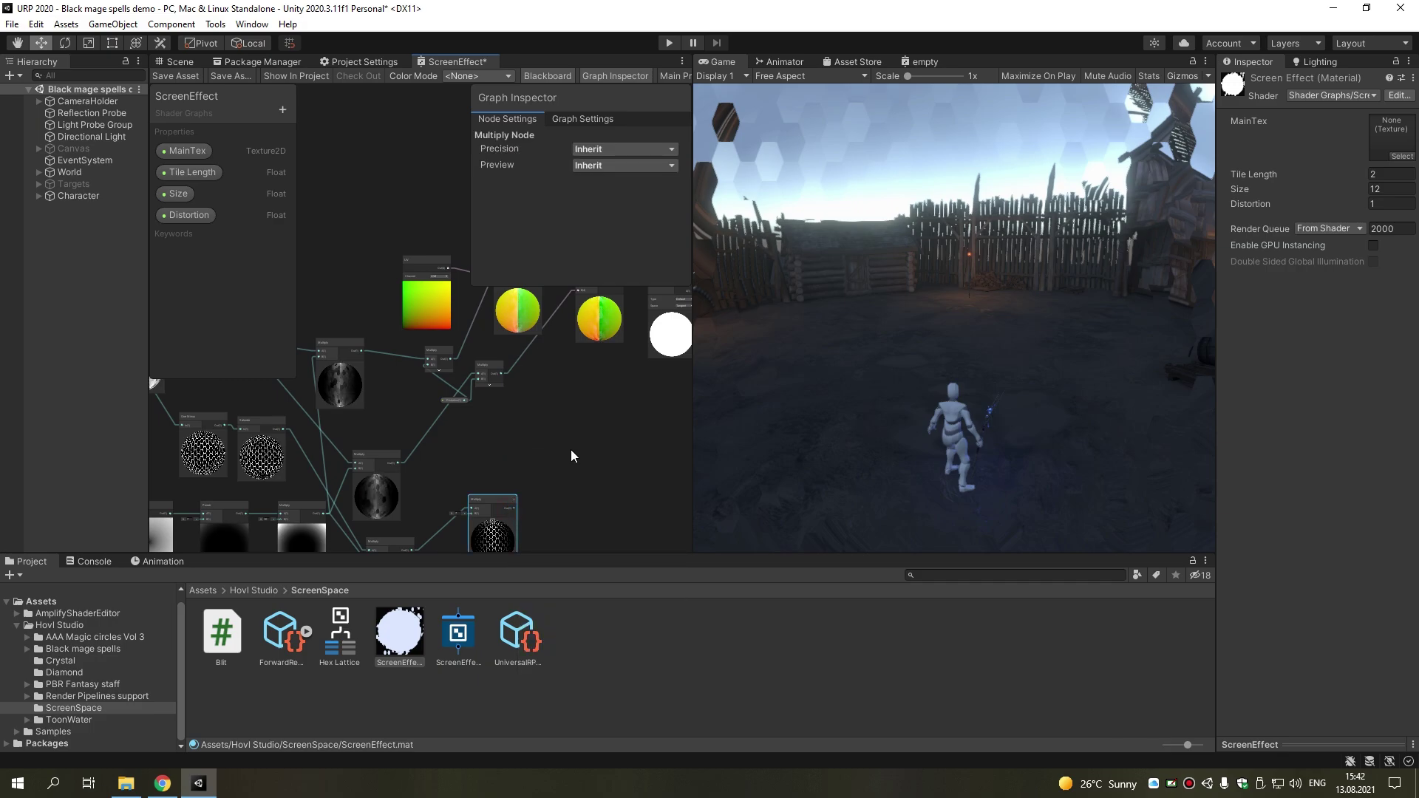
{"action": "key", "text": "space"}
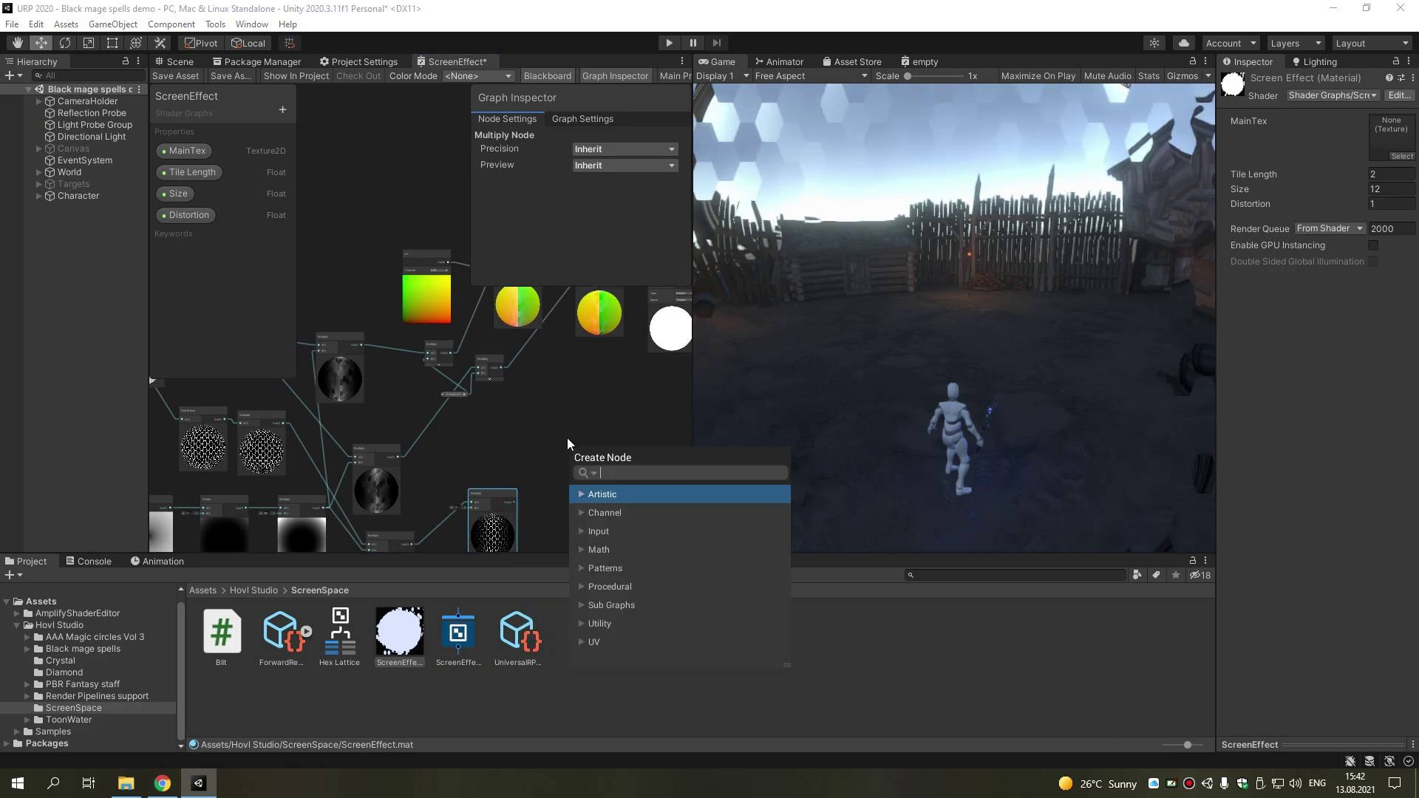
{"action": "type", "text": "add"}
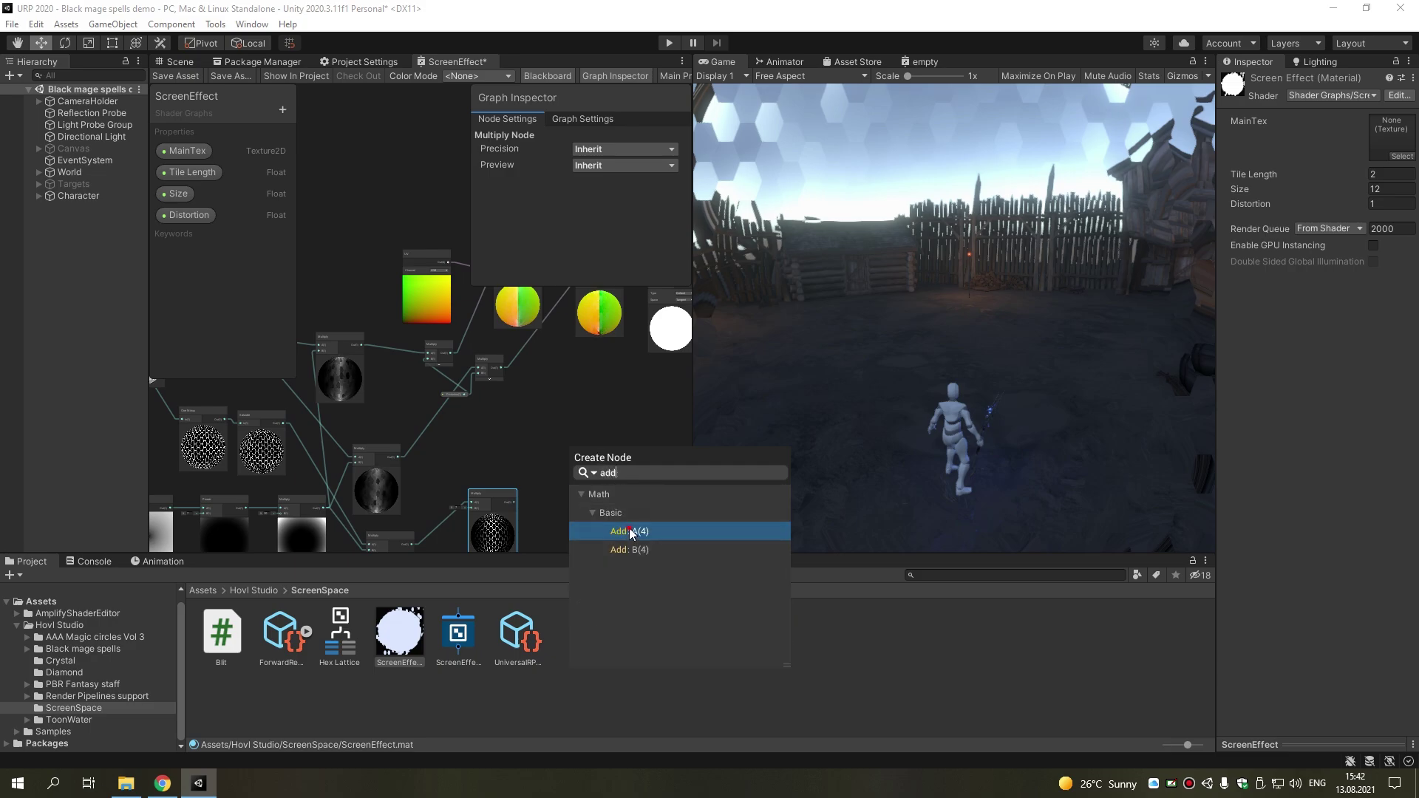
{"action": "left_click", "coordinate": [627, 532]}
{"action": "scroll", "coordinate": [596, 491], "scroll_direction": "up", "scroll_amount": 3}
{"action": "left_click", "coordinate": [594, 488]}
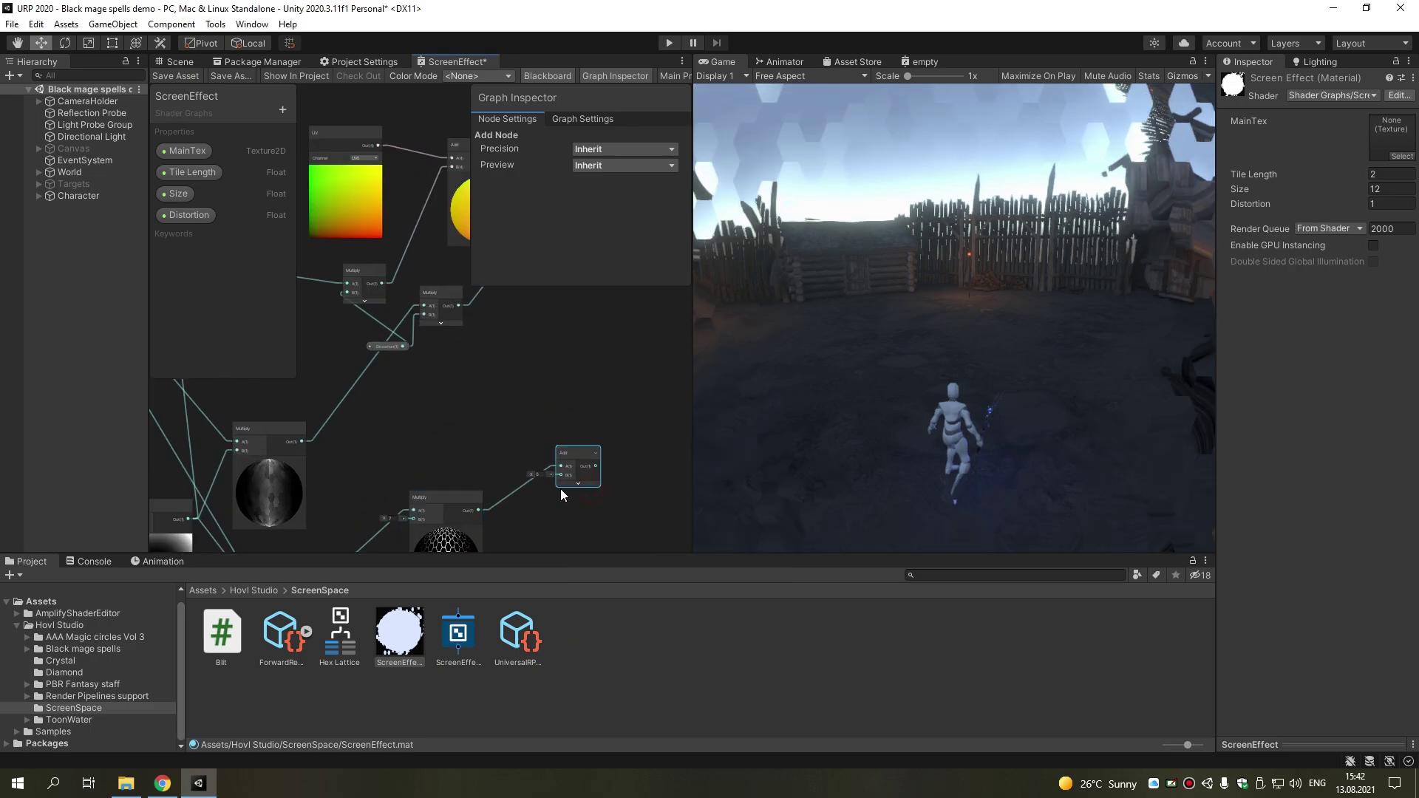
{"action": "left_click_drag", "start_coordinate": [602, 475], "coordinate": [458, 408]}
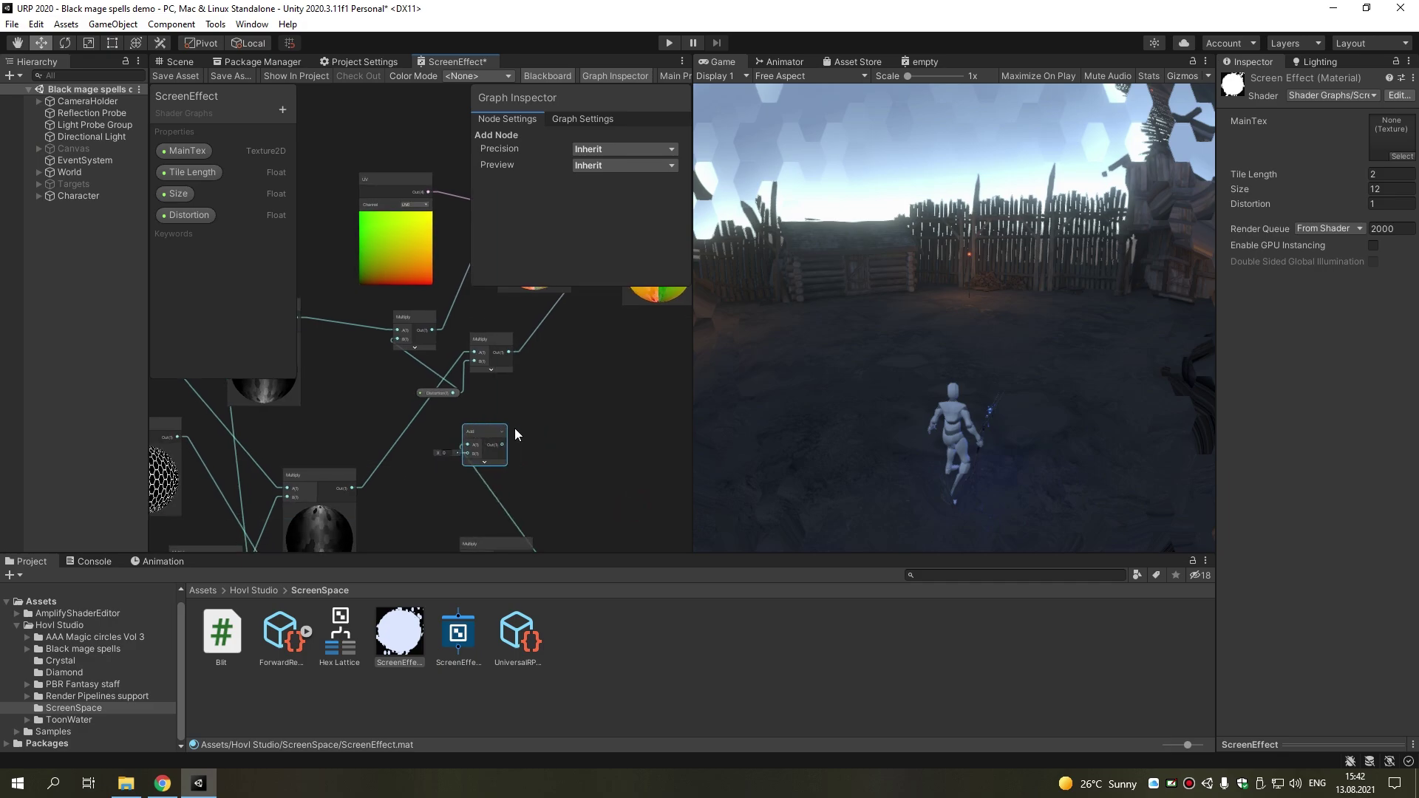
{"action": "middle_click_drag", "start_coordinate": [458, 408], "coordinate": [528, 489]}
Connect the Multiply output into the Add node, position it beside the Multiply nodes, and save
{"action": "scroll", "coordinate": [528, 490], "scroll_direction": "down", "scroll_amount": 3}
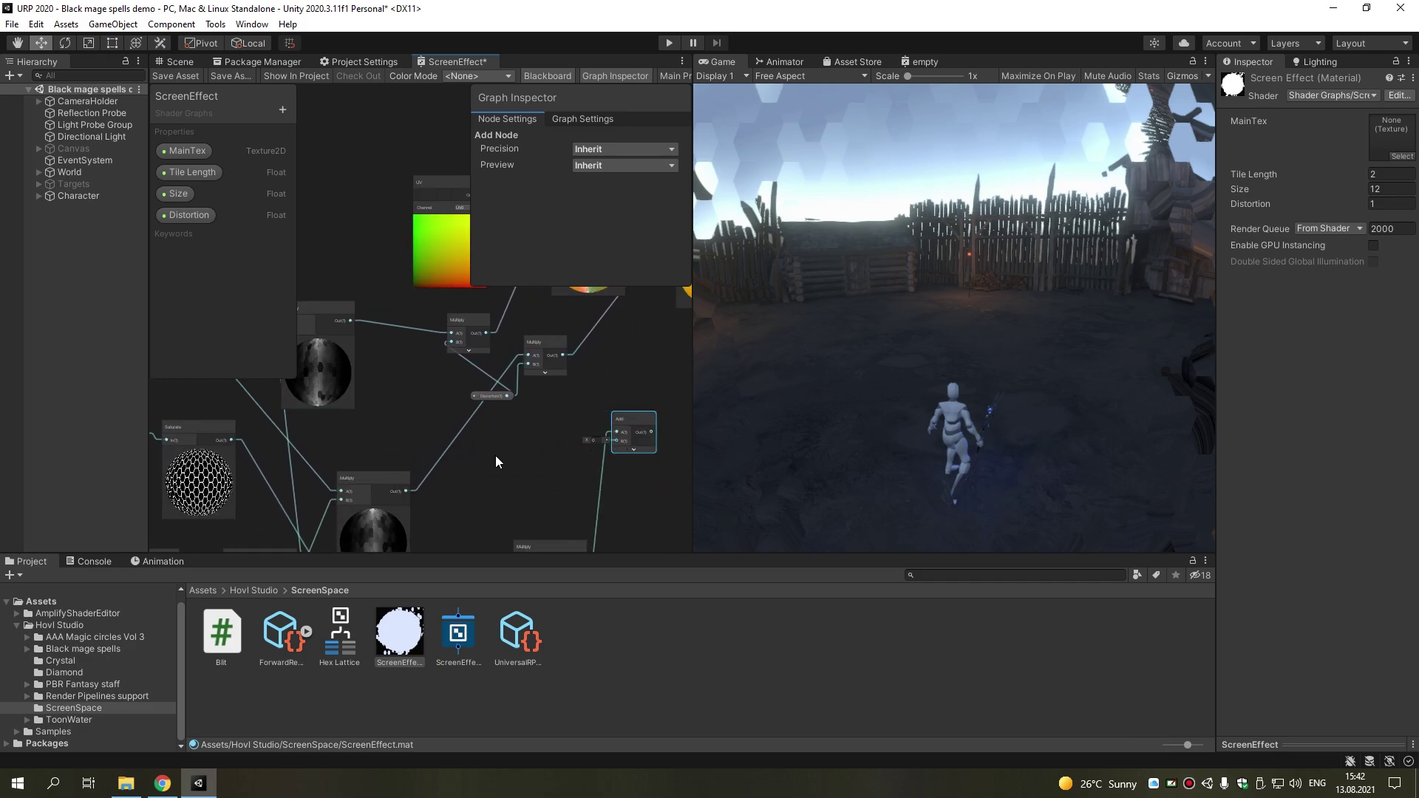
{"action": "scroll", "coordinate": [514, 473], "scroll_direction": "down", "scroll_amount": 2}
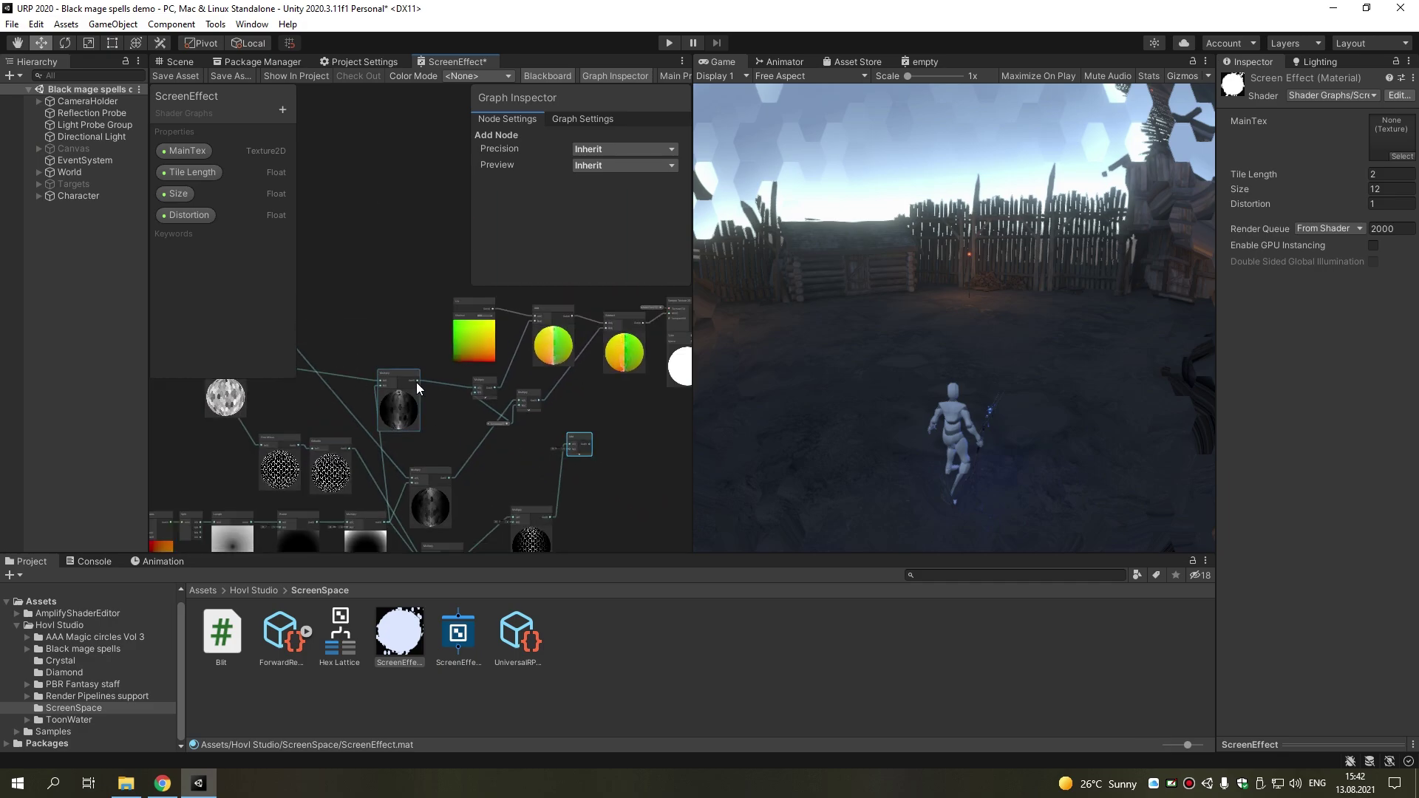
{"action": "mouse_move", "coordinate": [469, 423]}
{"action": "left_mouse_down"}
{"action": "mouse_move", "coordinate": [571, 452]}
{"action": "mouse_move", "coordinate": [469, 443]}
{"action": "left_mouse_up"}
{"action": "key", "text": "Escape"}
{"action": "left_click_drag", "start_coordinate": [569, 426], "coordinate": [448, 406]}
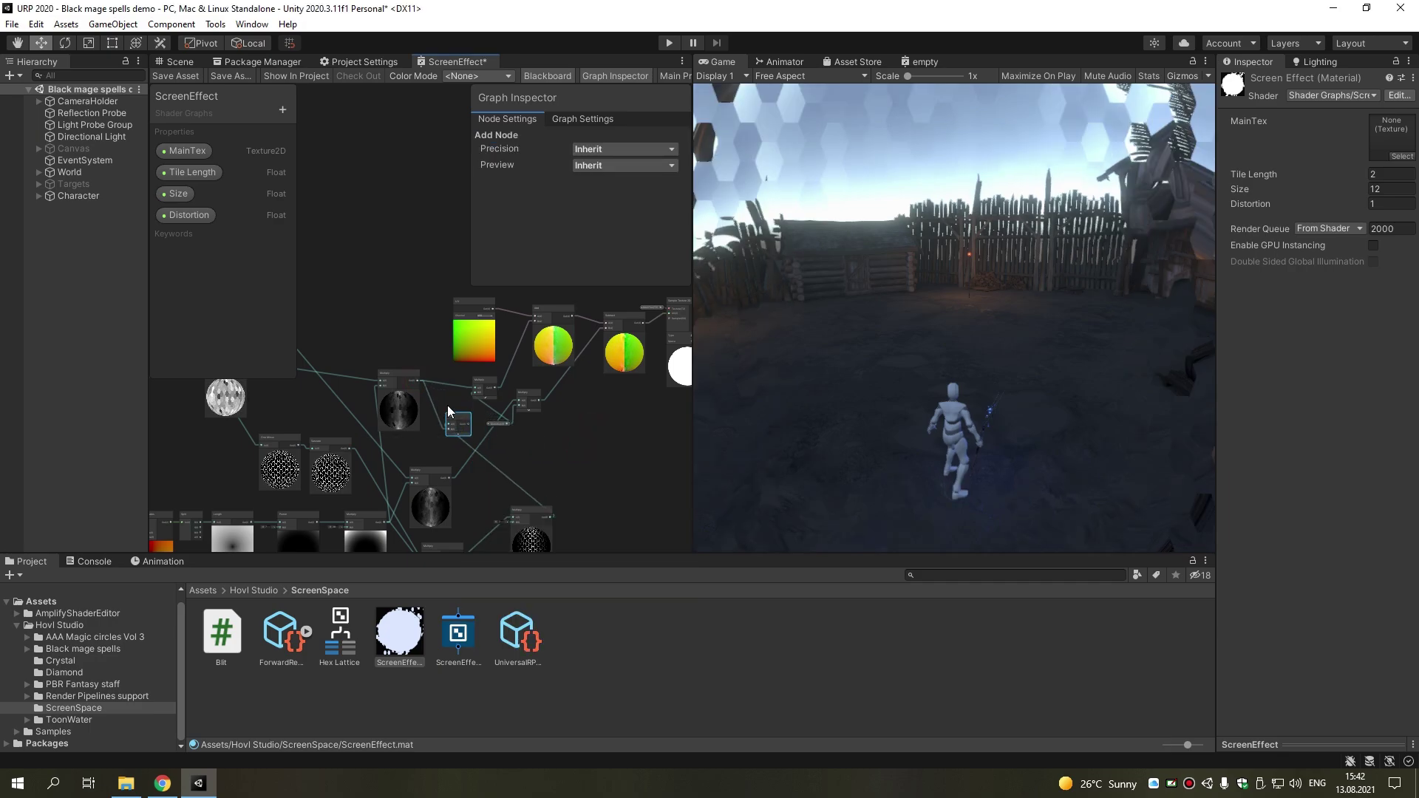
{"action": "scroll", "coordinate": [448, 407], "scroll_direction": "up", "scroll_amount": 3}
{"action": "scroll", "coordinate": [490, 414], "scroll_direction": "up", "scroll_amount": 2}
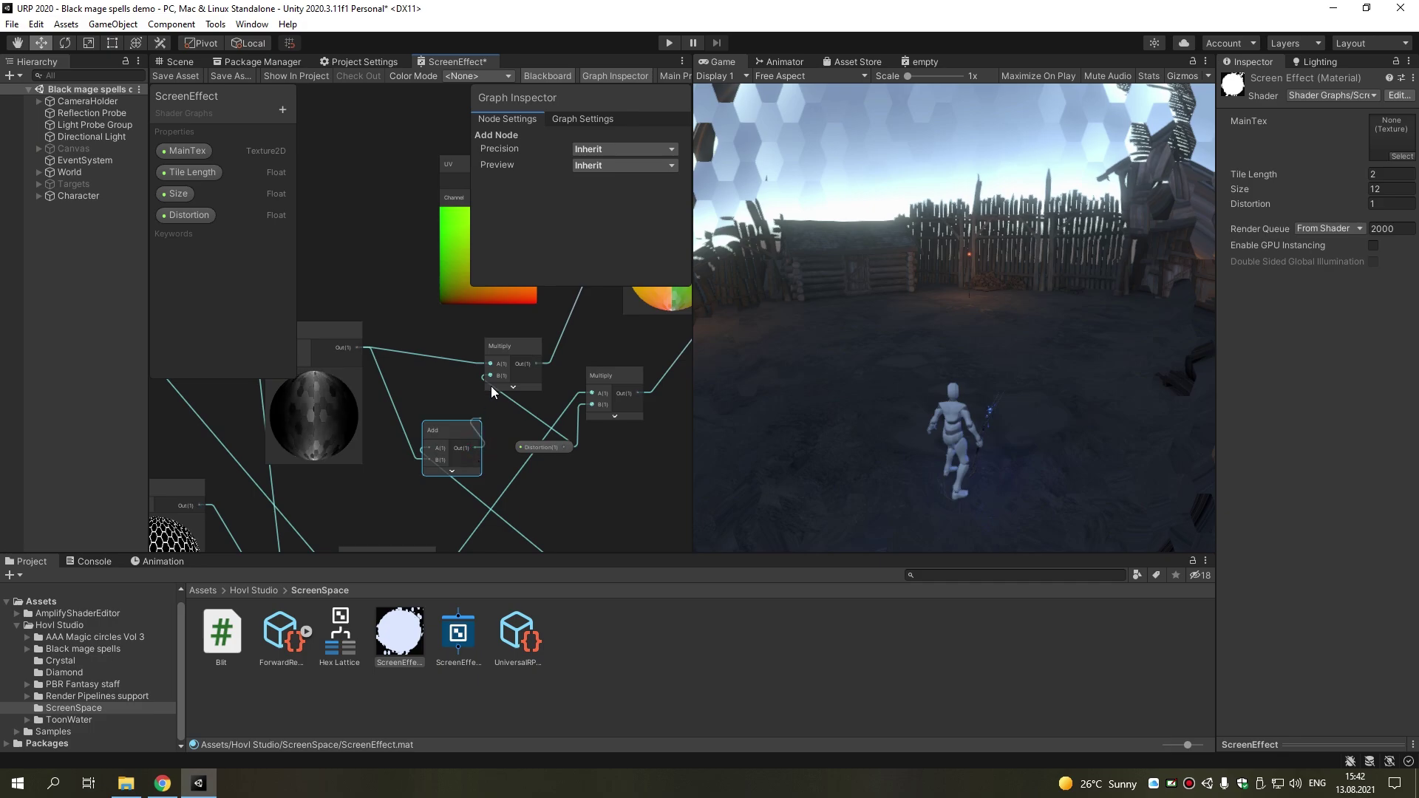
{"action": "left_click_drag", "start_coordinate": [492, 367], "coordinate": [300, 150]}
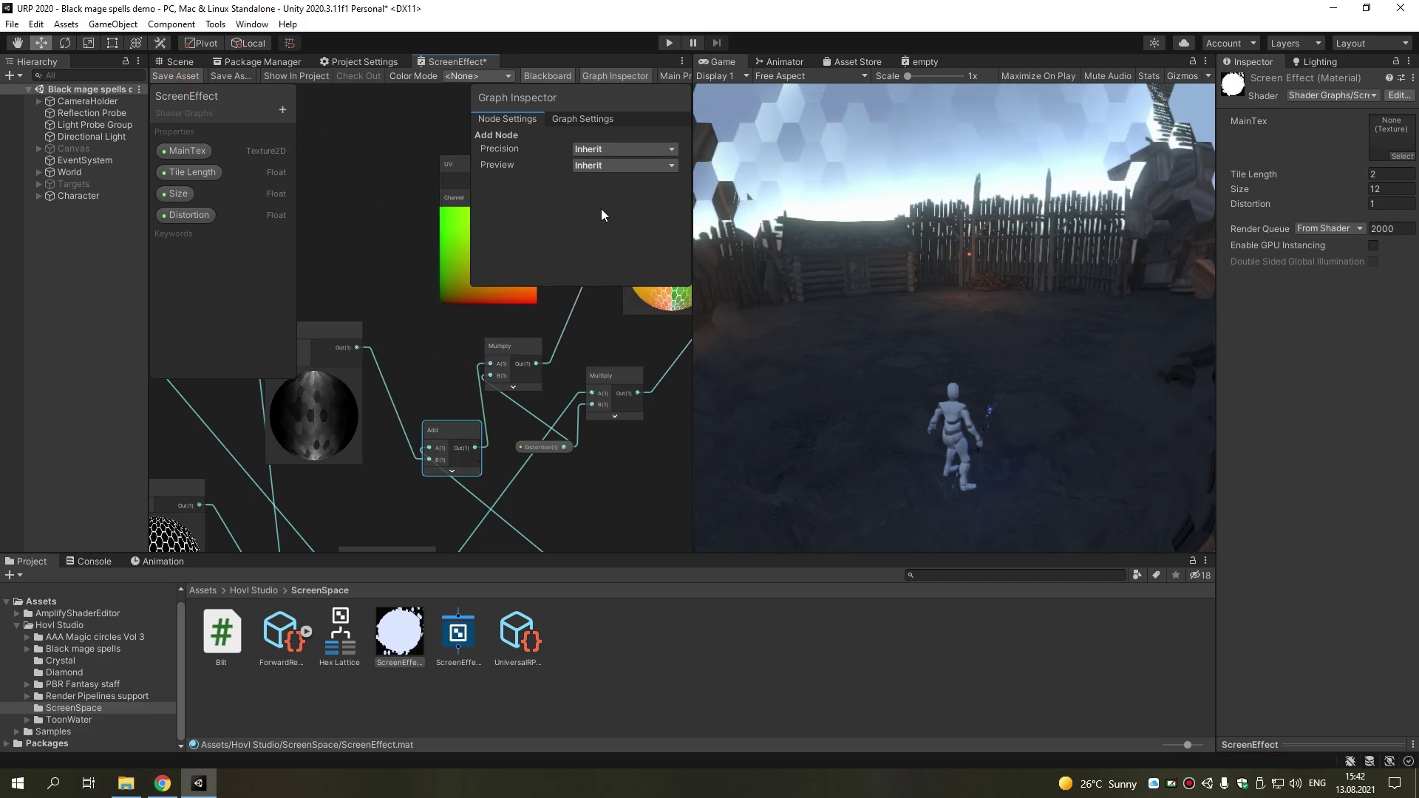
{"action": "key", "text": "ctrl+s"}
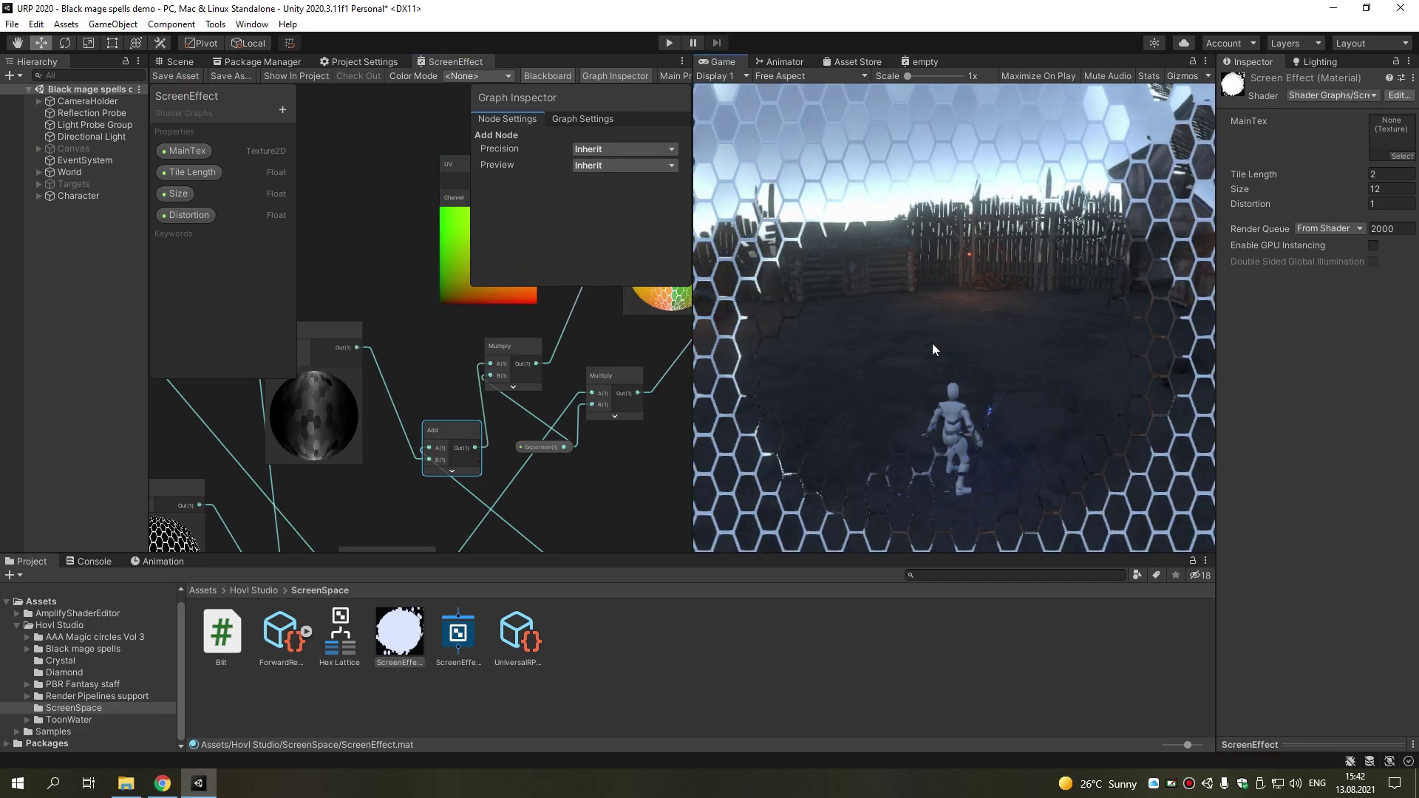
Nudge the Add node slightly up and left in the ScreenEffect graph
{"action": "scroll", "coordinate": [584, 491], "scroll_direction": "down", "scroll_amount": 2}
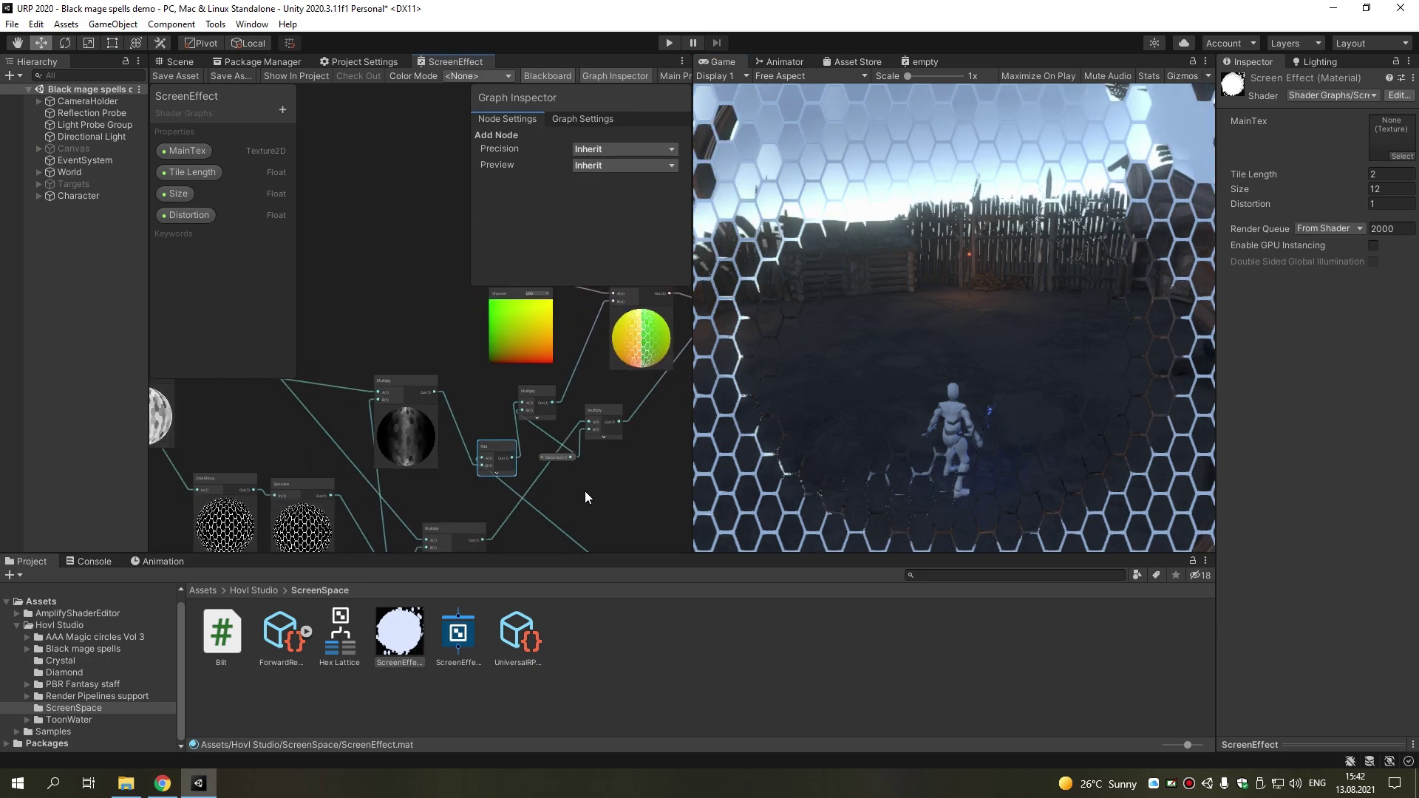
{"action": "scroll", "coordinate": [602, 401], "scroll_direction": "up", "scroll_amount": 1}
{"action": "scroll", "coordinate": [602, 401], "scroll_direction": "up", "scroll_amount": 1}
{"action": "scroll", "coordinate": [536, 456], "scroll_direction": "down", "scroll_amount": 2}
{"action": "scroll", "coordinate": [526, 432], "scroll_direction": "down", "scroll_amount": 2}
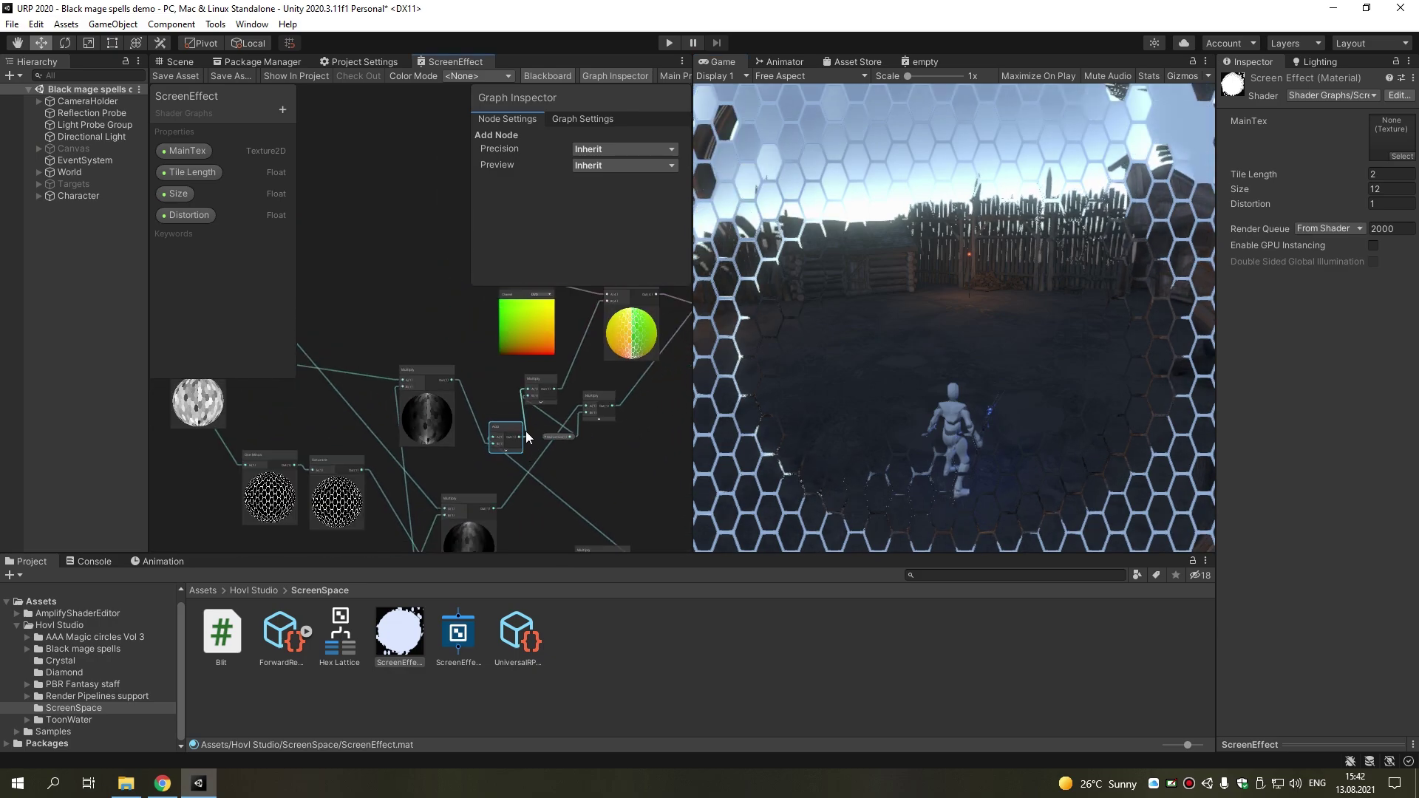
{"action": "scroll", "coordinate": [526, 432], "scroll_direction": "up", "scroll_amount": 1}
{"action": "scroll", "coordinate": [526, 432], "scroll_direction": "up", "scroll_amount": 1}
{"action": "middle_click_drag", "start_coordinate": [525, 432], "coordinate": [479, 383]}
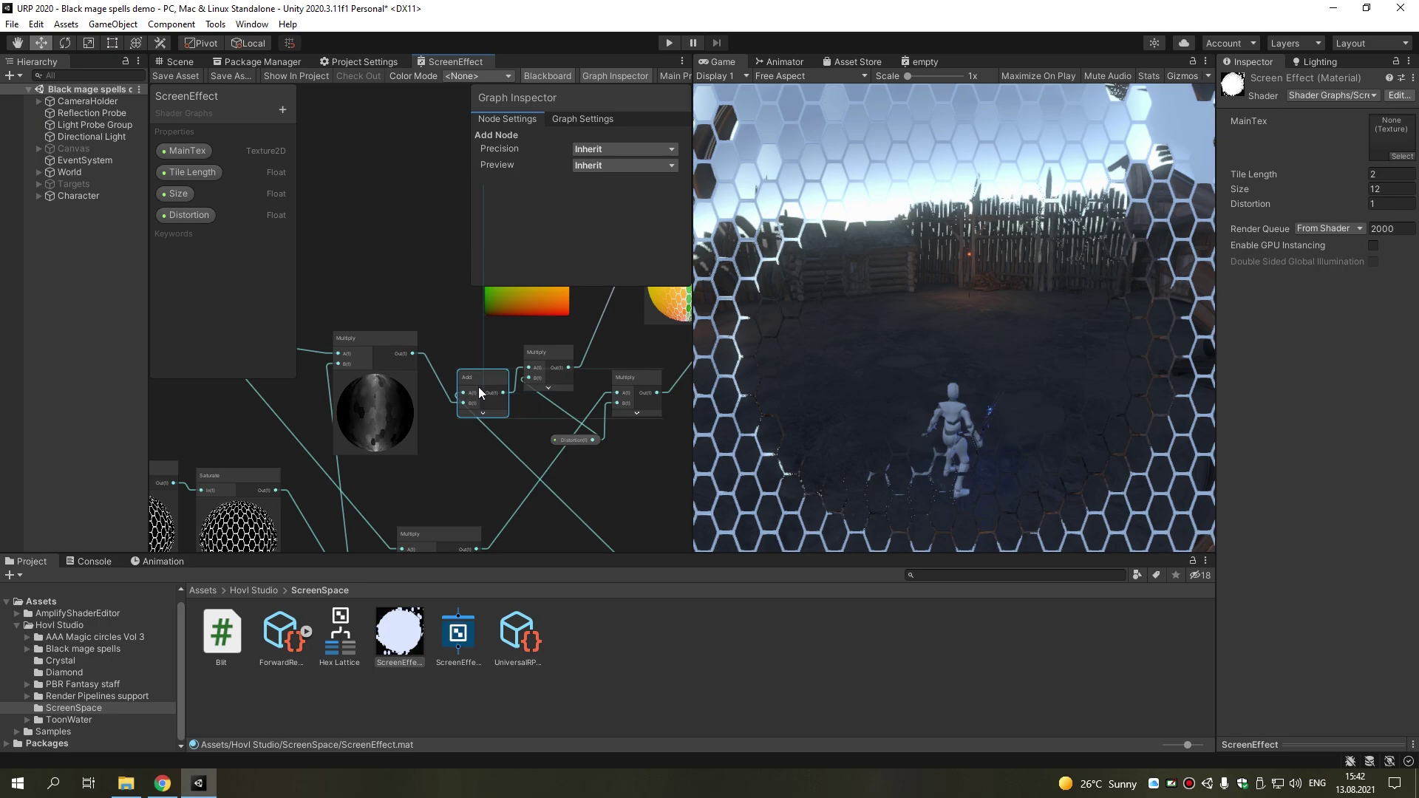
{"action": "scroll", "coordinate": [579, 472], "scroll_direction": "down", "scroll_amount": 2}
{"action": "scroll", "coordinate": [565, 357], "scroll_direction": "down", "scroll_amount": 2}
{"action": "scroll", "coordinate": [579, 440], "scroll_direction": "down", "scroll_amount": 1}
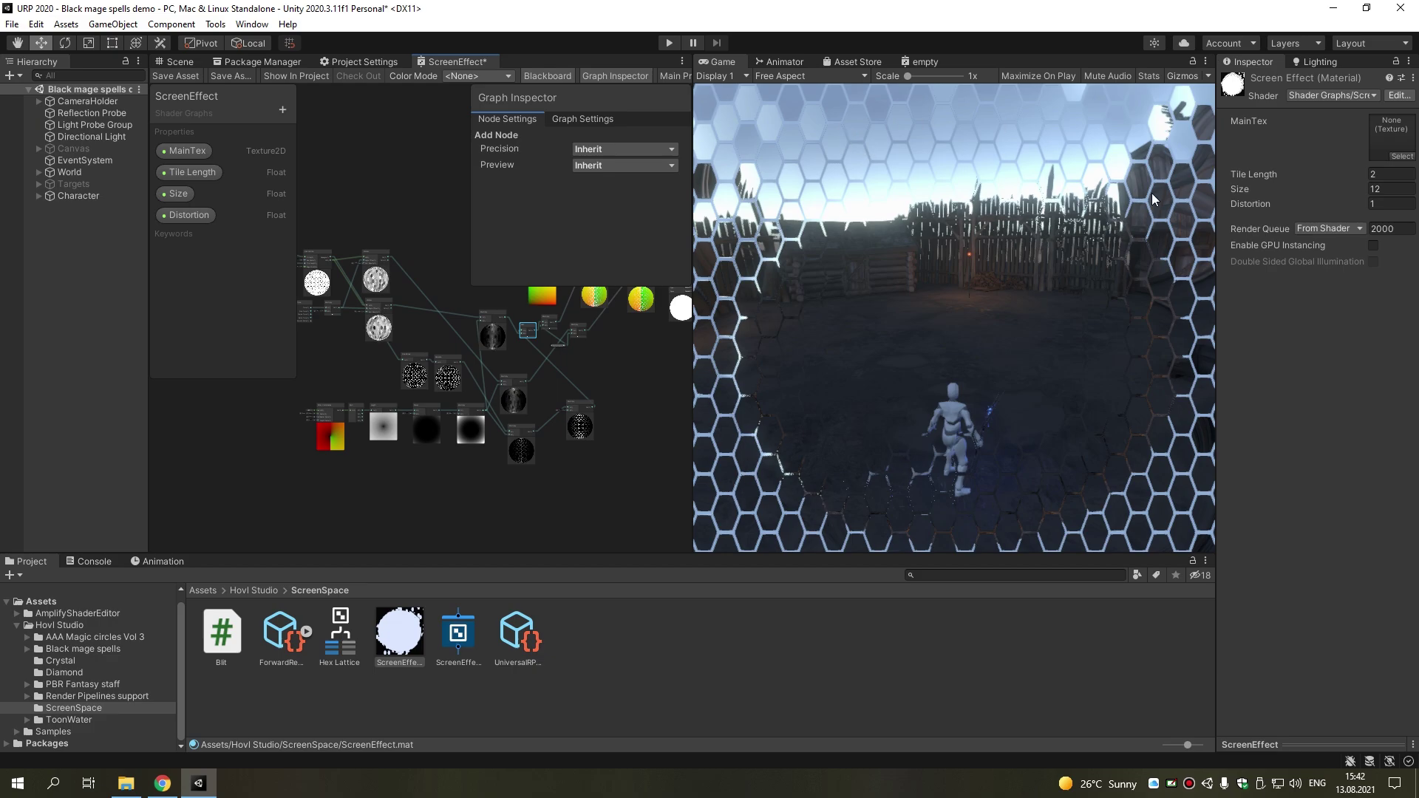
{"action": "scroll", "coordinate": [587, 482], "scroll_direction": "up", "scroll_amount": 1}
{"action": "scroll", "coordinate": [551, 446], "scroll_direction": "up", "scroll_amount": 1}
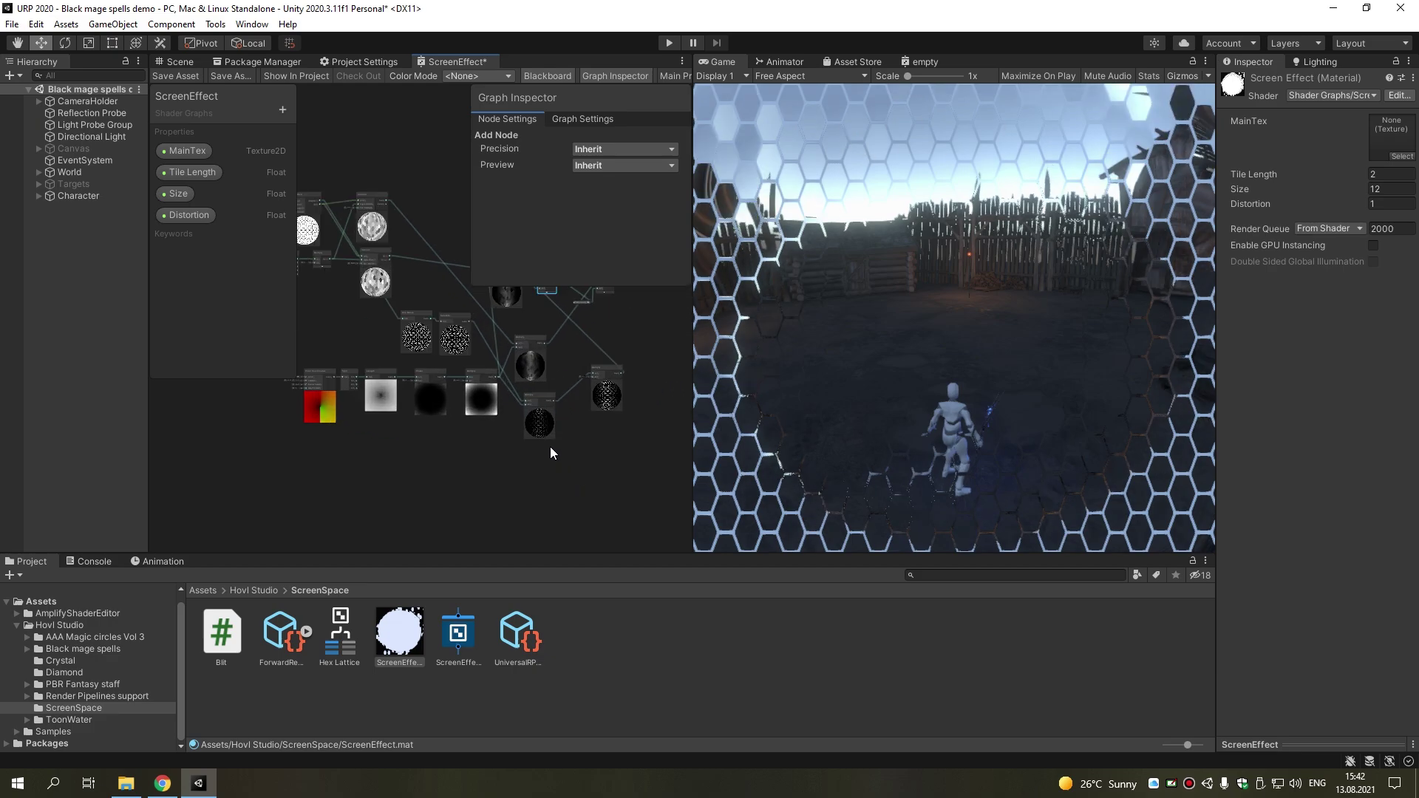
{"action": "scroll", "coordinate": [542, 416], "scroll_direction": "up", "scroll_amount": 1}
{"action": "left_click", "coordinate": [583, 418]}
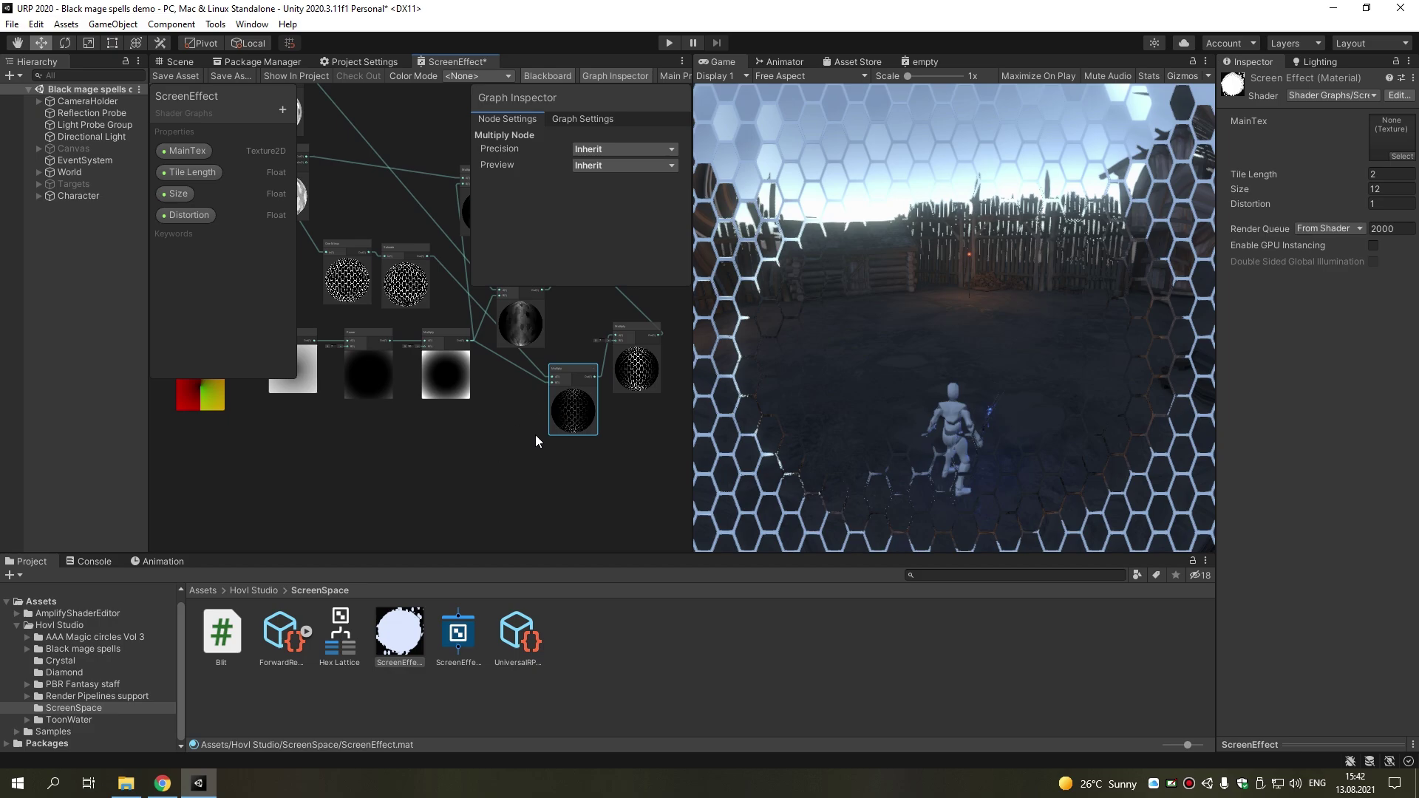
Duplicate the Multiply node to its left, wire its output to the right Multiply's B input, and clear its old input wires
{"action": "key", "text": "ctrl+d"}
{"action": "scroll", "coordinate": [485, 423], "scroll_direction": "up", "scroll_amount": 1}
{"action": "mouse_move", "coordinate": [595, 451]}
{"action": "left_mouse_down"}
{"action": "mouse_move", "coordinate": [485, 435]}
{"action": "mouse_move", "coordinate": [500, 450]}
{"action": "left_mouse_up"}
{"action": "scroll", "coordinate": [485, 422], "scroll_direction": "up", "scroll_amount": 2}
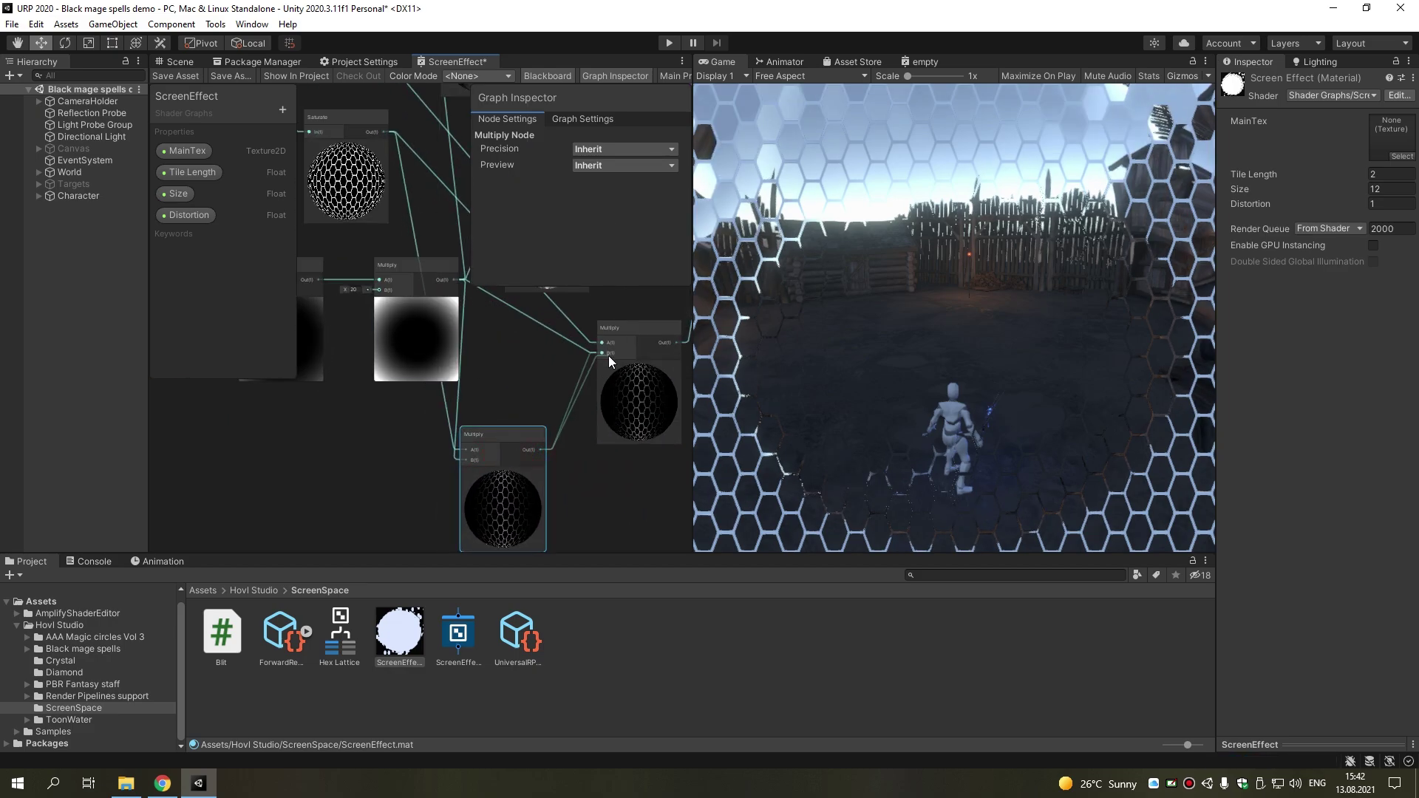
{"action": "left_click_drag", "start_coordinate": [610, 357], "coordinate": [609, 356]}
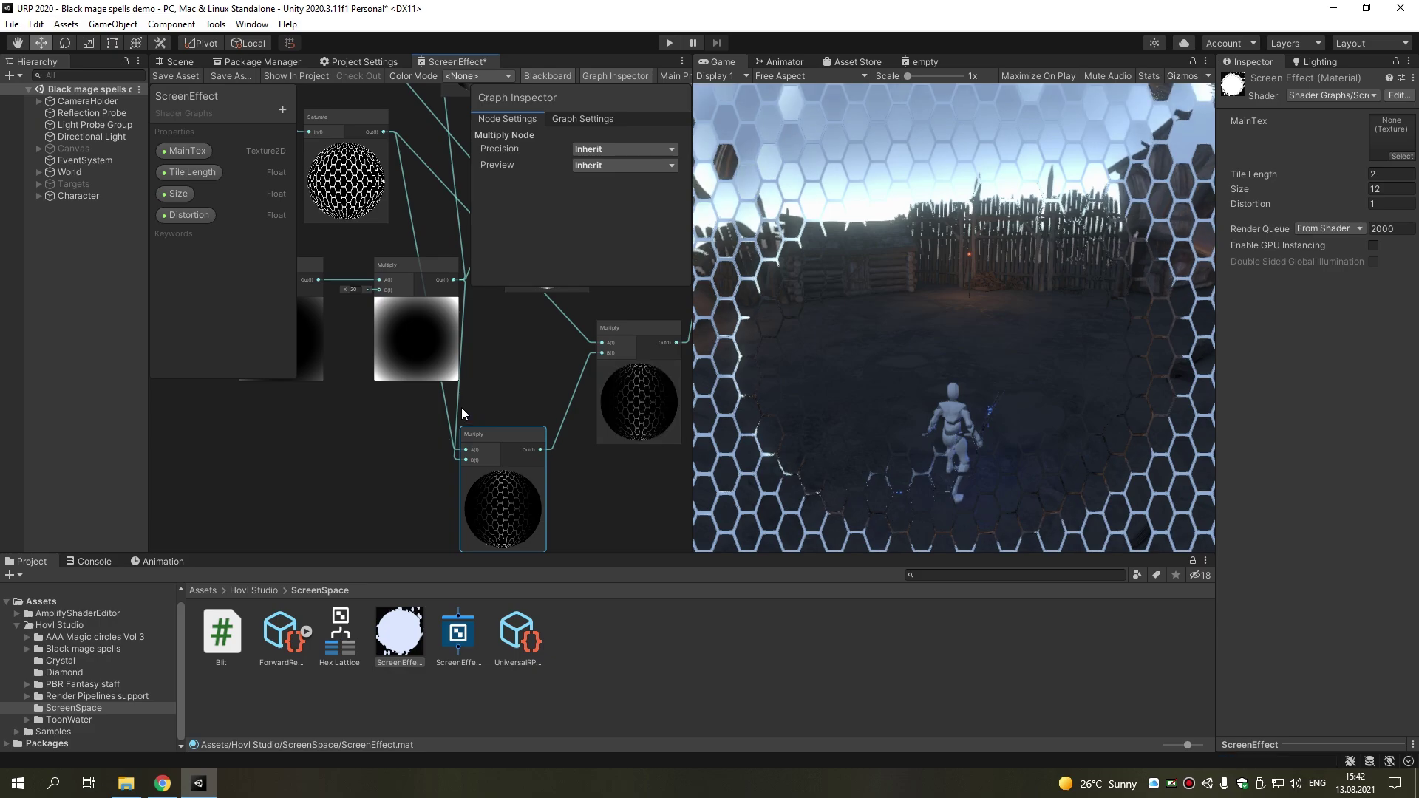
{"action": "key", "text": "Delete"}
{"action": "mouse_move", "coordinate": [462, 406]}
{"action": "left_mouse_down"}
{"action": "mouse_move", "coordinate": [446, 436]}
{"action": "mouse_move", "coordinate": [500, 408]}
{"action": "left_mouse_up"}
Feed the hex lattice into the copy's A input and wire a Multiply output to the lower-right Multiply
{"action": "scroll", "coordinate": [522, 367], "scroll_direction": "down", "scroll_amount": 2}
{"action": "middle_click_drag", "start_coordinate": [522, 367], "coordinate": [468, 423]}
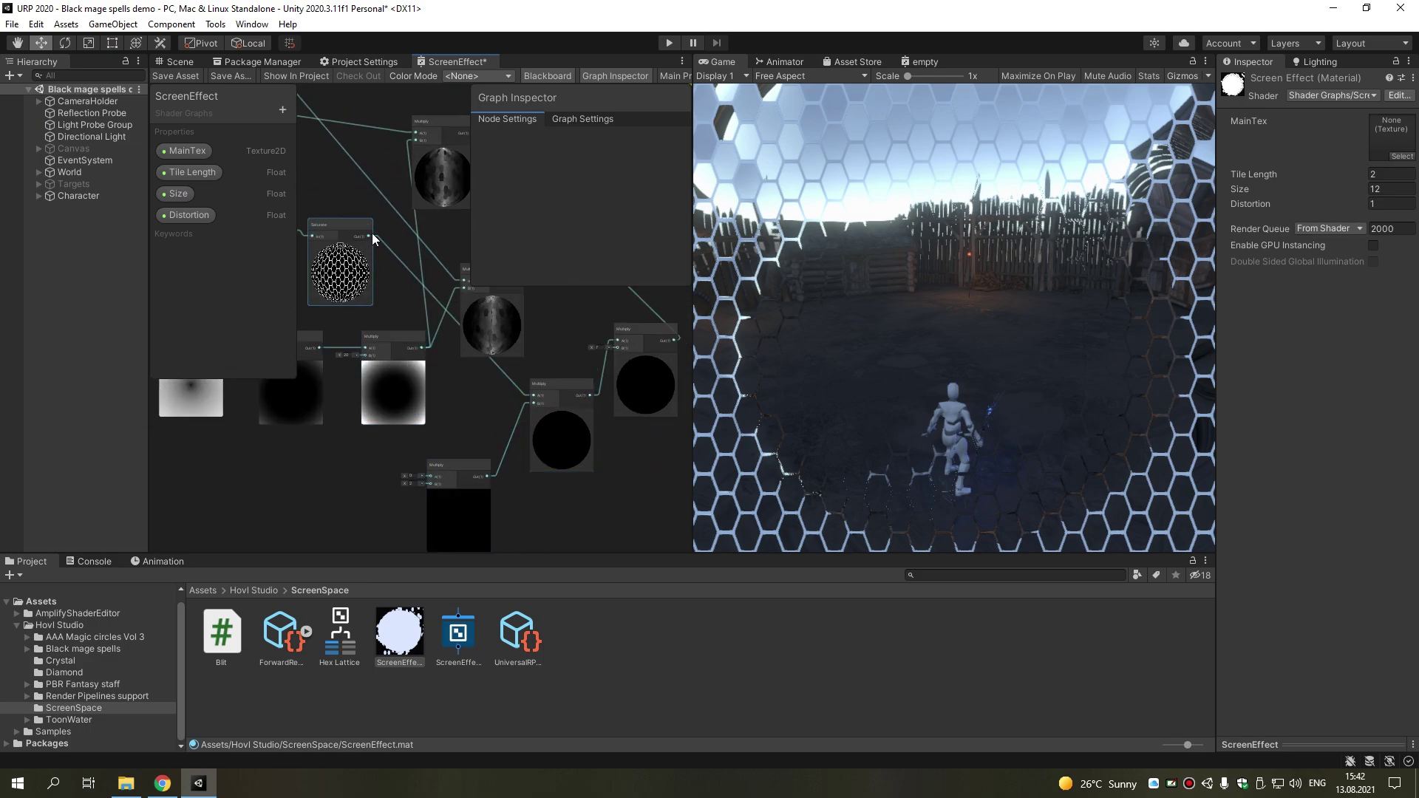
{"action": "left_click_drag", "start_coordinate": [436, 479], "coordinate": [431, 476]}
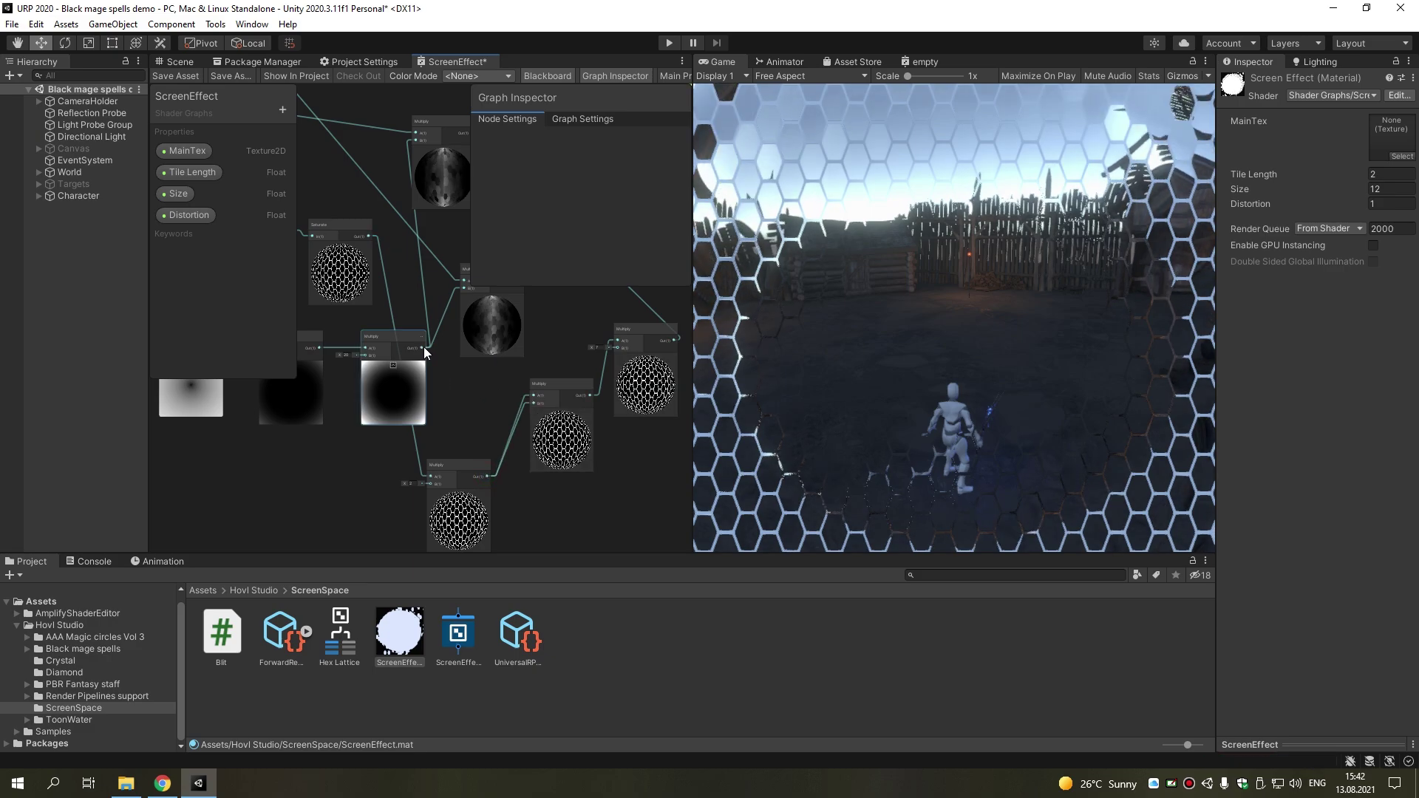
{"action": "left_click_drag", "start_coordinate": [426, 347], "coordinate": [533, 411]}
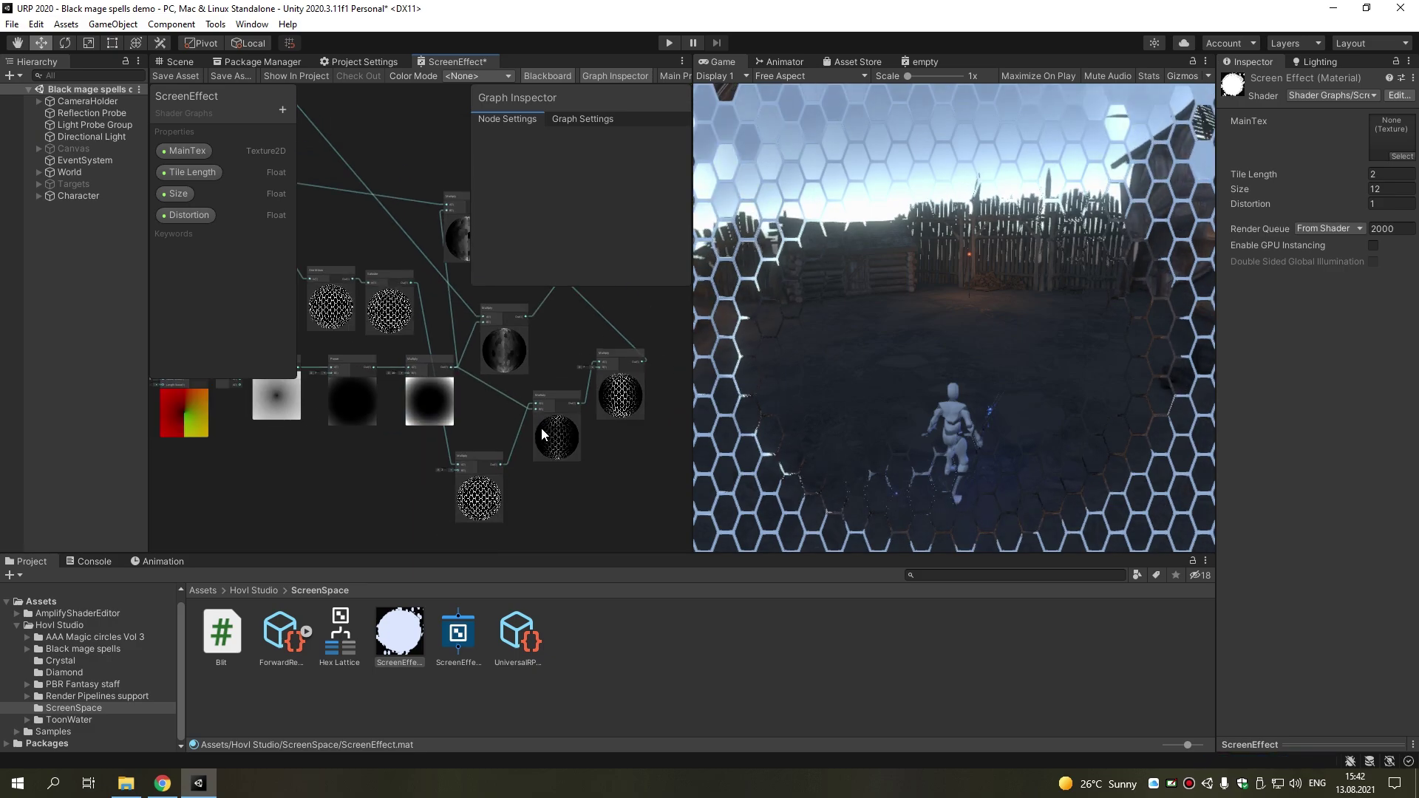
{"action": "scroll", "coordinate": [588, 405], "scroll_direction": "up", "scroll_amount": 2}
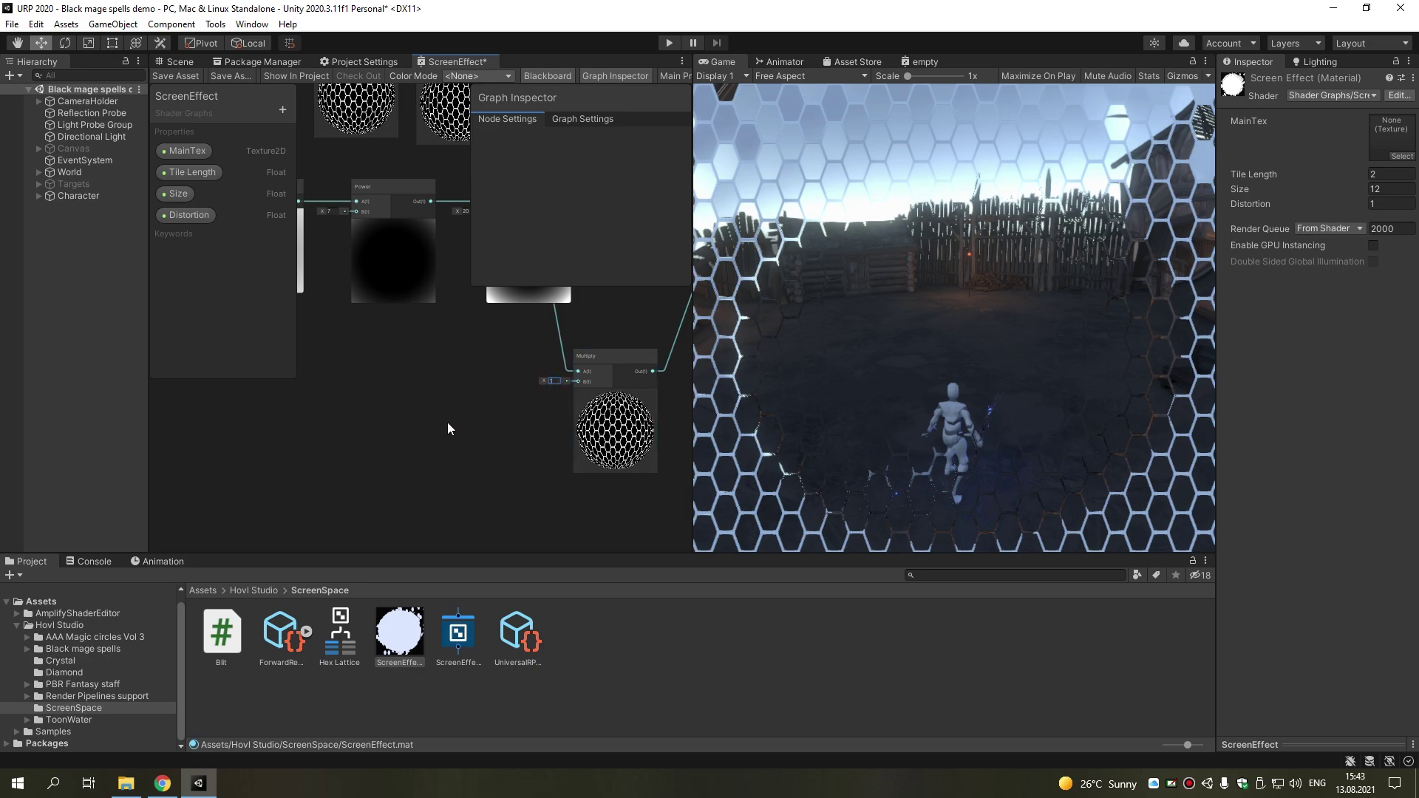
{"action": "scroll", "coordinate": [448, 427], "scroll_direction": "down", "scroll_amount": 2}
{"action": "scroll", "coordinate": [445, 420], "scroll_direction": "down", "scroll_amount": 2}
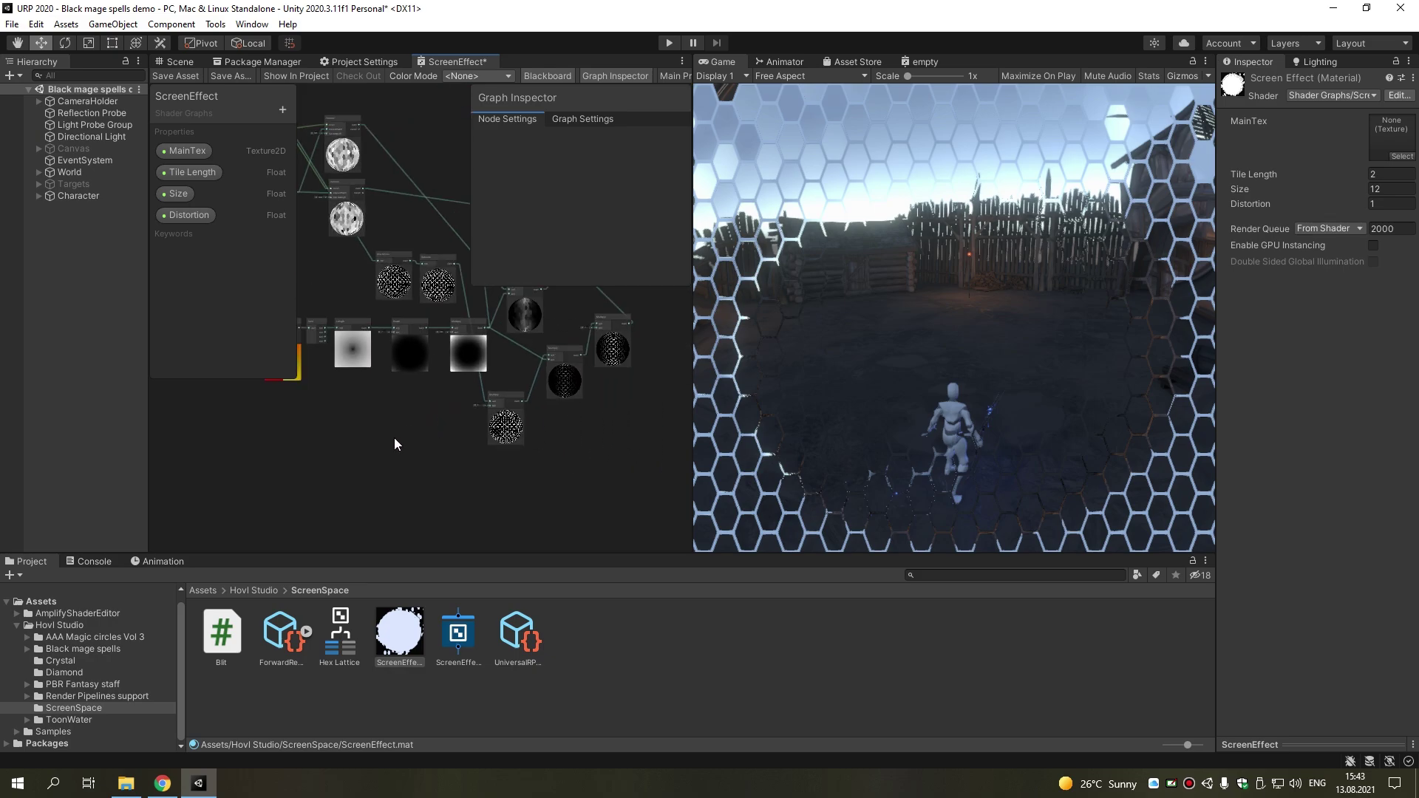
{"action": "middle_click_drag", "start_coordinate": [393, 437], "coordinate": [454, 427]}
{"action": "scroll", "coordinate": [331, 401], "scroll_direction": "up", "scroll_amount": 2}
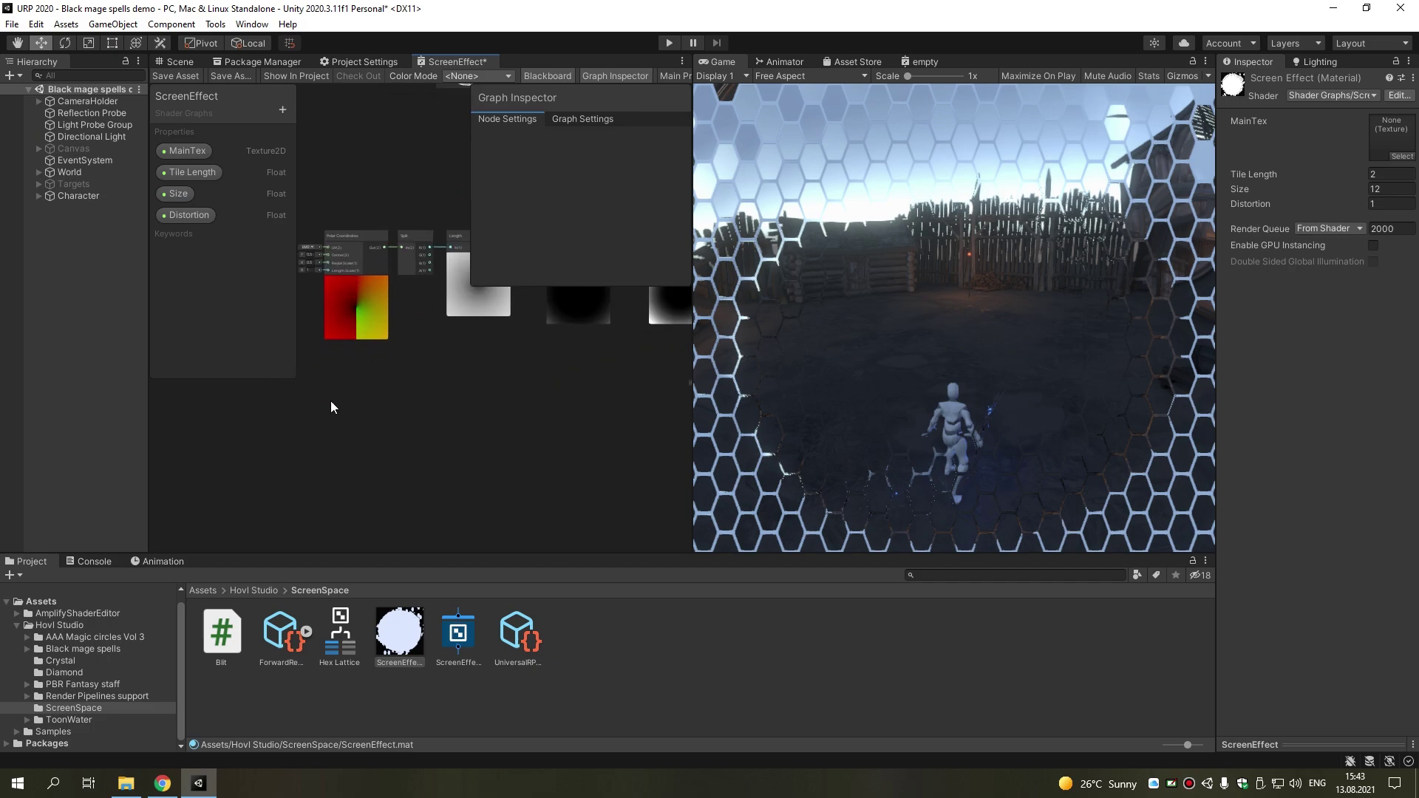
{"action": "scroll", "coordinate": [374, 402], "scroll_direction": "up", "scroll_amount": 1}
{"action": "scroll", "coordinate": [399, 392], "scroll_direction": "down", "scroll_amount": 3}
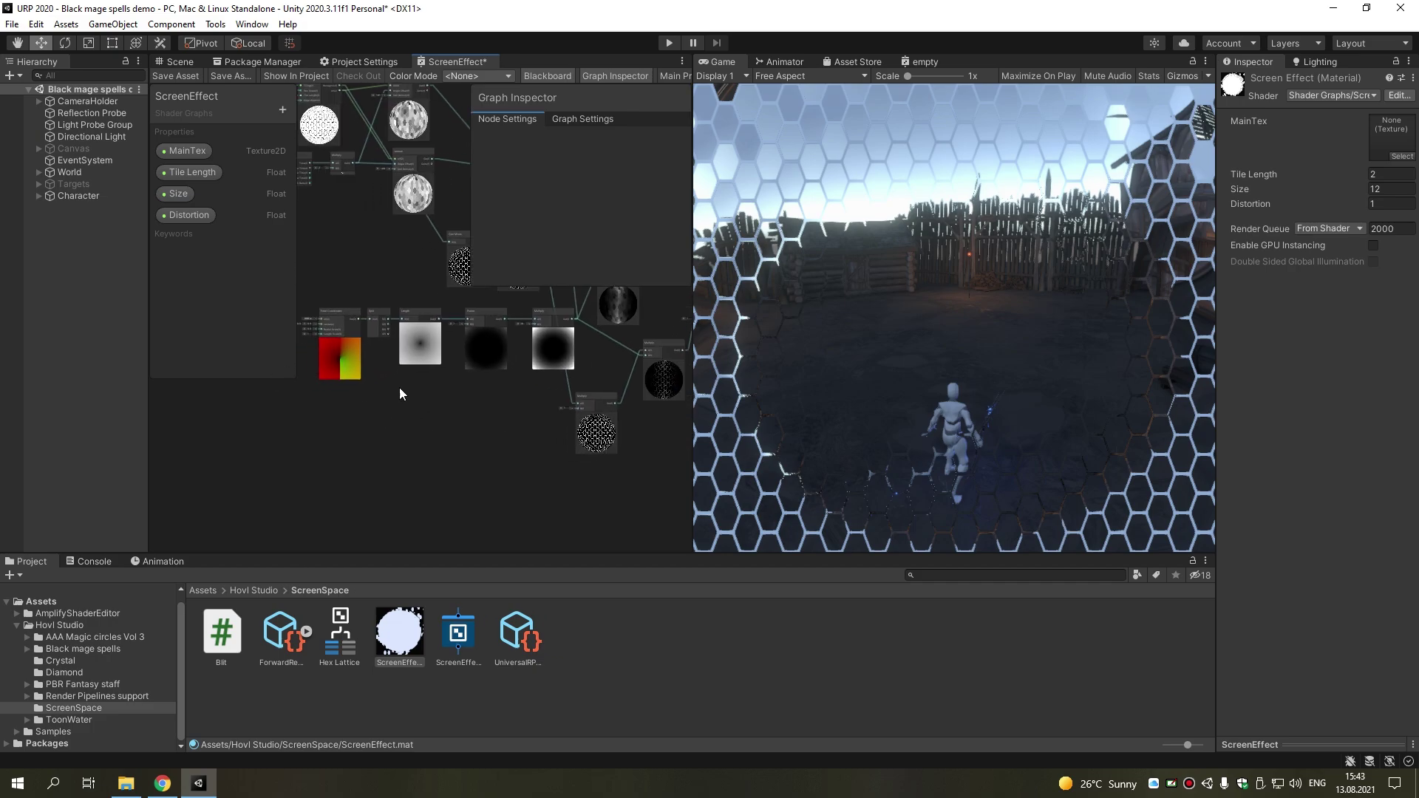
{"action": "scroll", "coordinate": [310, 339], "scroll_direction": "up", "scroll_amount": 1}
{"action": "scroll", "coordinate": [310, 338], "scroll_direction": "up", "scroll_amount": 1}
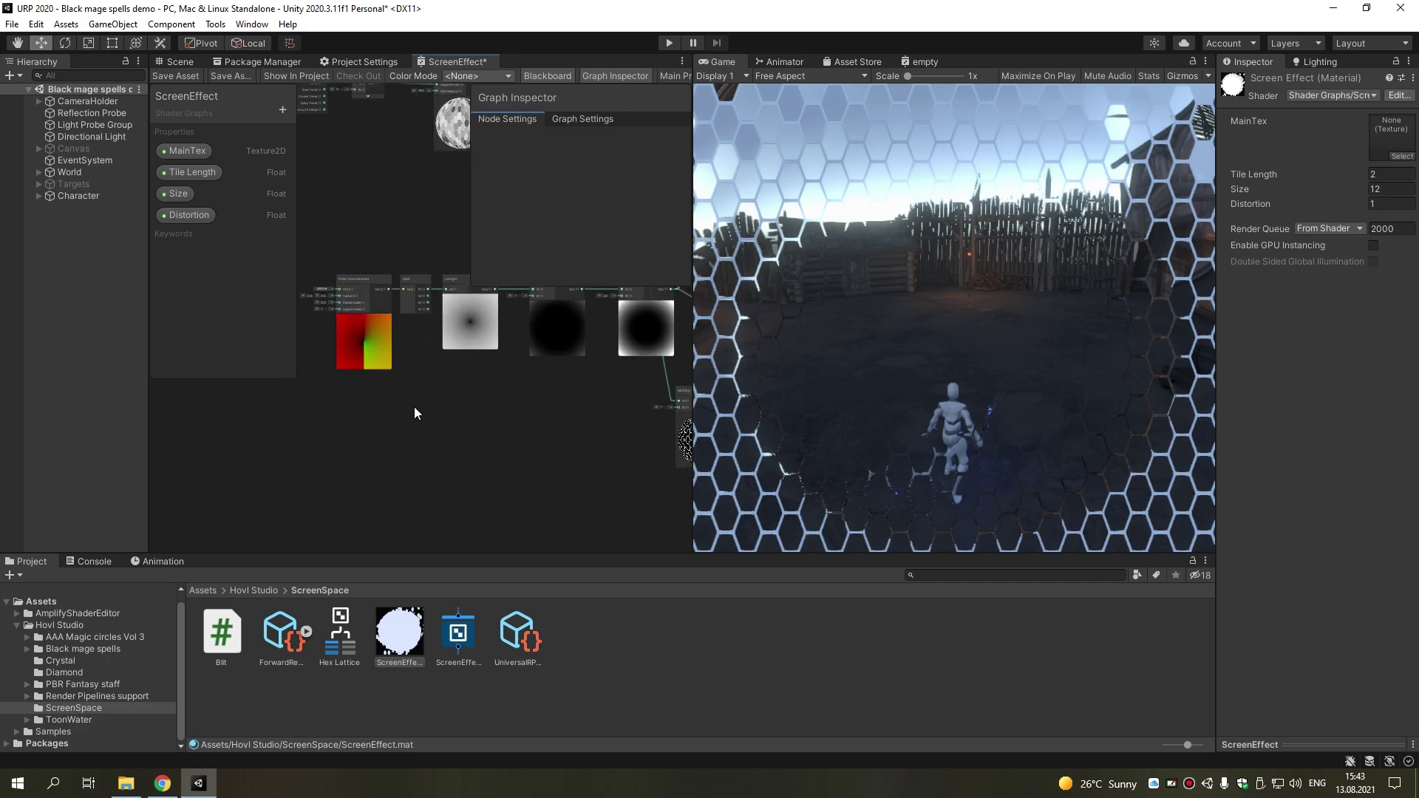
Add a Texture2D property on the Blackboard and name it 'Noise'
{"action": "left_click", "coordinate": [288, 112]}
{"action": "left_click", "coordinate": [352, 237]}
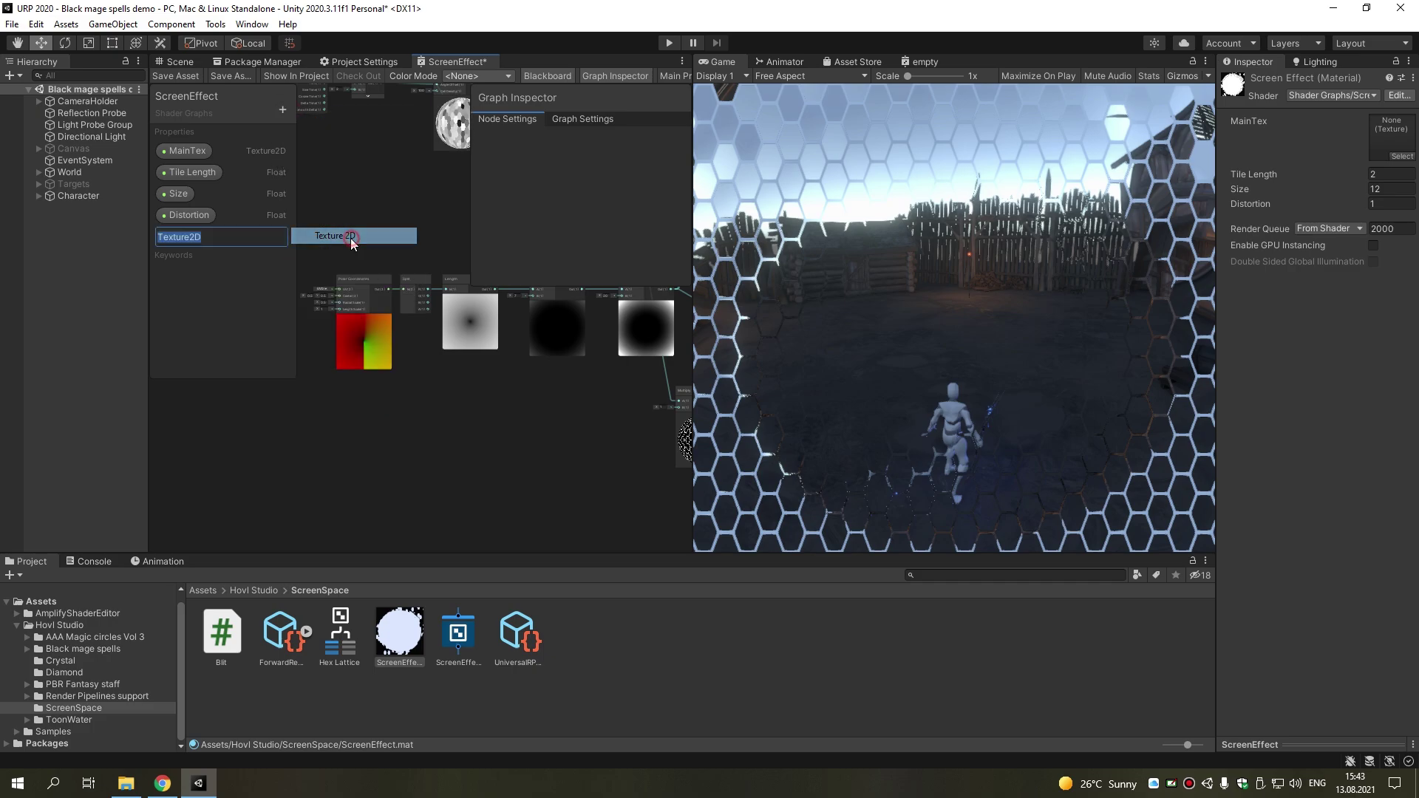
{"action": "type", "text": "Niu"}
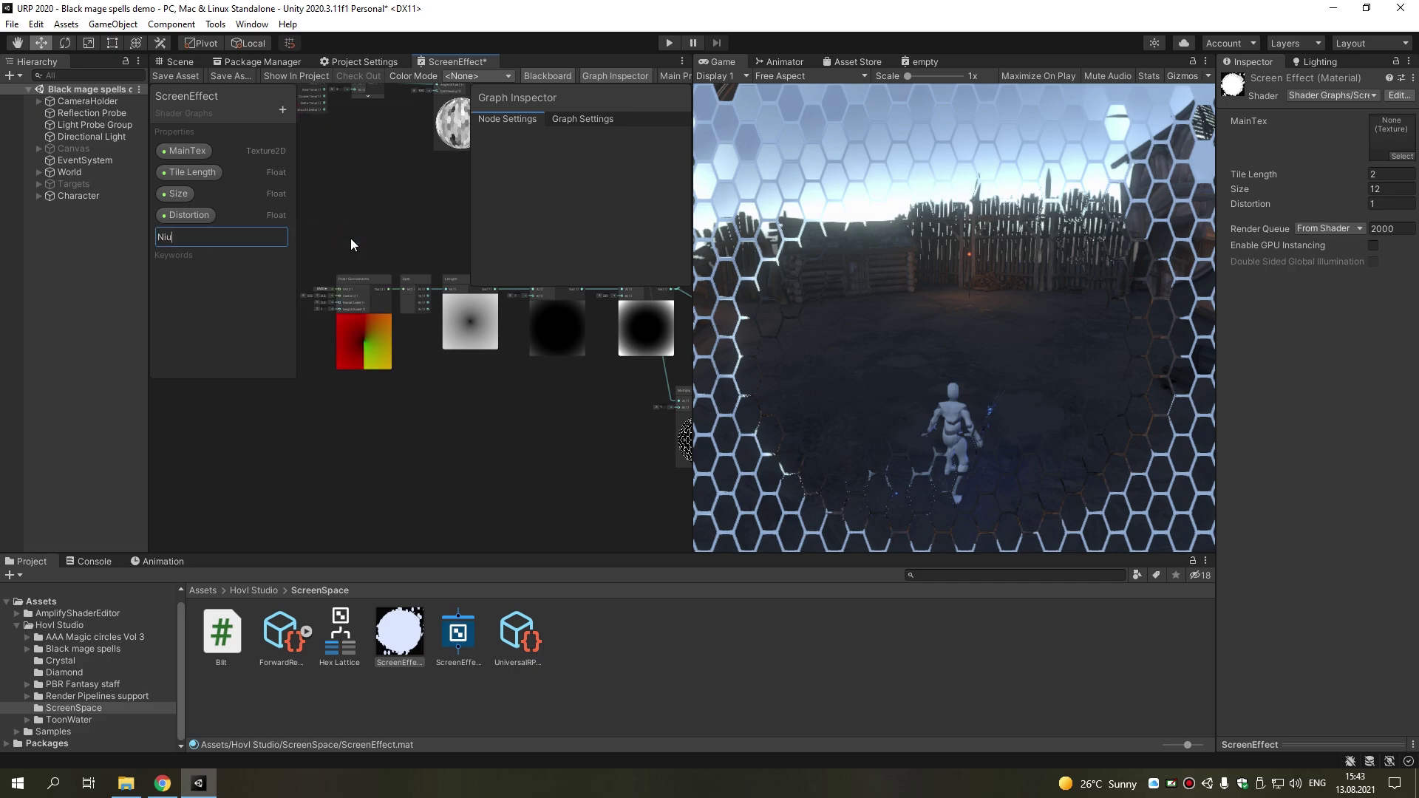
{"action": "key", "text": "BackSpace"}
{"action": "key", "text": "BackSpace"}
{"action": "type", "text": "o"}
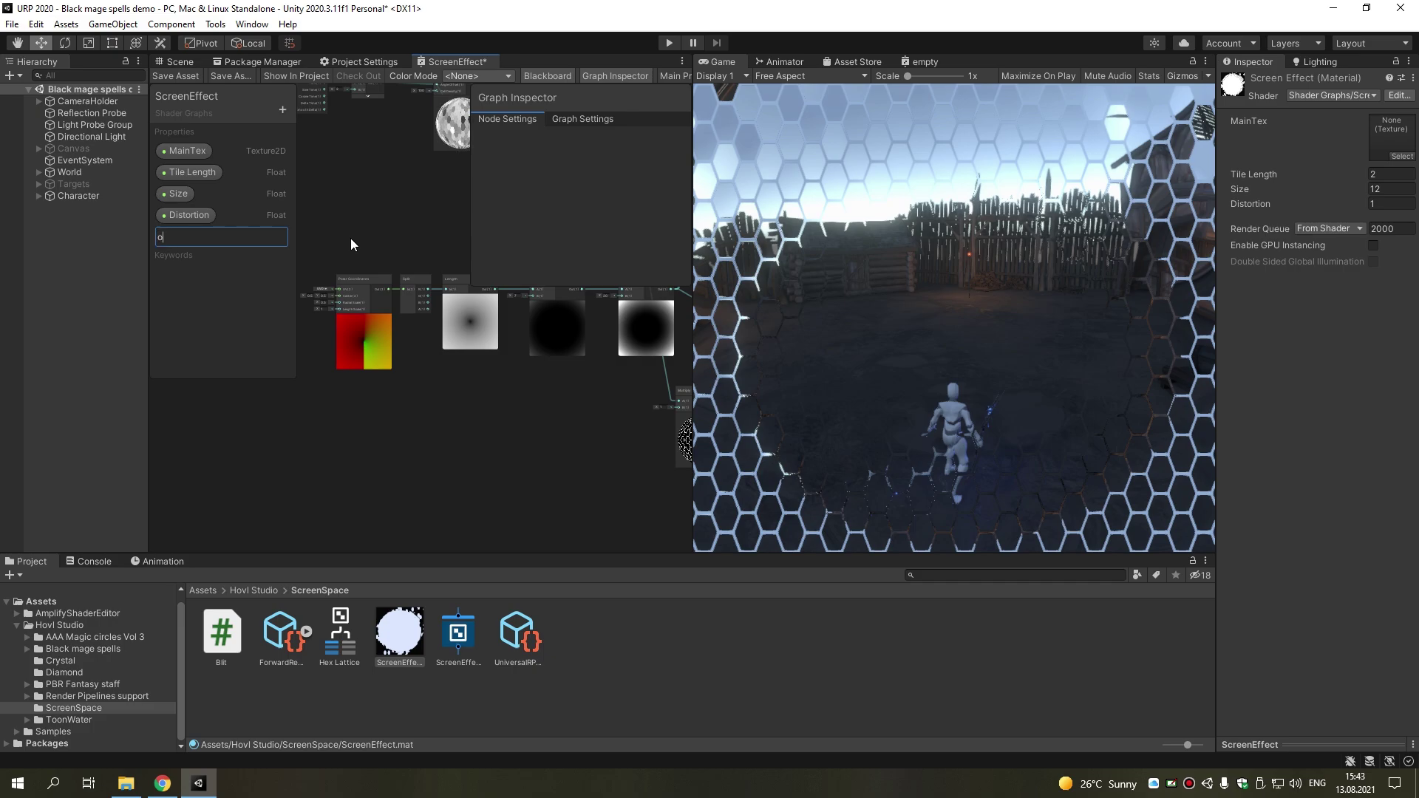
{"action": "key", "text": "BackSpace"}
{"action": "type", "text": "Noise"}
{"action": "key", "text": "Return"}
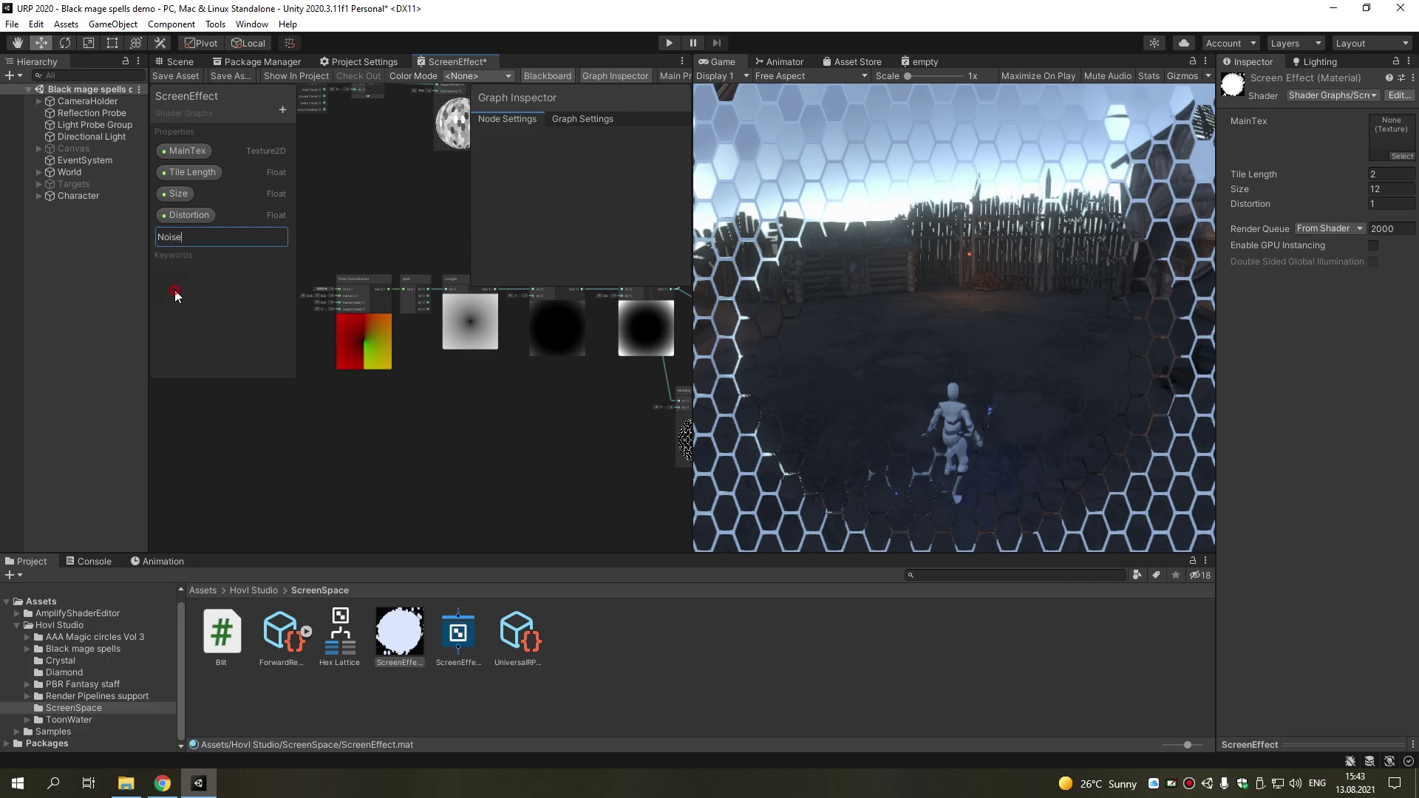
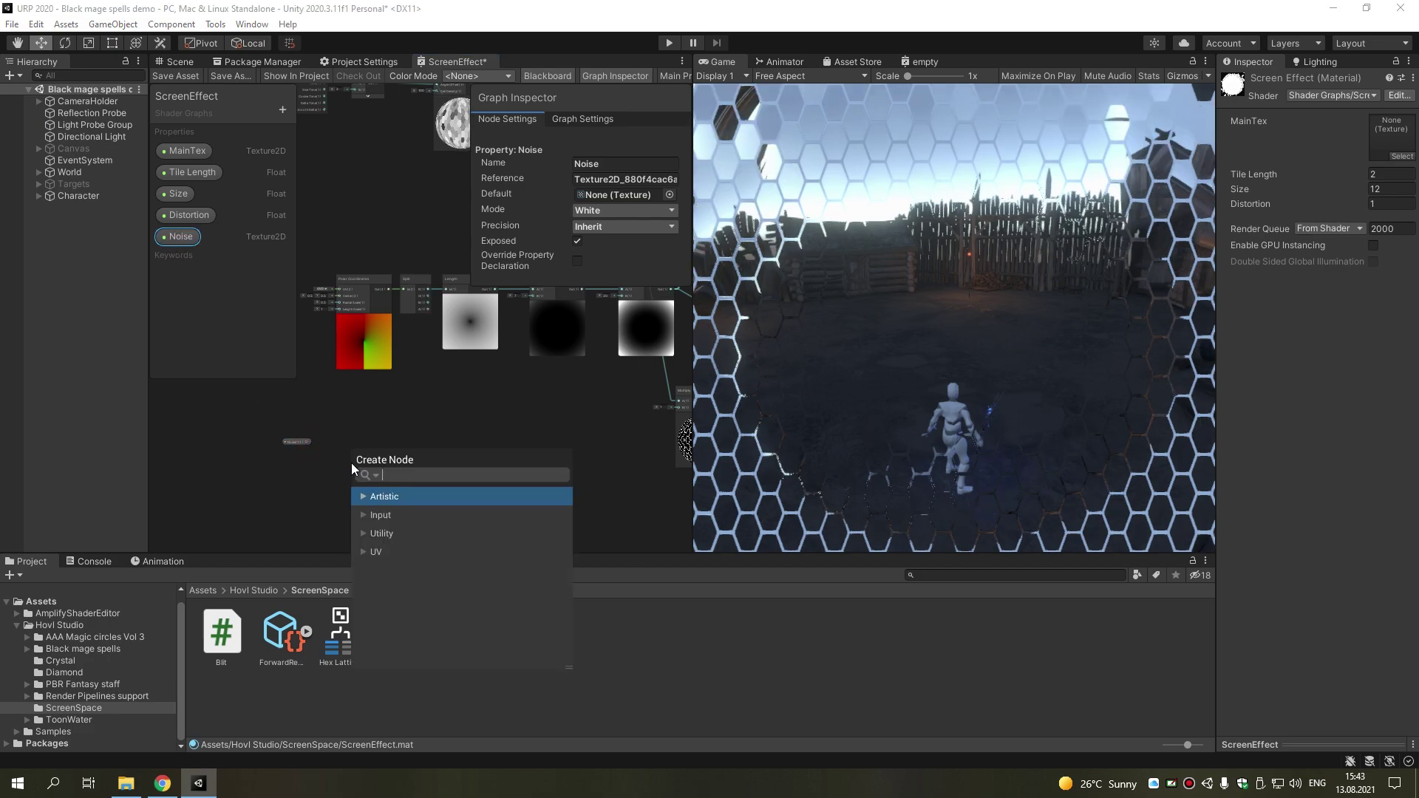
Add a Sample Texture 2D node for Noise beside the polar coordinate nodes
{"action": "type", "text": "sap"}
{"action": "key", "text": "BackSpace"}
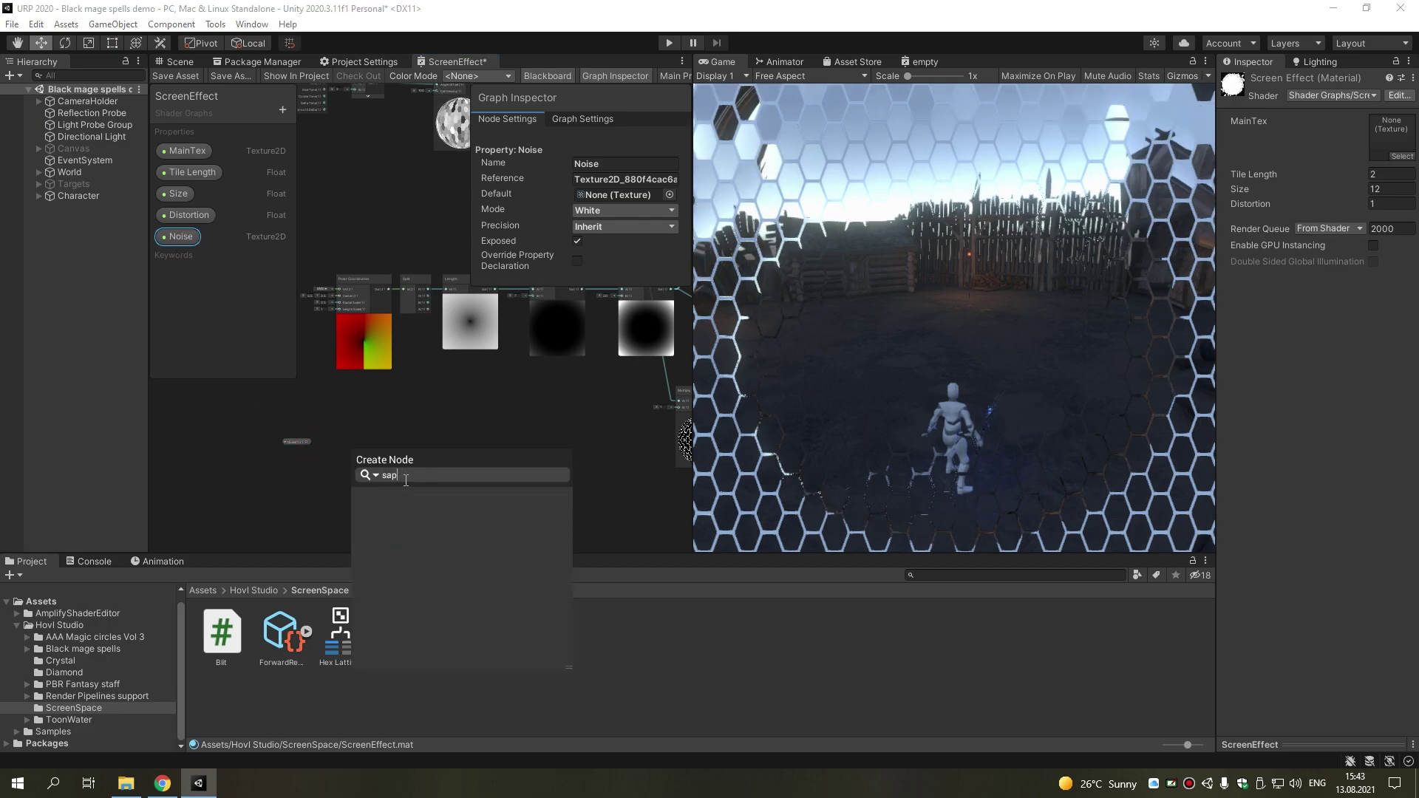
{"action": "type", "text": "mple"}
{"action": "left_click", "coordinate": [422, 531]}
{"action": "scroll", "coordinate": [340, 471], "scroll_direction": "up", "scroll_amount": 3}
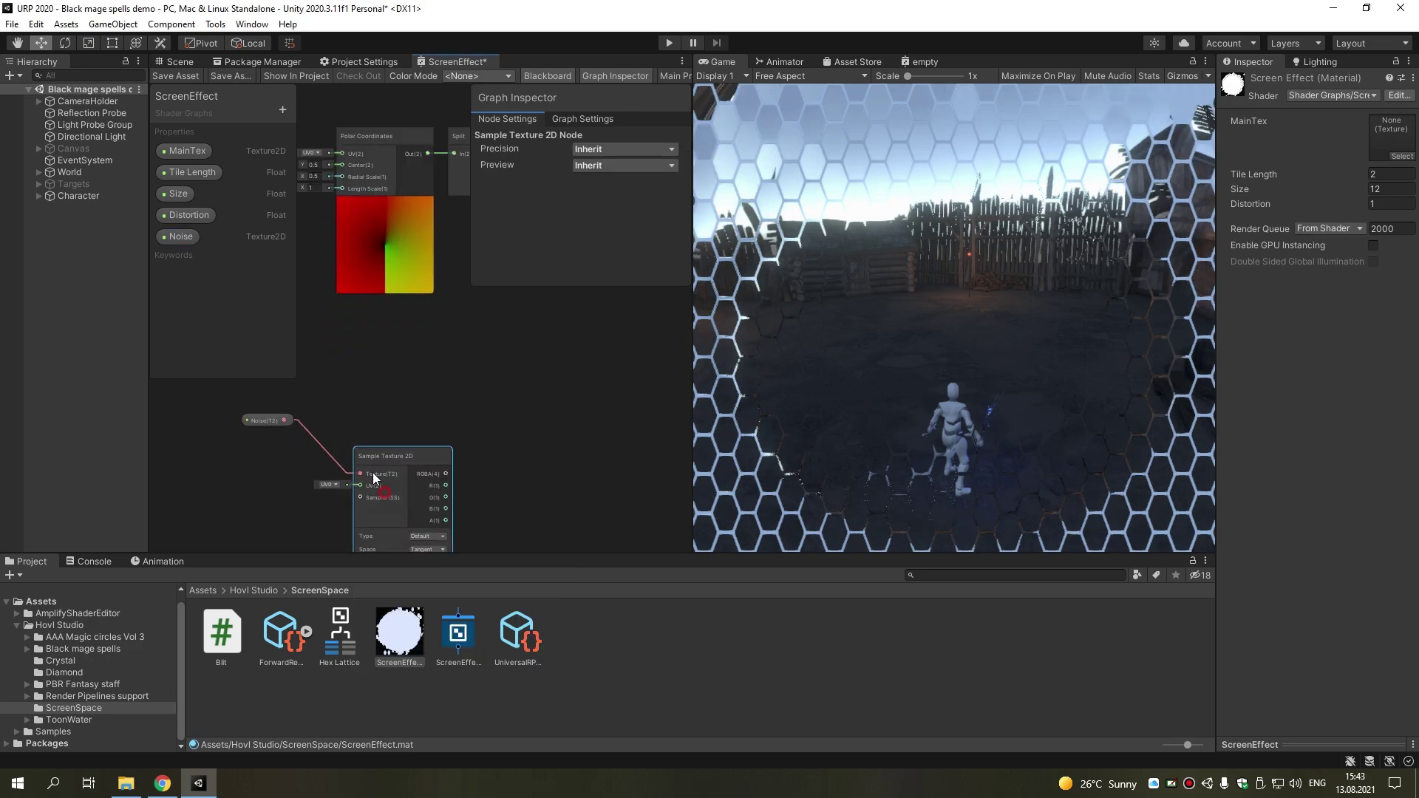
{"action": "mouse_move", "coordinate": [372, 472]}
{"action": "left_mouse_down"}
{"action": "mouse_move", "coordinate": [329, 439]}
{"action": "mouse_move", "coordinate": [548, 428]}
{"action": "left_mouse_up"}
{"action": "scroll", "coordinate": [504, 461], "scroll_direction": "down", "scroll_amount": 3}
{"action": "left_click", "coordinate": [347, 389]}
{"action": "middle_click_drag", "start_coordinate": [540, 330], "coordinate": [497, 412]}
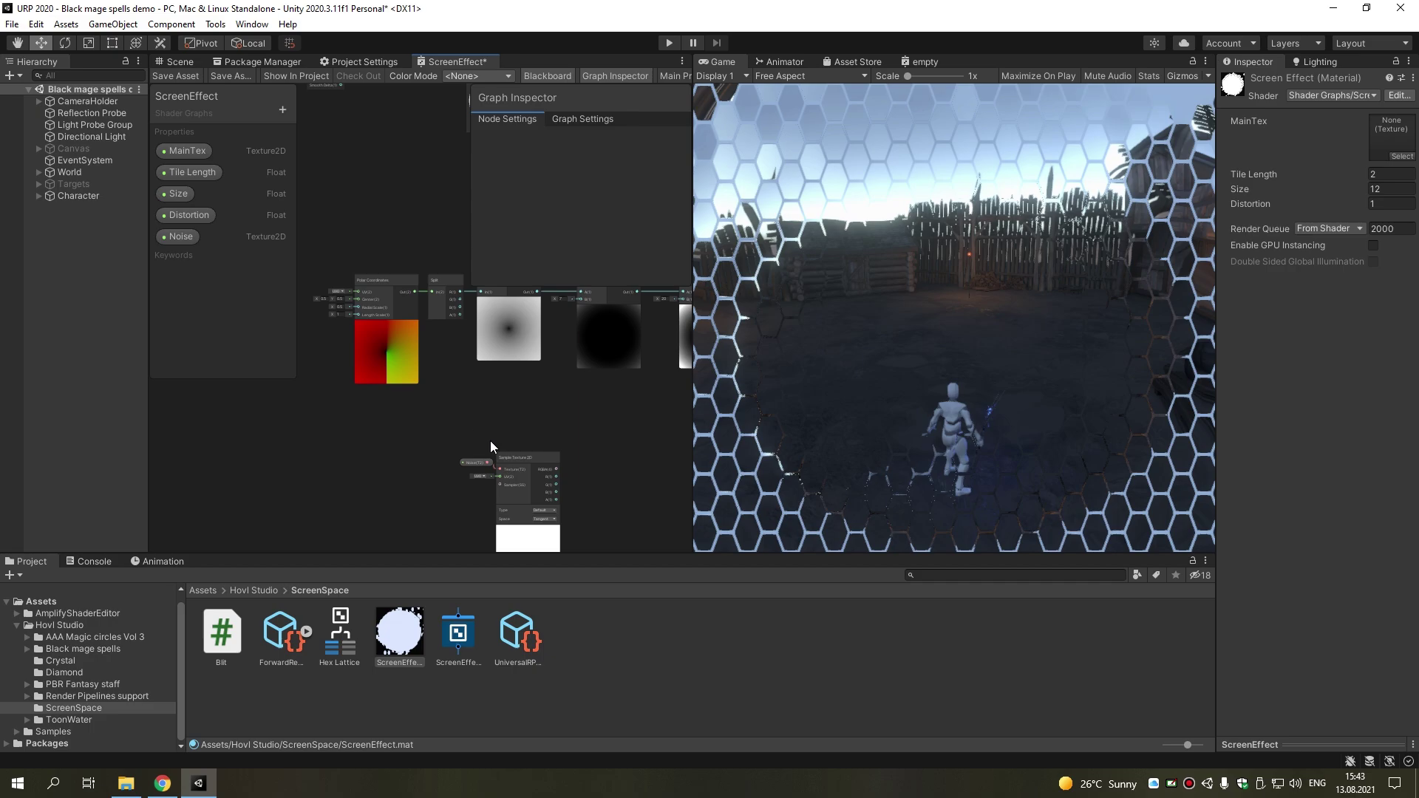
{"action": "mouse_move", "coordinate": [584, 474]}
{"action": "middle_mouse_down"}
{"action": "mouse_move", "coordinate": [484, 403]}
{"action": "mouse_move", "coordinate": [516, 387]}
{"action": "middle_mouse_up"}
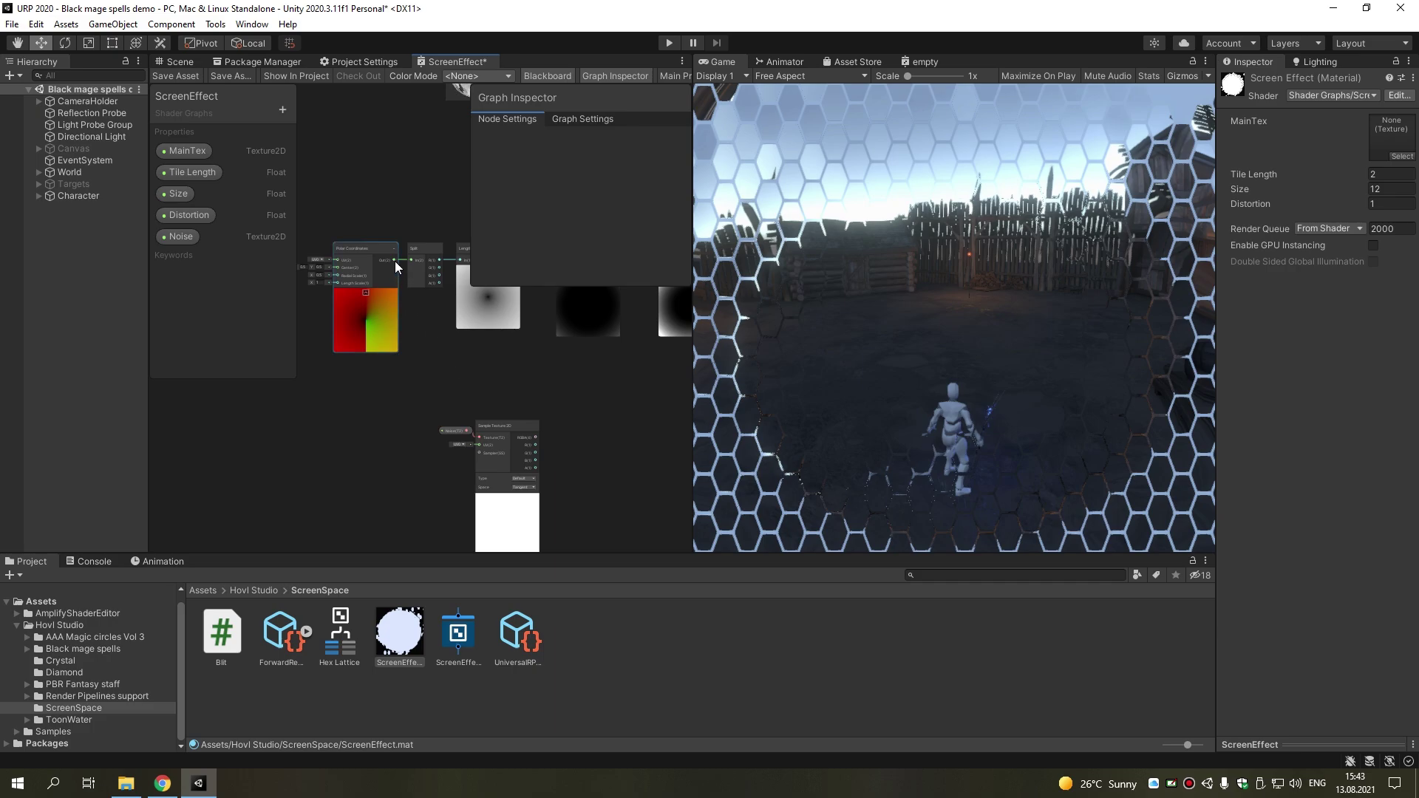
Wire Polar Coordinates Out into the sample's UV and its RGBA into Multiply B
{"action": "left_click_drag", "start_coordinate": [396, 261], "coordinate": [479, 445]}
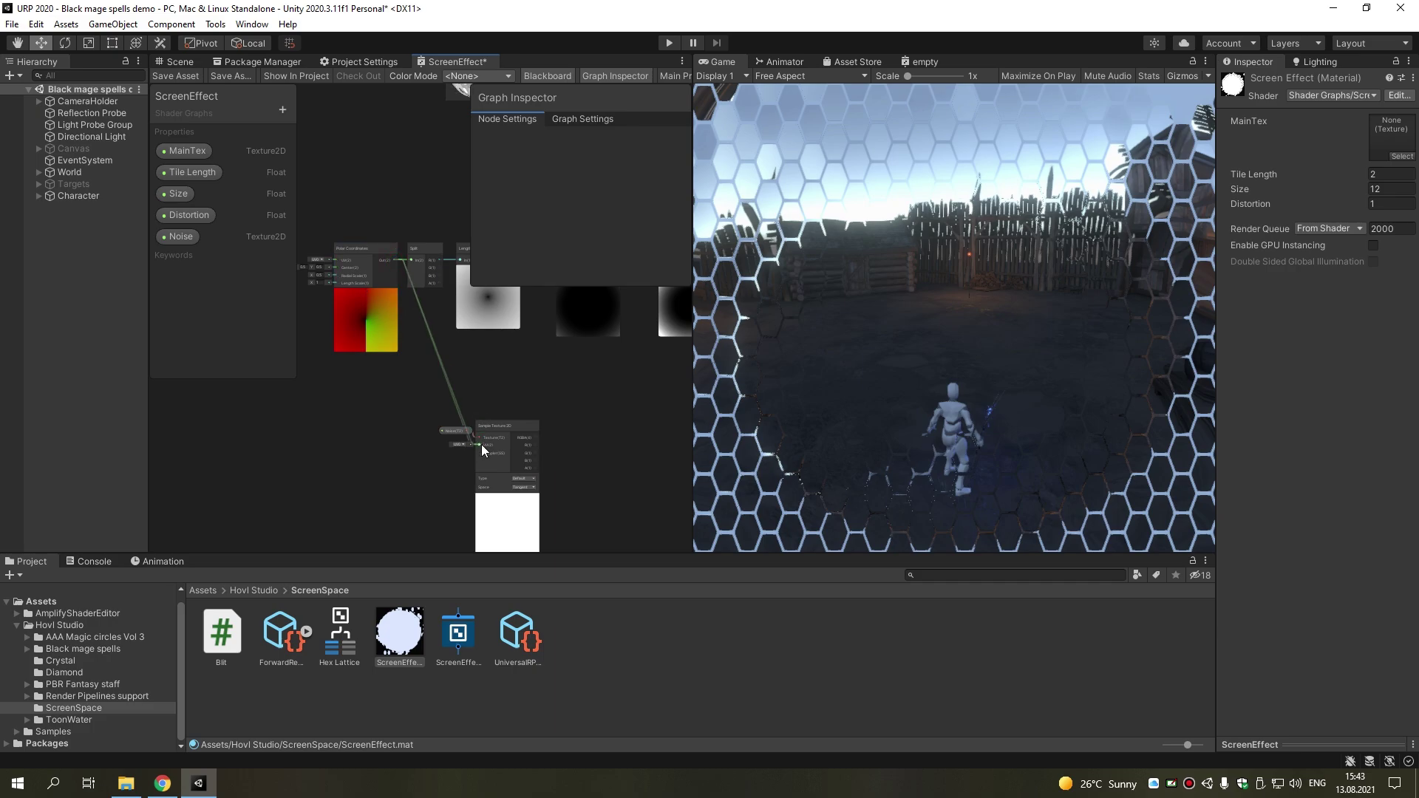
{"action": "middle_click_drag", "start_coordinate": [579, 453], "coordinate": [324, 440]}
{"action": "scroll", "coordinate": [324, 440], "scroll_direction": "up", "scroll_amount": 2}
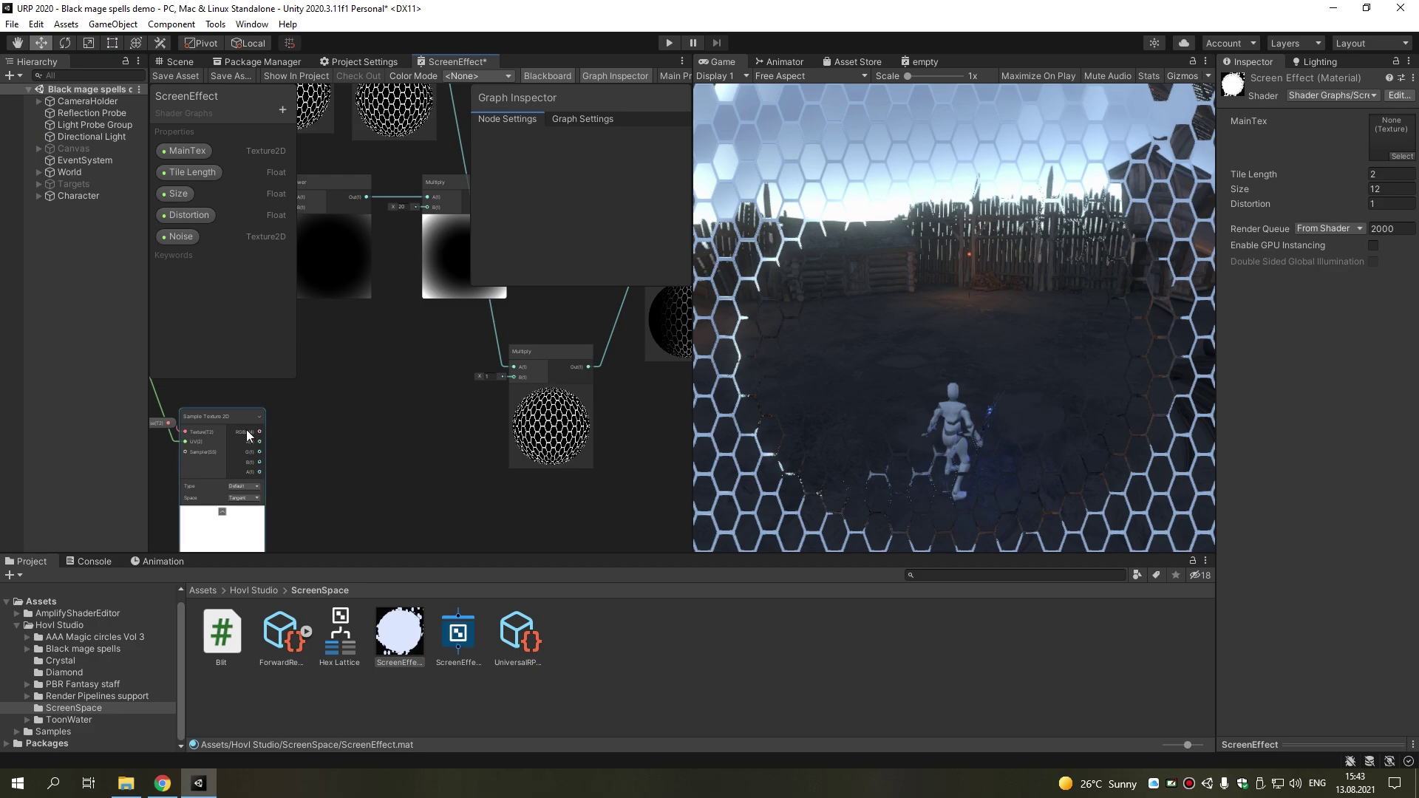
{"action": "left_click_drag", "start_coordinate": [294, 436], "coordinate": [513, 377]}
{"action": "scroll", "coordinate": [507, 384], "scroll_direction": "down", "scroll_amount": 2}
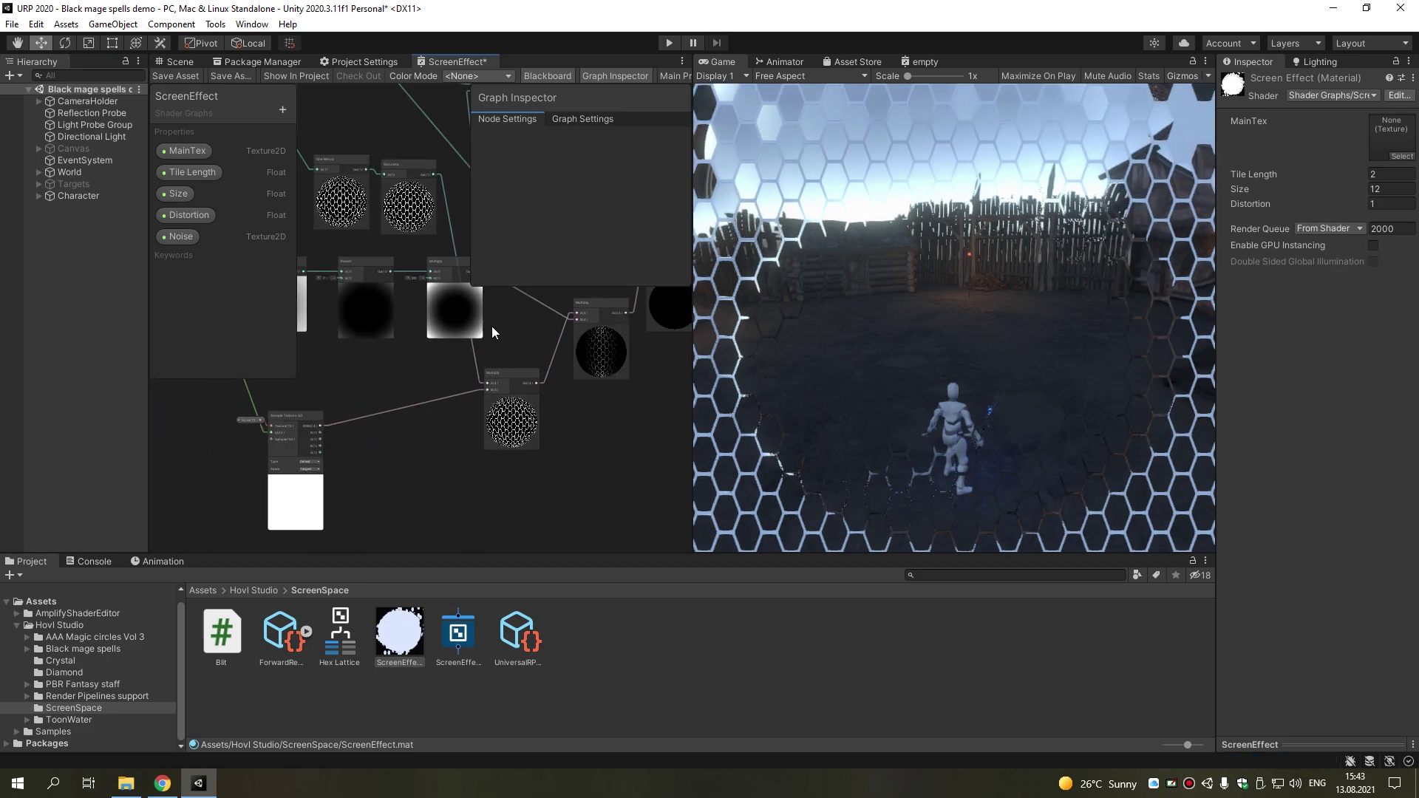
Save the shader graph and set the material's Noise slot to the Noise62 texture
{"action": "left_click", "coordinate": [179, 78]}
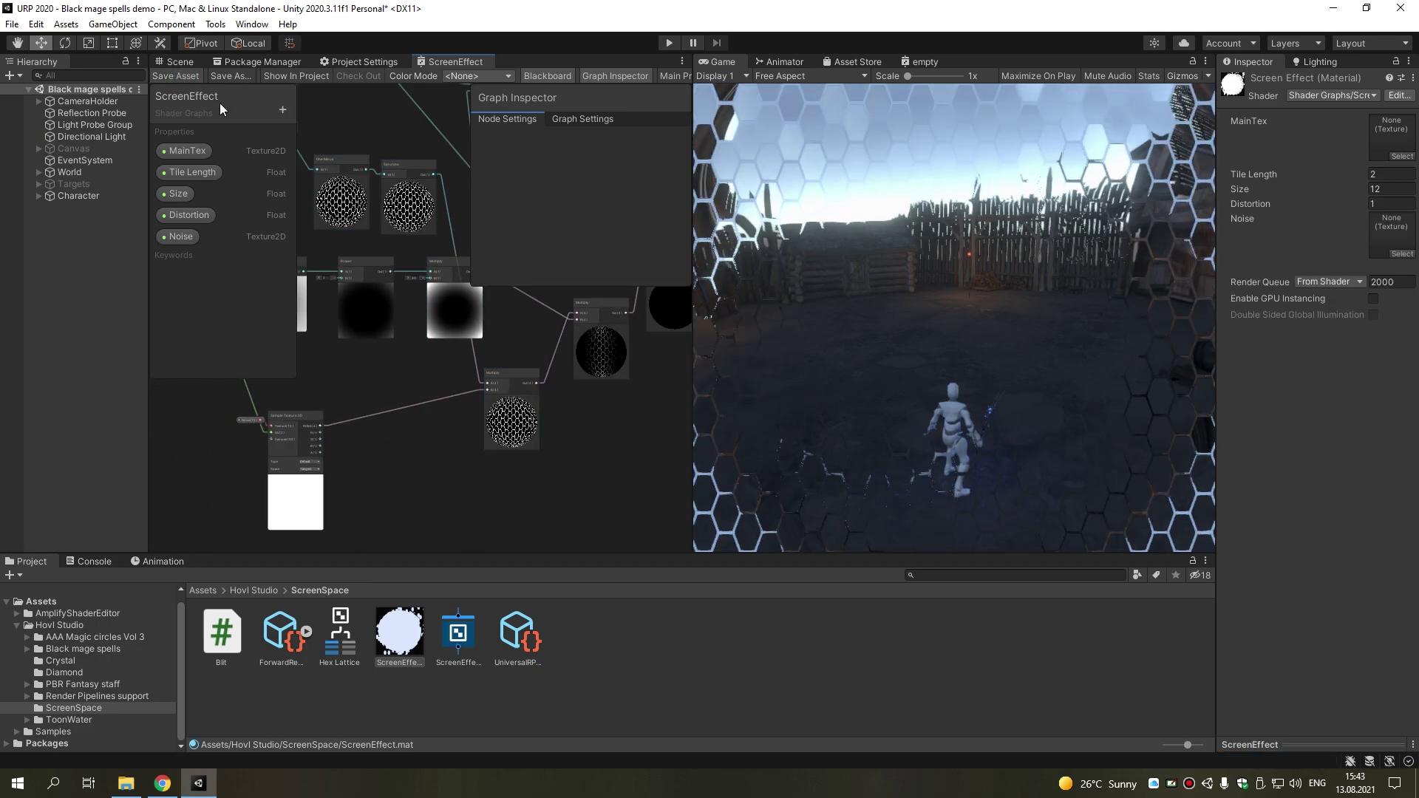
{"action": "left_click", "coordinate": [1403, 254]}
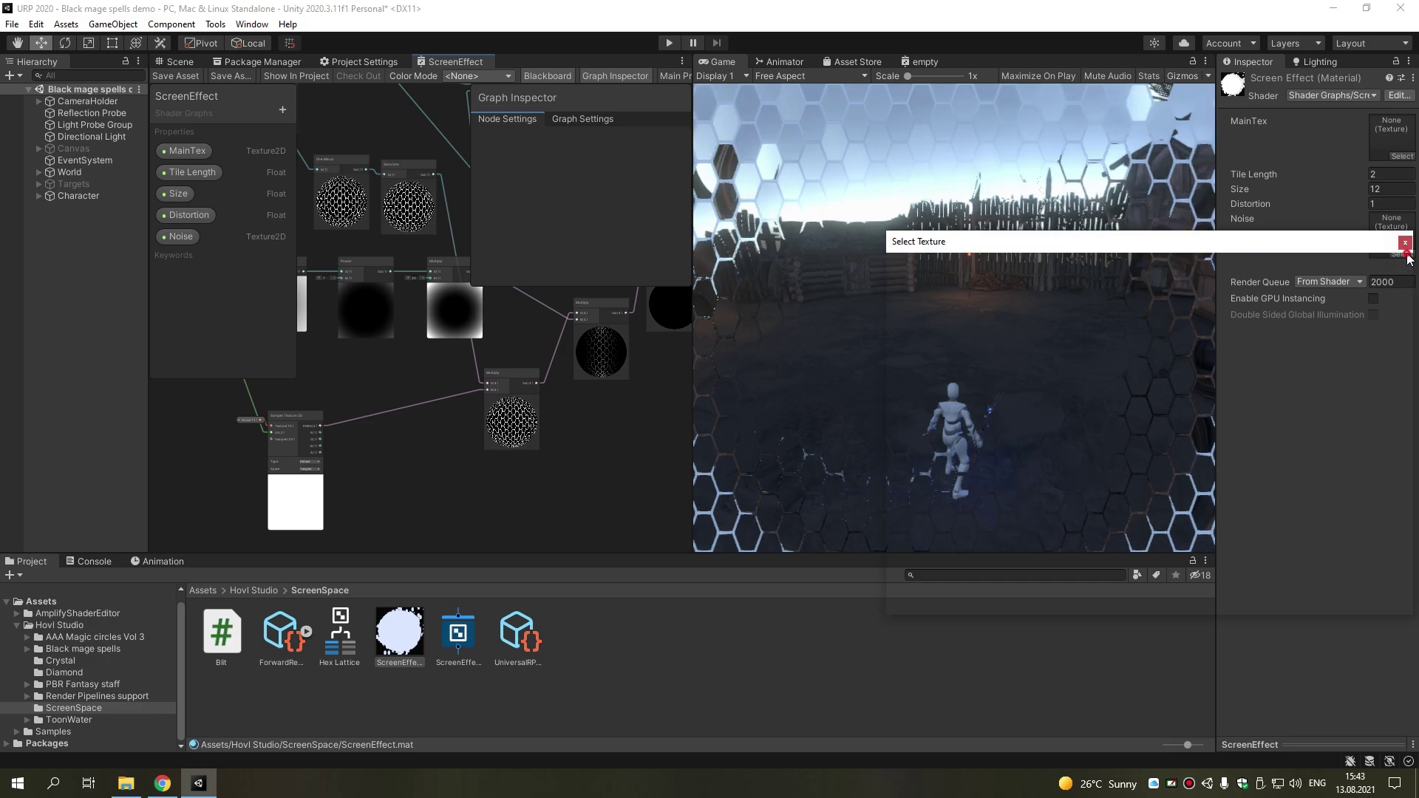
{"action": "scroll", "coordinate": [1250, 401], "scroll_direction": "down", "scroll_amount": 5}
{"action": "scroll", "coordinate": [1274, 450], "scroll_direction": "down", "scroll_amount": 5}
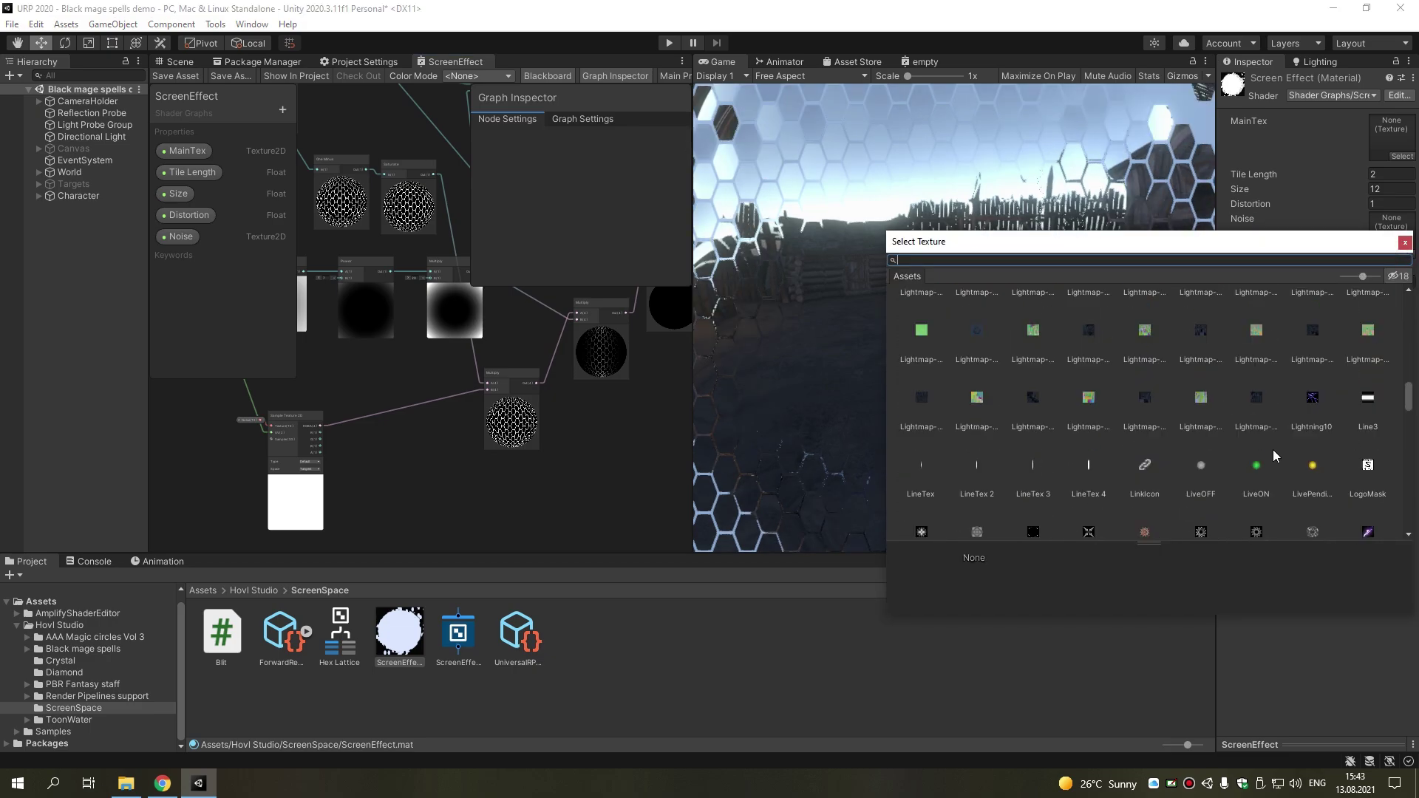
{"action": "scroll", "coordinate": [1258, 449], "scroll_direction": "down", "scroll_amount": 5}
{"action": "scroll", "coordinate": [1253, 448], "scroll_direction": "down", "scroll_amount": 5}
{"action": "scroll", "coordinate": [1252, 448], "scroll_direction": "down", "scroll_amount": 5}
{"action": "scroll", "coordinate": [1247, 449], "scroll_direction": "down", "scroll_amount": 5}
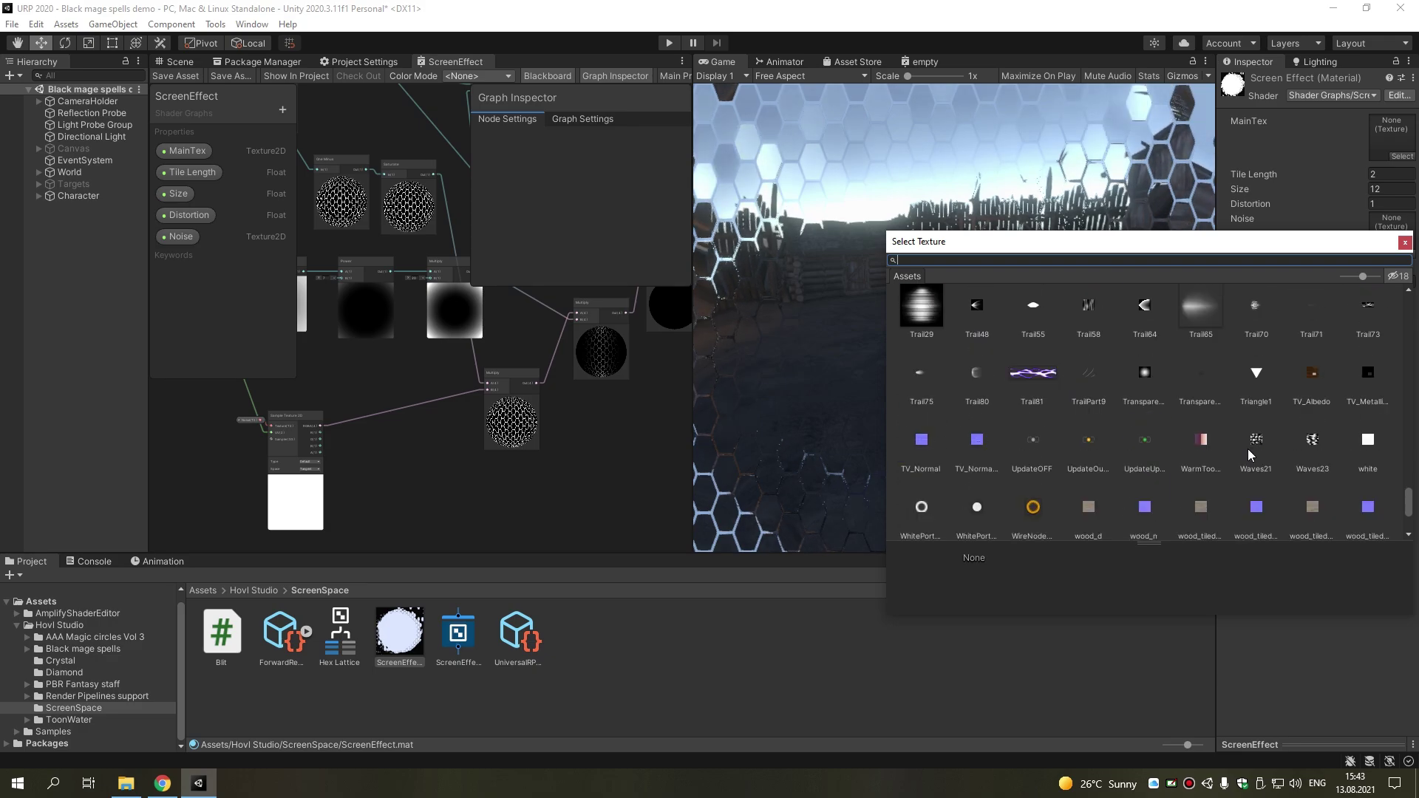
{"action": "scroll", "coordinate": [1247, 449], "scroll_direction": "down", "scroll_amount": 3}
{"action": "scroll", "coordinate": [1242, 449], "scroll_direction": "up", "scroll_amount": 3}
{"action": "scroll", "coordinate": [1237, 448], "scroll_direction": "up", "scroll_amount": 5}
{"action": "scroll", "coordinate": [1237, 448], "scroll_direction": "up", "scroll_amount": 5}
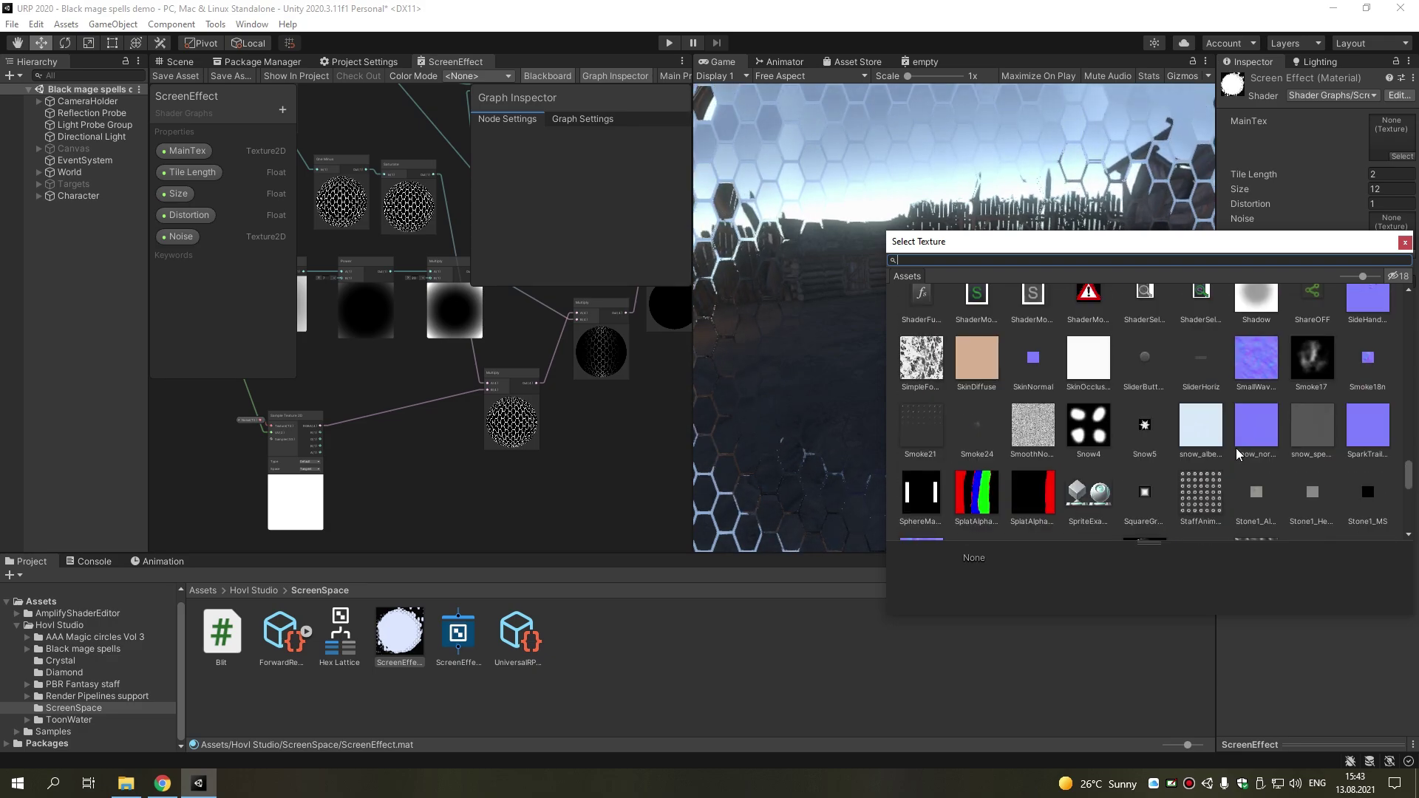
{"action": "scroll", "coordinate": [1237, 448], "scroll_direction": "up", "scroll_amount": 5}
{"action": "scroll", "coordinate": [1166, 438], "scroll_direction": "up", "scroll_amount": 5}
{"action": "scroll", "coordinate": [1166, 437], "scroll_direction": "up", "scroll_amount": 3}
{"action": "scroll", "coordinate": [1175, 442], "scroll_direction": "up", "scroll_amount": 2}
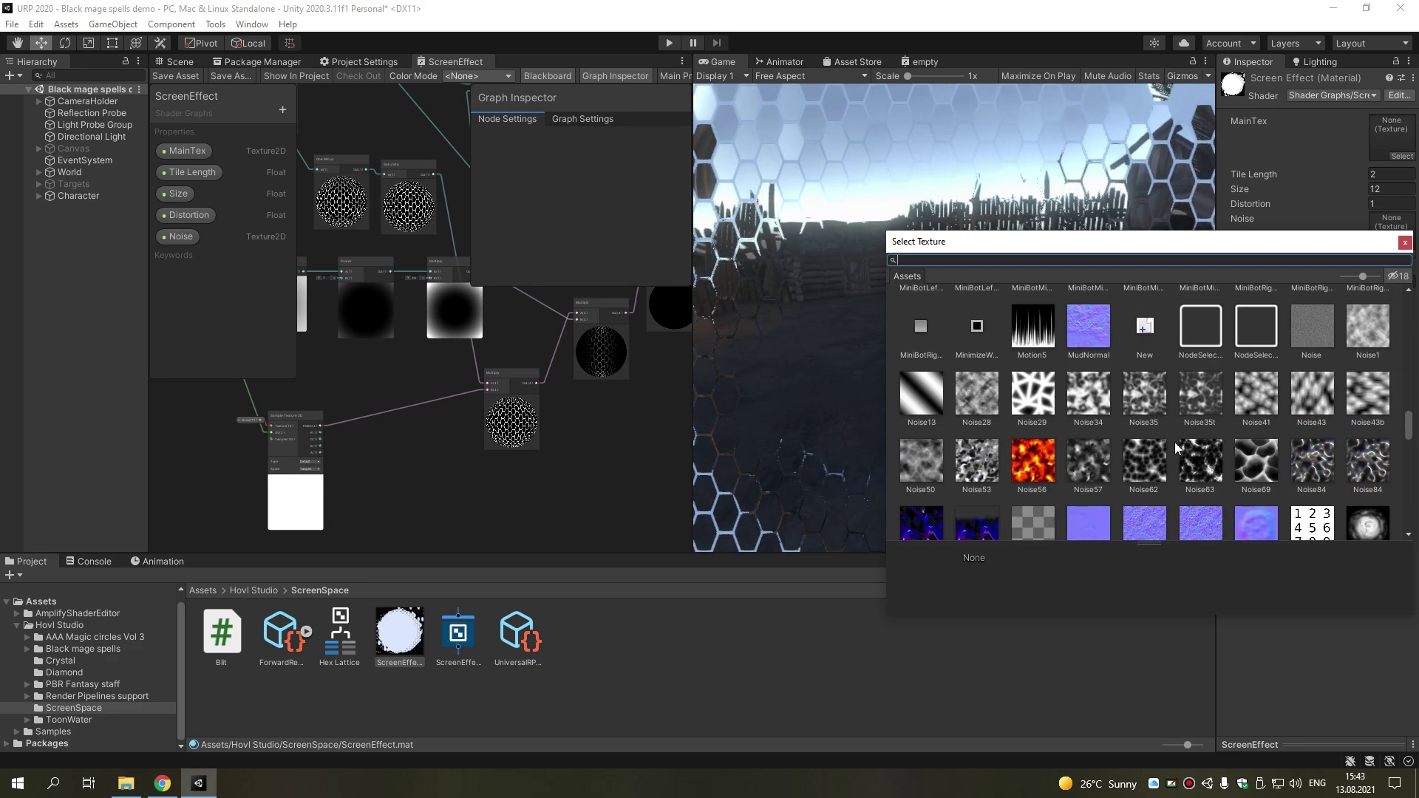
{"action": "left_click", "coordinate": [1133, 457]}
{"action": "left_click", "coordinate": [1405, 244]}
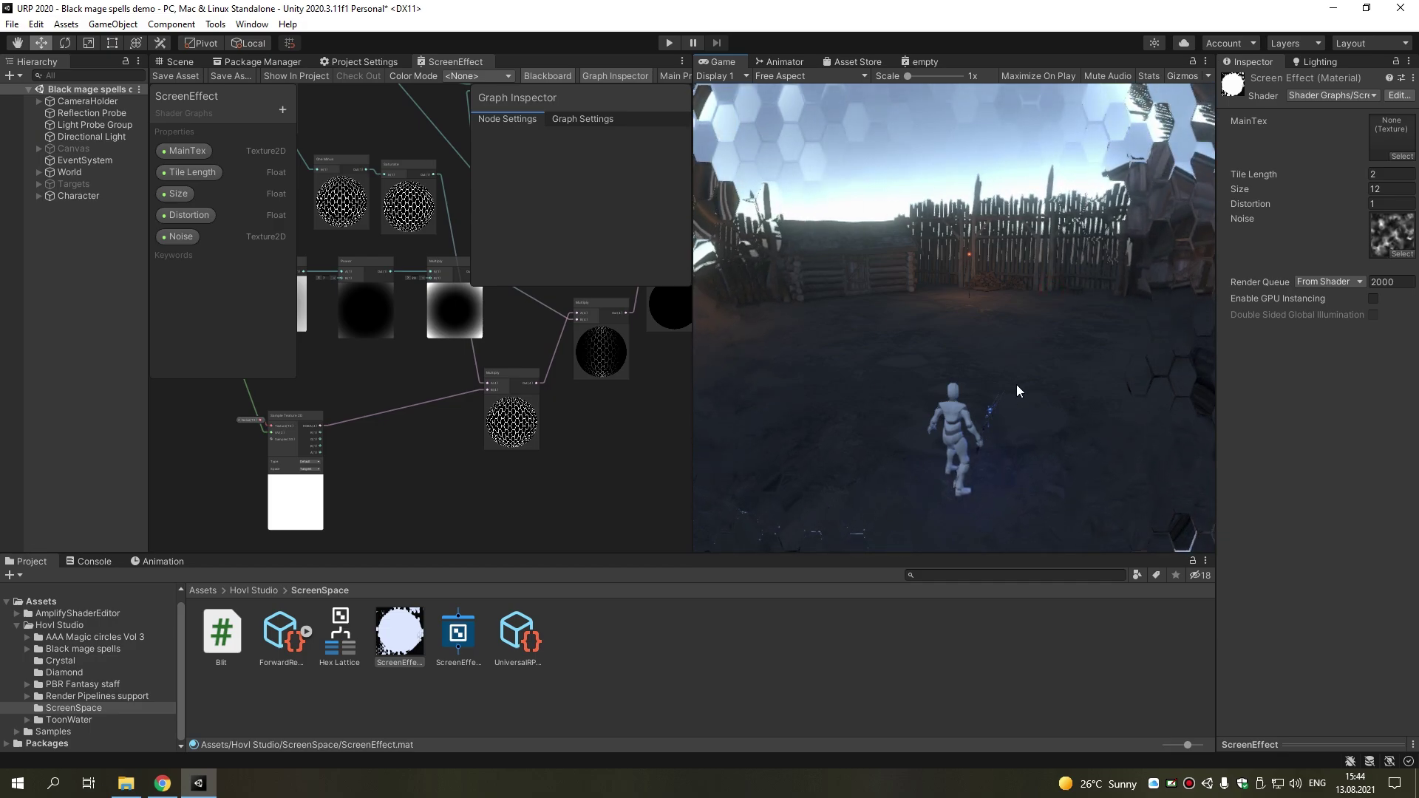
Add a Tiling And Offset node off the Polar Coordinates output
{"action": "scroll", "coordinate": [463, 474], "scroll_direction": "down", "scroll_amount": 3}
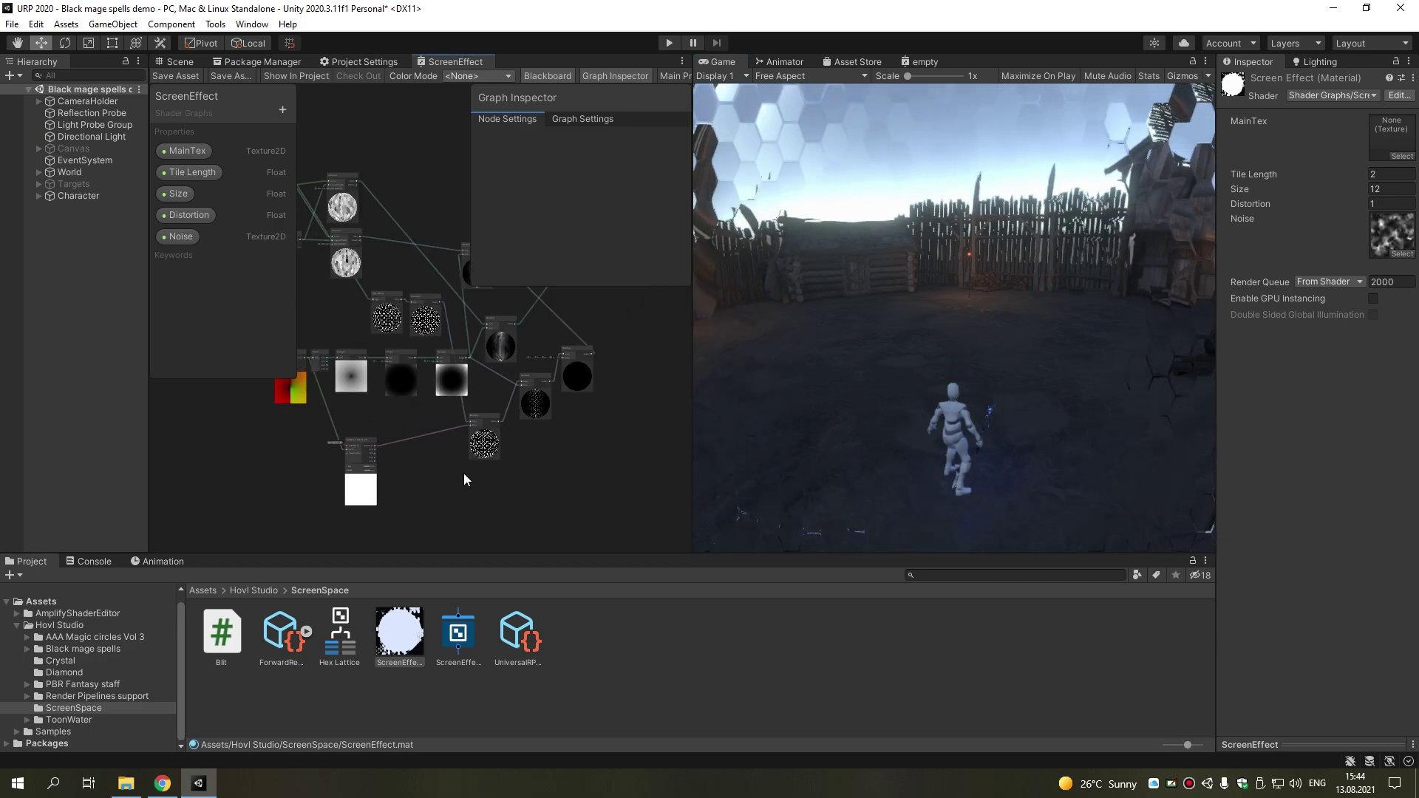
{"action": "middle_click_drag", "start_coordinate": [464, 473], "coordinate": [570, 435]}
{"action": "scroll", "coordinate": [568, 439], "scroll_direction": "up", "scroll_amount": 5}
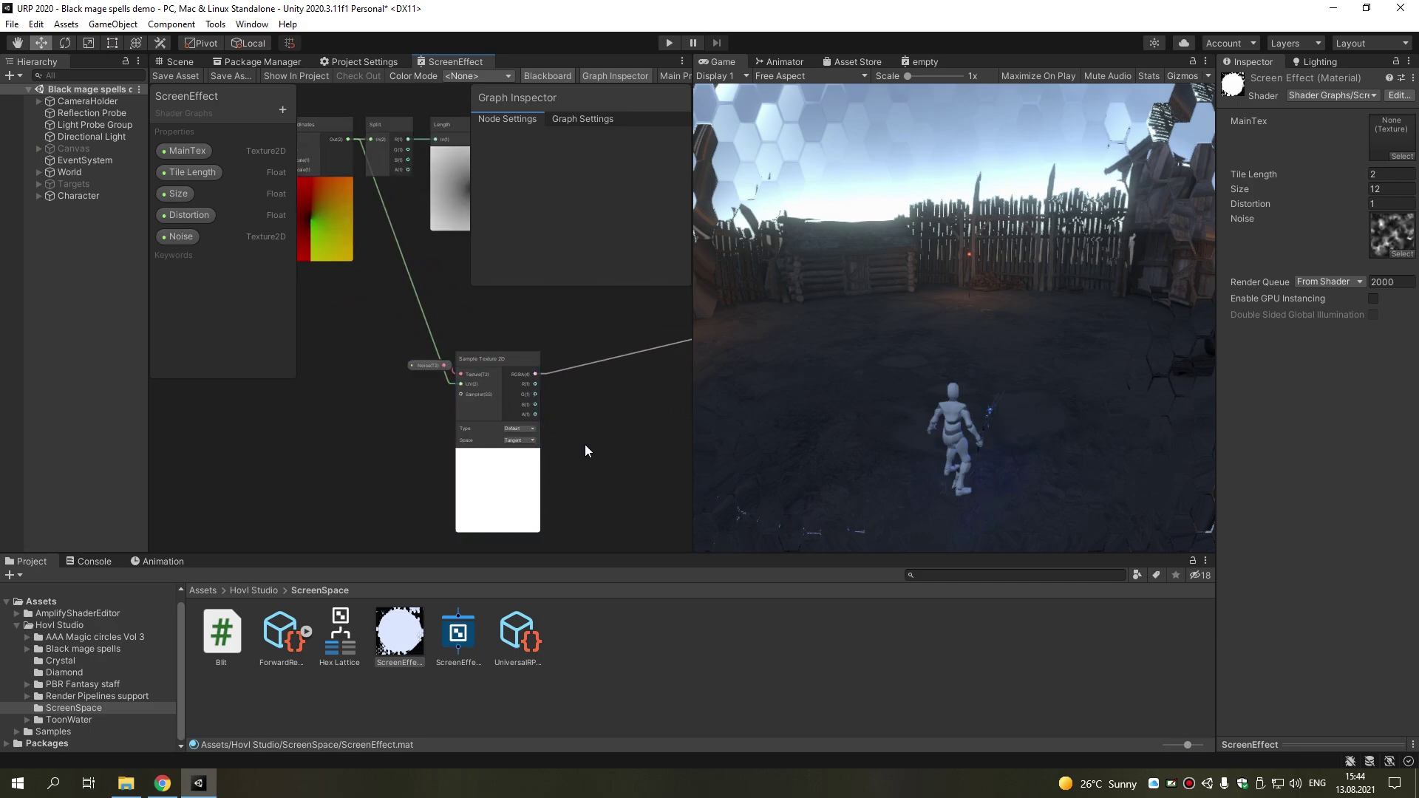
{"action": "middle_click_drag", "start_coordinate": [408, 416], "coordinate": [422, 430]}
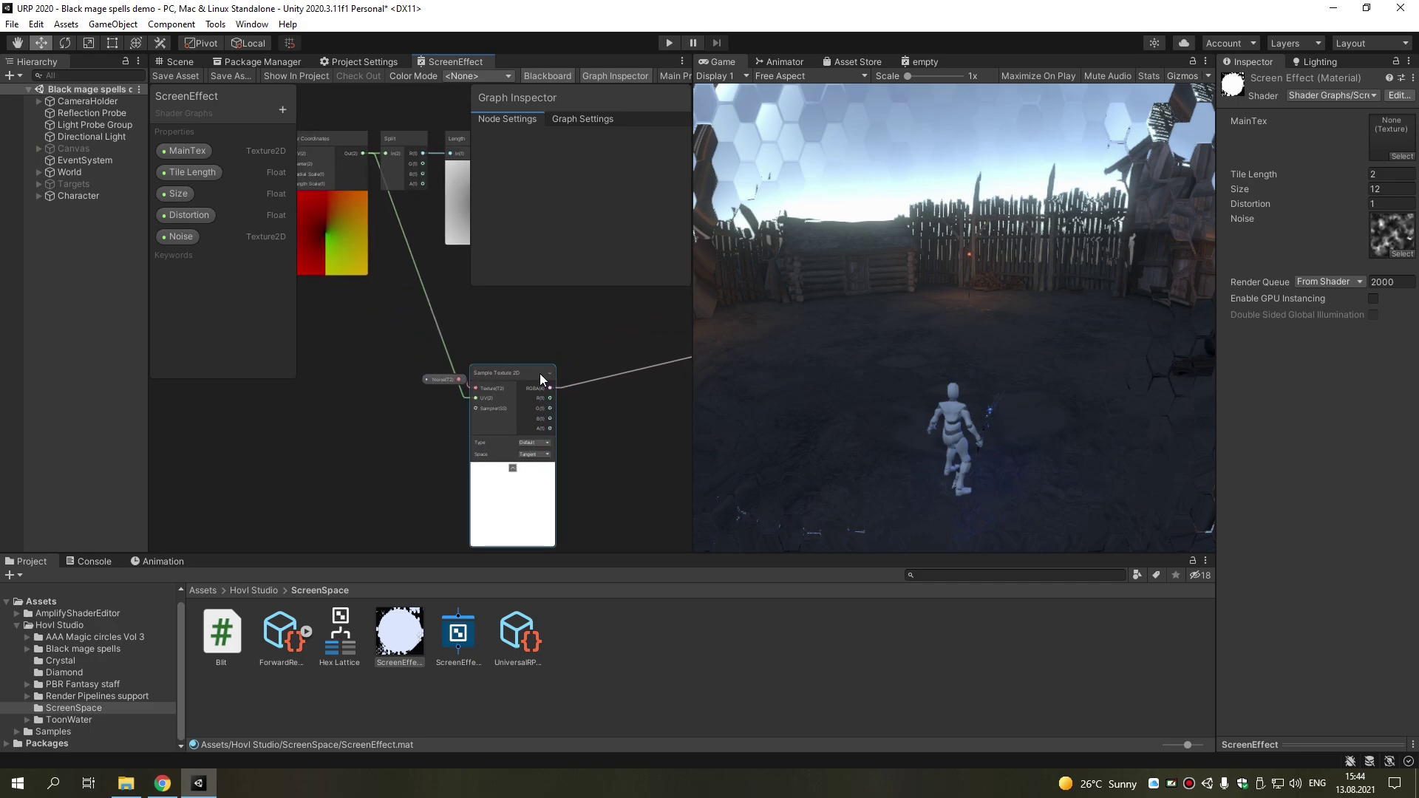
{"action": "middle_click_drag", "start_coordinate": [540, 374], "coordinate": [603, 445]}
{"action": "scroll", "coordinate": [379, 319], "scroll_direction": "up", "scroll_amount": 1}
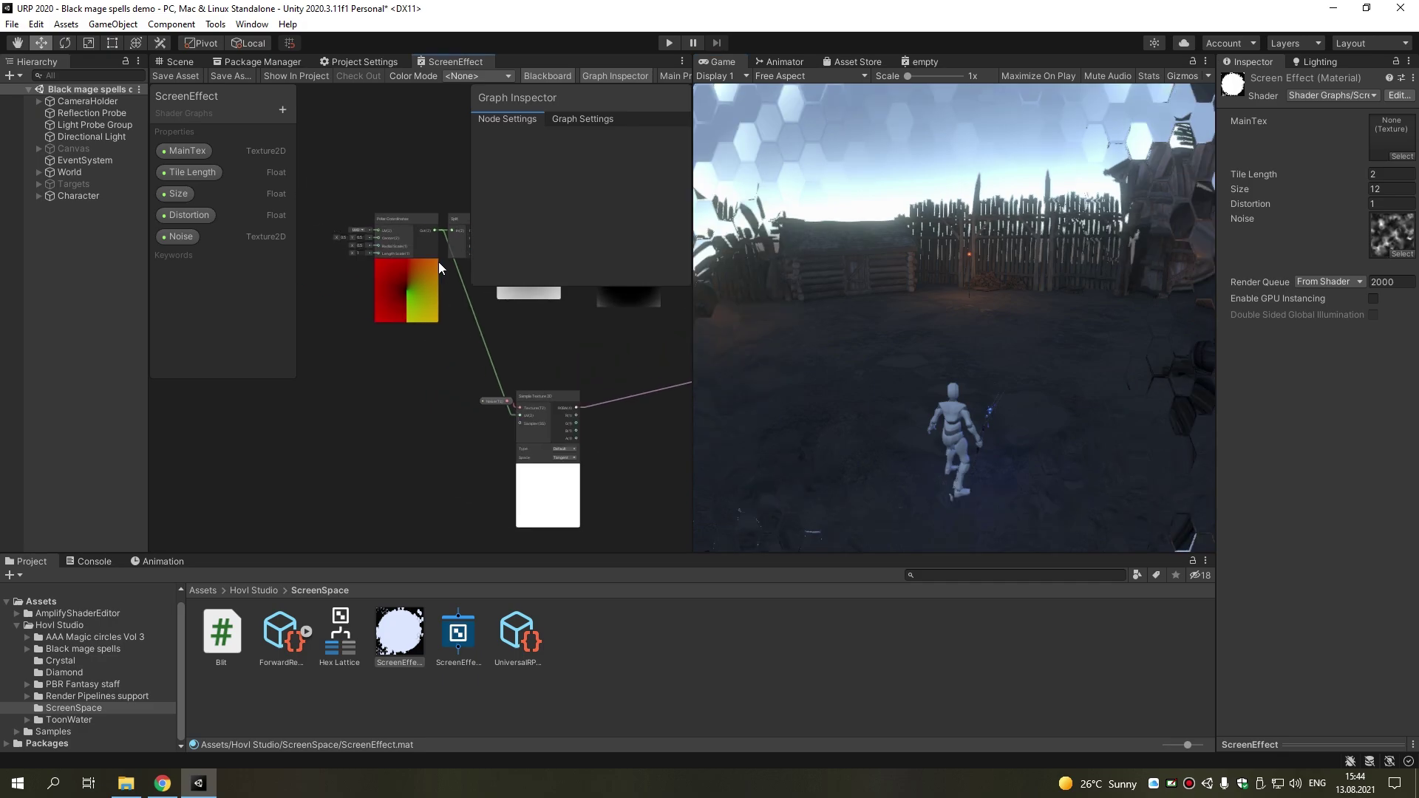
{"action": "left_click_drag", "start_coordinate": [439, 215], "coordinate": [429, 440]}
{"action": "type", "text": "t"}
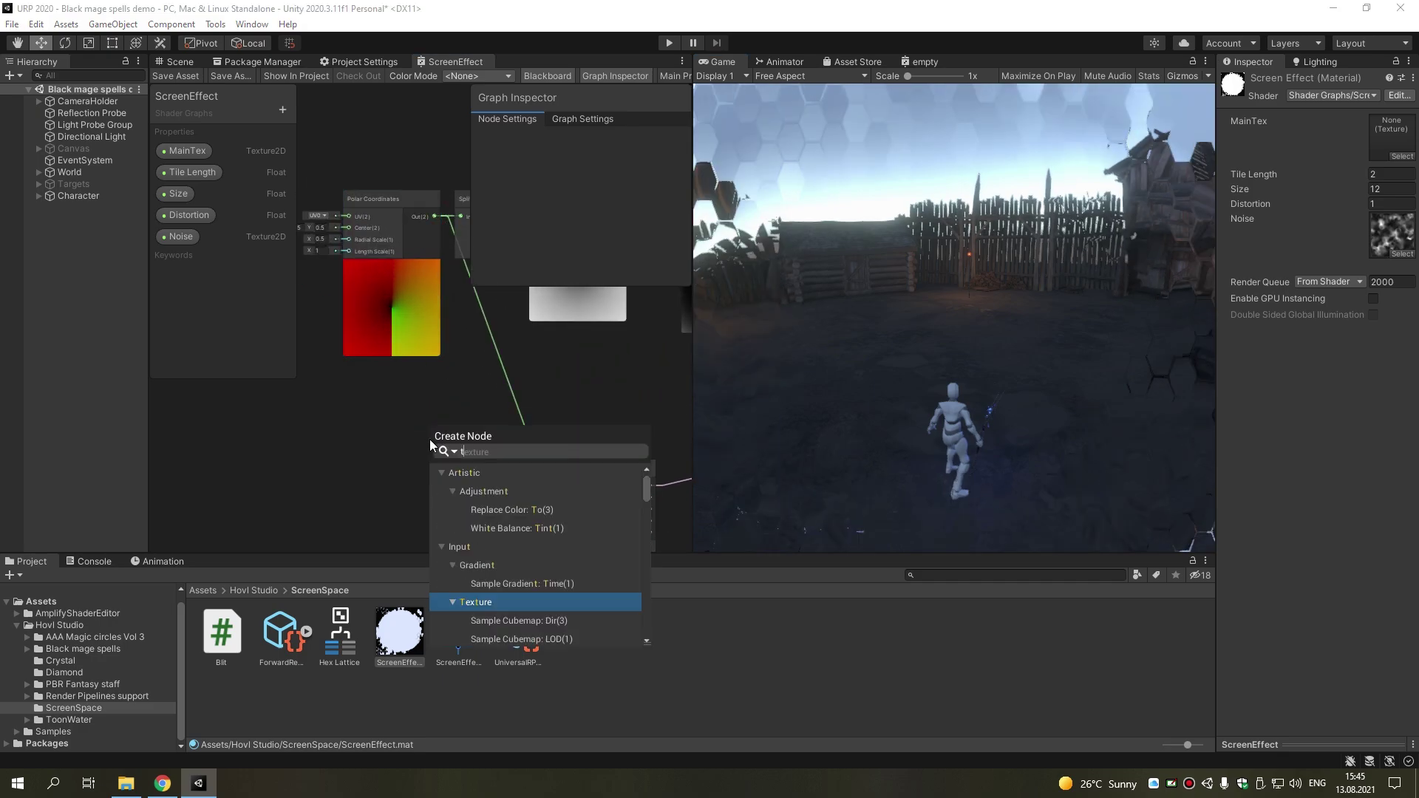
{"action": "type", "text": "il"}
{"action": "scroll", "coordinate": [514, 518], "scroll_direction": "down", "scroll_amount": 3}
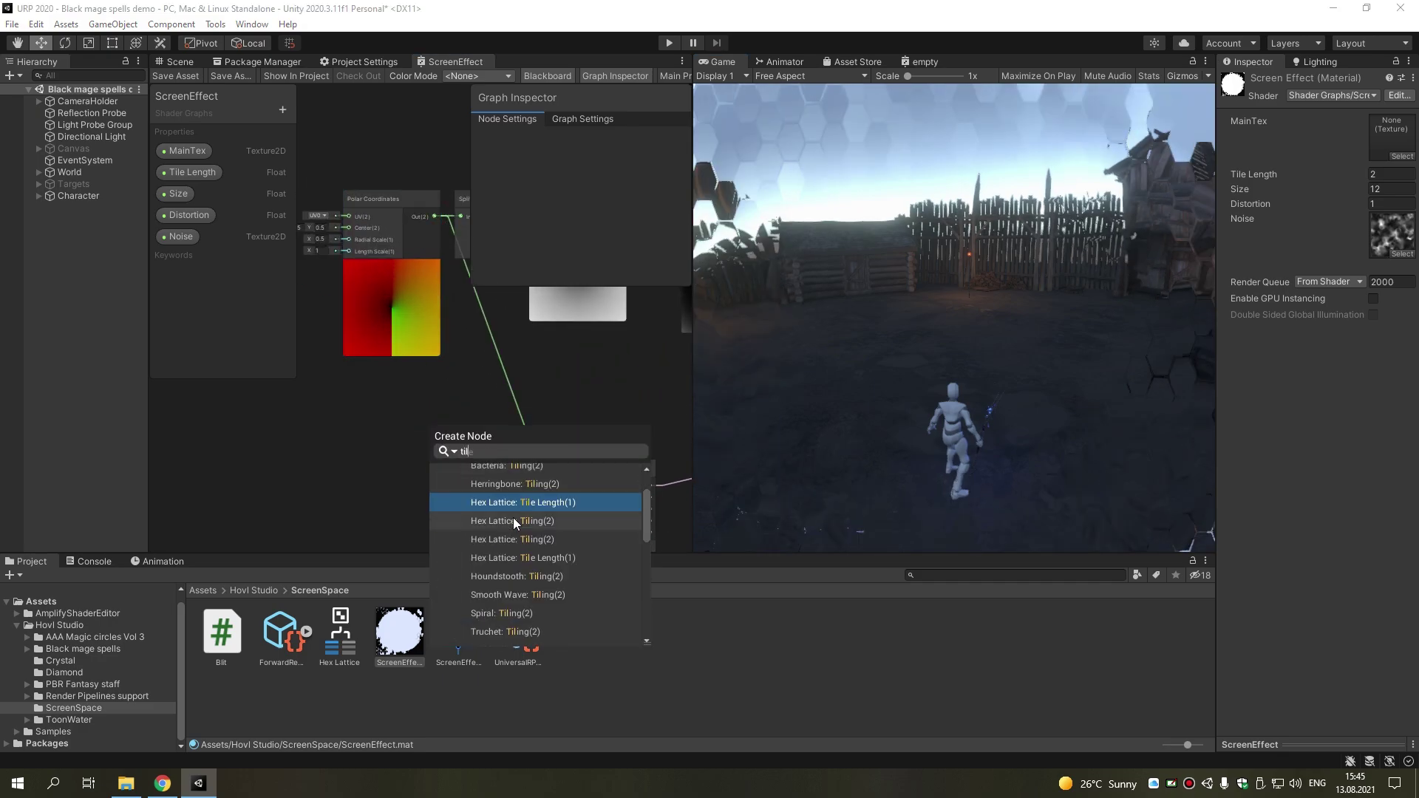
{"action": "type", "text": "in"}
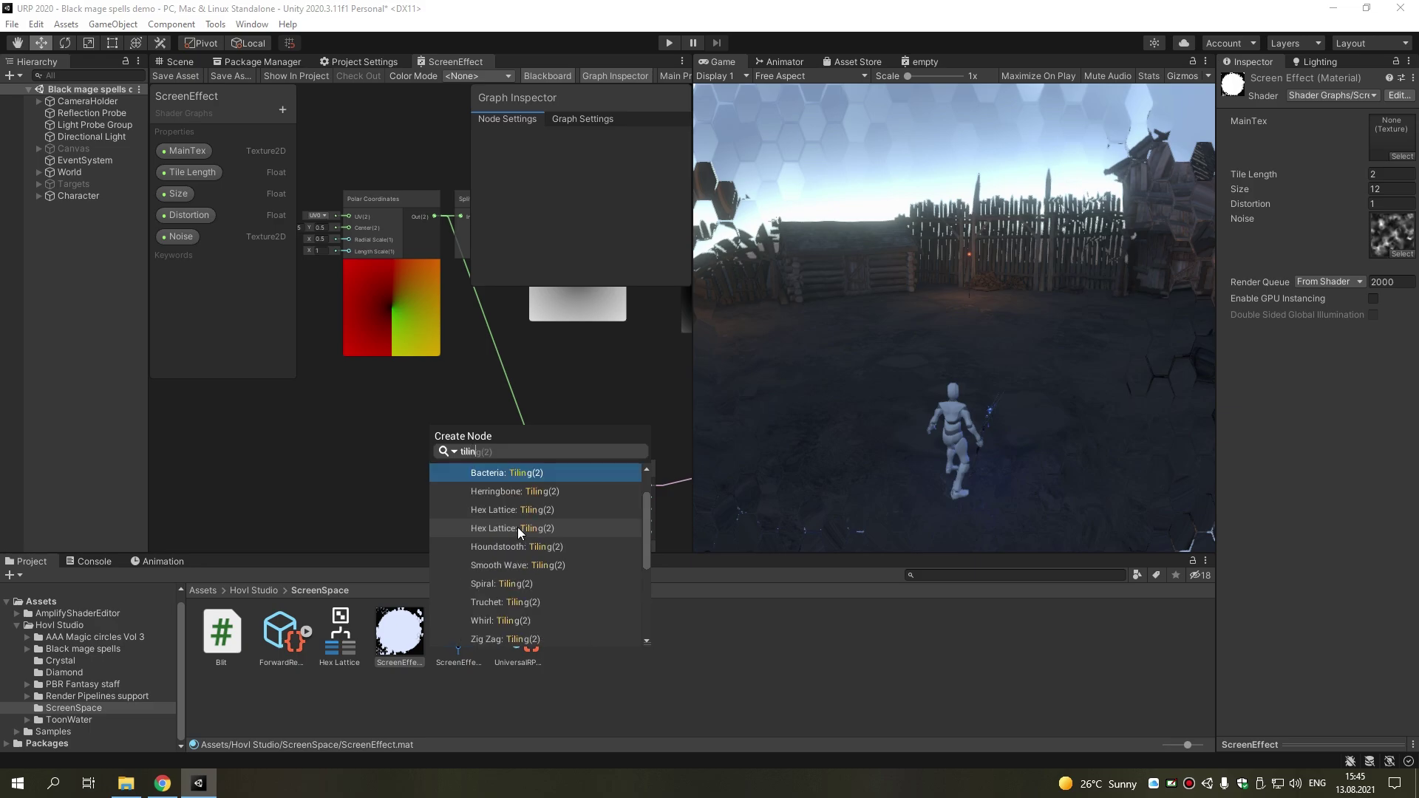
{"action": "scroll", "coordinate": [521, 515], "scroll_direction": "up", "scroll_amount": 1}
{"action": "type", "text": "g"}
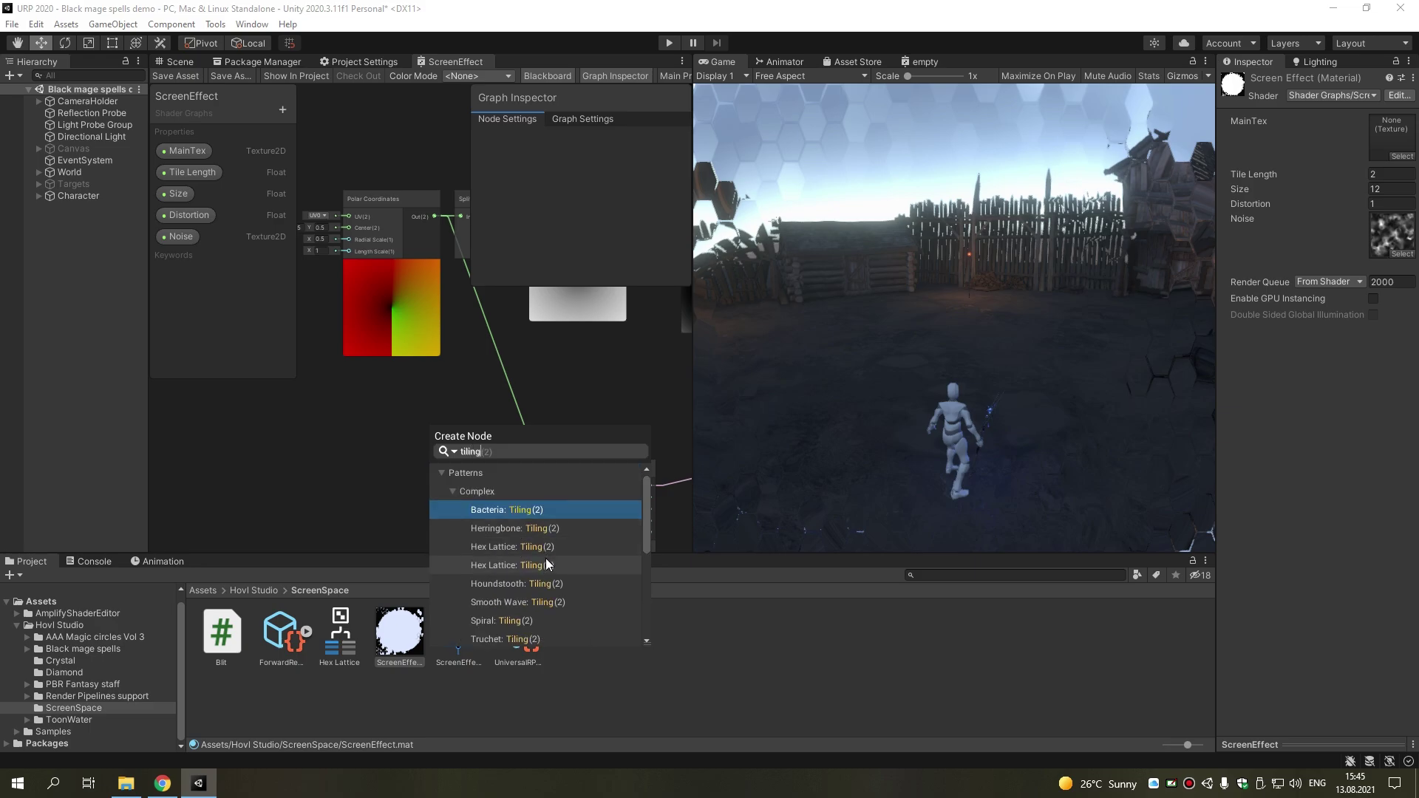
{"action": "scroll", "coordinate": [546, 558], "scroll_direction": "down", "scroll_amount": 3}
{"action": "left_click", "coordinate": [525, 600]}
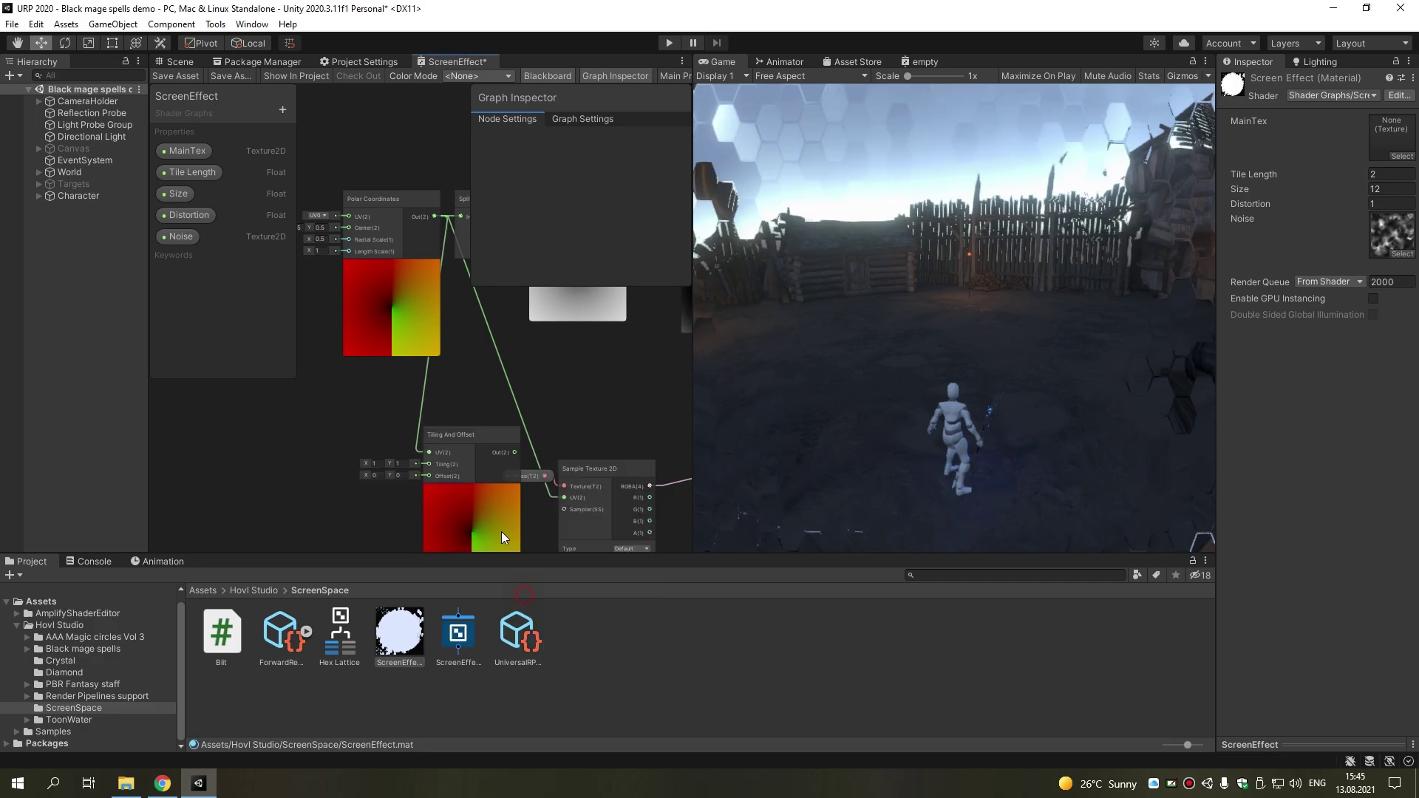
Connect the Tiling And Offset output to the Noise sample's UV input
{"action": "left_click_drag", "start_coordinate": [486, 447], "coordinate": [437, 425]}
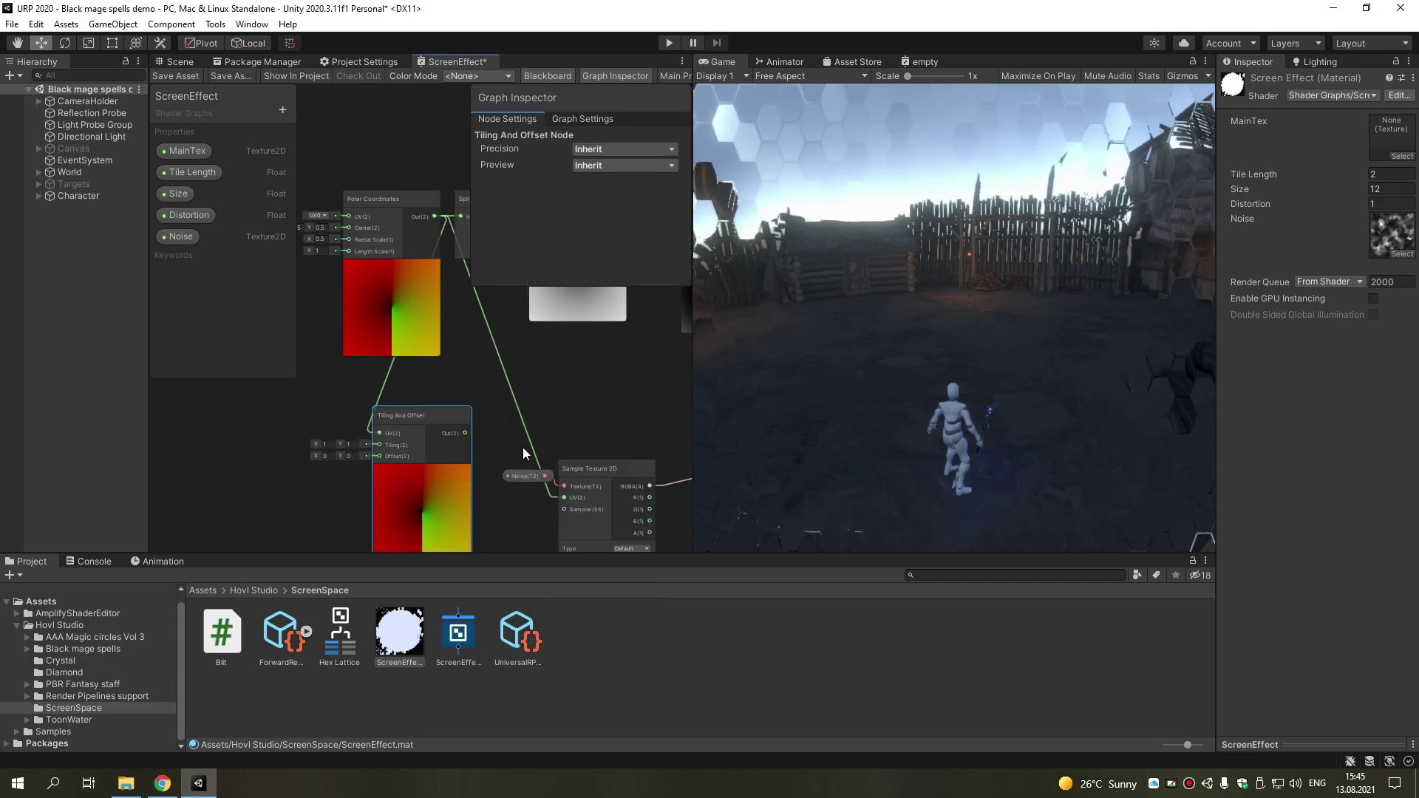
{"action": "scroll", "coordinate": [496, 392], "scroll_direction": "up", "scroll_amount": 2}
{"action": "left_click_drag", "start_coordinate": [470, 373], "coordinate": [603, 461]}
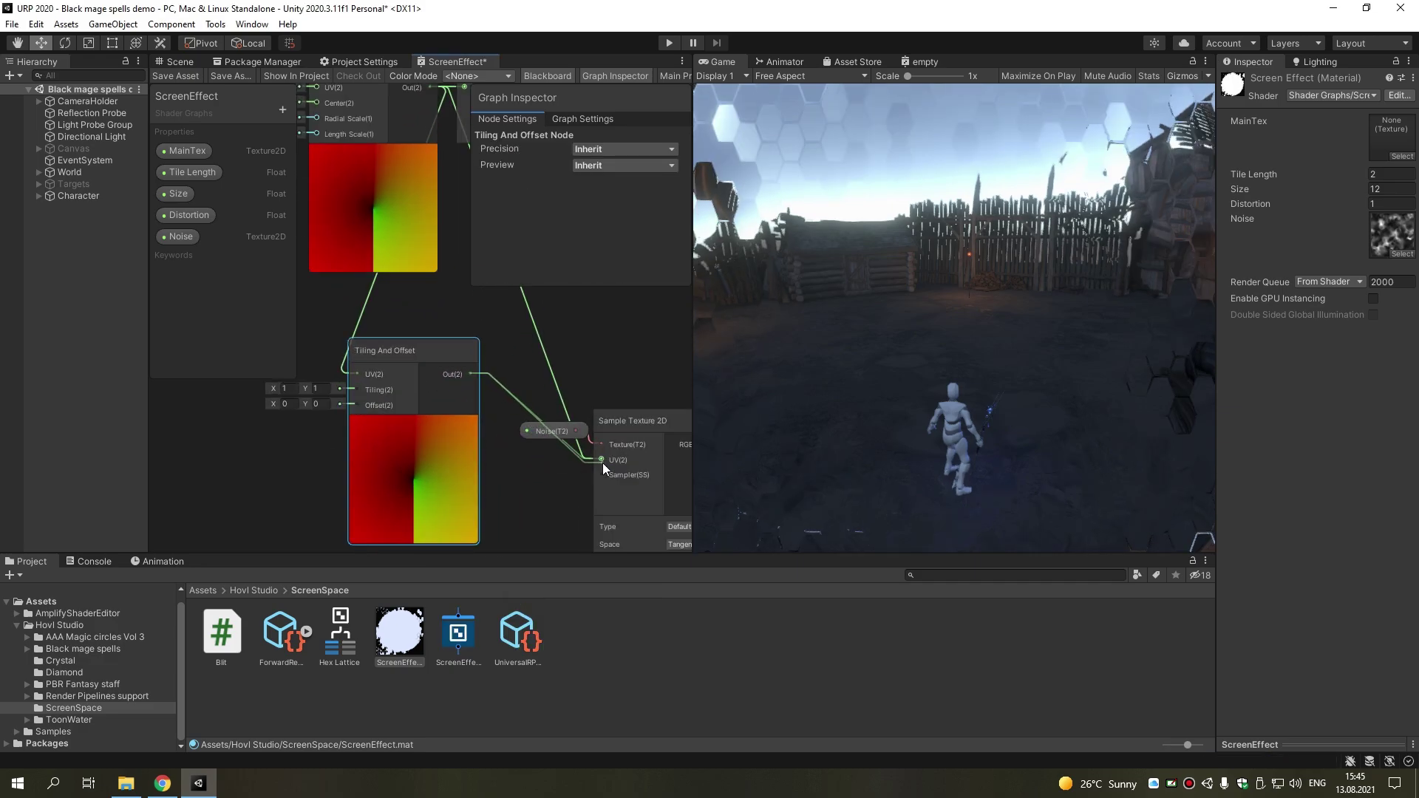
{"action": "middle_click_drag", "start_coordinate": [445, 461], "coordinate": [505, 482]}
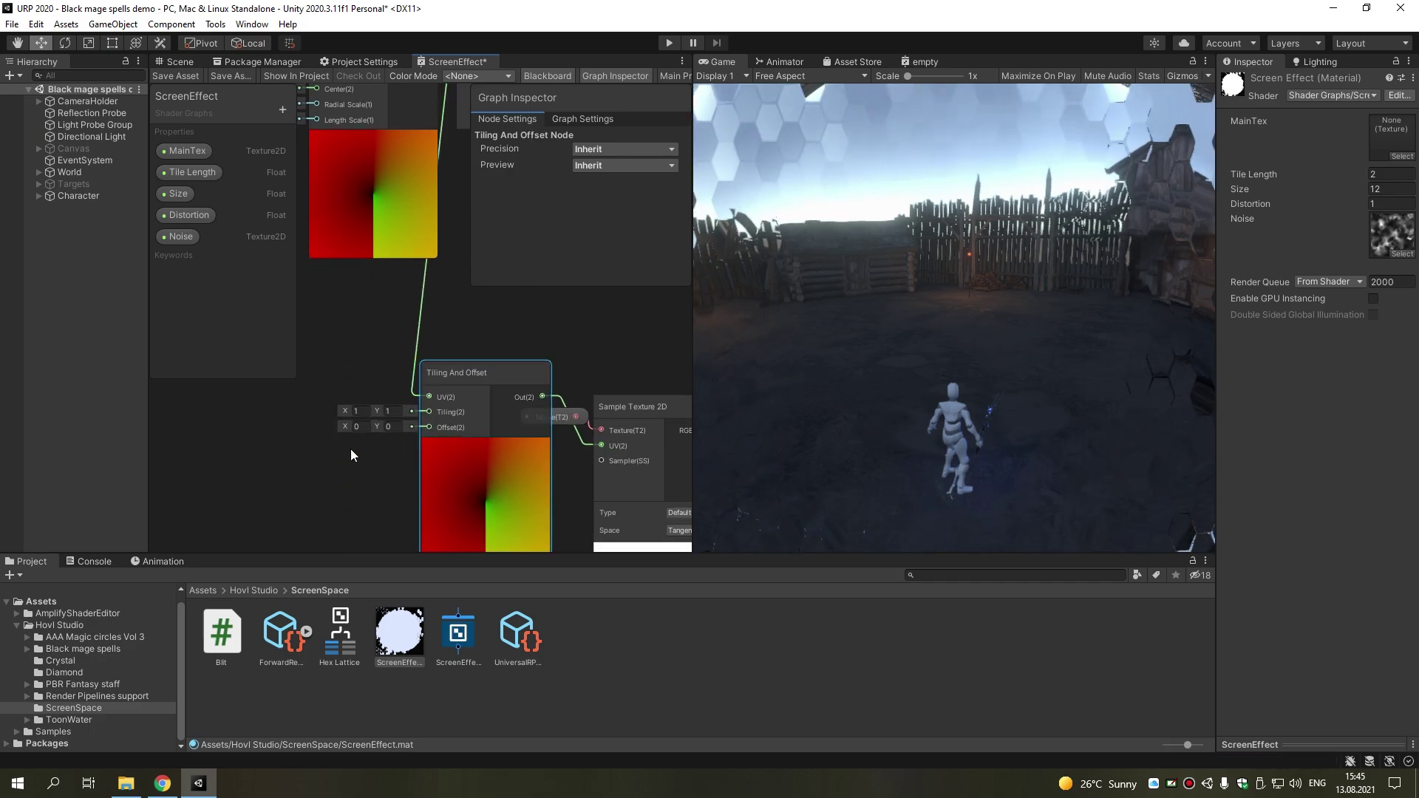
{"action": "middle_click_drag", "start_coordinate": [351, 449], "coordinate": [478, 416]}
{"action": "left_click_drag", "start_coordinate": [546, 409], "coordinate": [335, 448]}
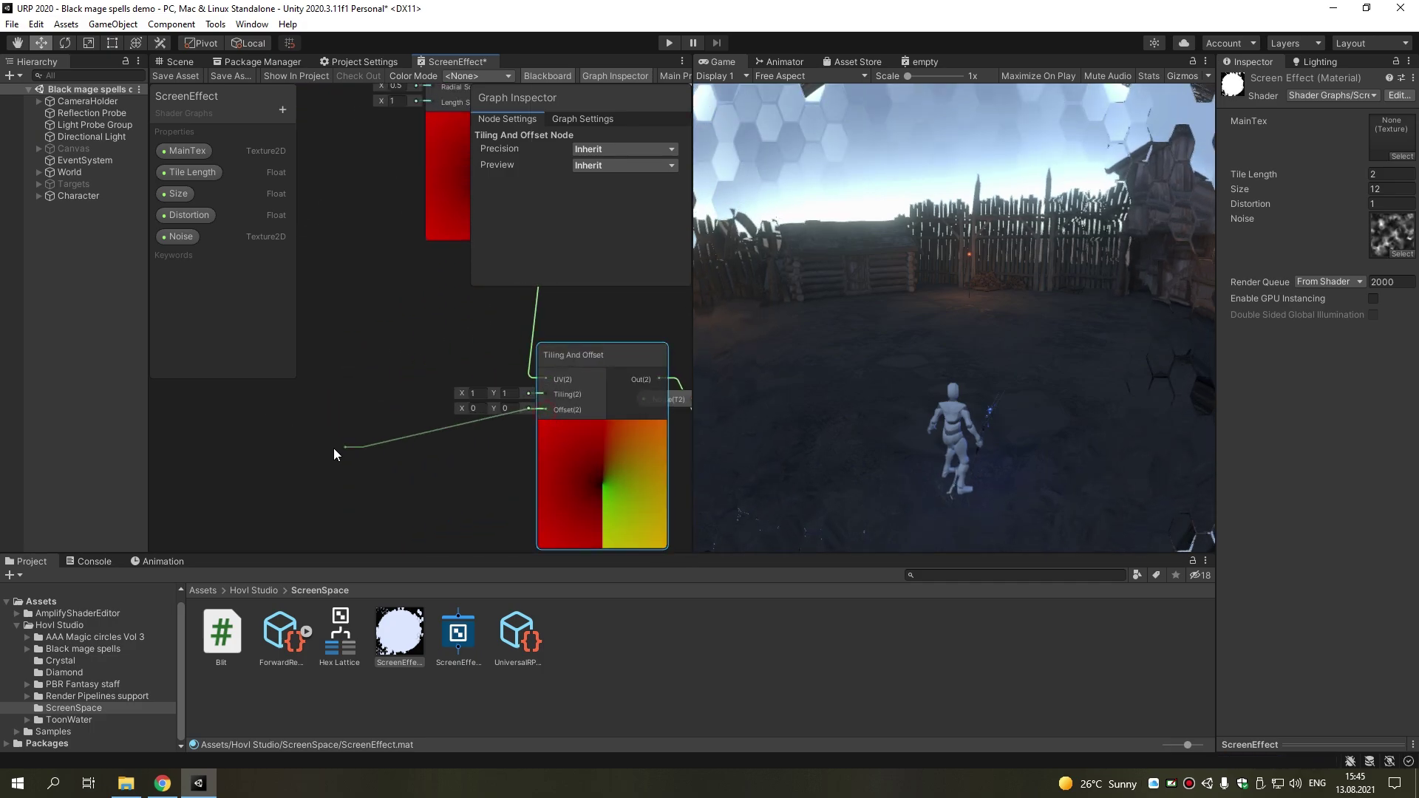
Add a Multiply node for the offset, with a Time node feeding its A input
{"action": "type", "text": "mul"}
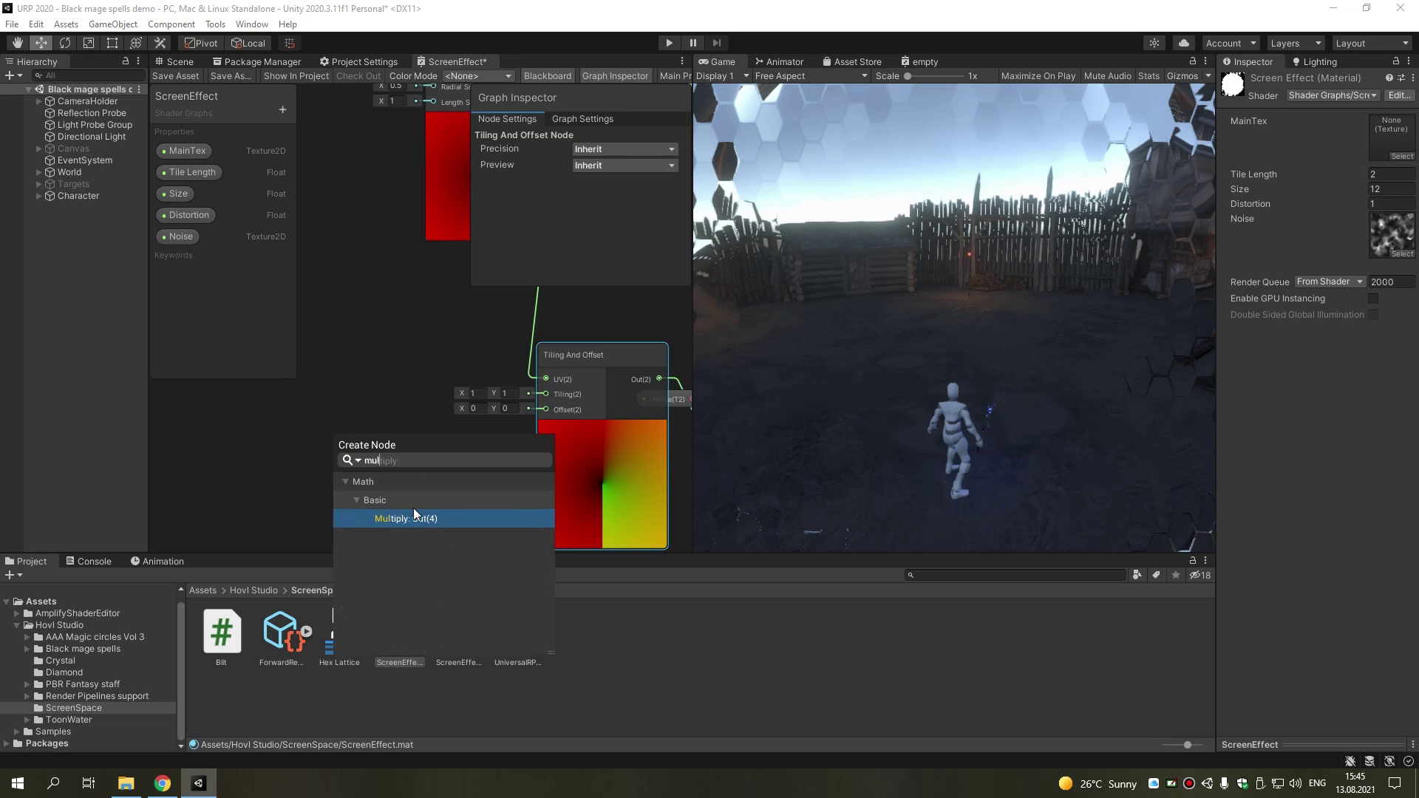
{"action": "left_click", "coordinate": [400, 521]}
{"action": "left_click_drag", "start_coordinate": [362, 469], "coordinate": [387, 439]}
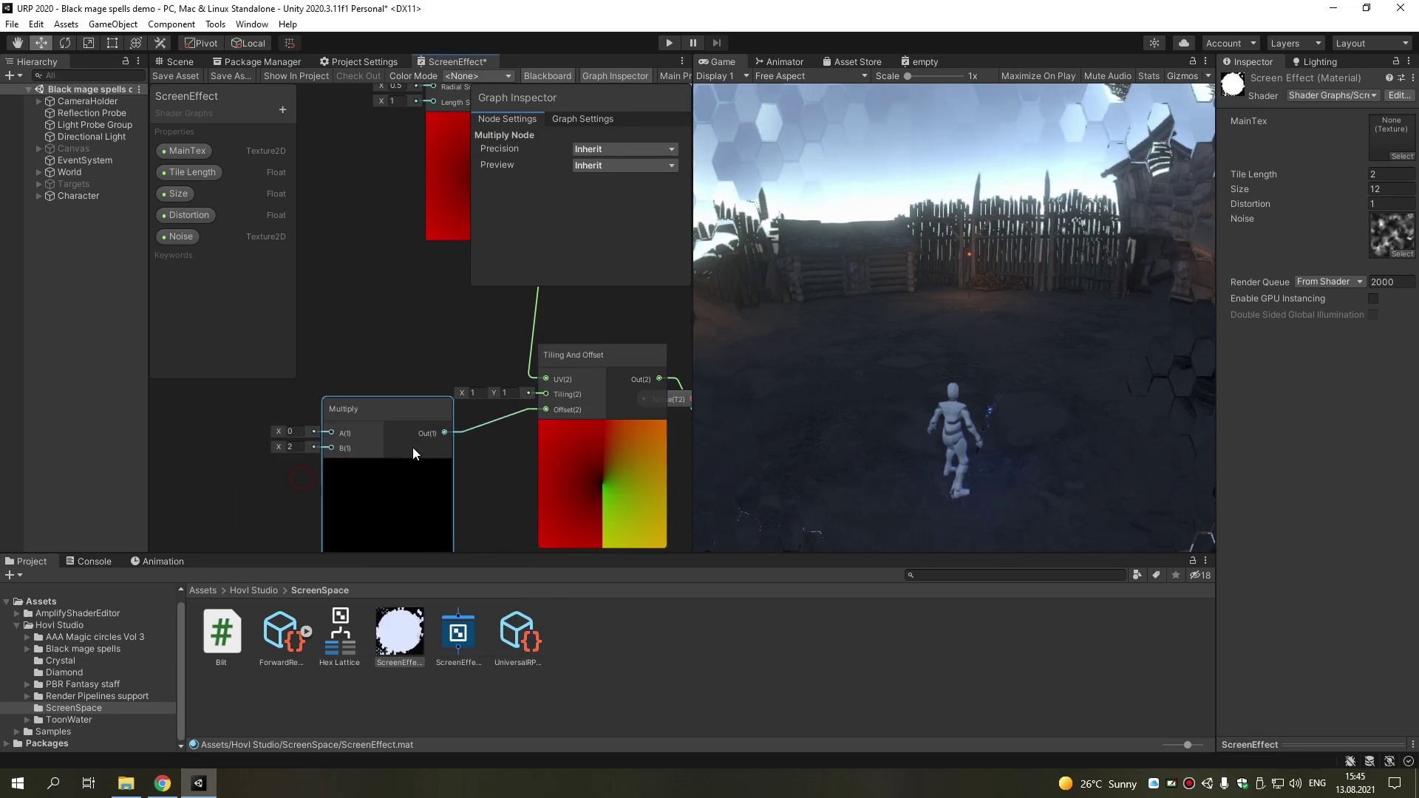
{"action": "middle_click_drag", "start_coordinate": [386, 440], "coordinate": [504, 453]}
{"action": "left_click_drag", "start_coordinate": [467, 429], "coordinate": [281, 435]}
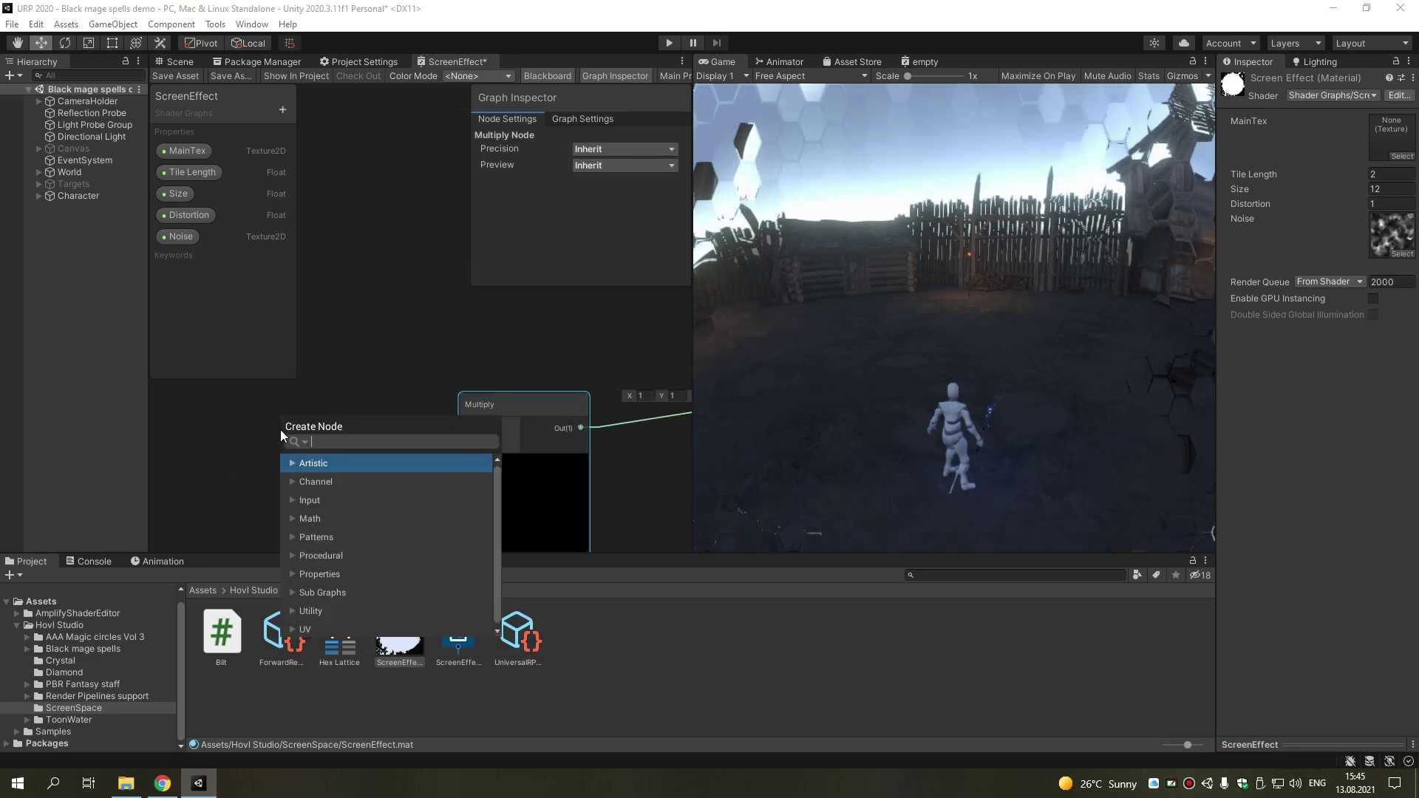
{"action": "type", "text": "tim"}
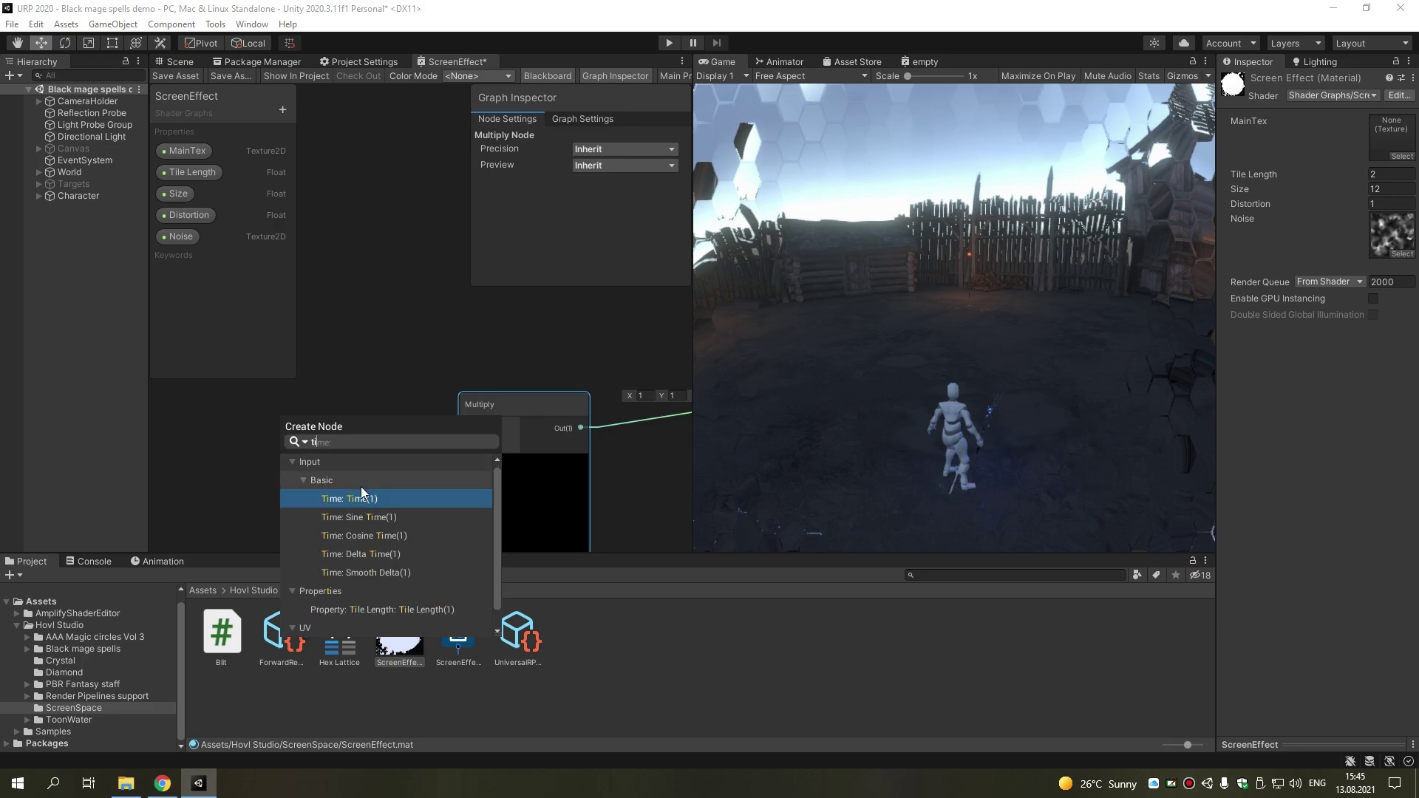
{"action": "left_click", "coordinate": [361, 500]}
{"action": "left_click_drag", "start_coordinate": [359, 483], "coordinate": [325, 431]}
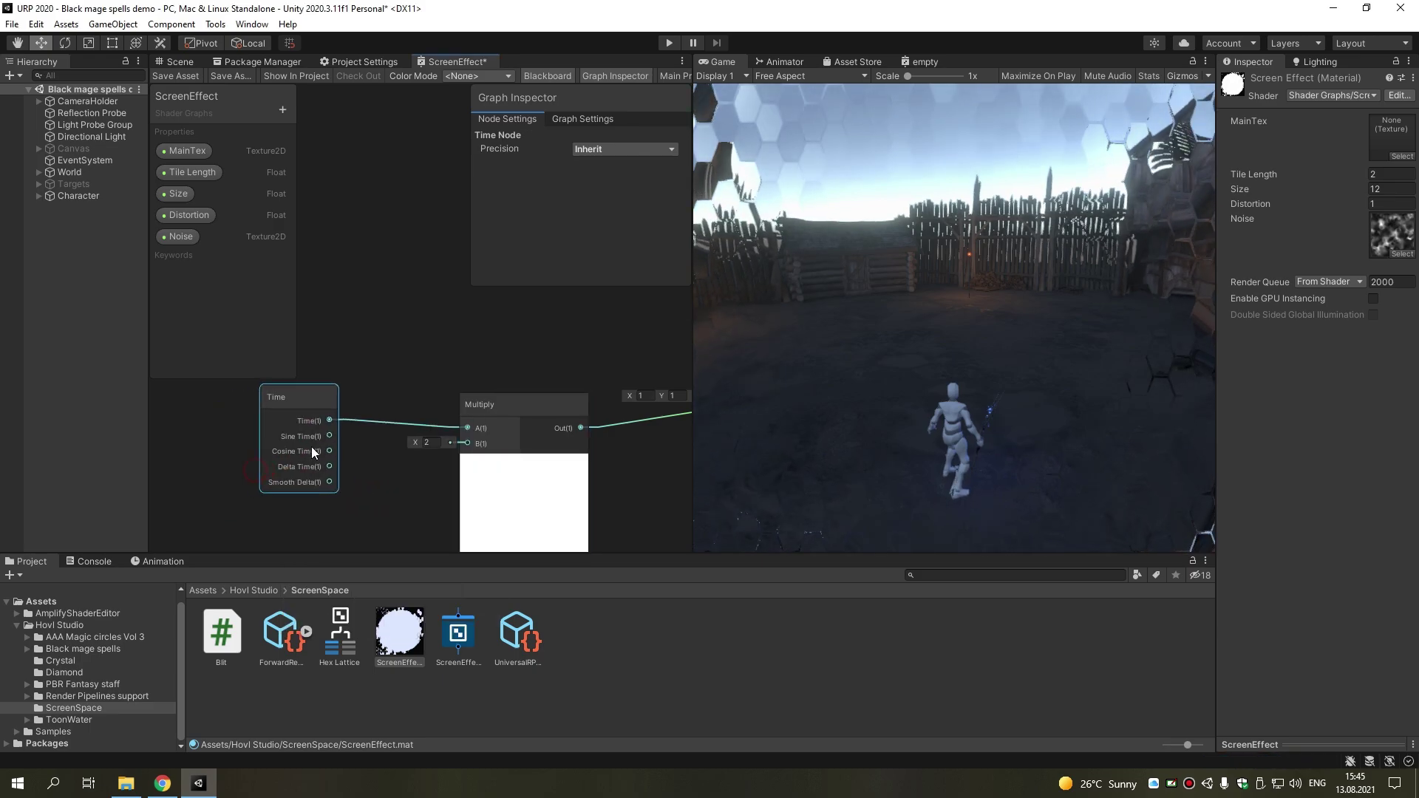
Create a Vector2 property 'Speed' defaulting to X -0.2, wire it into Multiply B, and save
{"action": "left_click", "coordinate": [283, 110]}
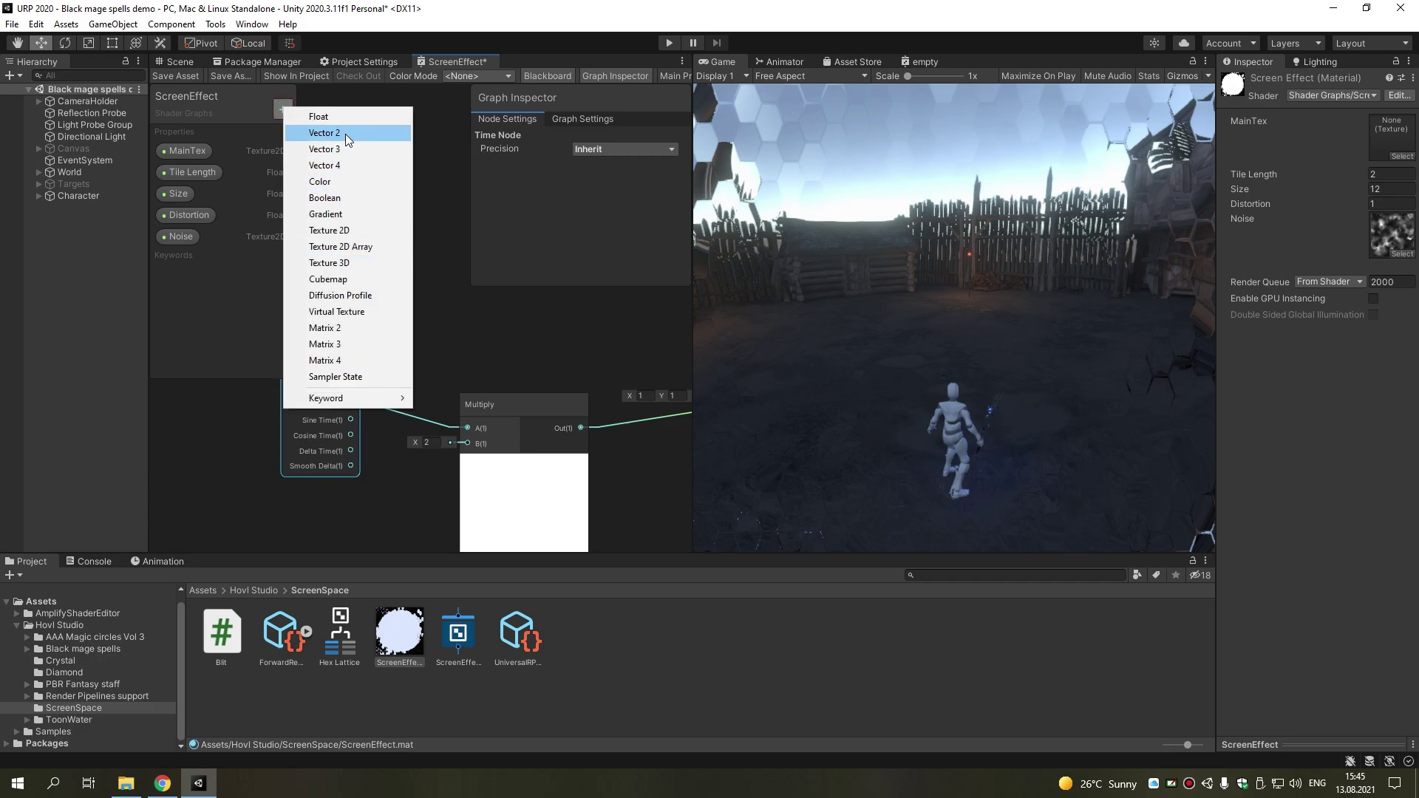
{"action": "left_click", "coordinate": [345, 134]}
{"action": "type", "text": "Speed"}
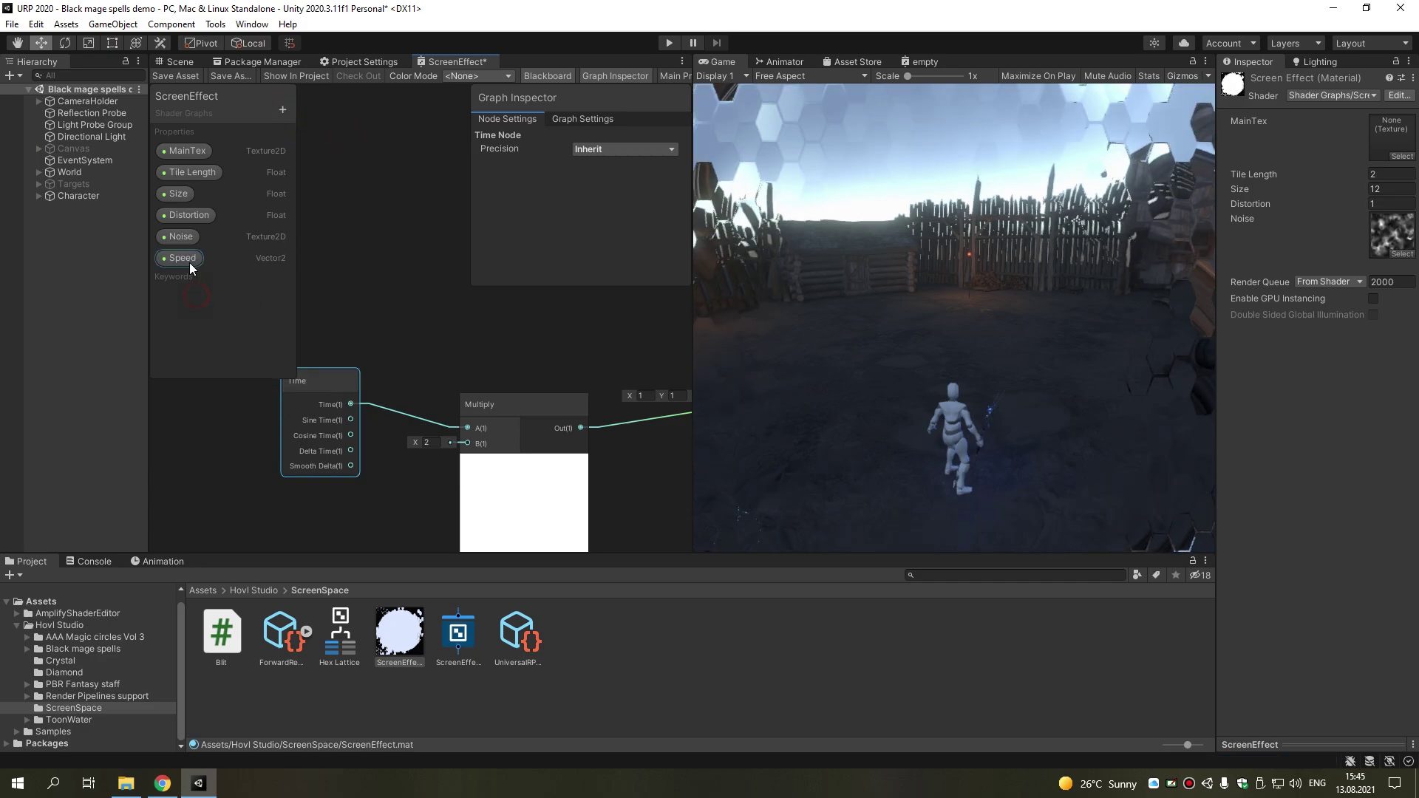
{"action": "left_click", "coordinate": [189, 261]}
{"action": "left_click", "coordinate": [603, 196]}
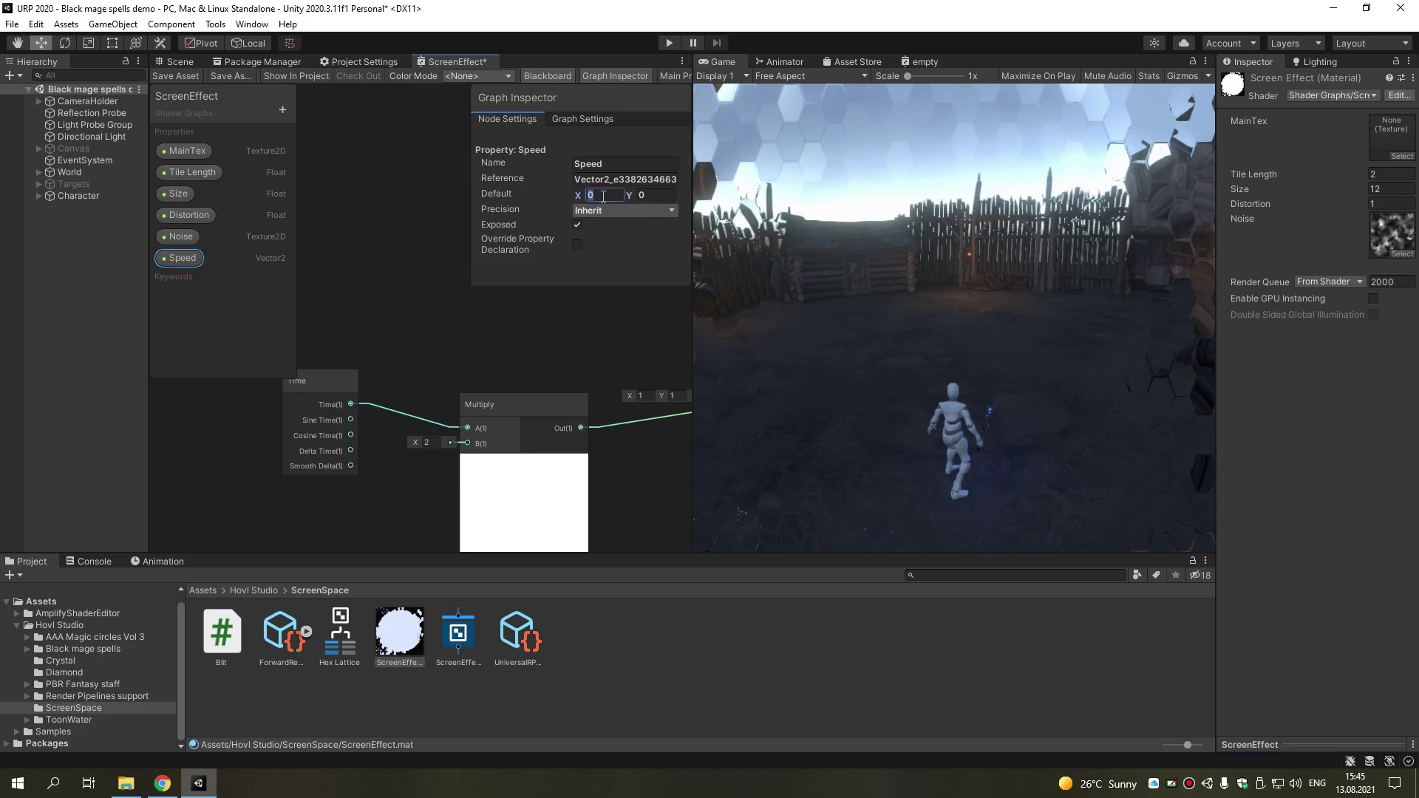
{"action": "type", "text": "-0.2"}
{"action": "left_click", "coordinate": [528, 327]}
{"action": "mouse_move", "coordinate": [185, 259]}
{"action": "left_mouse_down"}
{"action": "mouse_move", "coordinate": [333, 510]}
{"action": "mouse_move", "coordinate": [466, 442]}
{"action": "left_mouse_up"}
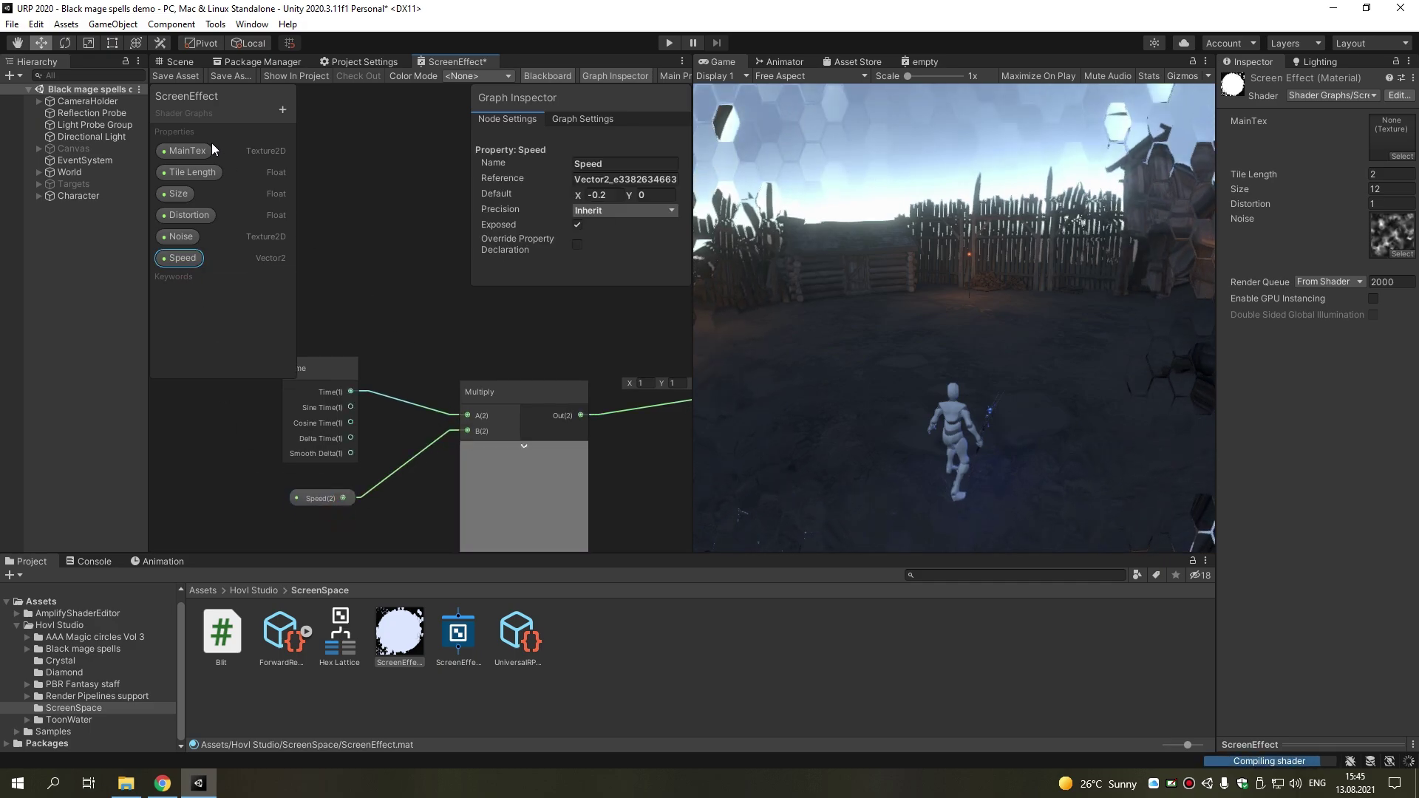
{"action": "left_click", "coordinate": [174, 77]}
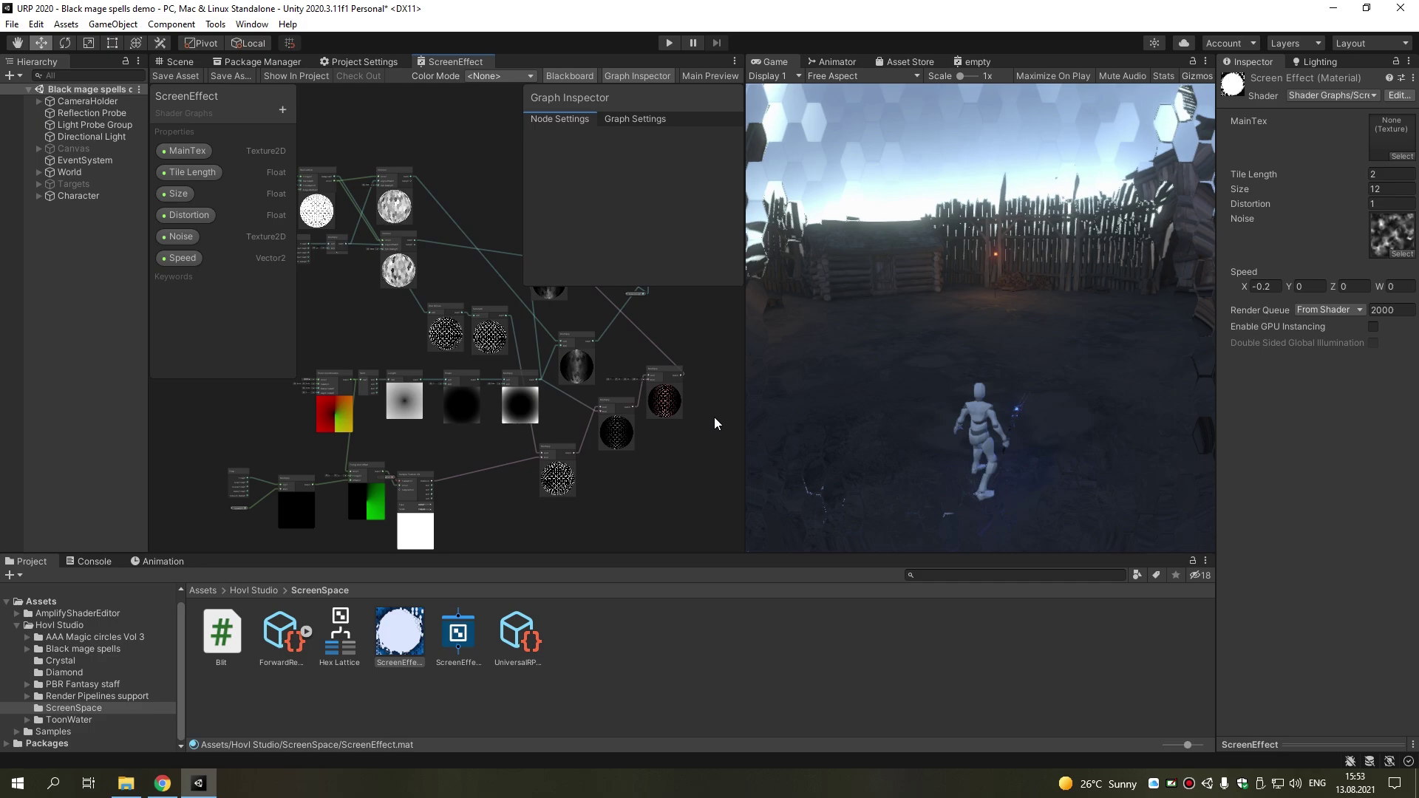
Change the lattice Multiply node's Y value from 2 to 7
{"action": "scroll", "coordinate": [714, 417], "scroll_direction": "up", "scroll_amount": 3}
{"action": "scroll", "coordinate": [565, 405], "scroll_direction": "up", "scroll_amount": 1}
{"action": "scroll", "coordinate": [625, 327], "scroll_direction": "up", "scroll_amount": 3}
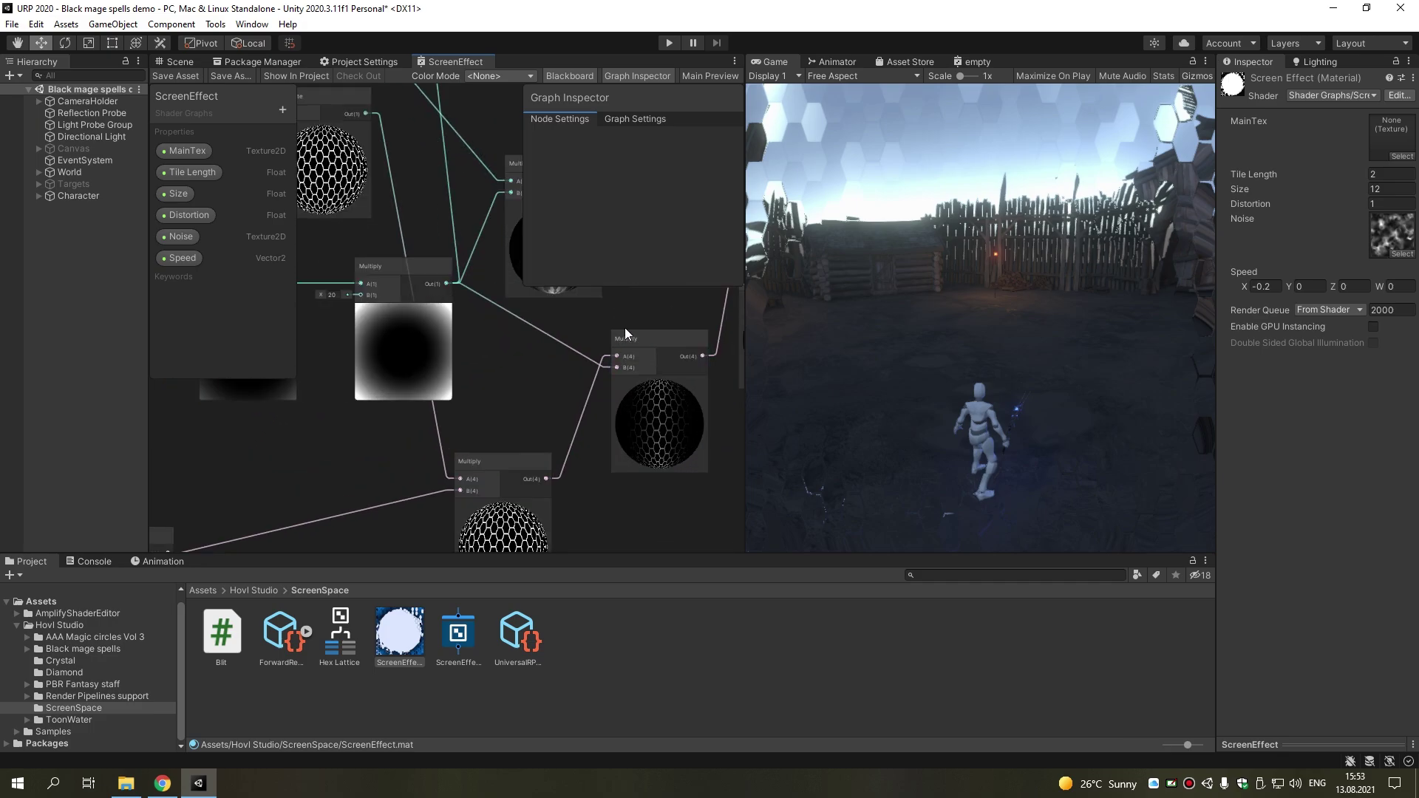
{"action": "scroll", "coordinate": [725, 416], "scroll_direction": "down", "scroll_amount": 2}
{"action": "scroll", "coordinate": [559, 414], "scroll_direction": "up", "scroll_amount": 2}
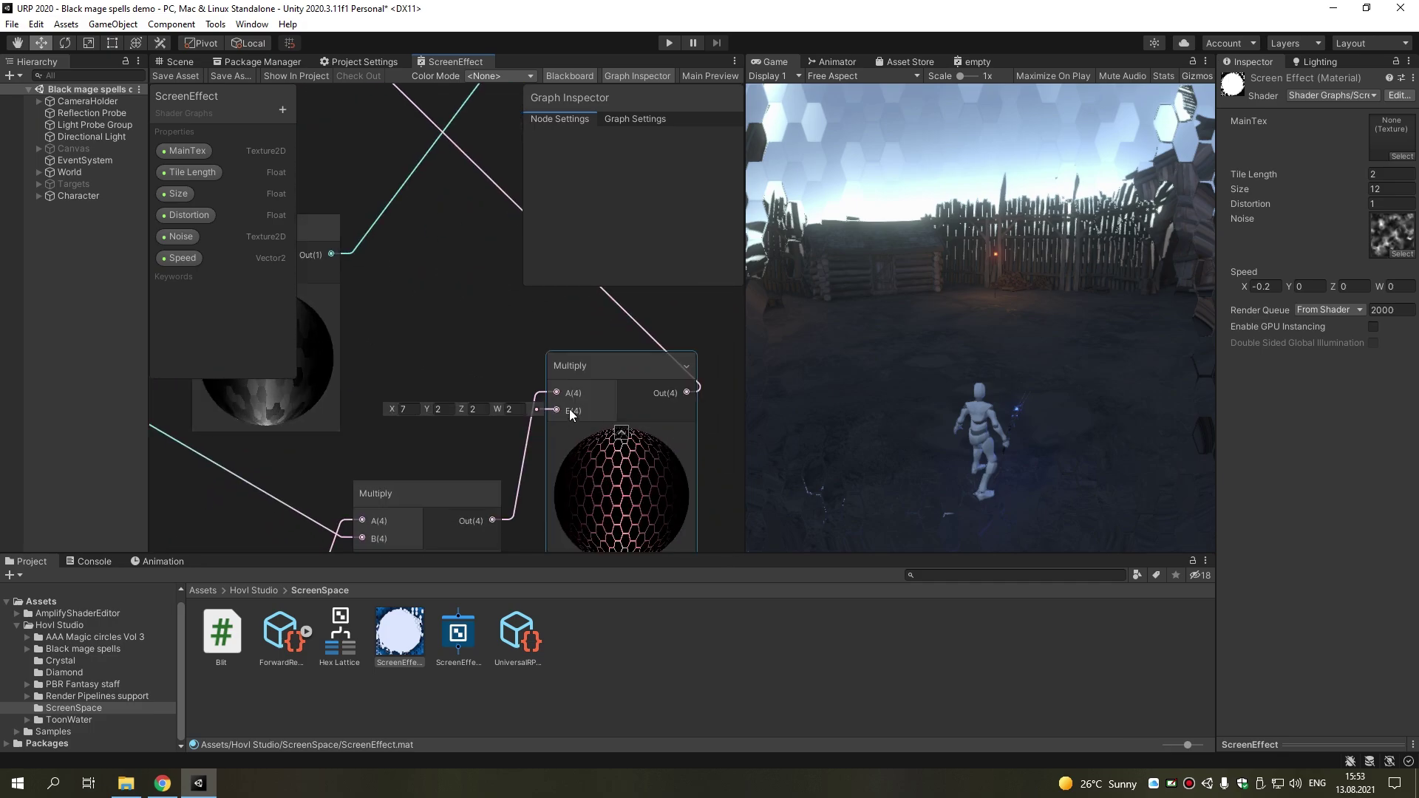
{"action": "scroll", "coordinate": [574, 393], "scroll_direction": "up", "scroll_amount": 1}
{"action": "scroll", "coordinate": [574, 393], "scroll_direction": "down", "scroll_amount": 2}
{"action": "scroll", "coordinate": [549, 420], "scroll_direction": "down", "scroll_amount": 1}
{"action": "scroll", "coordinate": [376, 487], "scroll_direction": "down", "scroll_amount": 1}
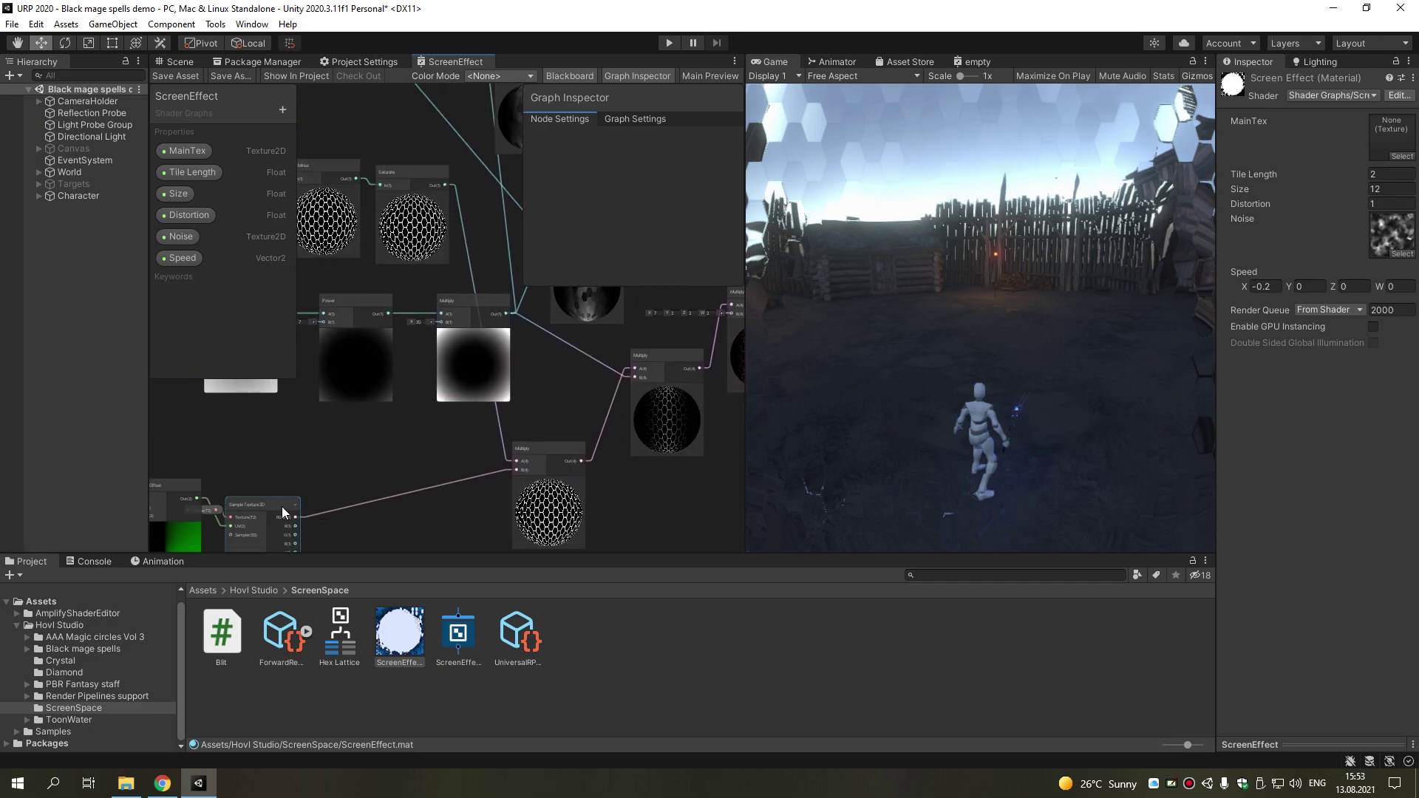
{"action": "scroll", "coordinate": [430, 457], "scroll_direction": "up", "scroll_amount": 2}
{"action": "scroll", "coordinate": [462, 437], "scroll_direction": "up", "scroll_amount": 2}
{"action": "scroll", "coordinate": [477, 415], "scroll_direction": "up", "scroll_amount": 1}
{"action": "left_click", "coordinate": [463, 401]}
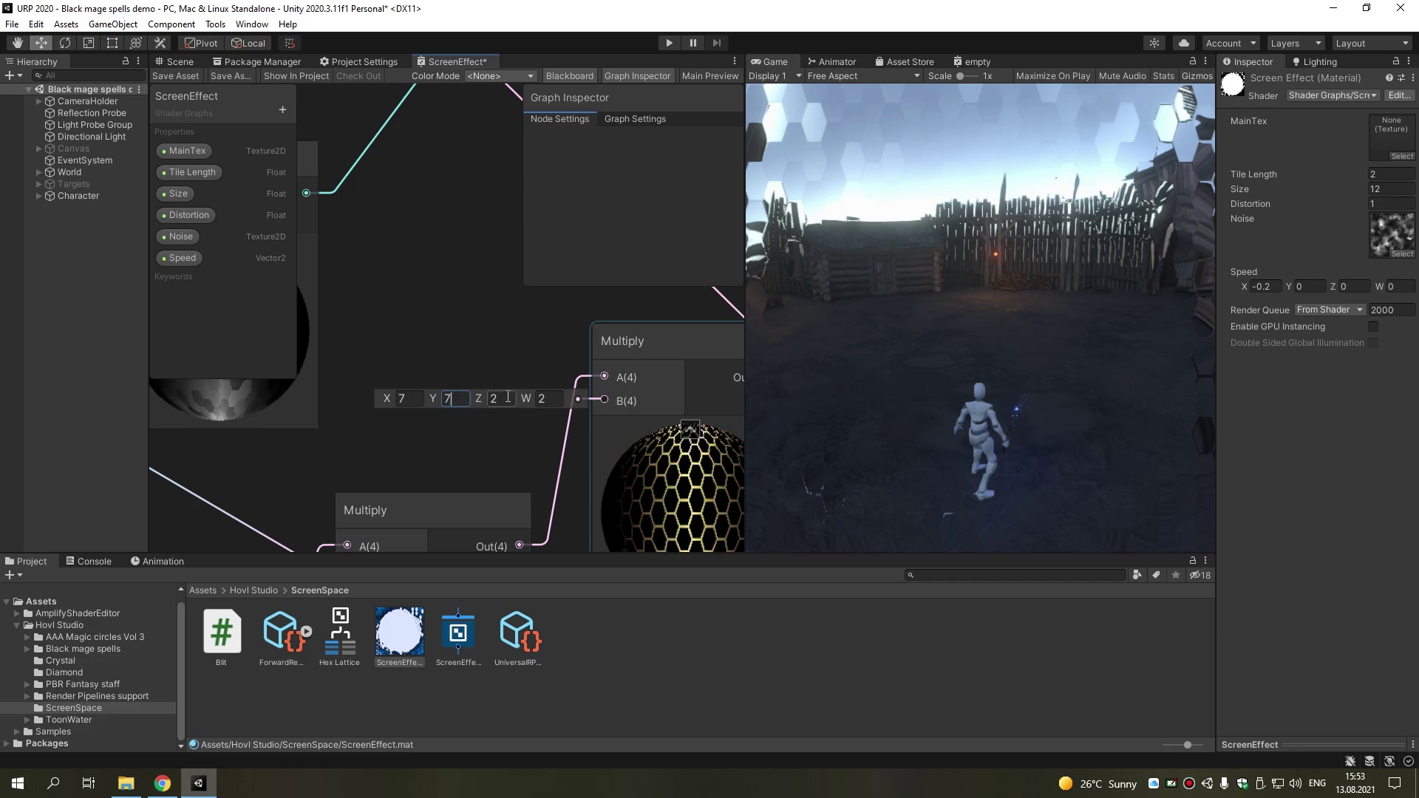
{"action": "type", "text": "7"}
{"action": "key", "text": "Tab"}
{"action": "type", "text": "7"}
{"action": "key", "text": "Tab"}
{"action": "type", "text": "7"}
Move the Add node and the Vertex/Fragment master stack to make room
{"action": "scroll", "coordinate": [510, 435], "scroll_direction": "down", "scroll_amount": 3}
{"action": "scroll", "coordinate": [606, 360], "scroll_direction": "down", "scroll_amount": 3}
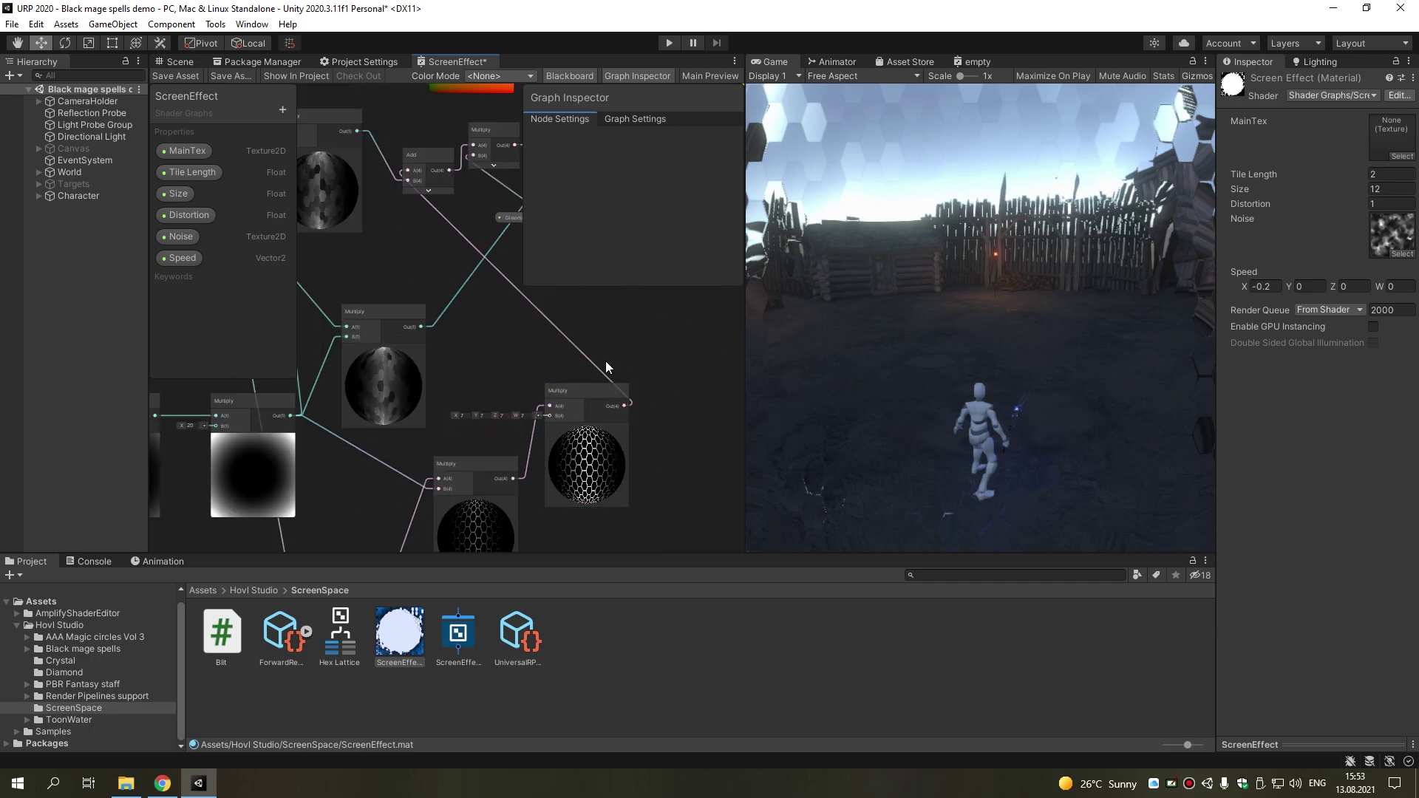
{"action": "scroll", "coordinate": [596, 355], "scroll_direction": "down", "scroll_amount": 2}
{"action": "scroll", "coordinate": [382, 340], "scroll_direction": "up", "scroll_amount": 1}
{"action": "left_click", "coordinate": [392, 323]}
{"action": "left_click_drag", "start_coordinate": [392, 326], "coordinate": [591, 425]}
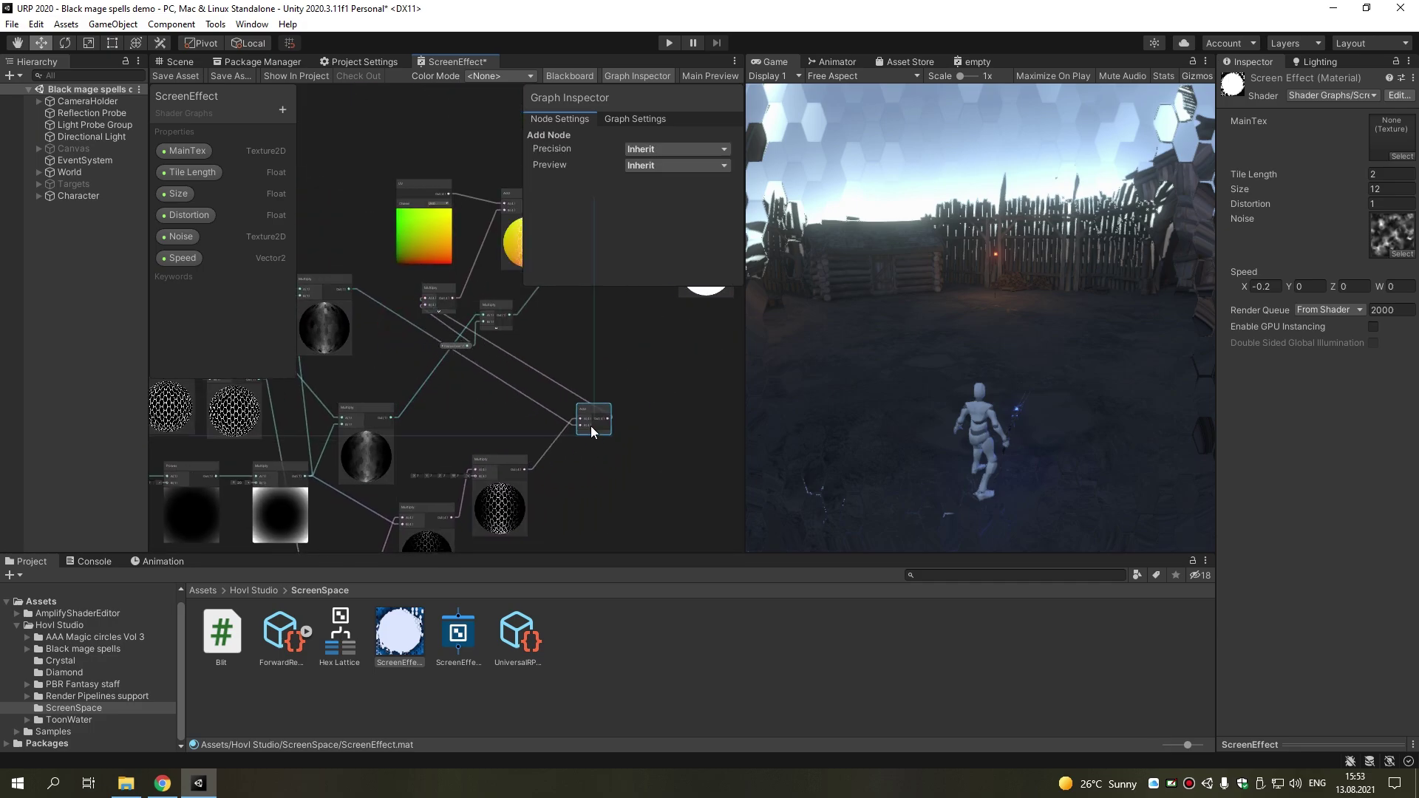
{"action": "scroll", "coordinate": [420, 440], "scroll_direction": "down", "scroll_amount": 2}
{"action": "scroll", "coordinate": [523, 382], "scroll_direction": "down", "scroll_amount": 1}
{"action": "middle_click_drag", "start_coordinate": [523, 382], "coordinate": [408, 483]}
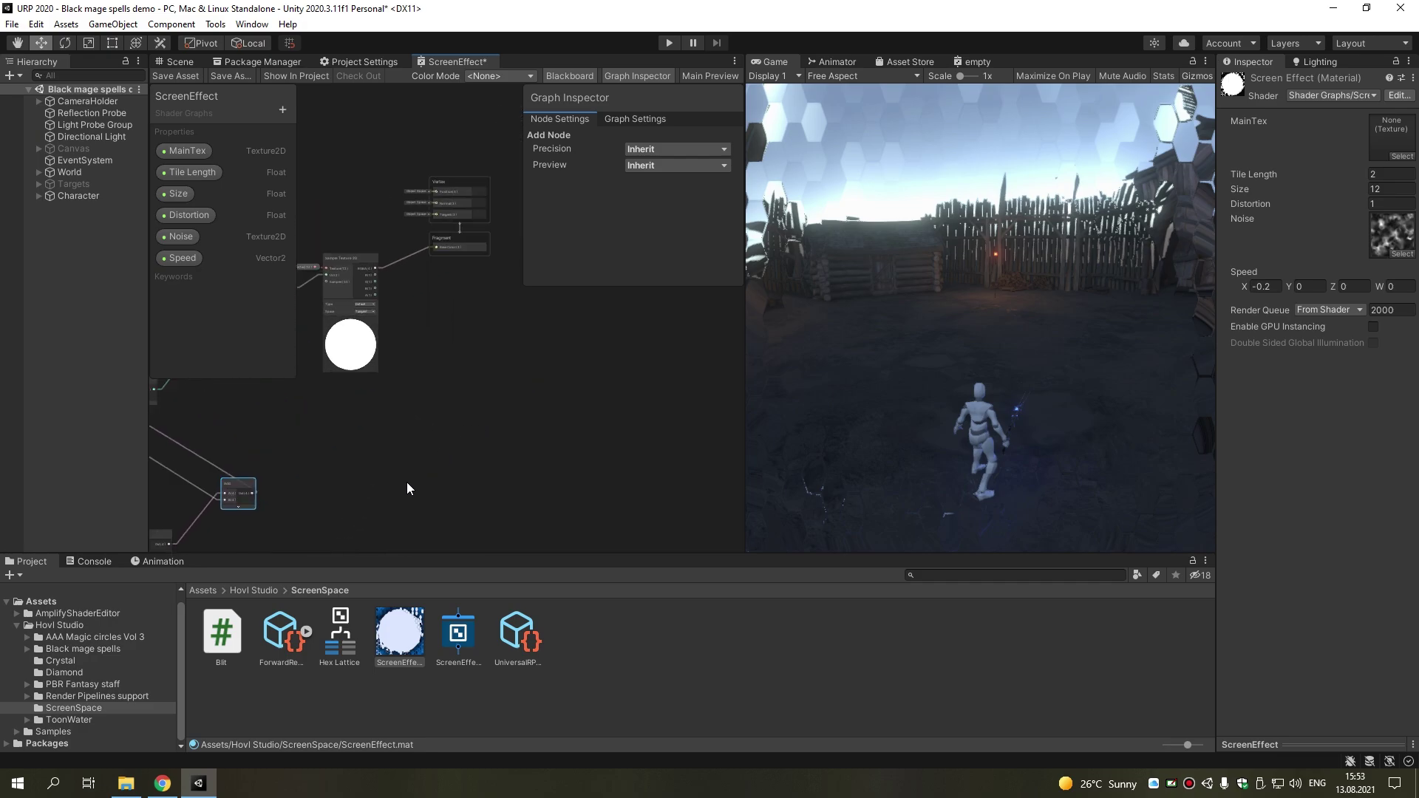
{"action": "mouse_move", "coordinate": [436, 277]}
{"action": "left_mouse_down"}
{"action": "mouse_move", "coordinate": [501, 368]}
{"action": "mouse_move", "coordinate": [451, 277]}
{"action": "mouse_move", "coordinate": [539, 455]}
{"action": "left_mouse_up"}
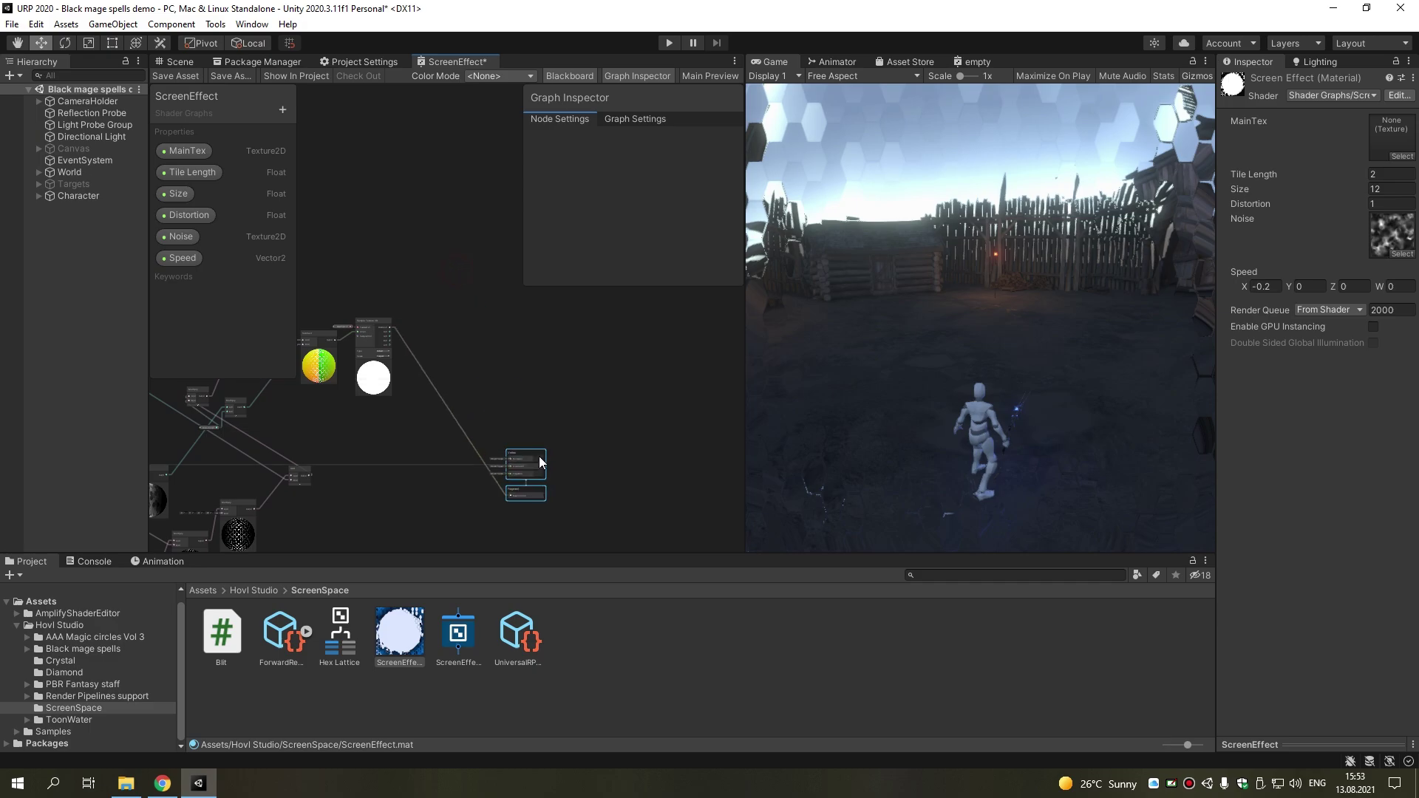
{"action": "middle_click_drag", "start_coordinate": [539, 456], "coordinate": [602, 398]}
{"action": "scroll", "coordinate": [525, 400], "scroll_direction": "up", "scroll_amount": 3}
Create a Multiply node connected to the Add node's output
{"action": "left_click_drag", "start_coordinate": [475, 383], "coordinate": [594, 420]}
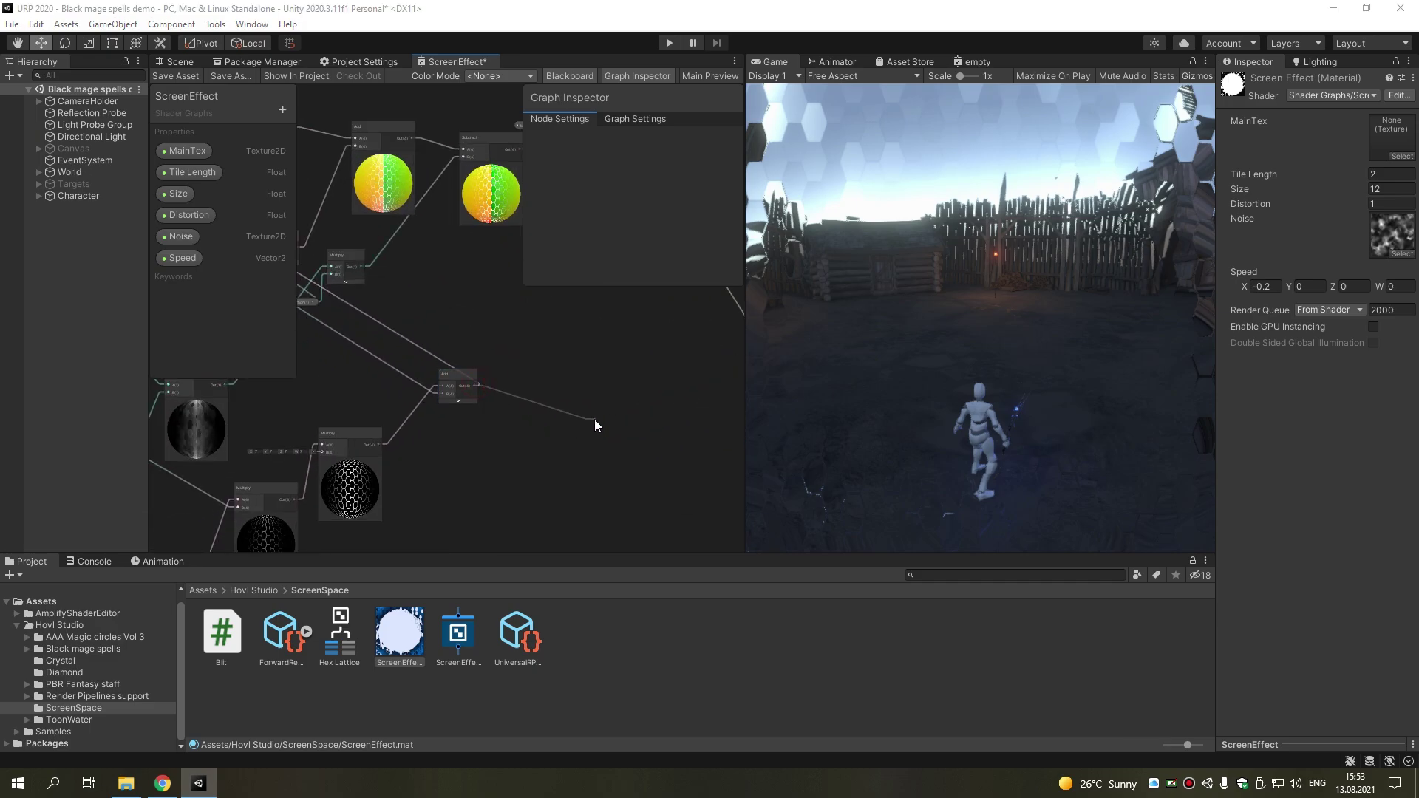
{"action": "type", "text": "mul"}
{"action": "left_click", "coordinate": [667, 492]}
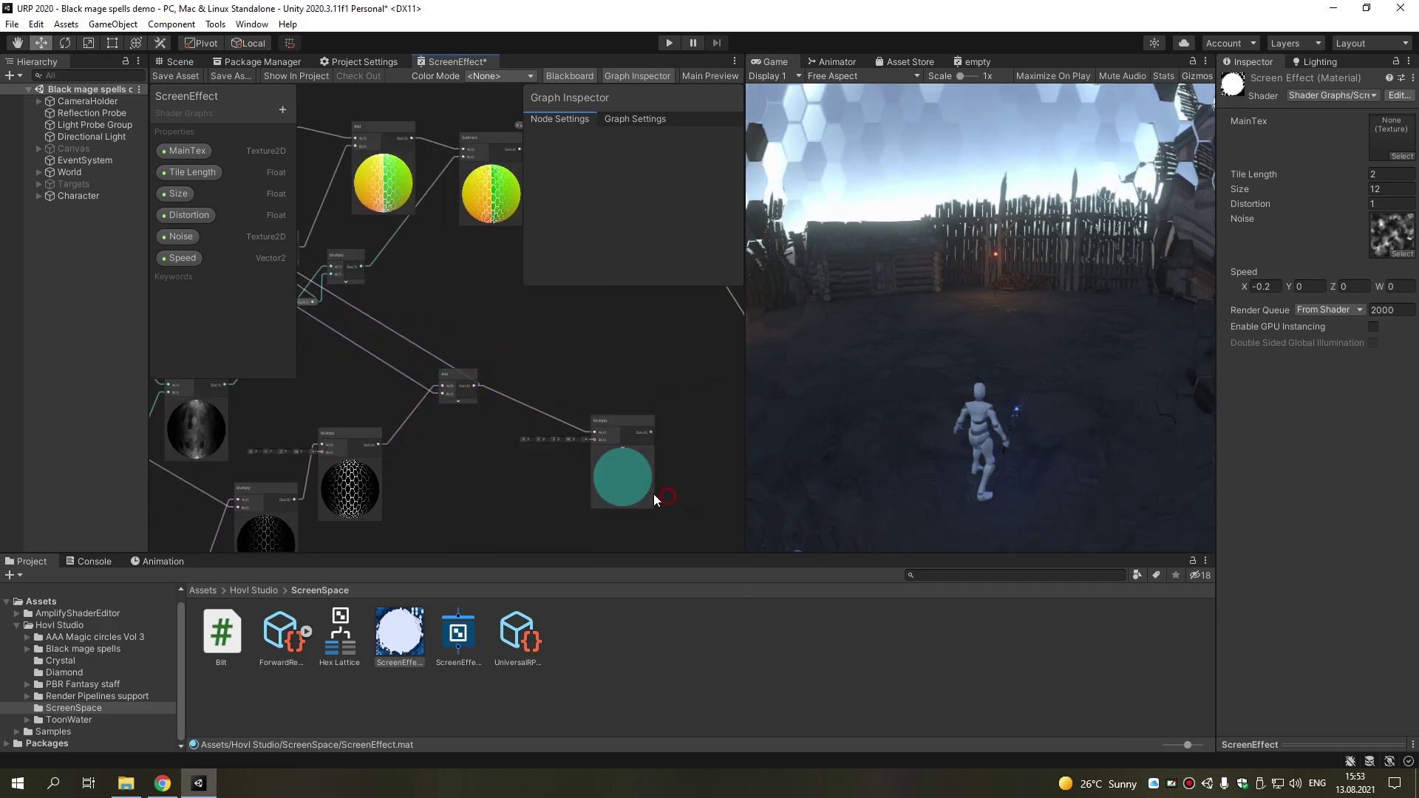
Add a Color property defaulting to opaque blue 005AFF, with its mode set to HDR
{"action": "left_click", "coordinate": [285, 111]}
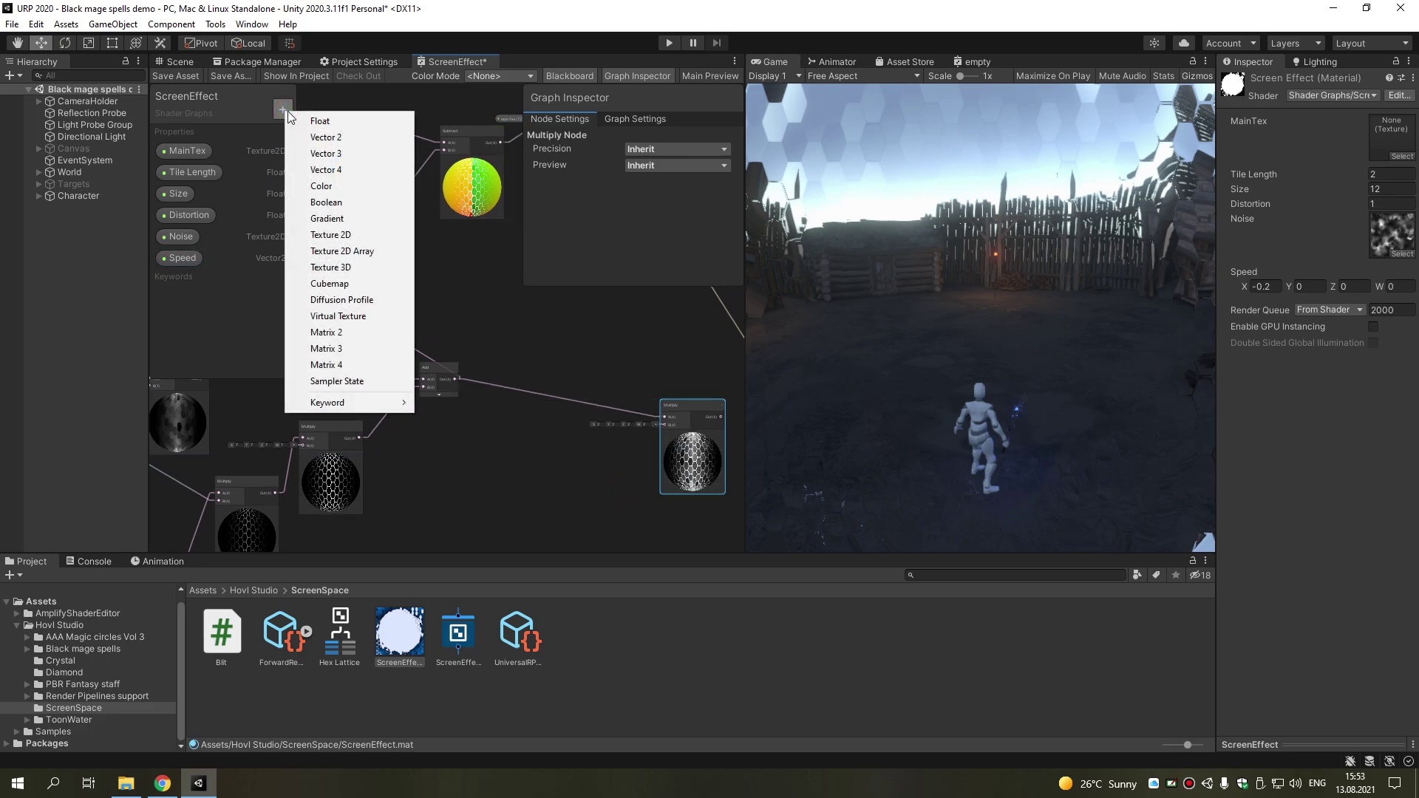
{"action": "left_click", "coordinate": [328, 187]}
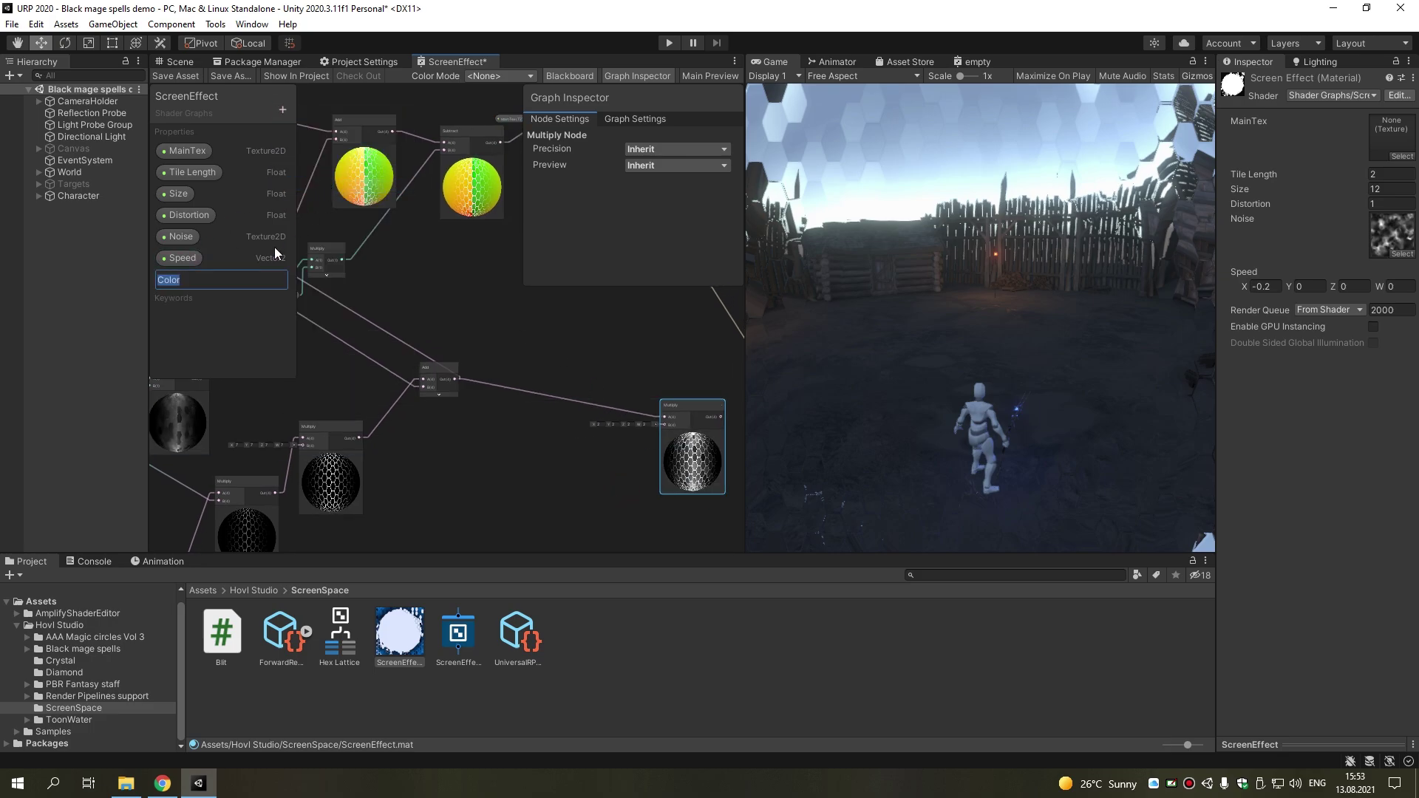
{"action": "left_click", "coordinate": [173, 281]}
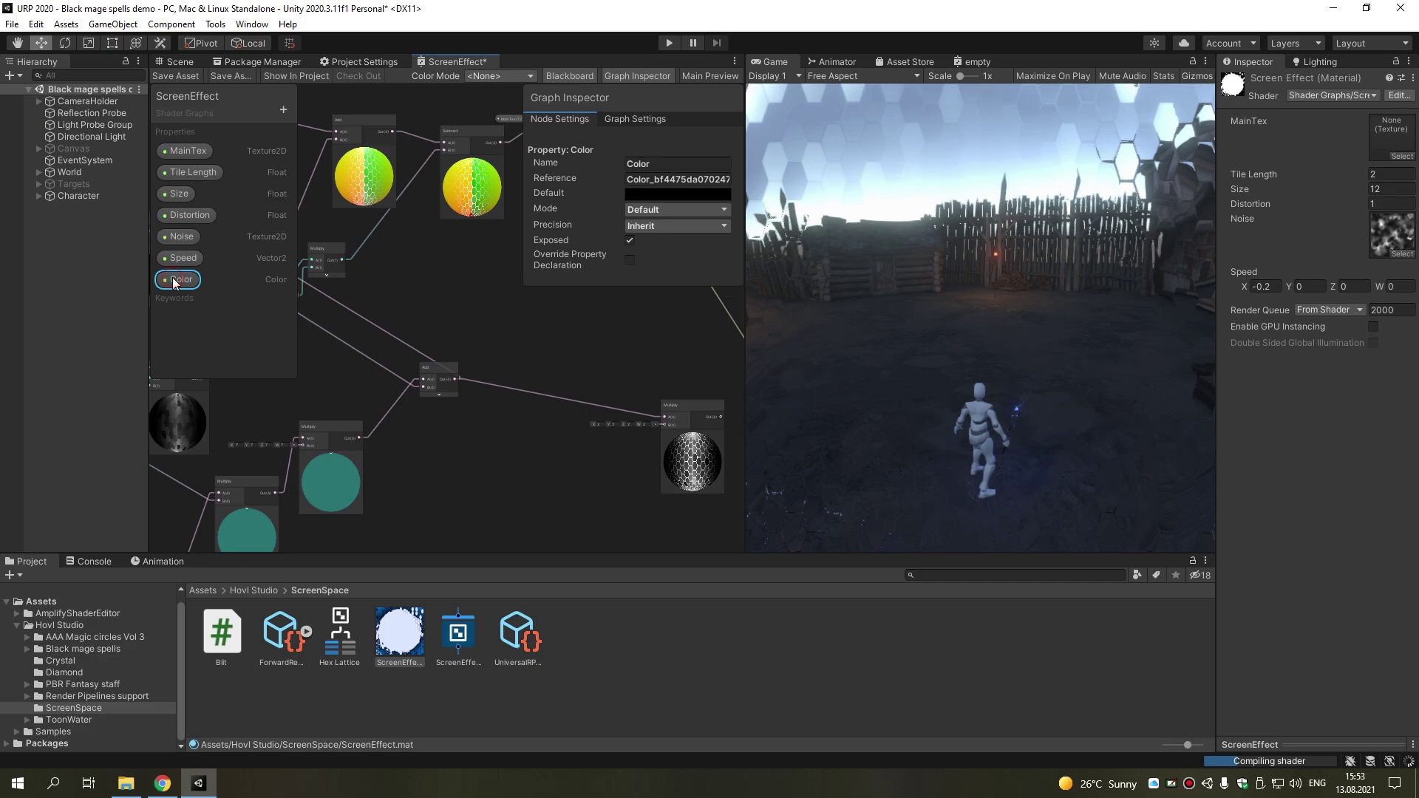
{"action": "left_click", "coordinate": [678, 191]}
{"action": "left_click_drag", "start_coordinate": [784, 289], "coordinate": [836, 235]}
{"action": "left_click", "coordinate": [708, 353]}
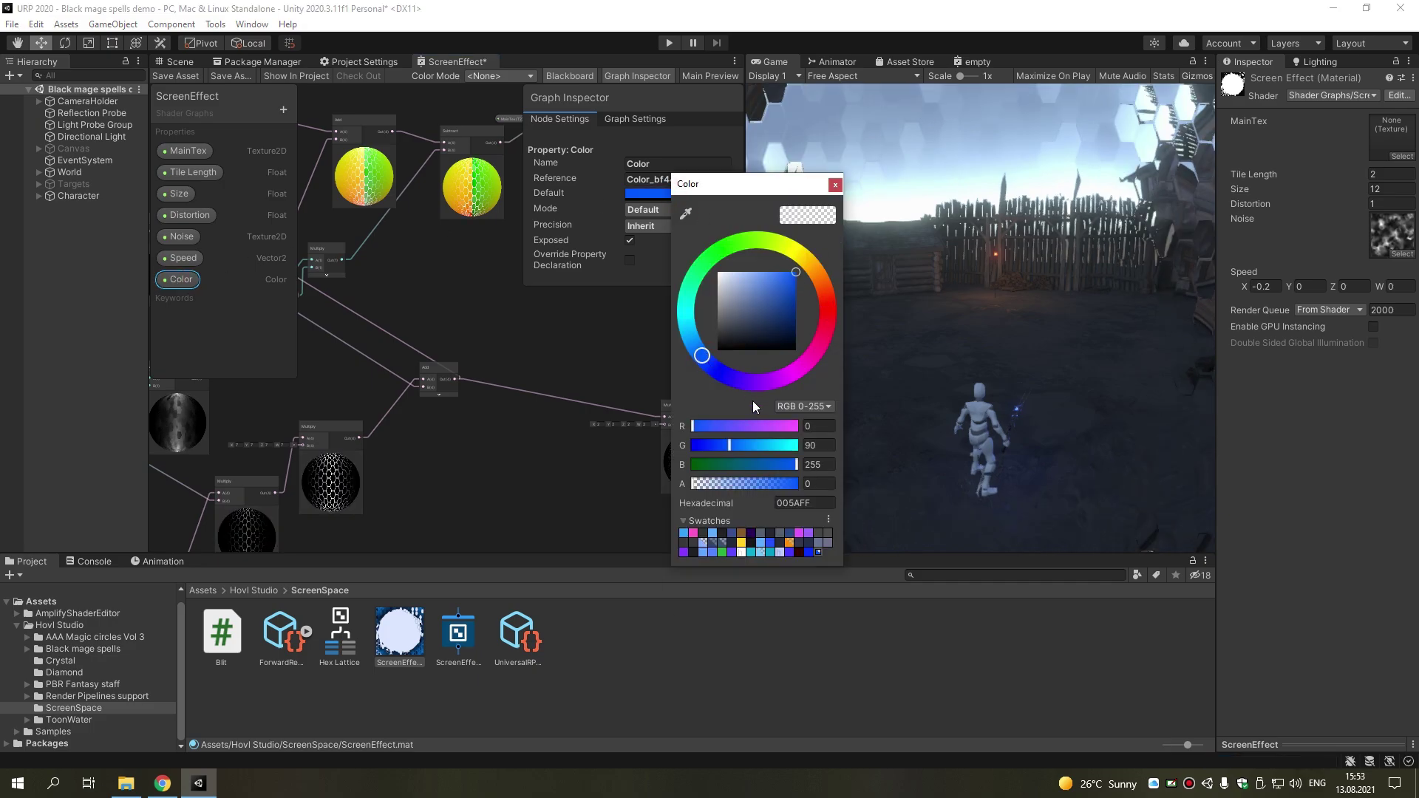
{"action": "left_click_drag", "start_coordinate": [768, 487], "coordinate": [845, 454]}
{"action": "left_click", "coordinate": [835, 184]}
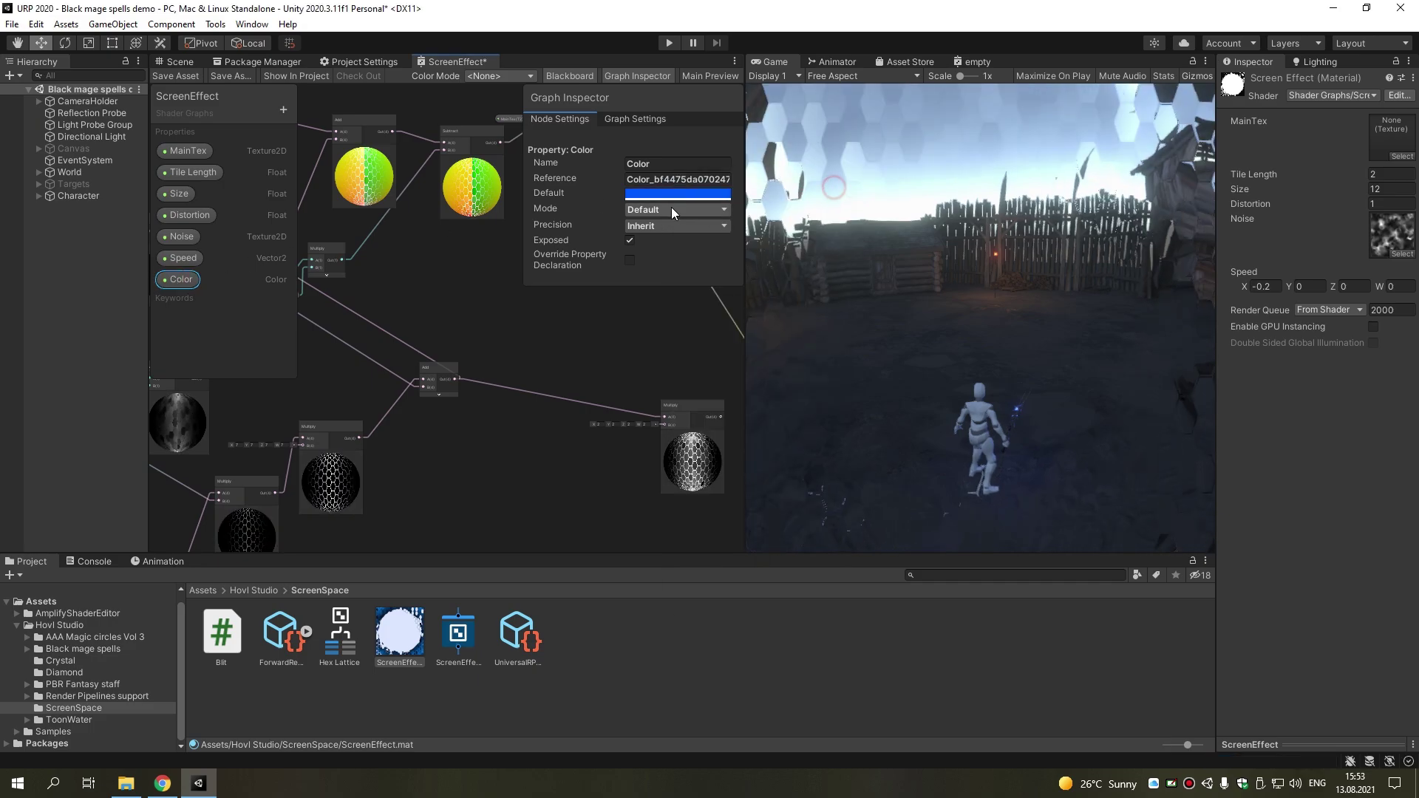
{"action": "left_click", "coordinate": [668, 210]}
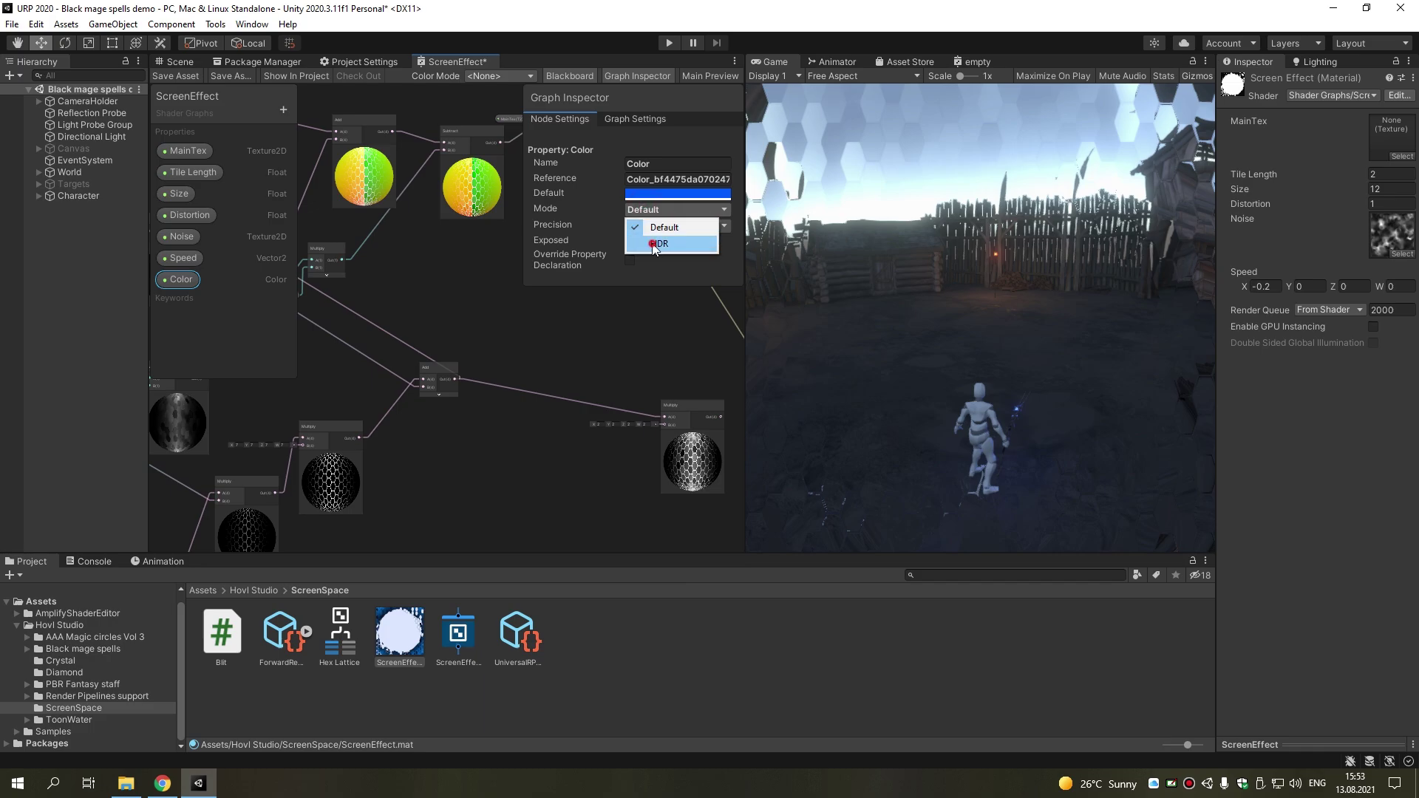
{"action": "left_click", "coordinate": [652, 244]}
{"action": "left_click", "coordinate": [545, 485]}
{"action": "left_click", "coordinate": [688, 405]}
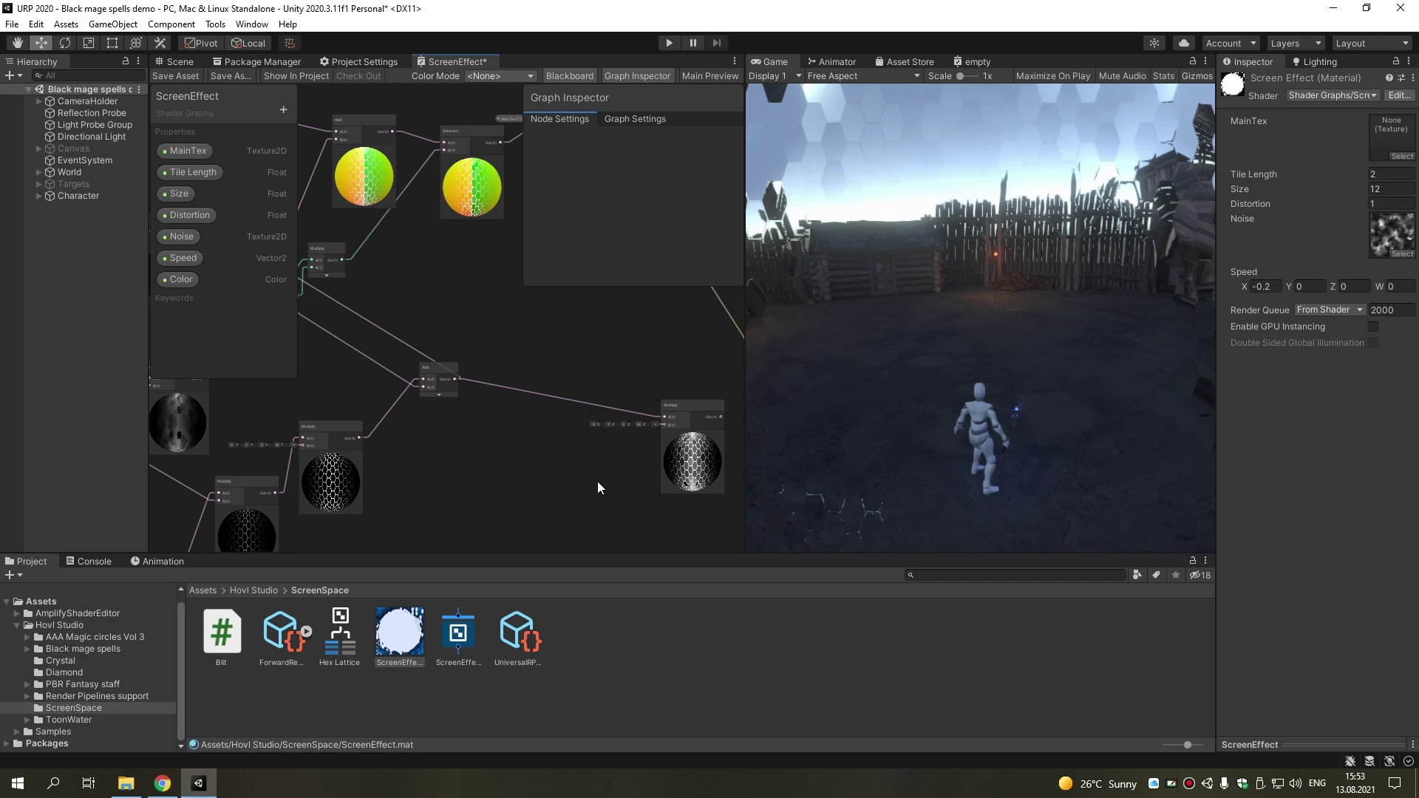
Place the blue Color property in the graph and connect it to the new Multiply's B input
{"action": "middle_click_drag", "start_coordinate": [616, 448], "coordinate": [569, 410]}
{"action": "scroll", "coordinate": [570, 411], "scroll_direction": "up", "scroll_amount": 2}
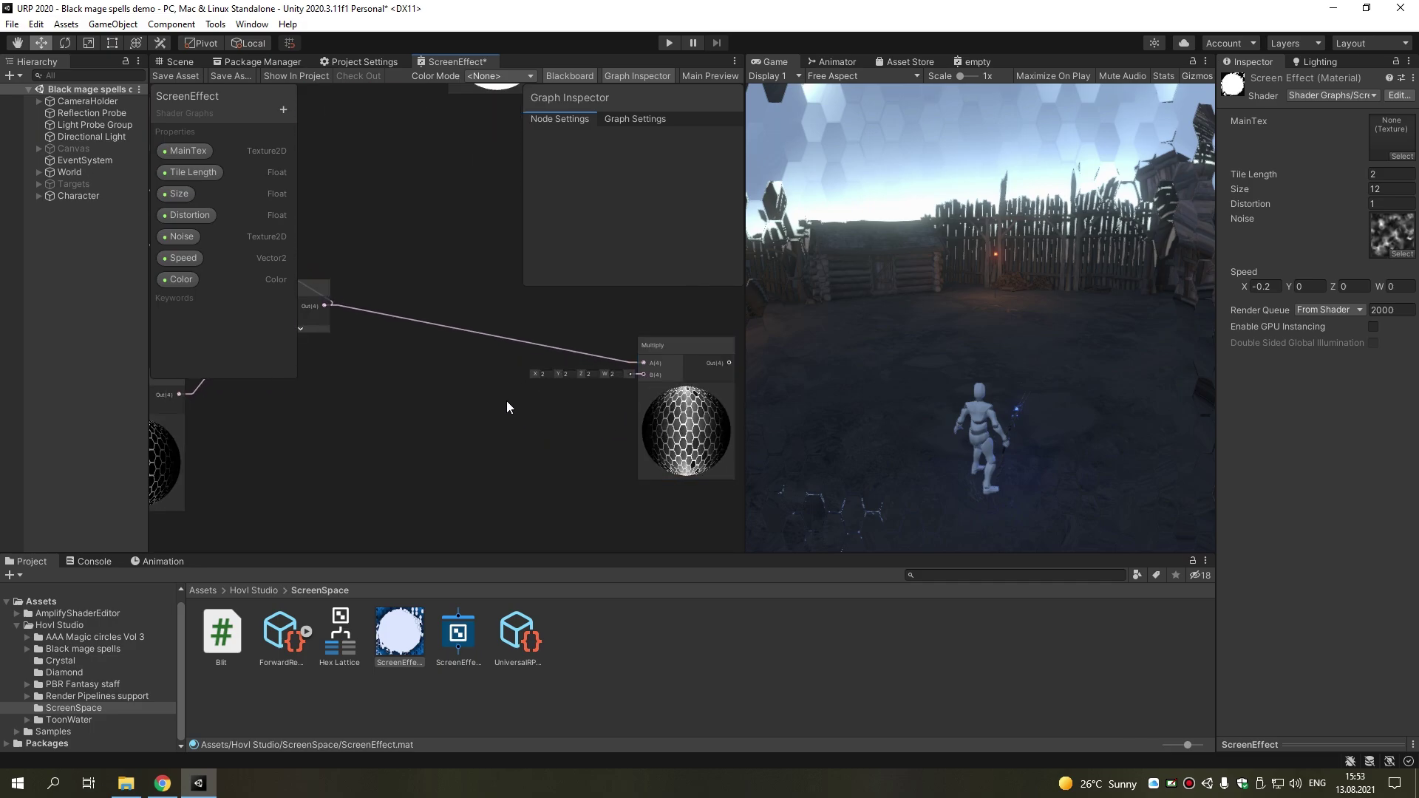
{"action": "scroll", "coordinate": [504, 442], "scroll_direction": "down", "scroll_amount": 1}
{"action": "mouse_move", "coordinate": [181, 280]}
{"action": "left_mouse_down"}
{"action": "mouse_move", "coordinate": [479, 448]}
{"action": "mouse_move", "coordinate": [626, 385]}
{"action": "left_mouse_up"}
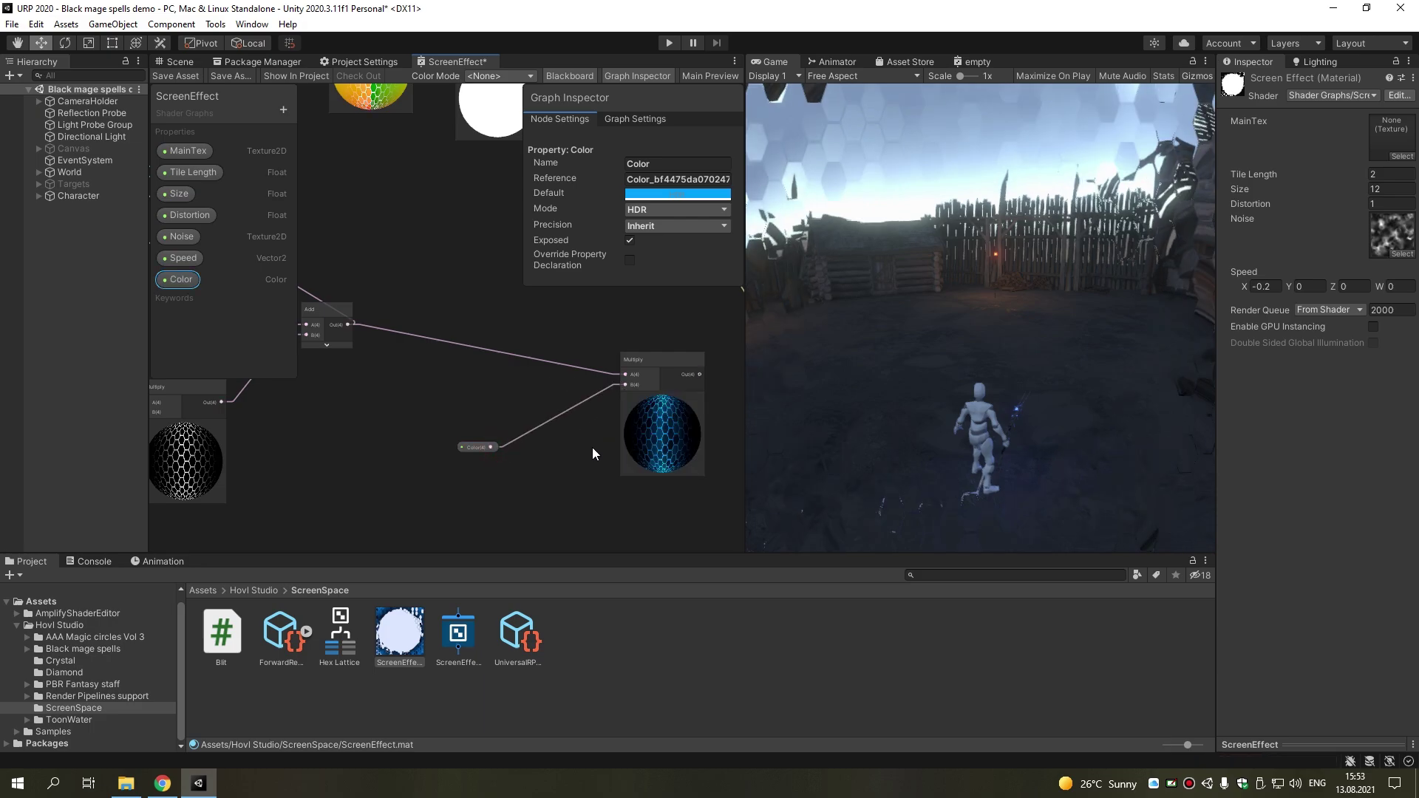
{"action": "scroll", "coordinate": [391, 476], "scroll_direction": "down", "scroll_amount": 2}
{"action": "mouse_move", "coordinate": [593, 448]}
{"action": "middle_mouse_down"}
{"action": "mouse_move", "coordinate": [391, 476]}
{"action": "mouse_move", "coordinate": [677, 482]}
{"action": "middle_mouse_up"}
Shift the Multiply and Color nodes left and move the master stack up-right
{"action": "scroll", "coordinate": [436, 489], "scroll_direction": "up", "scroll_amount": 2}
{"action": "left_click_drag", "start_coordinate": [678, 483], "coordinate": [381, 427]}
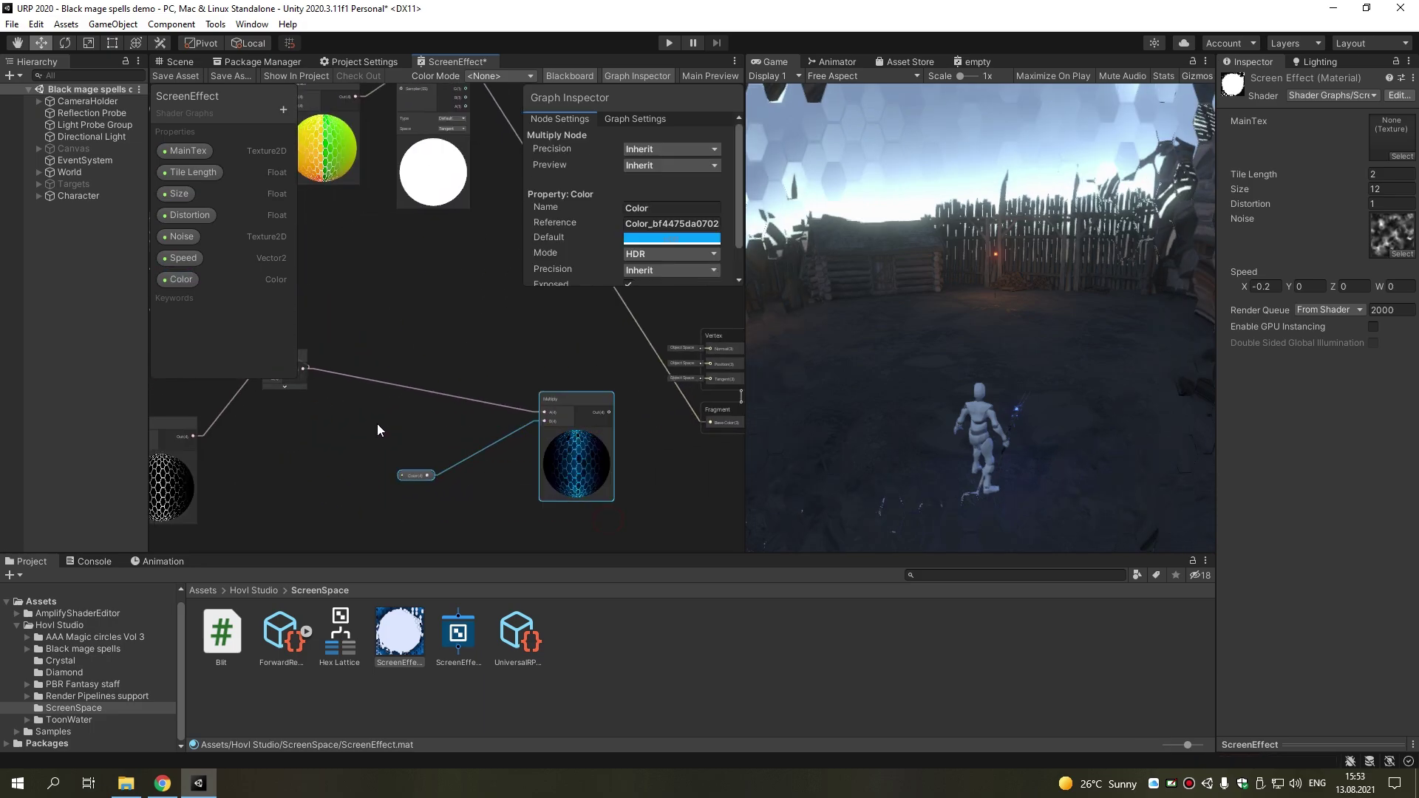
{"action": "left_click_drag", "start_coordinate": [523, 458], "coordinate": [393, 466]}
{"action": "left_click", "coordinate": [571, 427]}
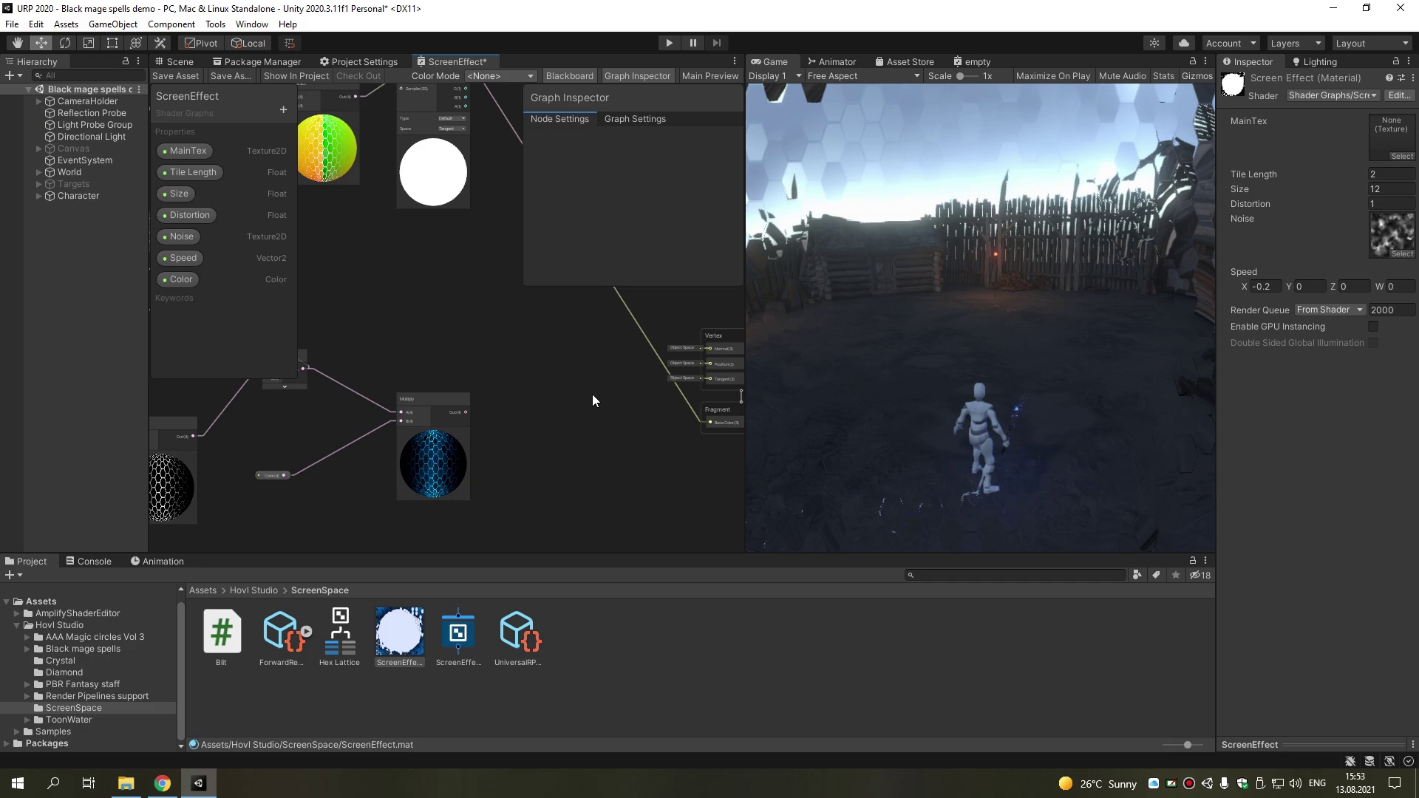
{"action": "middle_click_drag", "start_coordinate": [737, 443], "coordinate": [621, 512]}
{"action": "left_click_drag", "start_coordinate": [615, 409], "coordinate": [647, 330]}
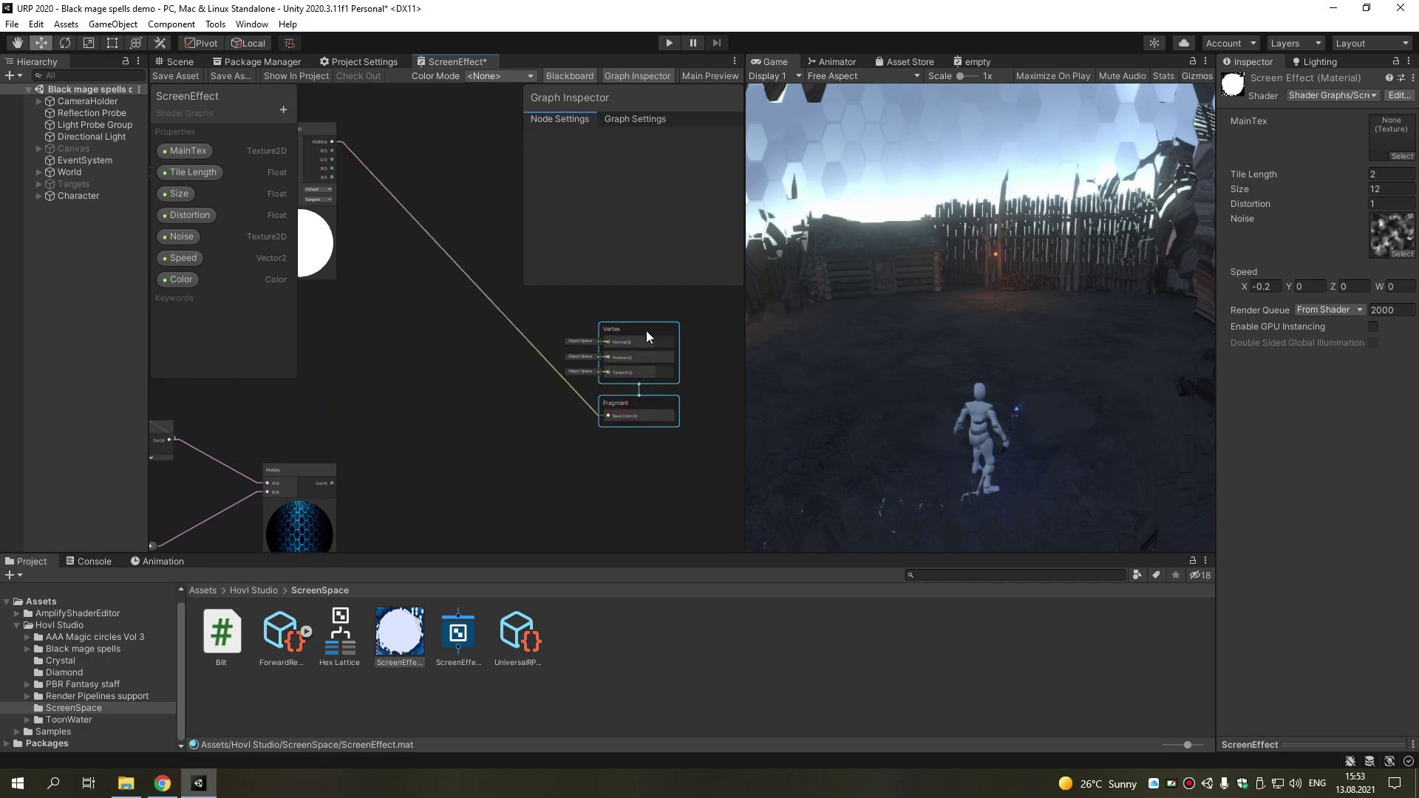
{"action": "scroll", "coordinate": [403, 345], "scroll_direction": "down", "scroll_amount": 2}
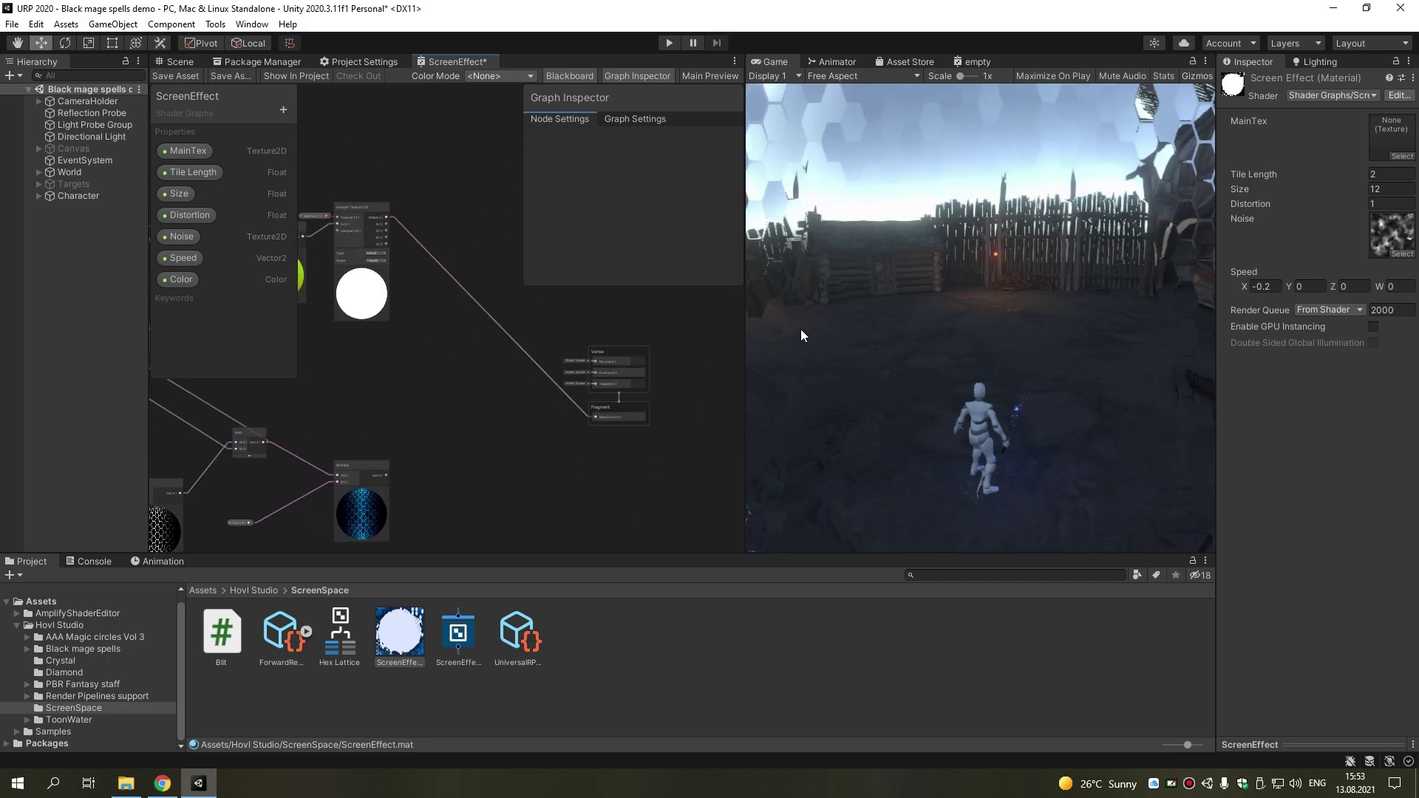
Add an Add node combining the noise sample's RGBA (A) with the blue Multiply output (B)
{"action": "key", "text": "space"}
{"action": "type", "text": "add"}
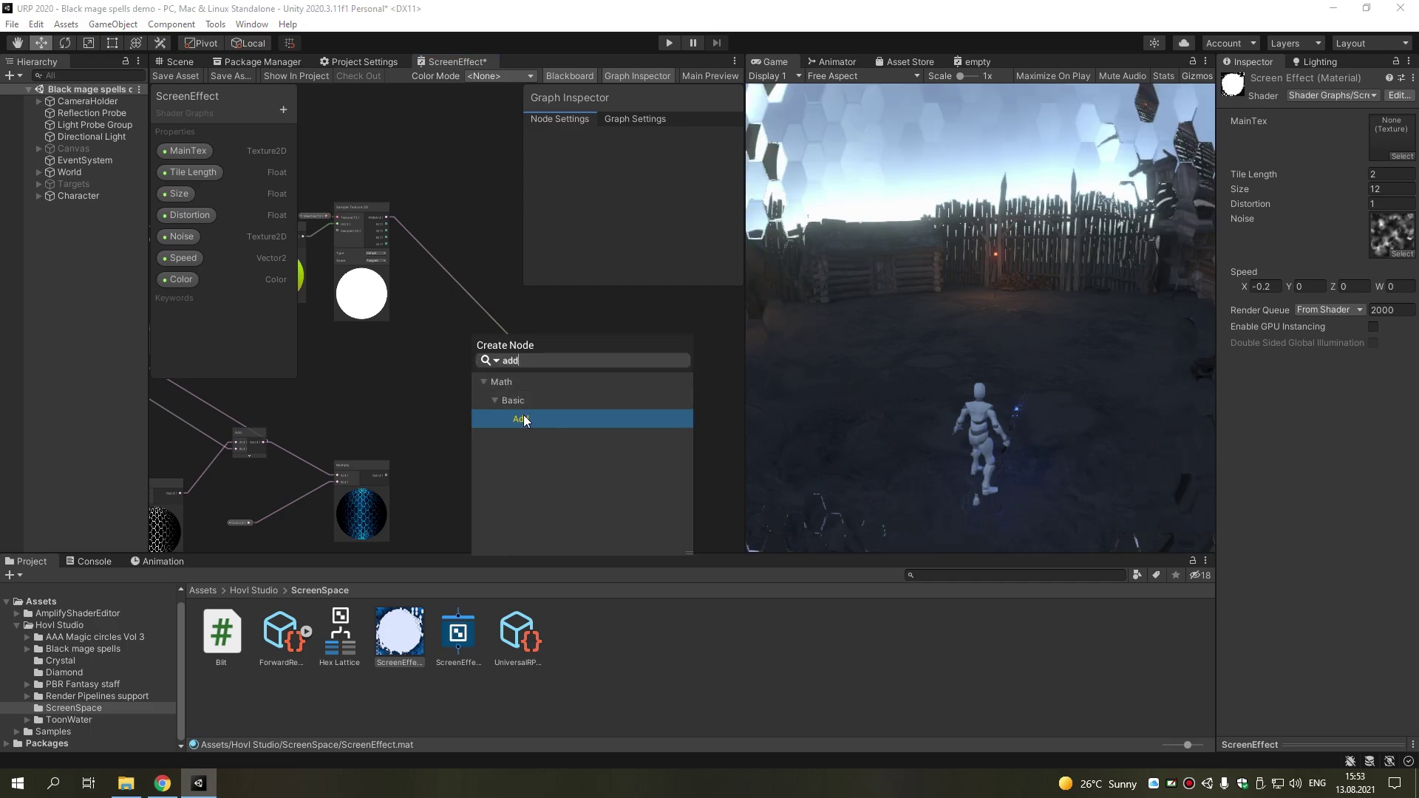
{"action": "left_click", "coordinate": [524, 415]}
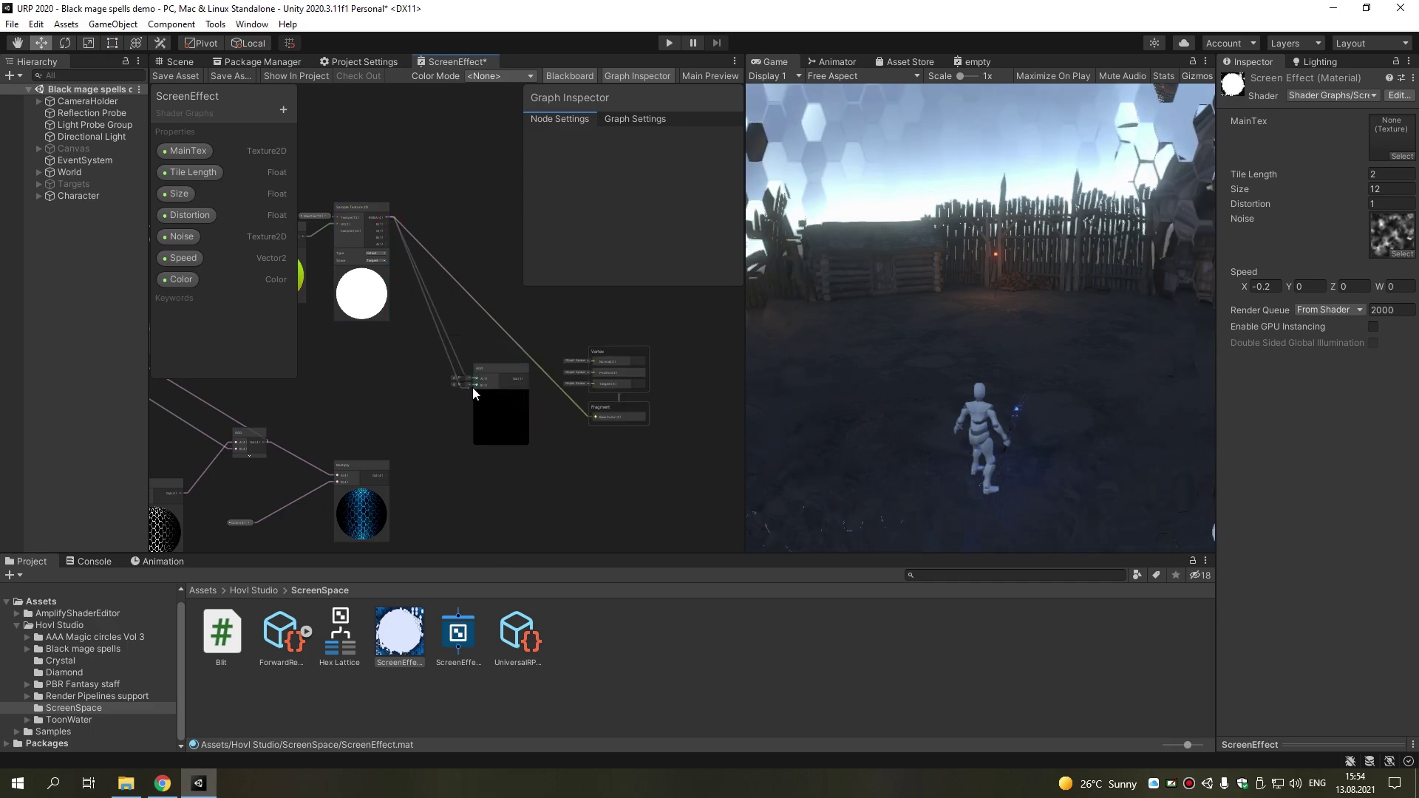
{"action": "left_click_drag", "start_coordinate": [390, 217], "coordinate": [477, 379]}
{"action": "left_click_drag", "start_coordinate": [388, 474], "coordinate": [478, 385]}
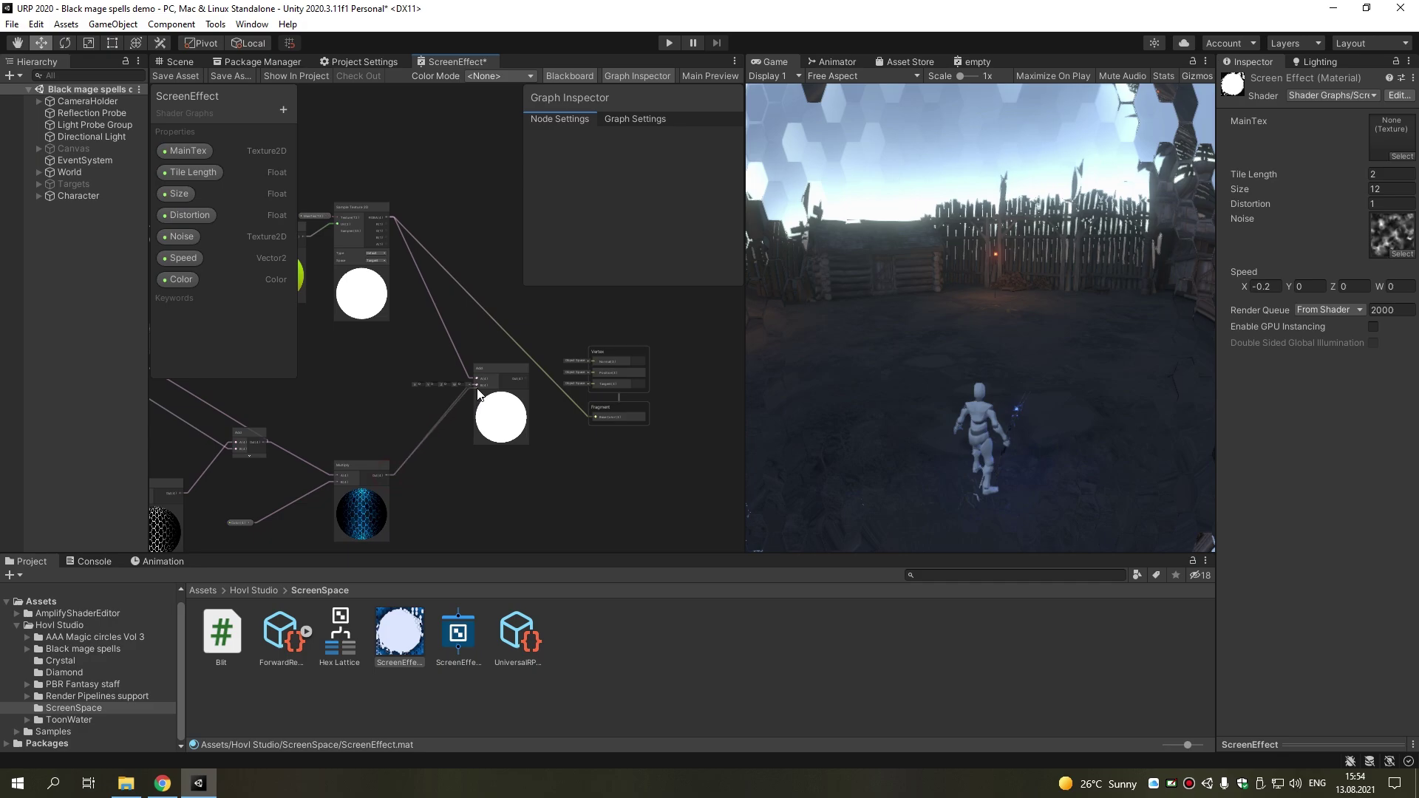
Route the Add result into Fragment Base Color and save the shader graph
{"action": "scroll", "coordinate": [530, 405], "scroll_direction": "up", "scroll_amount": 3}
{"action": "left_click_drag", "start_coordinate": [519, 342], "coordinate": [645, 412]}
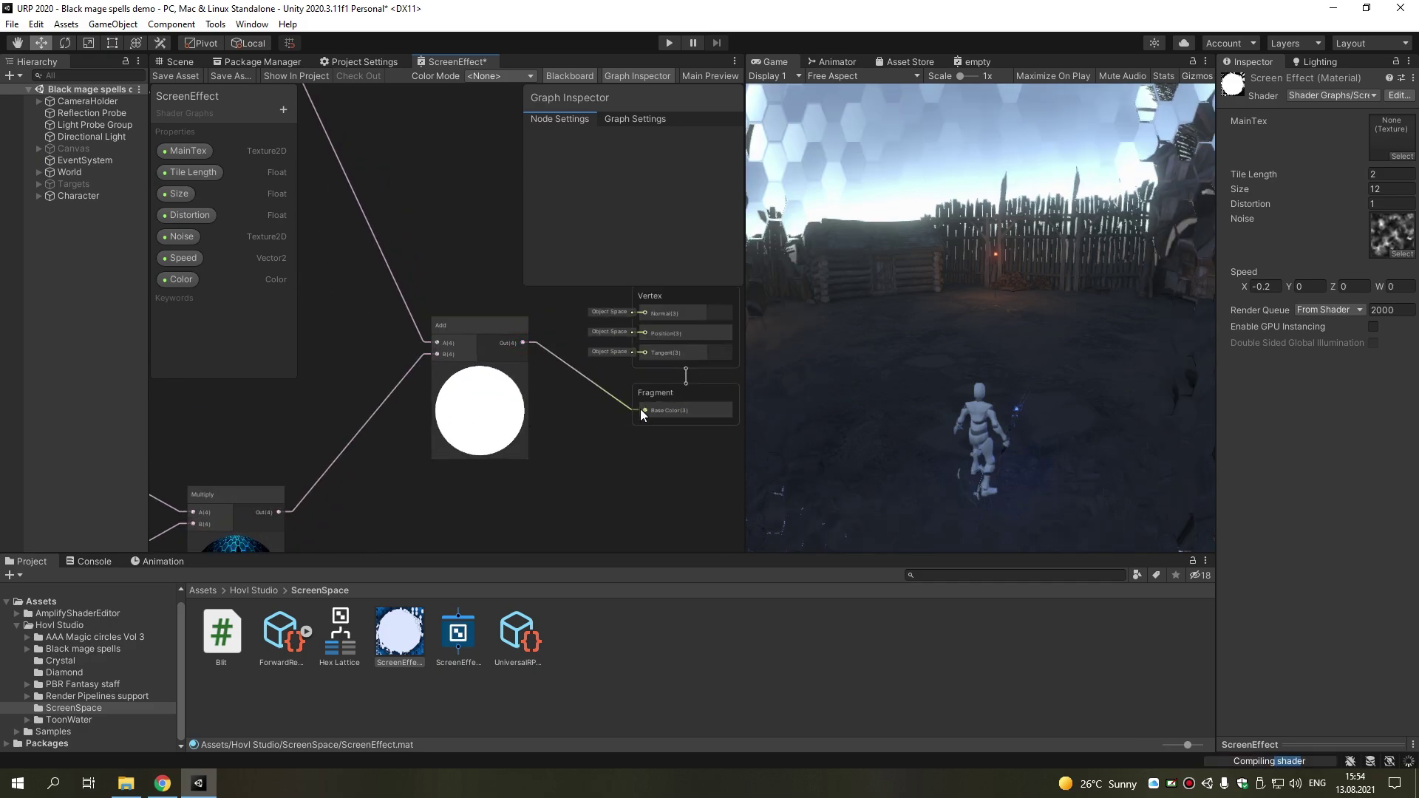
{"action": "left_click", "coordinate": [184, 83]}
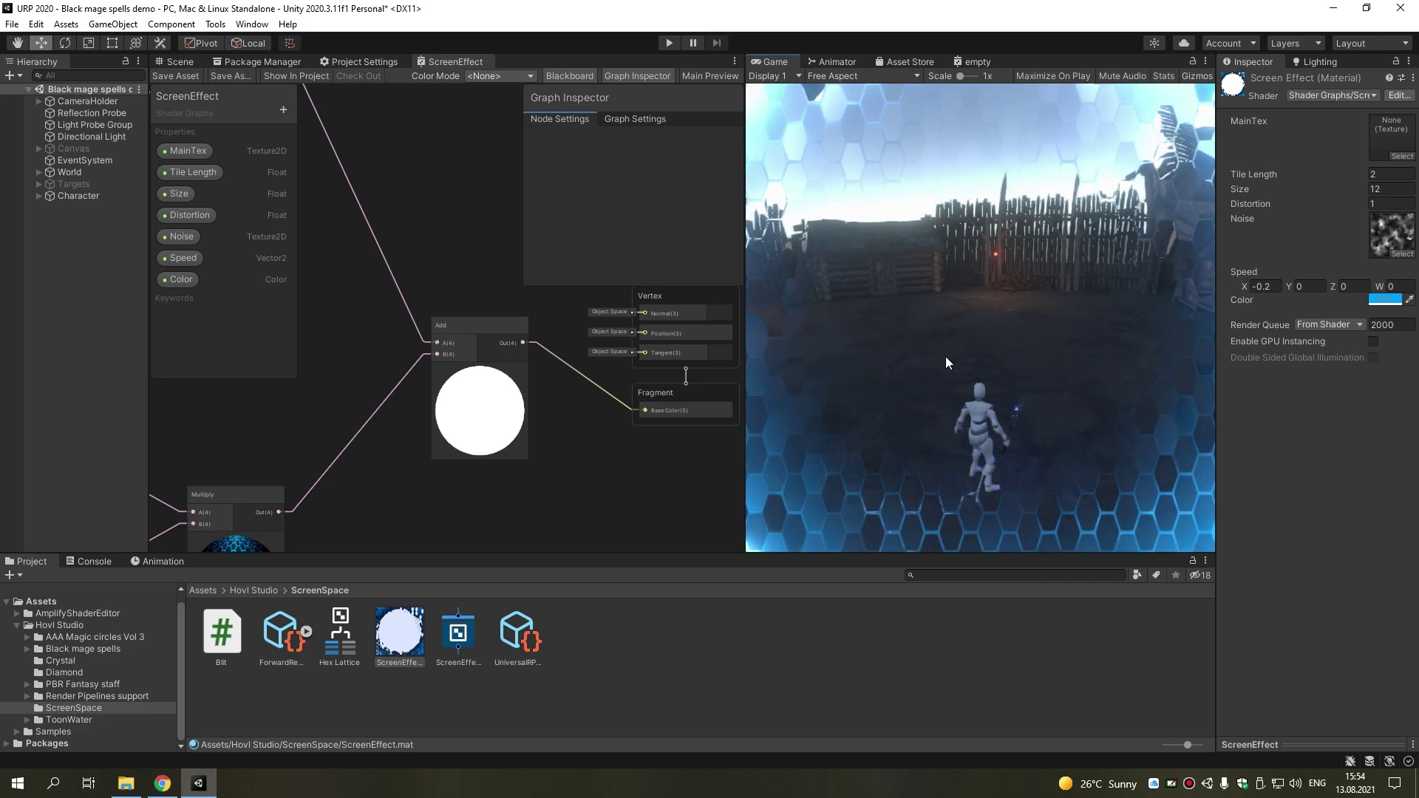
{"action": "left_click", "coordinate": [89, 137]}
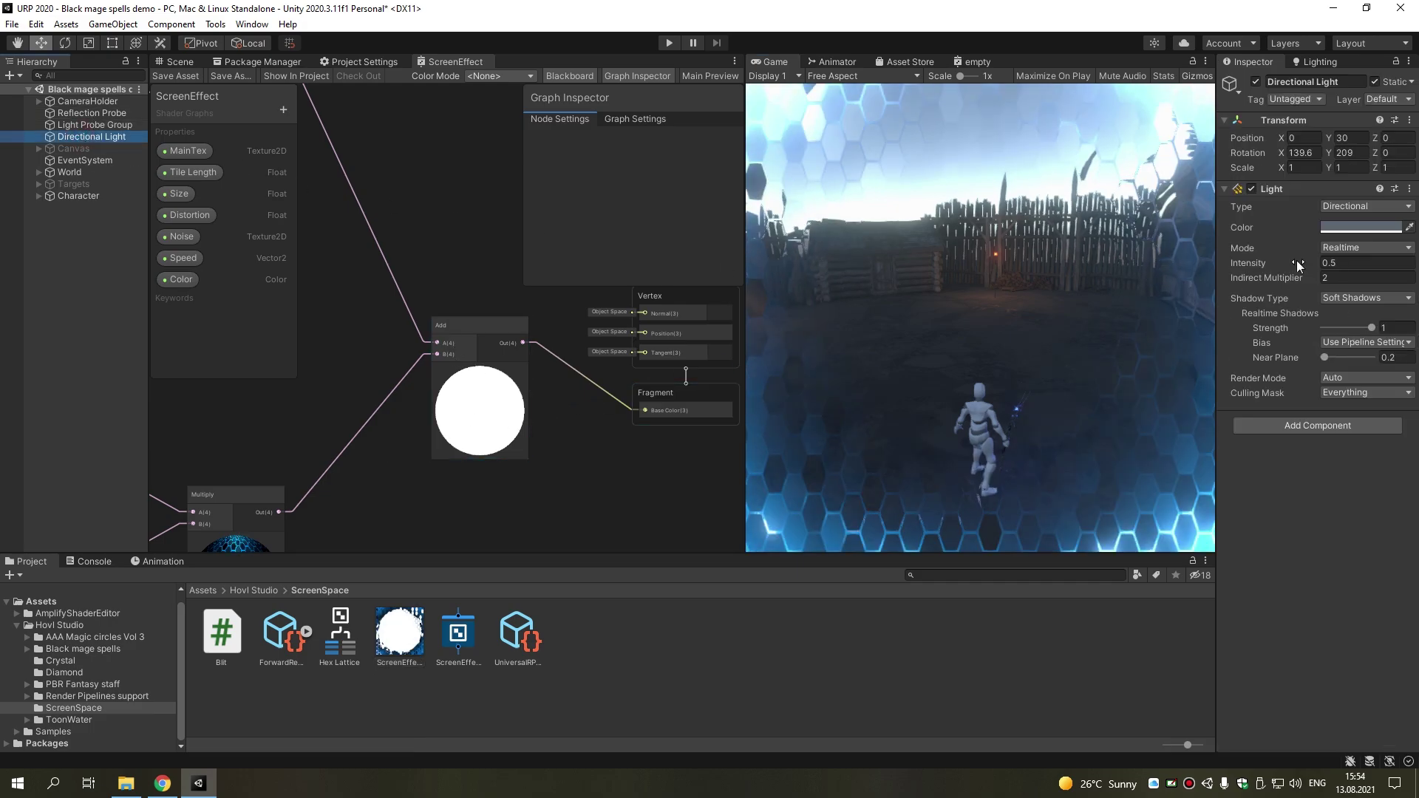
Try a much higher Directional Light intensity, then undo it back to 0.5
{"action": "mouse_move", "coordinate": [1314, 264]}
{"action": "left_mouse_down"}
{"action": "mouse_move", "coordinate": [476, 278]}
{"action": "mouse_move", "coordinate": [720, 141]}
{"action": "left_mouse_up"}
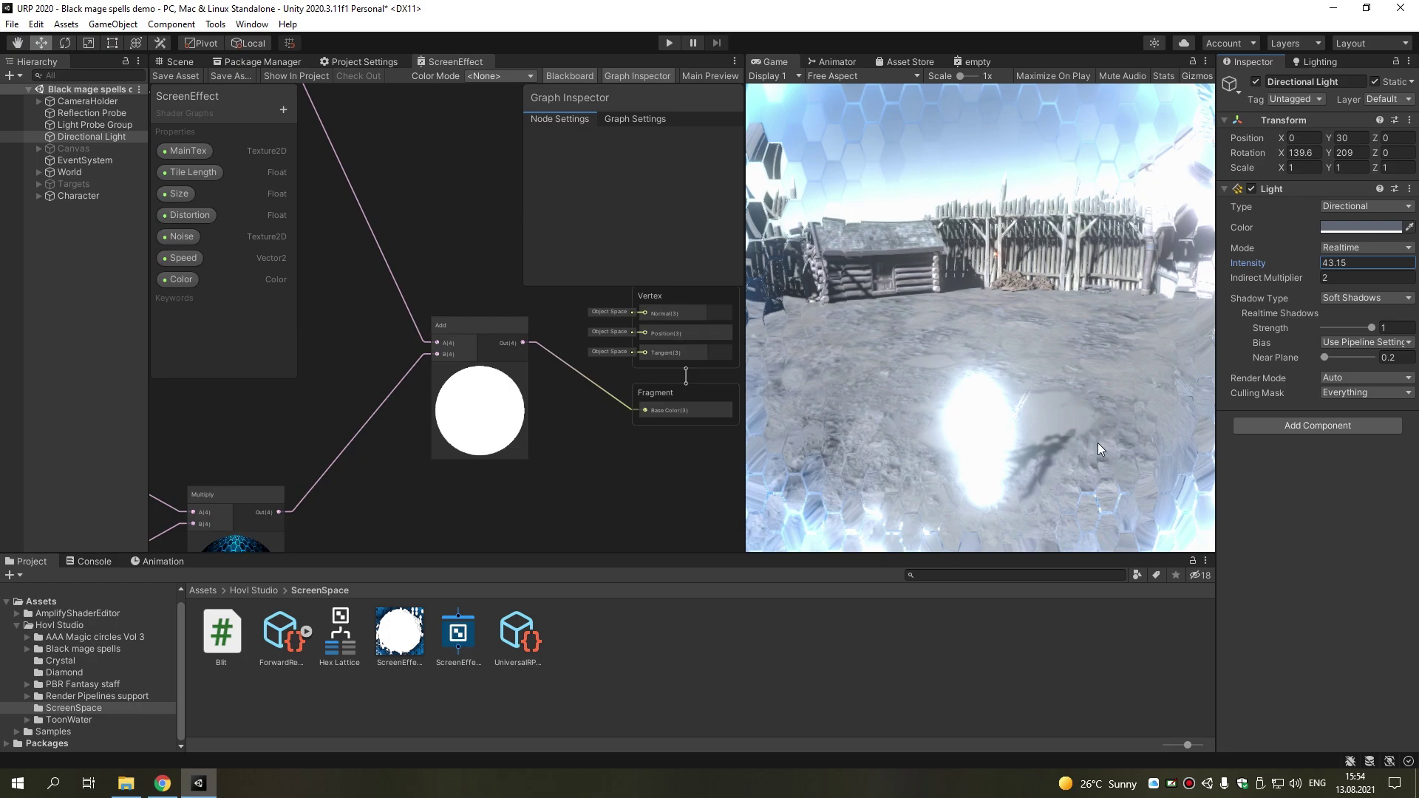
{"action": "key", "text": "ctrl+z"}
{"action": "scroll", "coordinate": [470, 441], "scroll_direction": "down", "scroll_amount": 3}
{"action": "left_click", "coordinate": [511, 426]}
Create a Subtract node connected to the Sample Texture 2D output
{"action": "left_click_drag", "start_coordinate": [511, 427], "coordinate": [505, 483]}
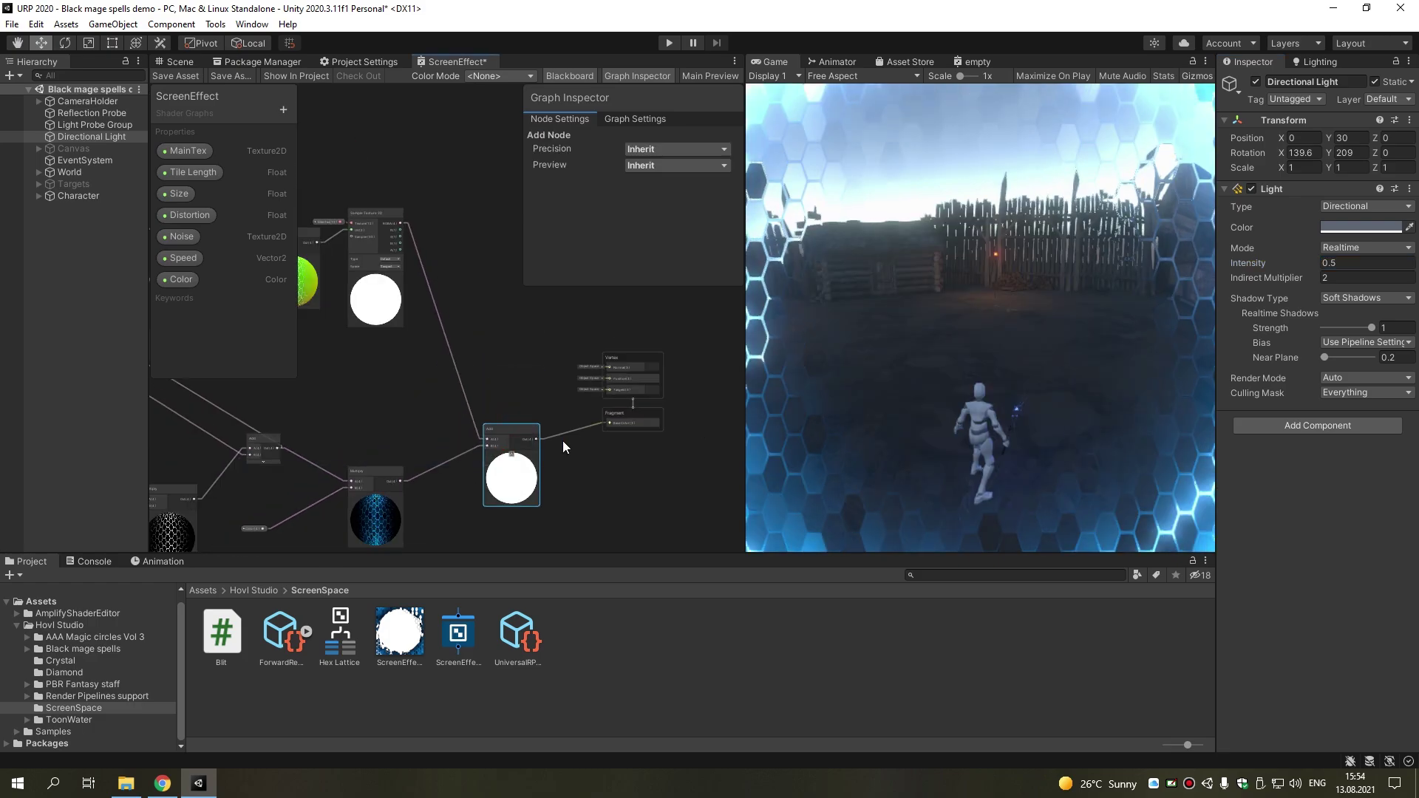
{"action": "left_click", "coordinate": [637, 355]}
{"action": "middle_click_drag", "start_coordinate": [462, 388], "coordinate": [426, 388]}
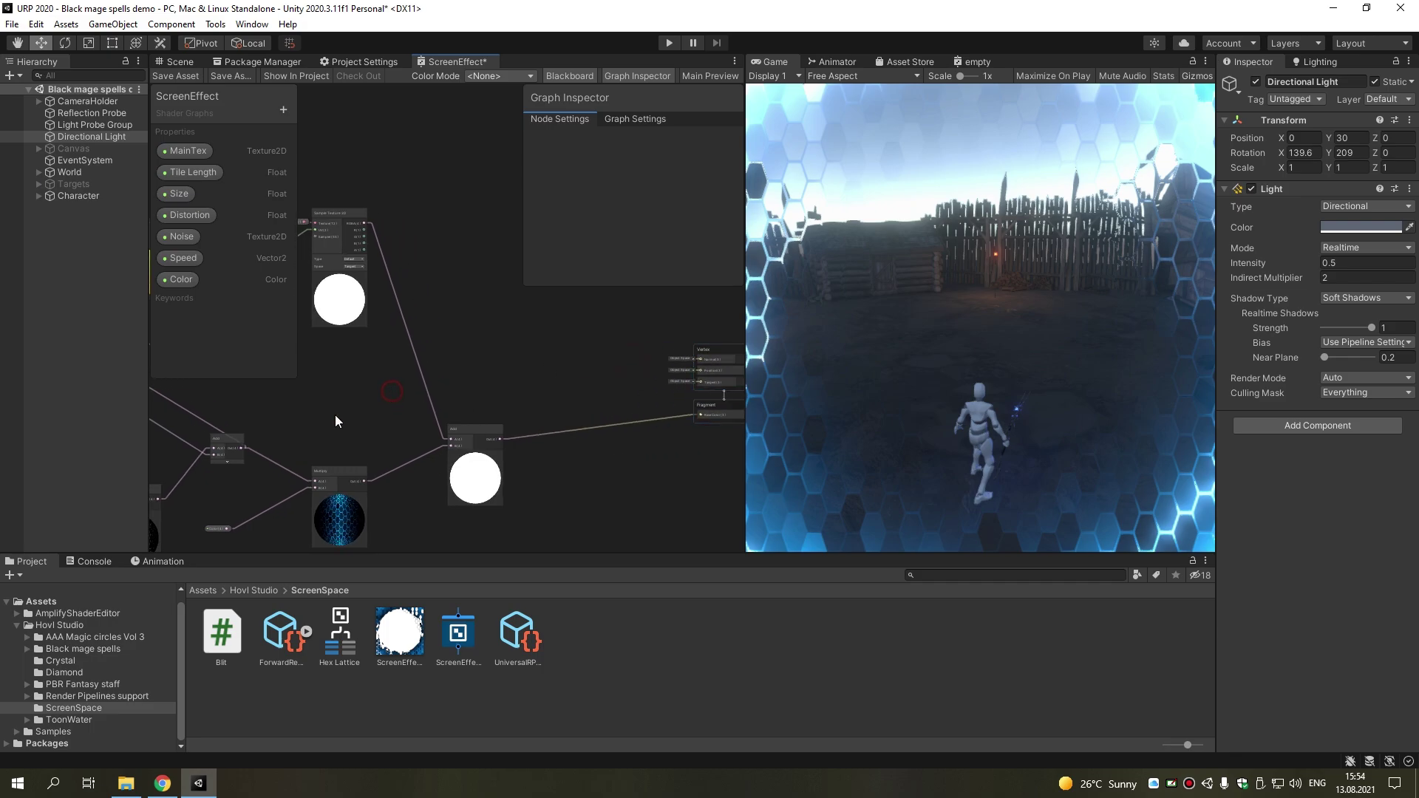
{"action": "mouse_move", "coordinate": [335, 415]}
{"action": "middle_mouse_down"}
{"action": "mouse_move", "coordinate": [497, 422]}
{"action": "mouse_move", "coordinate": [414, 447]}
{"action": "middle_mouse_up"}
{"action": "left_click", "coordinate": [421, 277]}
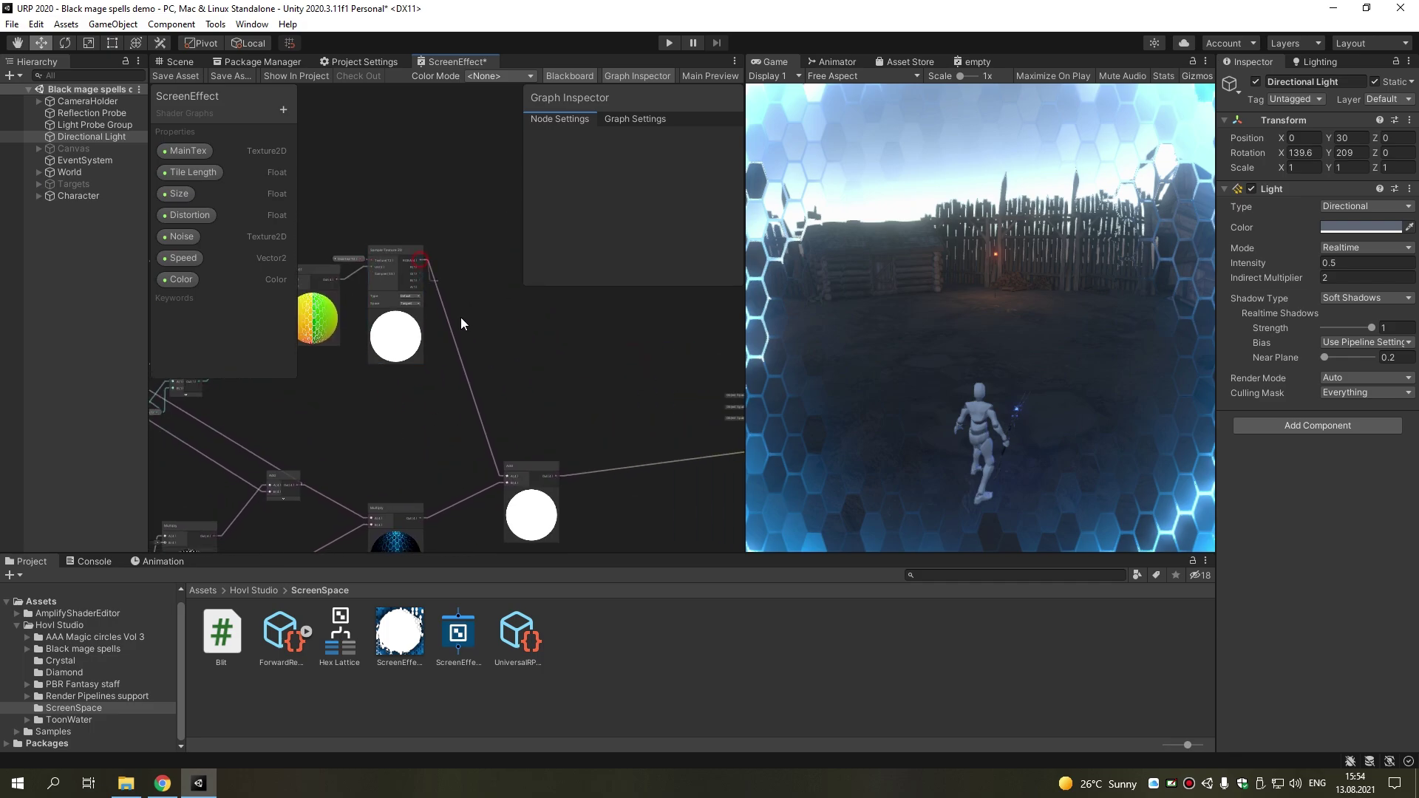
{"action": "left_click_drag", "start_coordinate": [420, 276], "coordinate": [503, 383]}
{"action": "type", "text": "sub"}
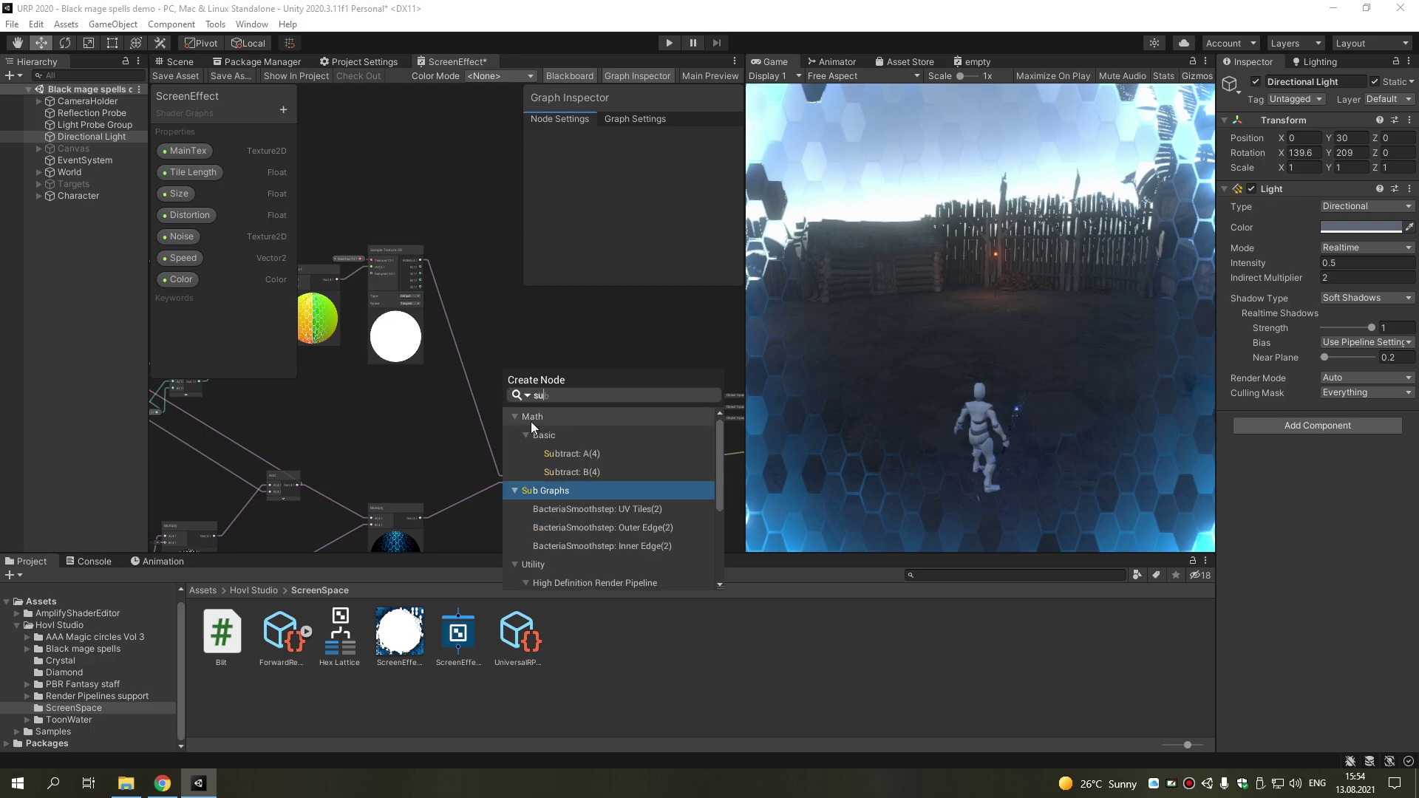
{"action": "left_click", "coordinate": [562, 457]}
Wire the Add result into the Subtract node's B input, tidy the layout, and save the graph
{"action": "scroll", "coordinate": [500, 420], "scroll_direction": "up", "scroll_amount": 1}
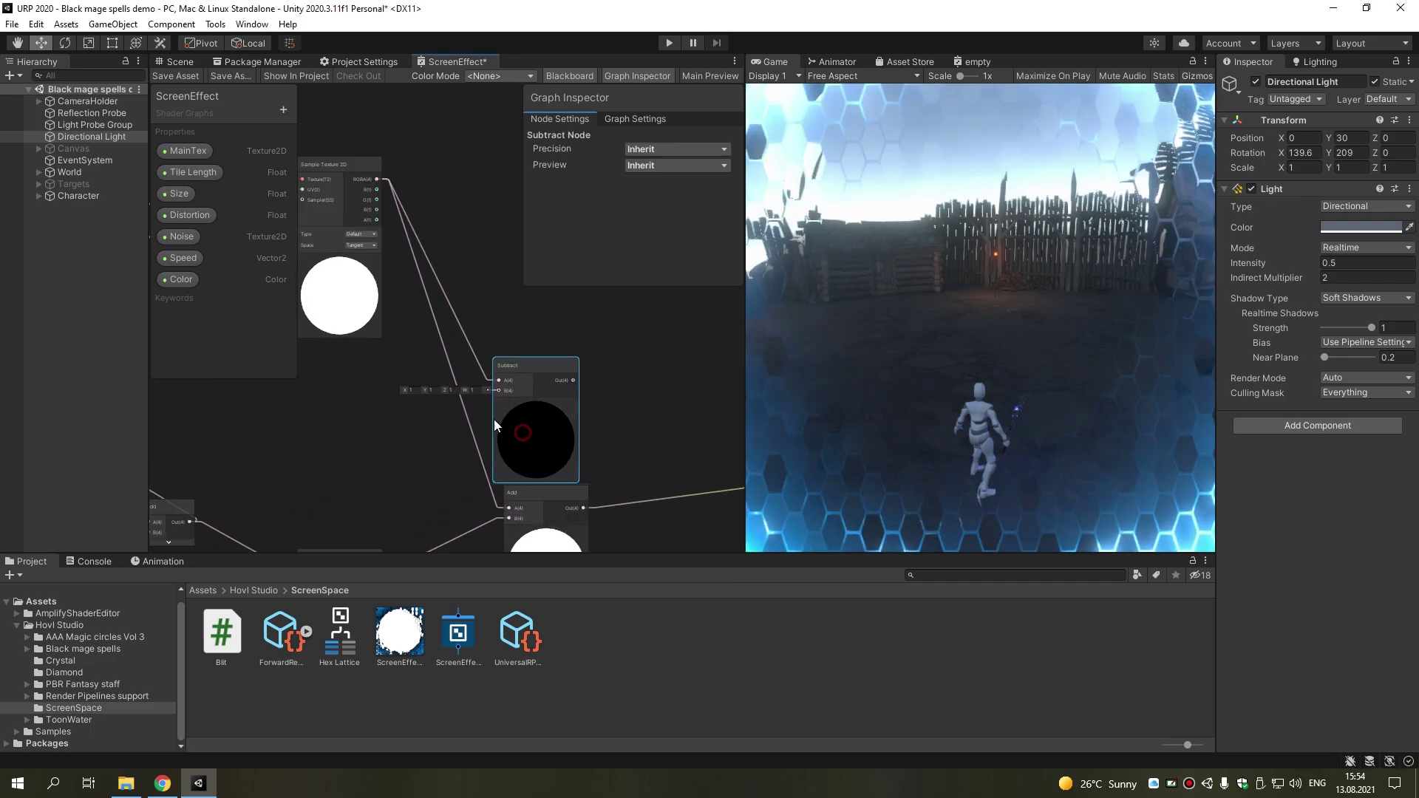
{"action": "scroll", "coordinate": [473, 444], "scroll_direction": "up", "scroll_amount": 1}
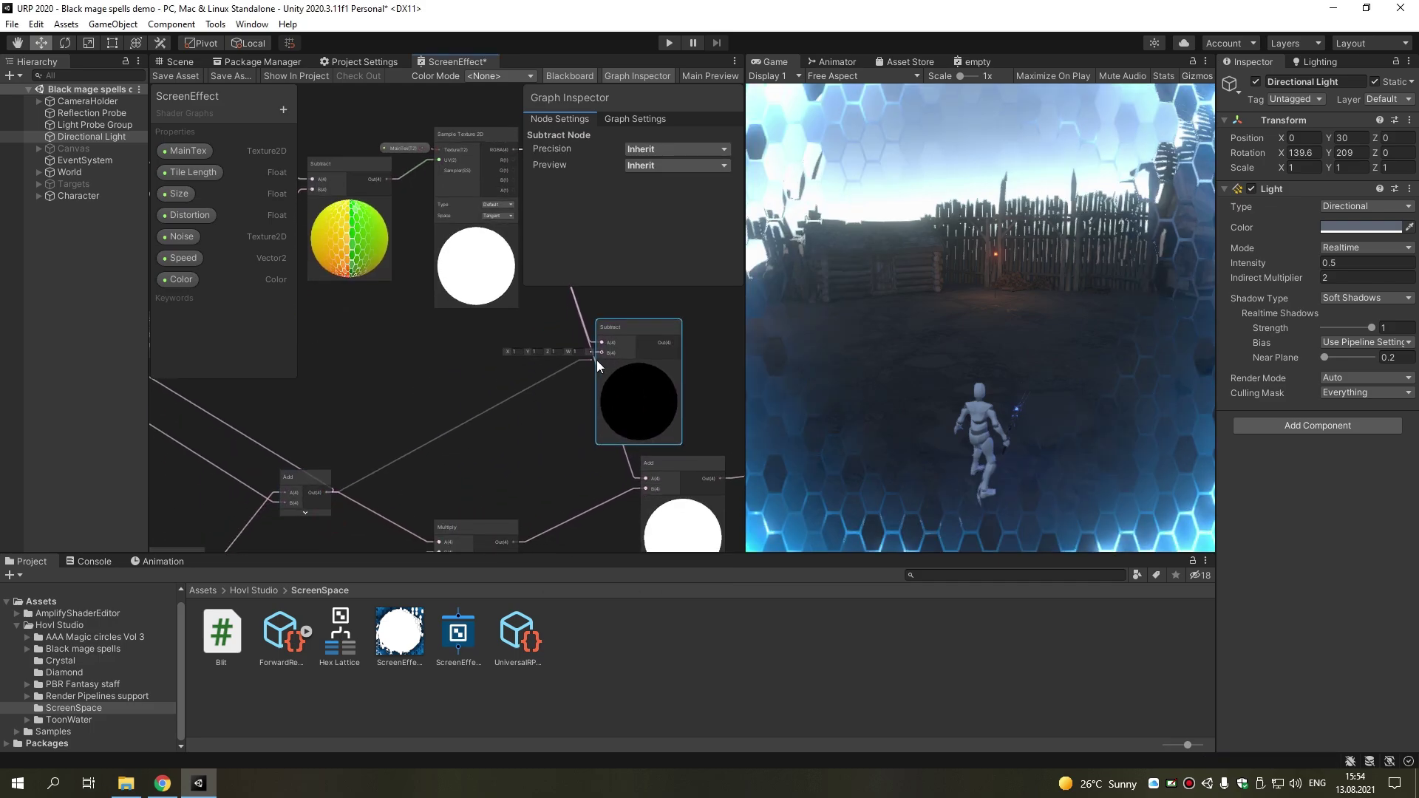
{"action": "left_click_drag", "start_coordinate": [370, 505], "coordinate": [596, 361]}
{"action": "scroll", "coordinate": [451, 422], "scroll_direction": "down", "scroll_amount": 1}
{"action": "scroll", "coordinate": [518, 414], "scroll_direction": "down", "scroll_amount": 1}
{"action": "left_click_drag", "start_coordinate": [517, 412], "coordinate": [467, 417]}
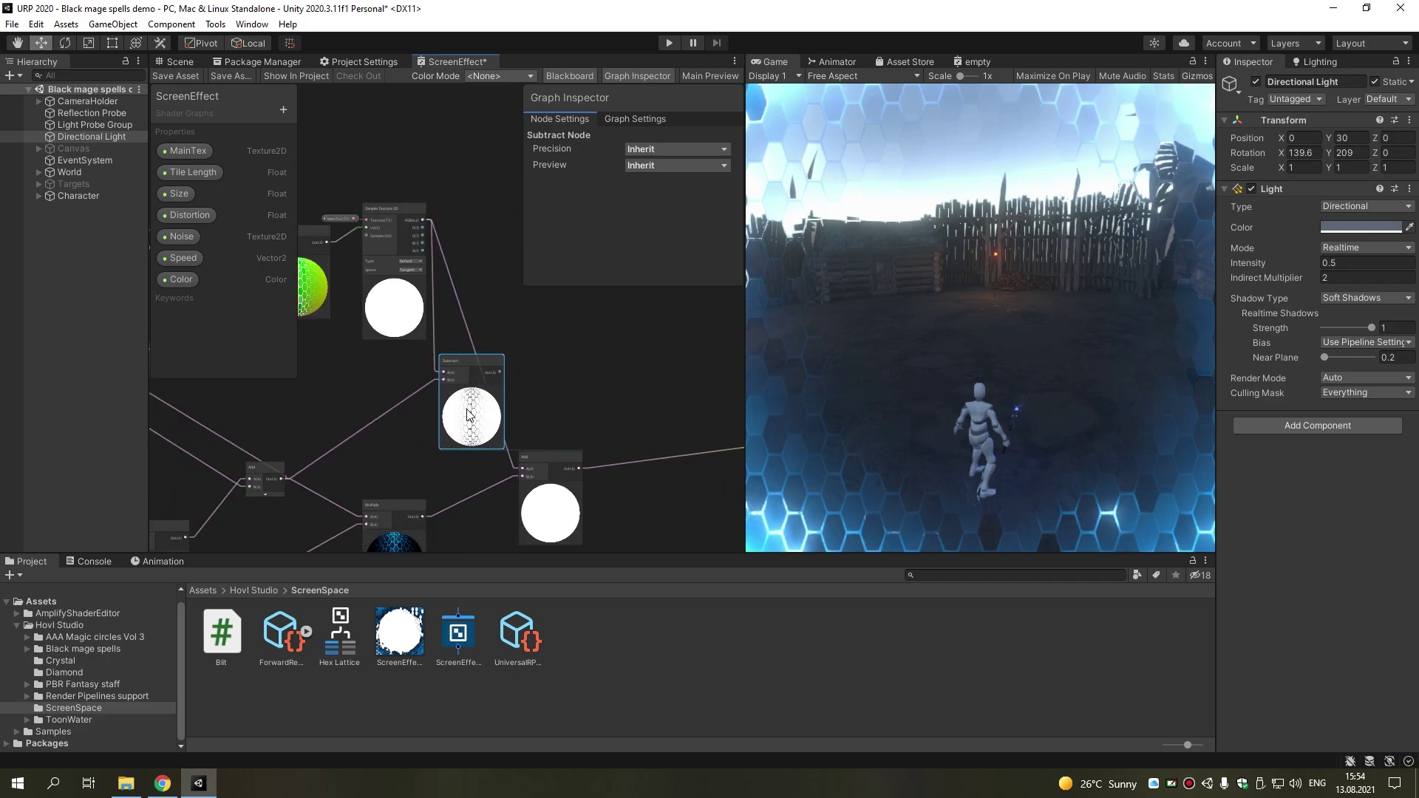
{"action": "mouse_move", "coordinate": [520, 425]}
{"action": "middle_mouse_down"}
{"action": "mouse_move", "coordinate": [613, 341]}
{"action": "mouse_move", "coordinate": [588, 403]}
{"action": "middle_mouse_up"}
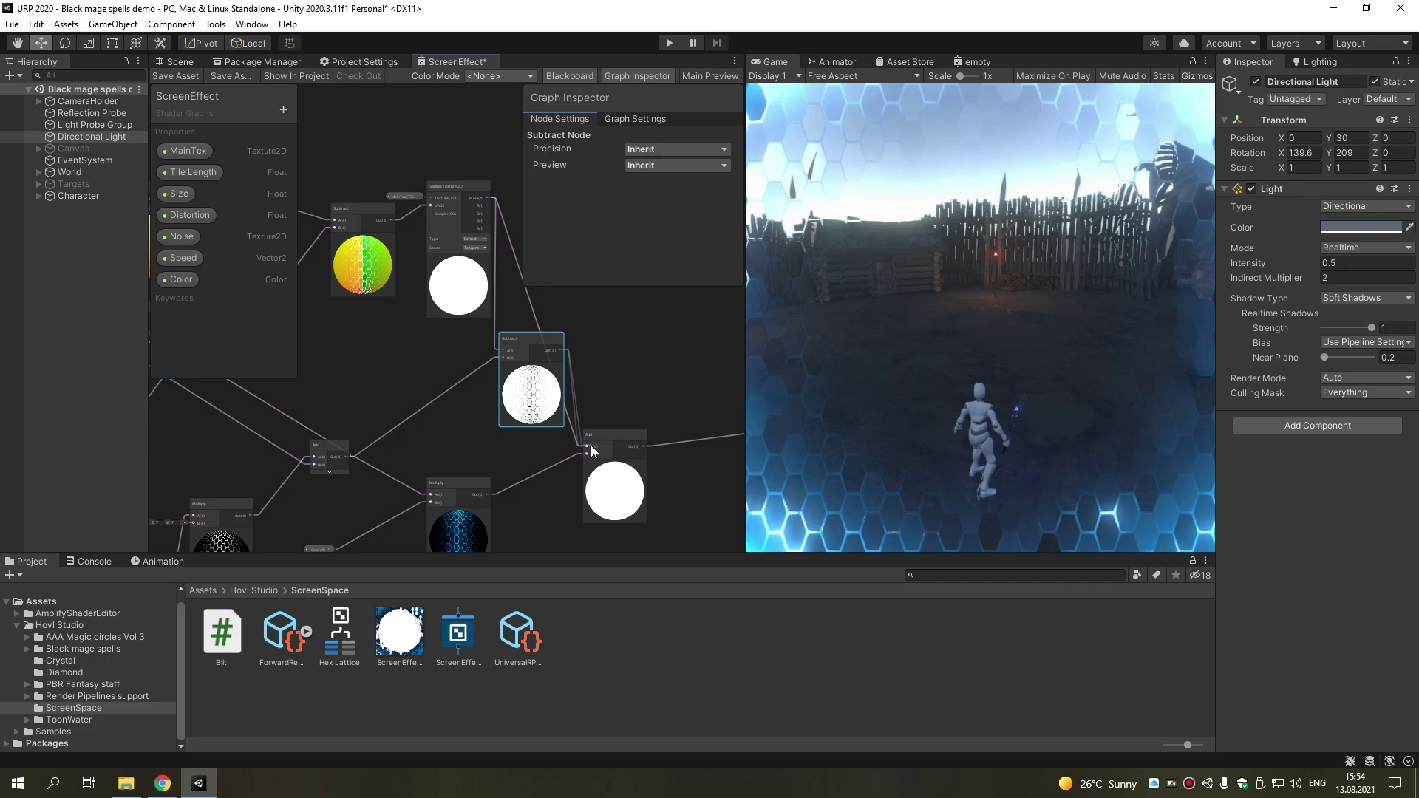
{"action": "middle_click_drag", "start_coordinate": [473, 454], "coordinate": [582, 374]}
{"action": "scroll", "coordinate": [521, 472], "scroll_direction": "up", "scroll_amount": 2}
{"action": "scroll", "coordinate": [520, 472], "scroll_direction": "up", "scroll_amount": 1}
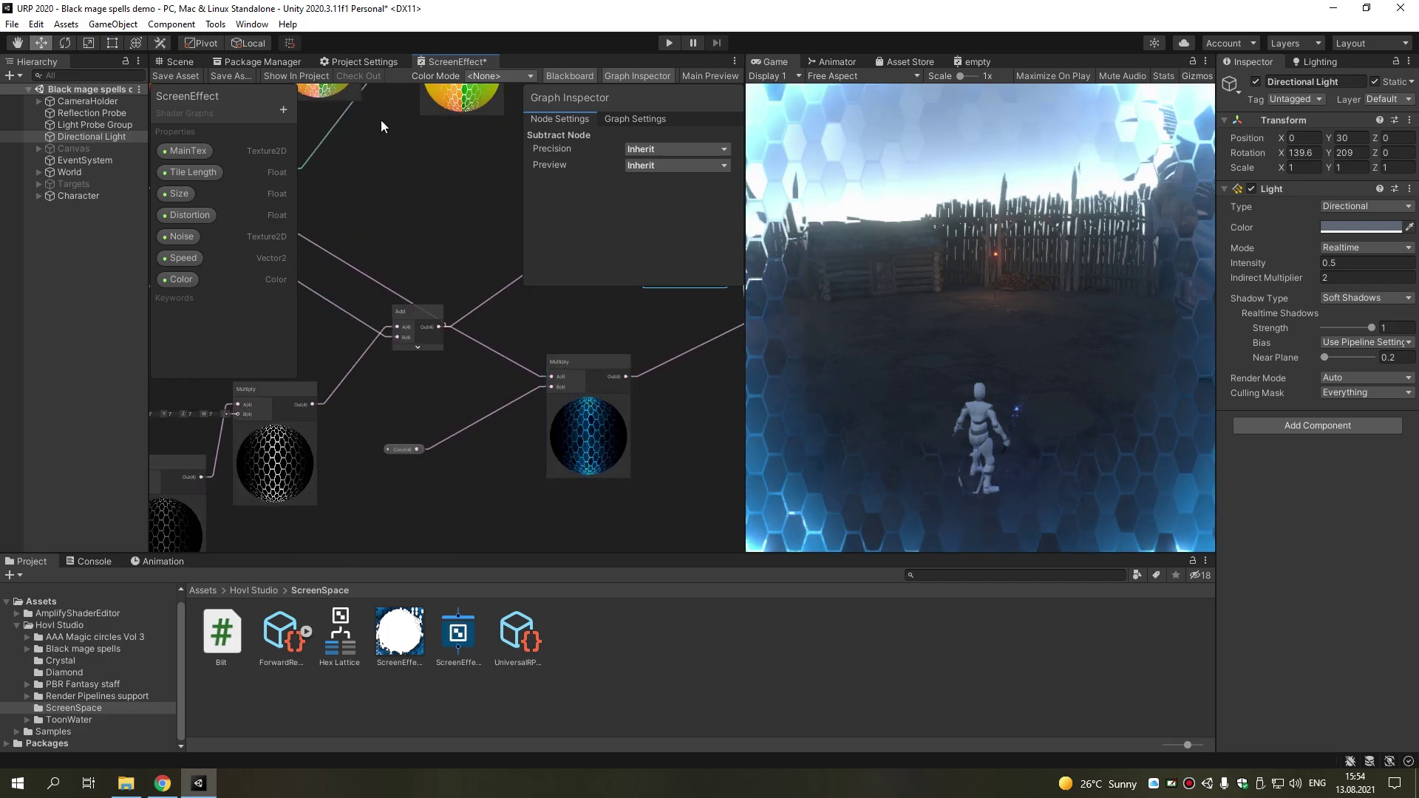
{"action": "left_click", "coordinate": [188, 74]}
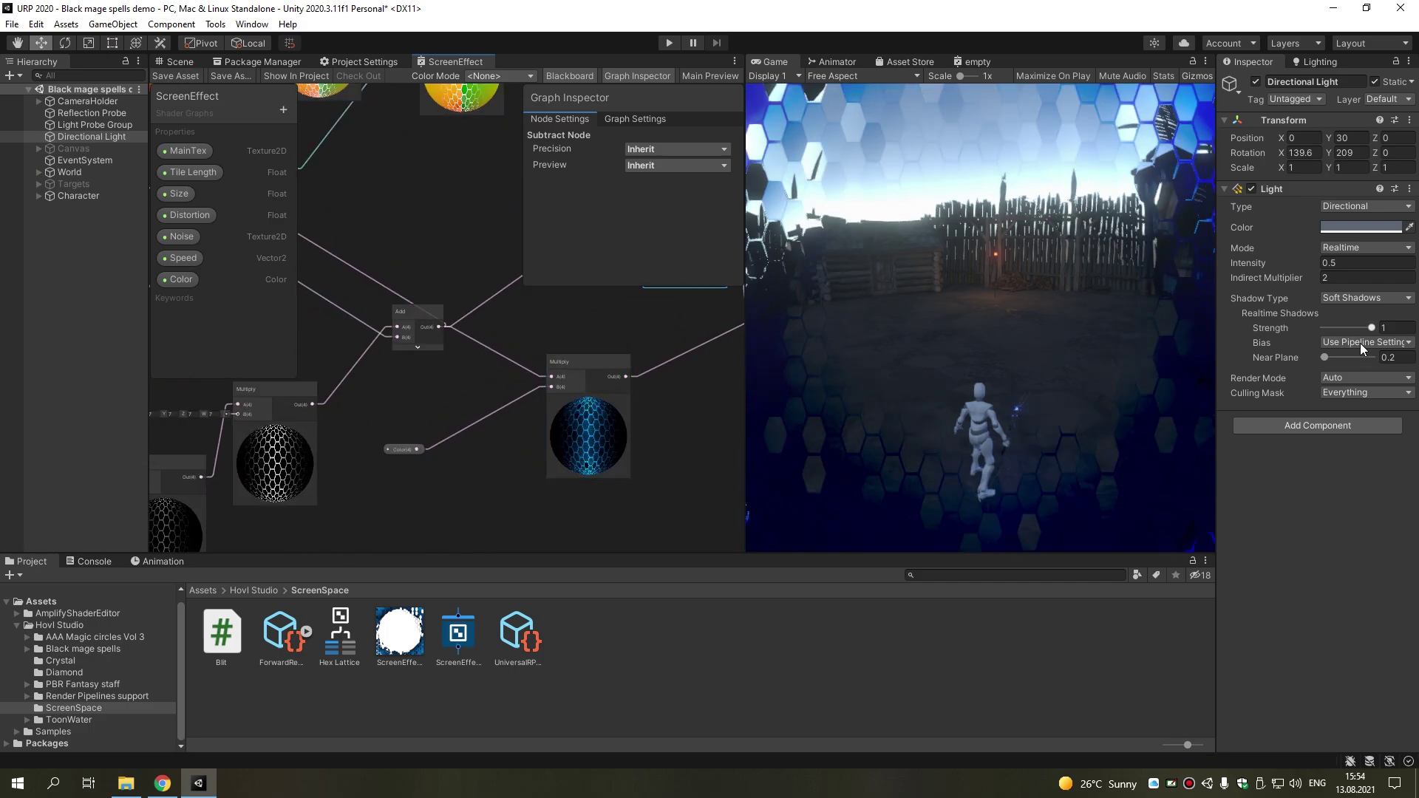
Raise the ScreenEffect material's Color HDR intensity to about 2.4 for a bright cyan glow
{"action": "left_click", "coordinate": [400, 634]}
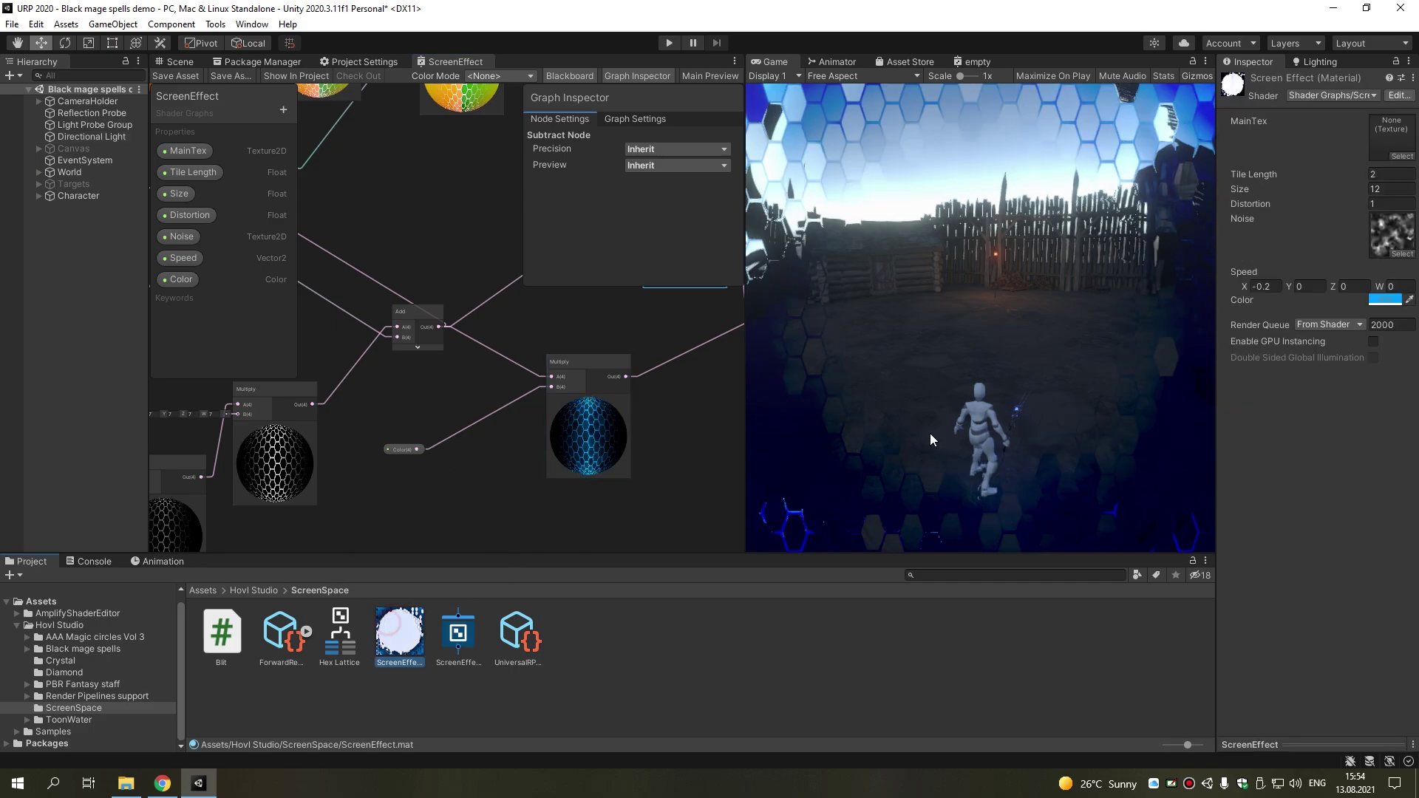
{"action": "left_click", "coordinate": [1382, 299]}
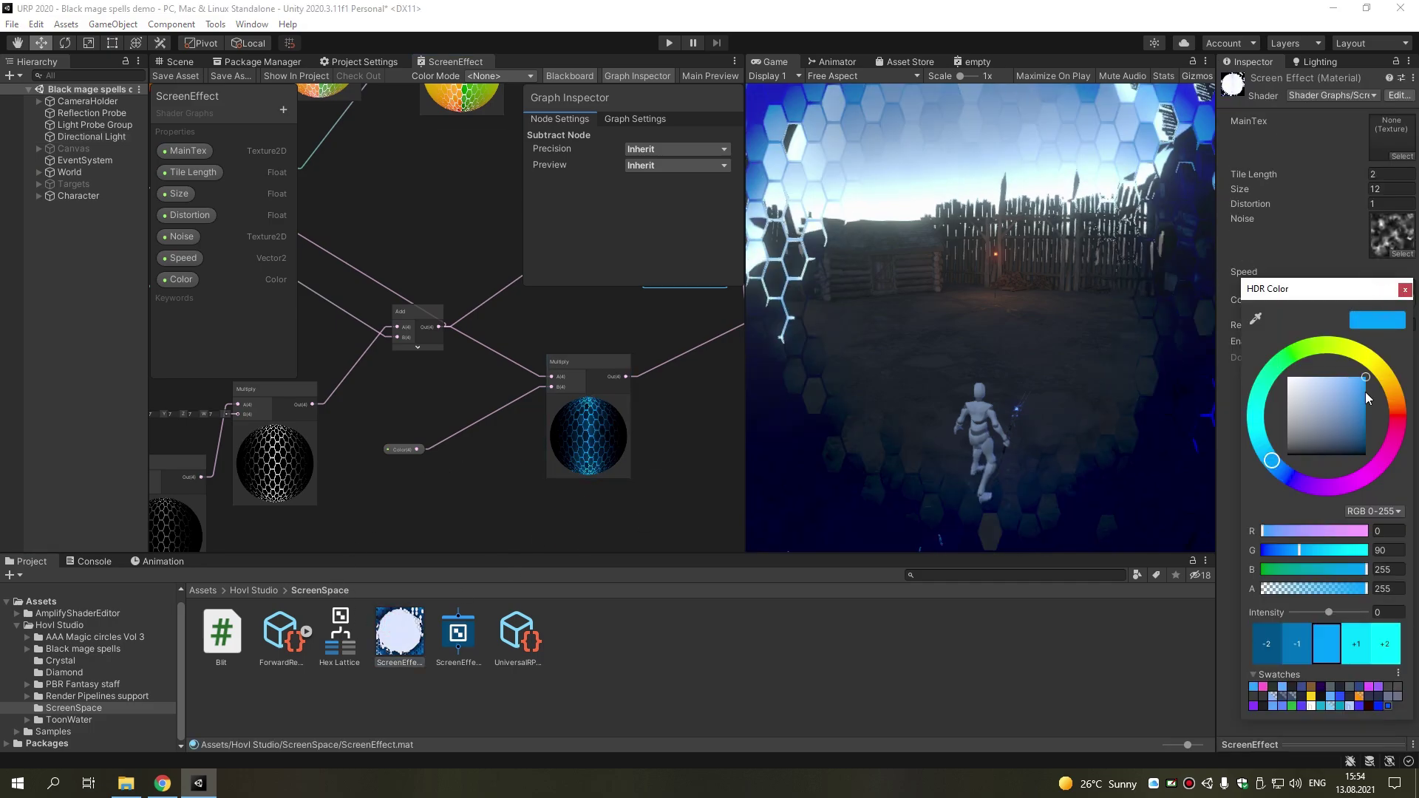
{"action": "left_click_drag", "start_coordinate": [1329, 614], "coordinate": [1336, 613]}
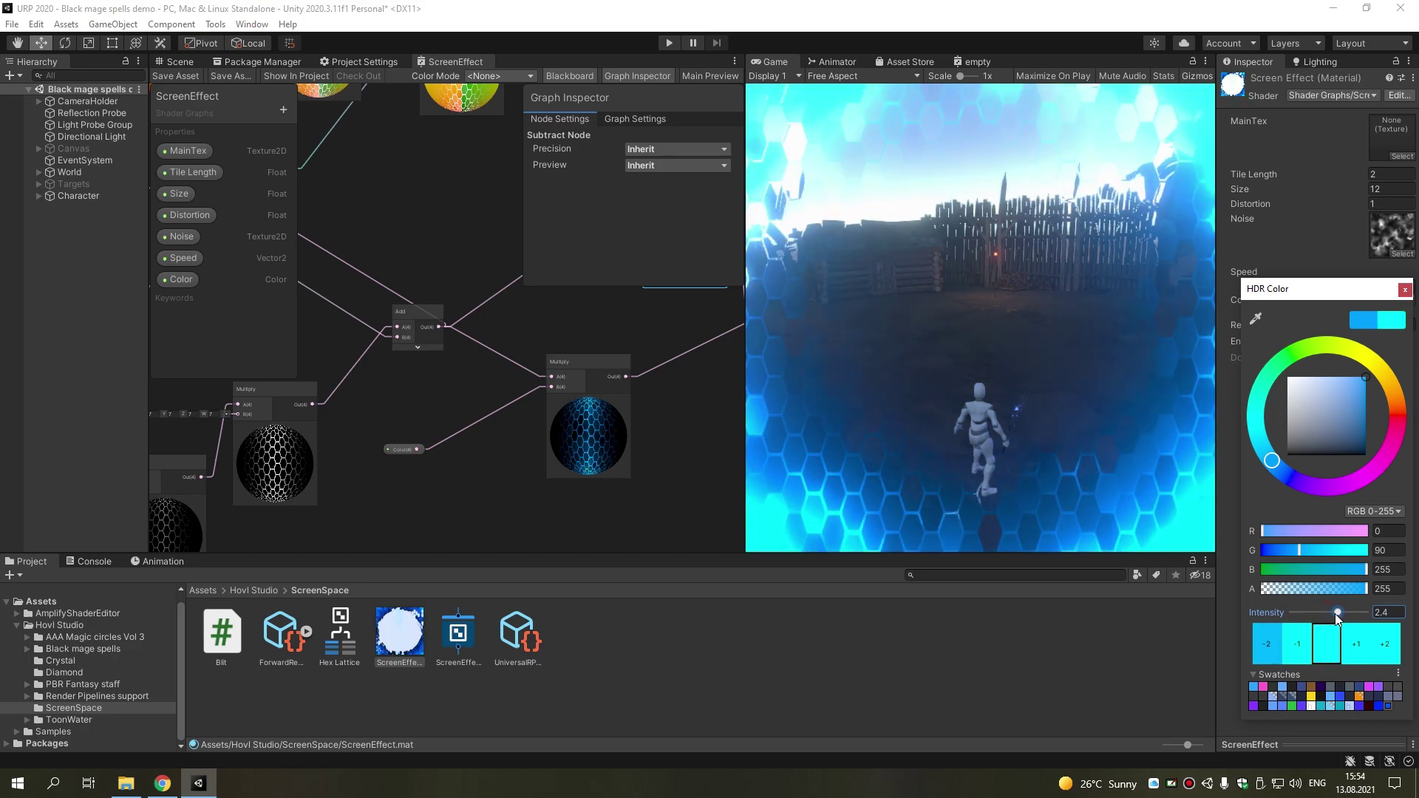
{"action": "left_click", "coordinate": [1006, 373]}
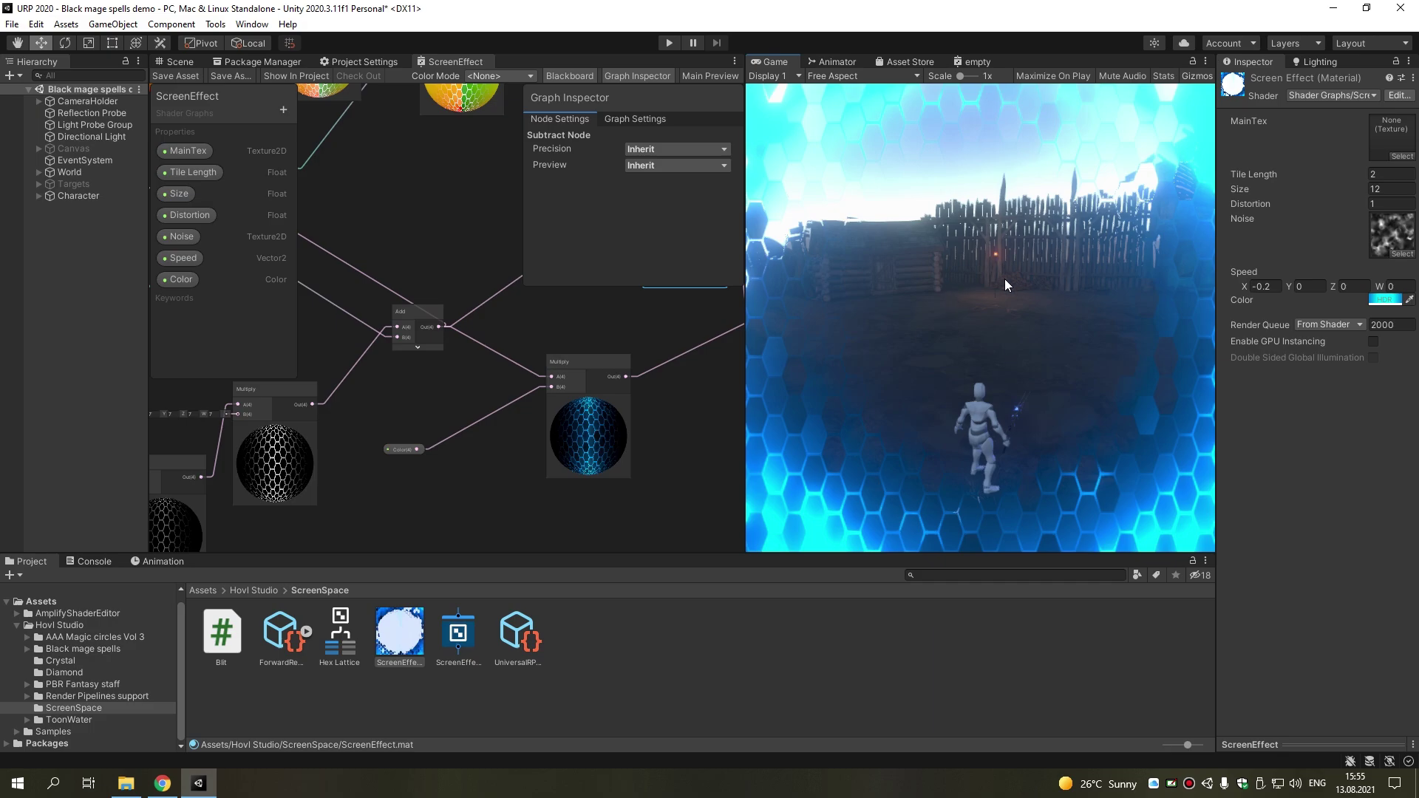
{"action": "scroll", "coordinate": [662, 355], "scroll_direction": "down", "scroll_amount": 3}
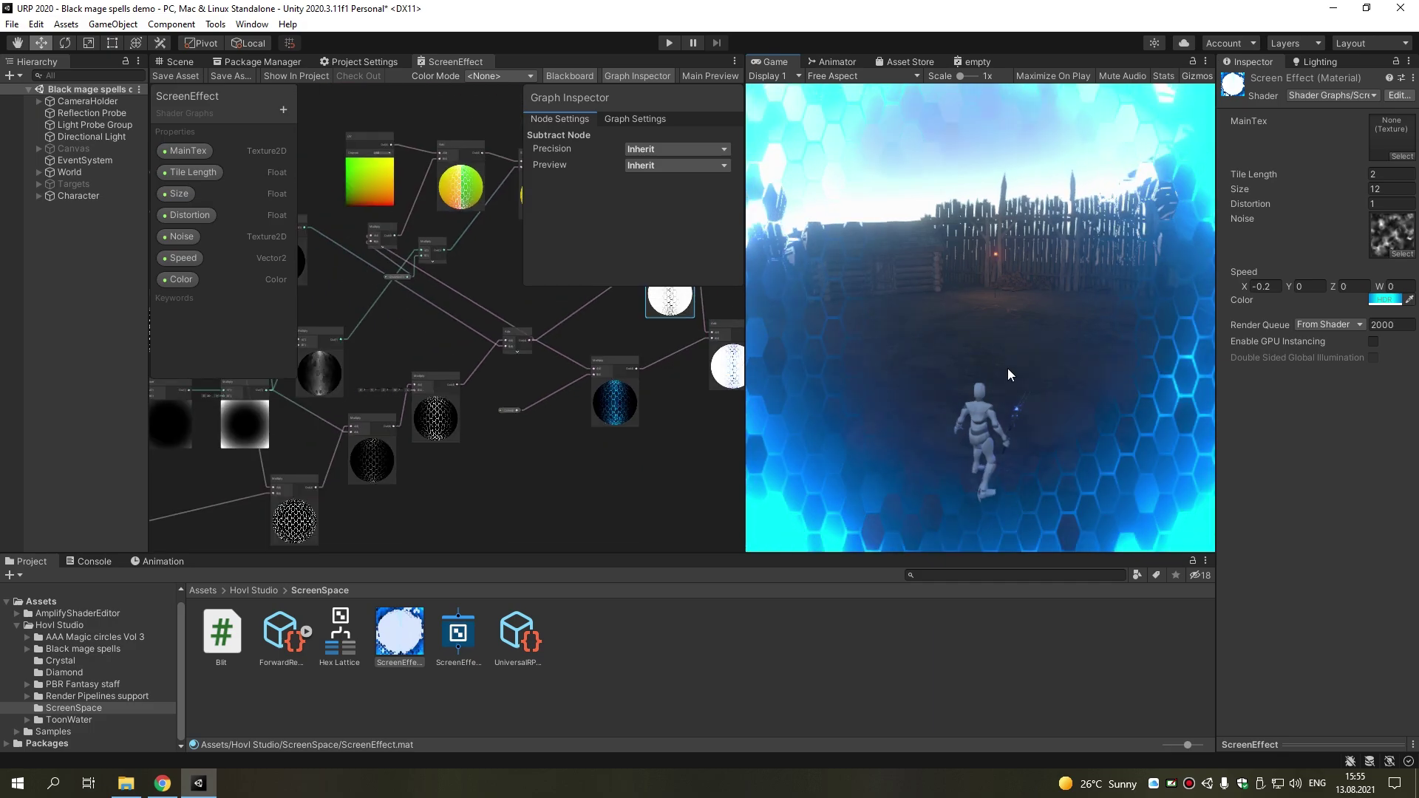
Change the Power node's exponent from 7.96 to 9 and save the shader graph
{"action": "scroll", "coordinate": [614, 490], "scroll_direction": "down", "scroll_amount": 3}
{"action": "scroll", "coordinate": [452, 408], "scroll_direction": "down", "scroll_amount": 1}
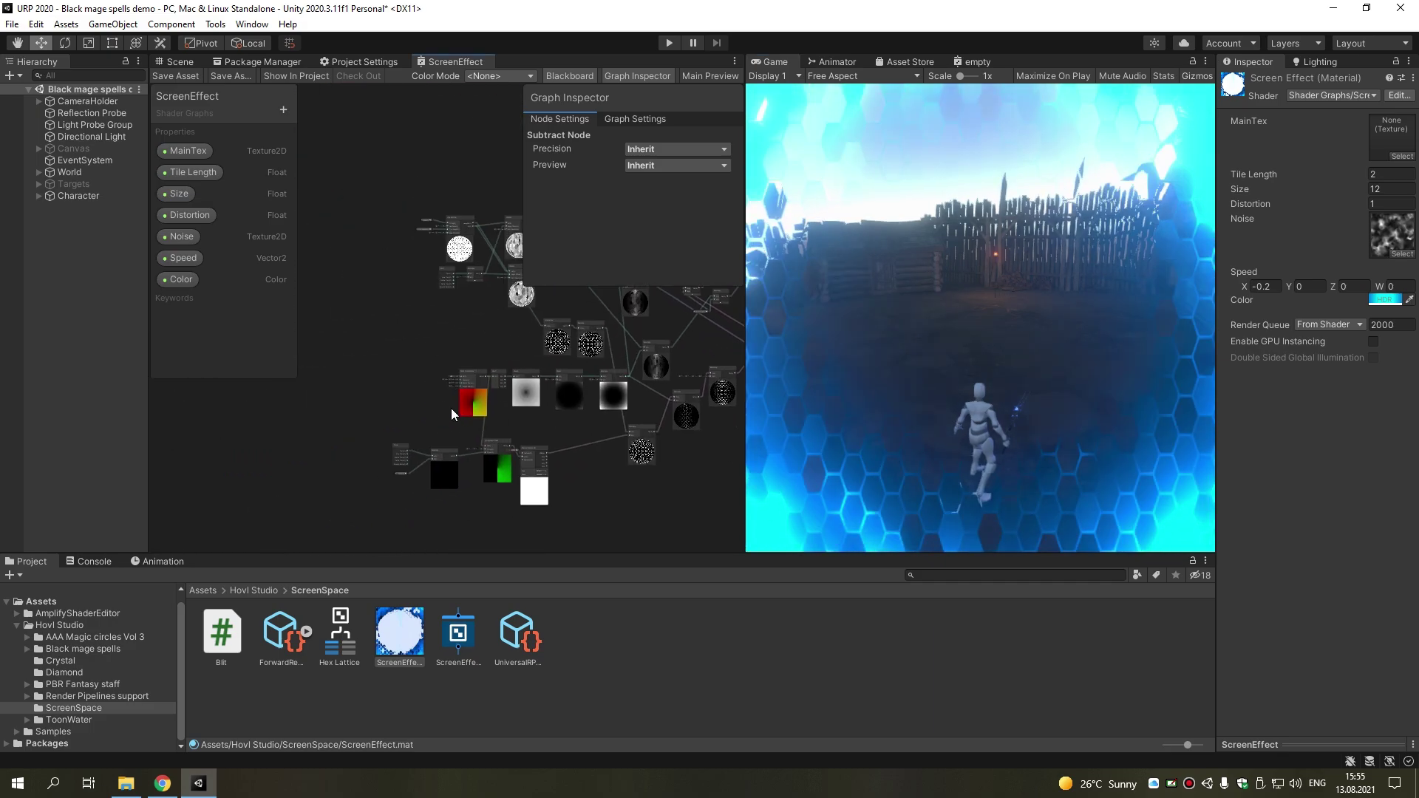
{"action": "scroll", "coordinate": [432, 439], "scroll_direction": "up", "scroll_amount": 4}
{"action": "scroll", "coordinate": [433, 438], "scroll_direction": "up", "scroll_amount": 2}
{"action": "scroll", "coordinate": [287, 424], "scroll_direction": "up", "scroll_amount": 2}
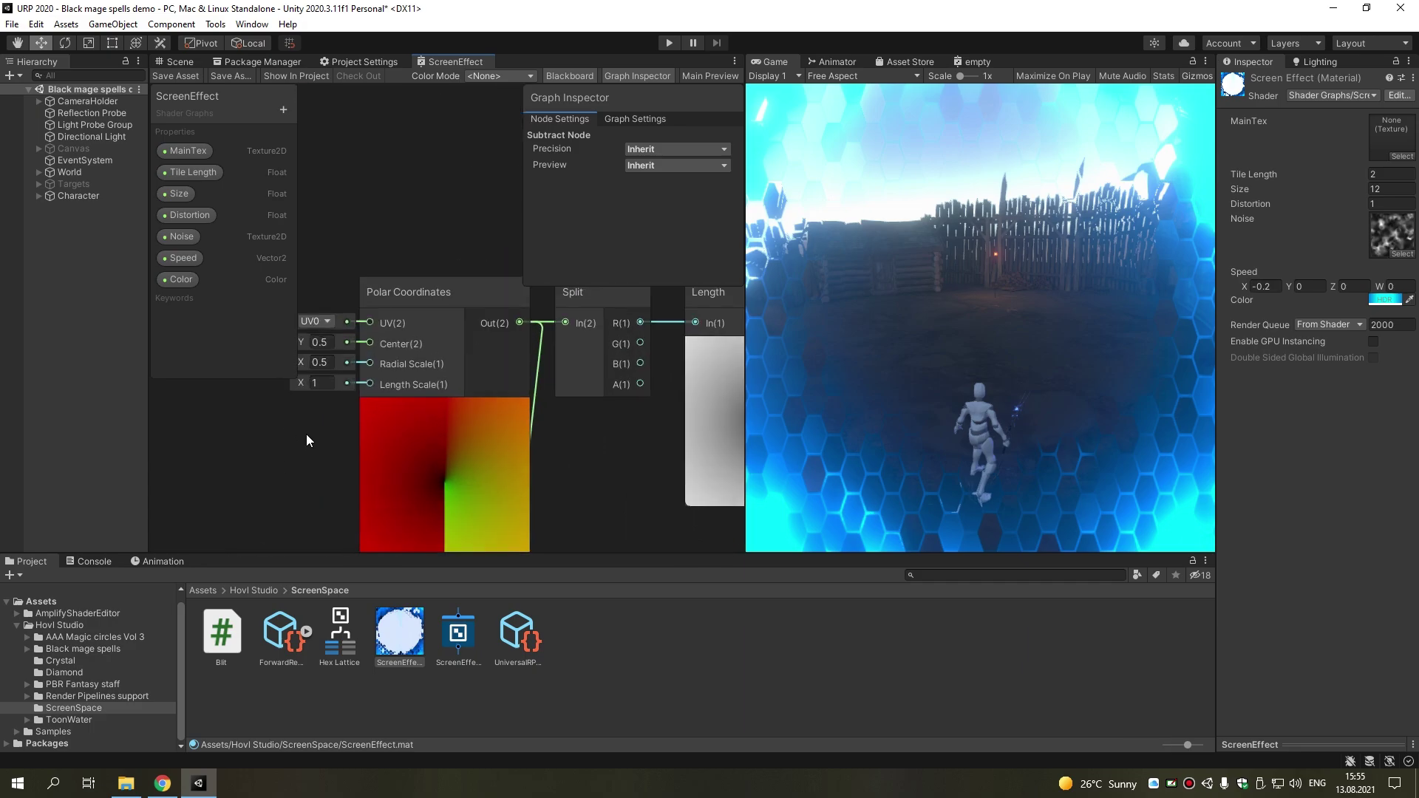
{"action": "middle_click_drag", "start_coordinate": [307, 434], "coordinate": [279, 491]}
{"action": "scroll", "coordinate": [278, 490], "scroll_direction": "down", "scroll_amount": 2}
{"action": "middle_click_drag", "start_coordinate": [573, 386], "coordinate": [445, 344]}
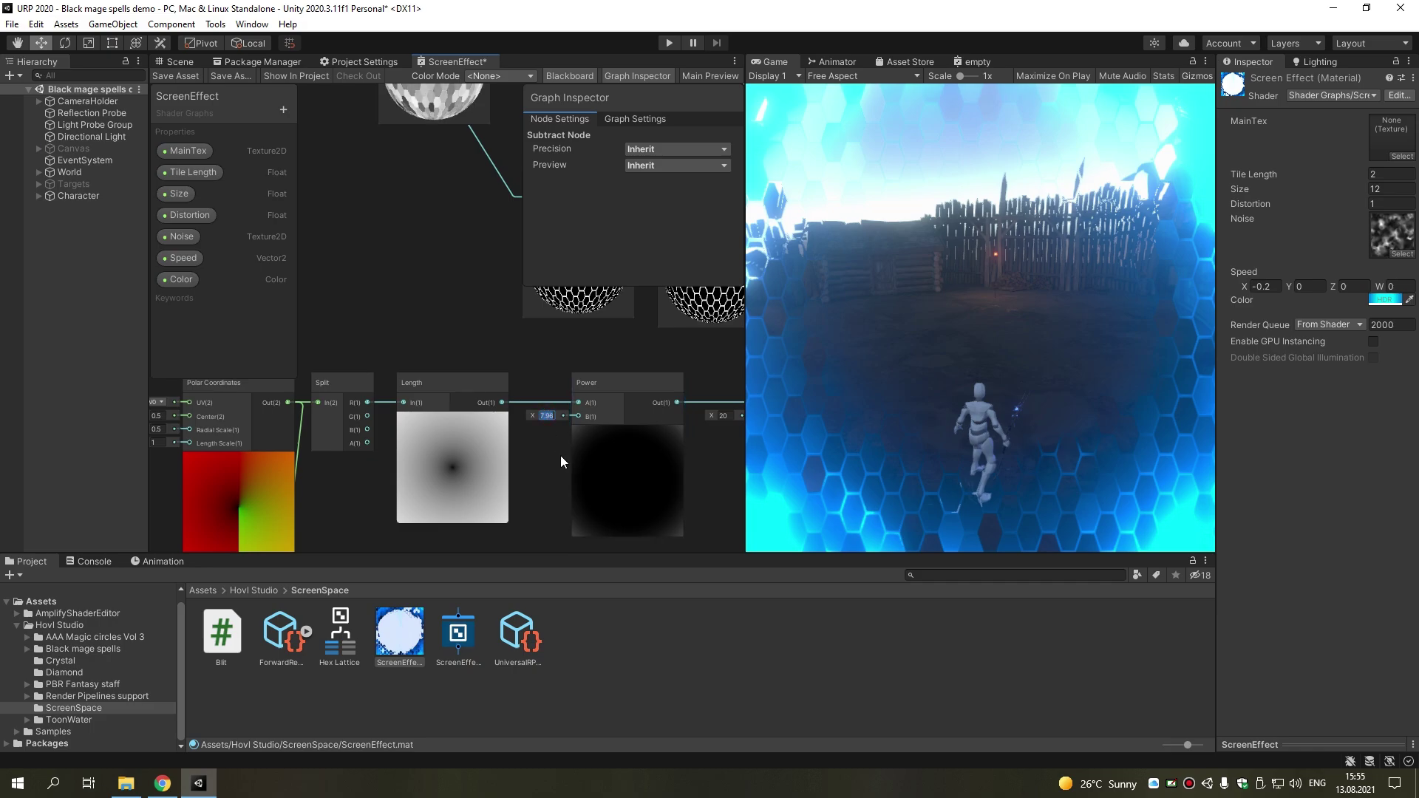
{"action": "type", "text": "9"}
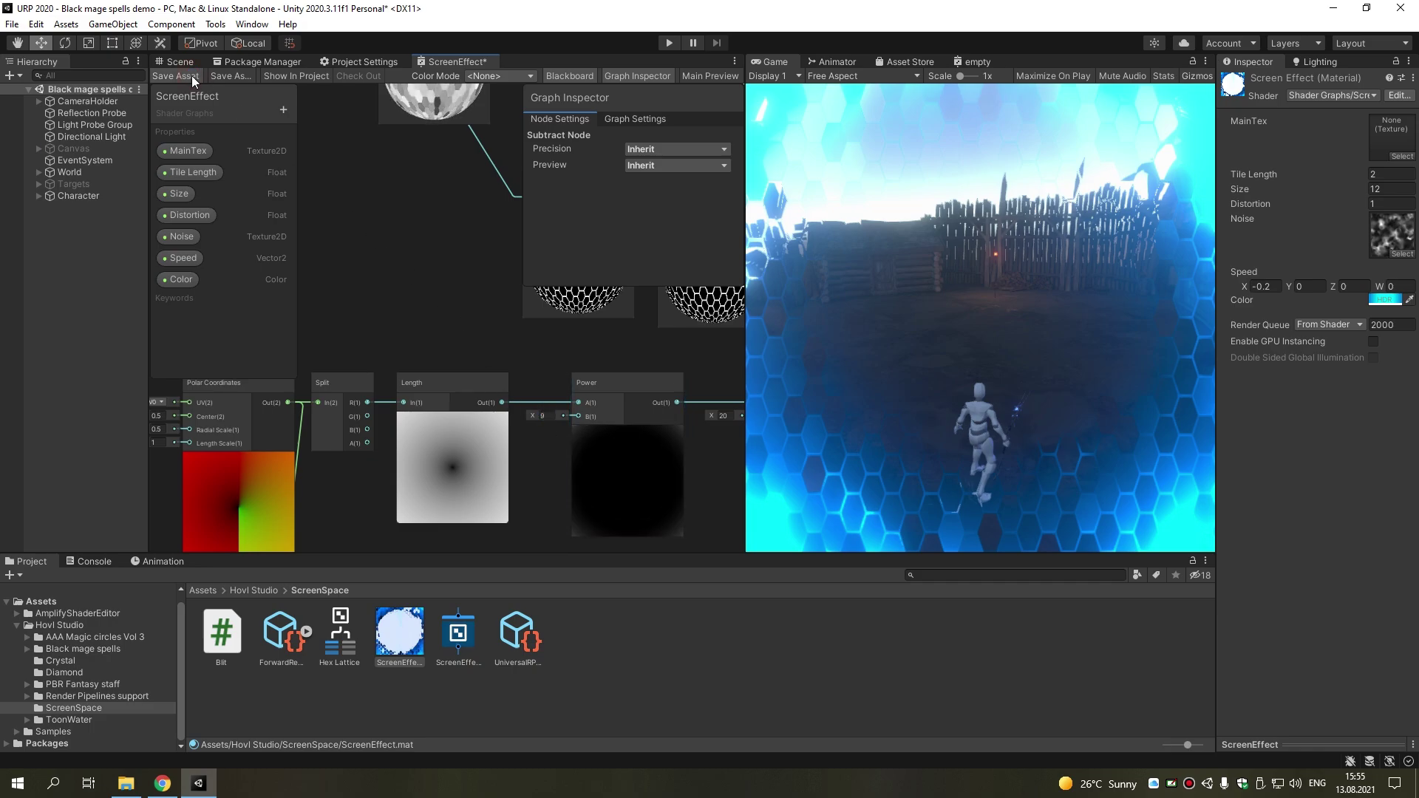
{"action": "left_click", "coordinate": [191, 76]}
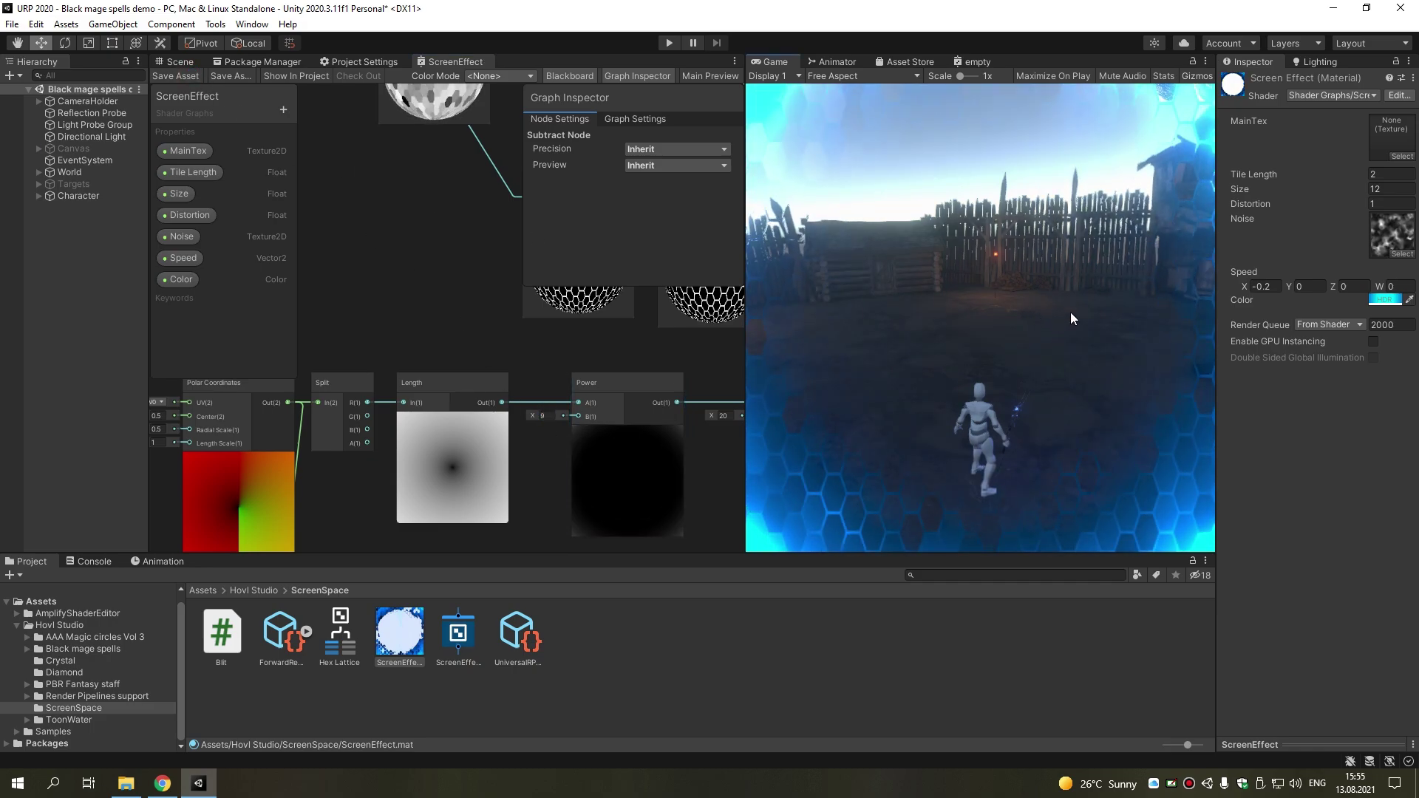
Enter Play mode and look around the hex vignette in the maximized Scene view
{"action": "left_click", "coordinate": [934, 264]}
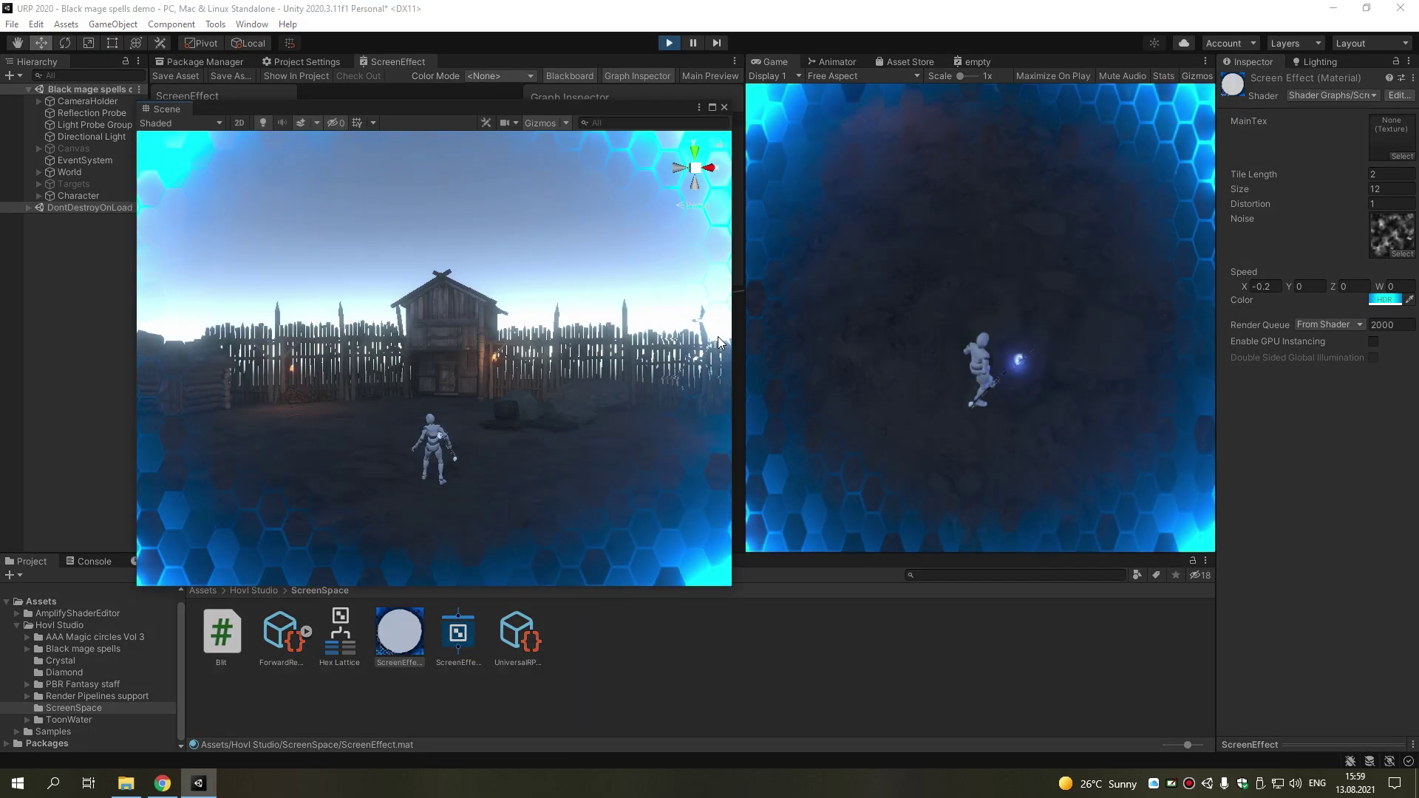
{"action": "key", "text": "shift+space"}
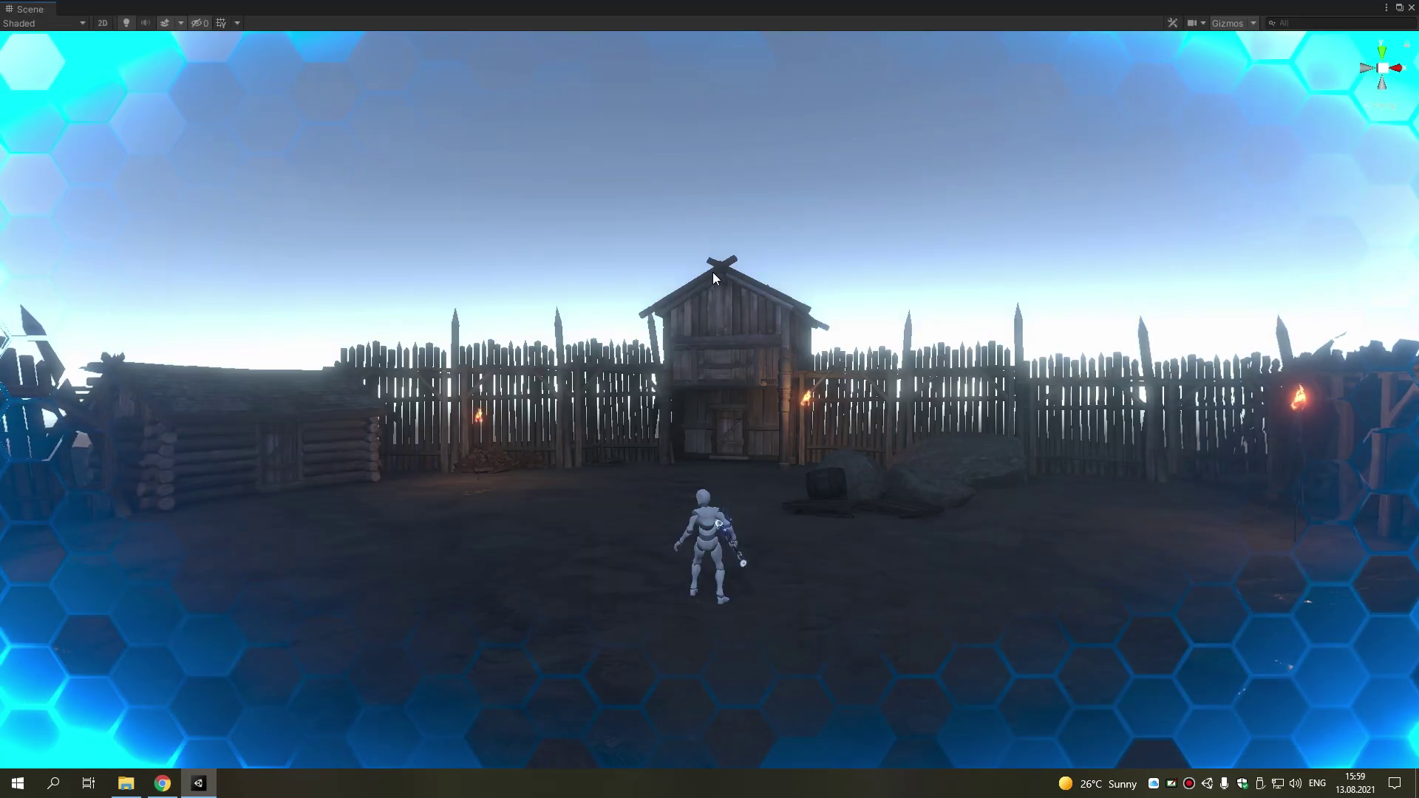
{"action": "mouse_move", "coordinate": [713, 272]}
{"action": "right_mouse_down"}
{"action": "mouse_move", "coordinate": [771, 306]}
{"action": "mouse_move", "coordinate": [889, 315]}
{"action": "mouse_move", "coordinate": [726, 241]}
{"action": "mouse_move", "coordinate": [607, 244]}
{"action": "right_mouse_up"}
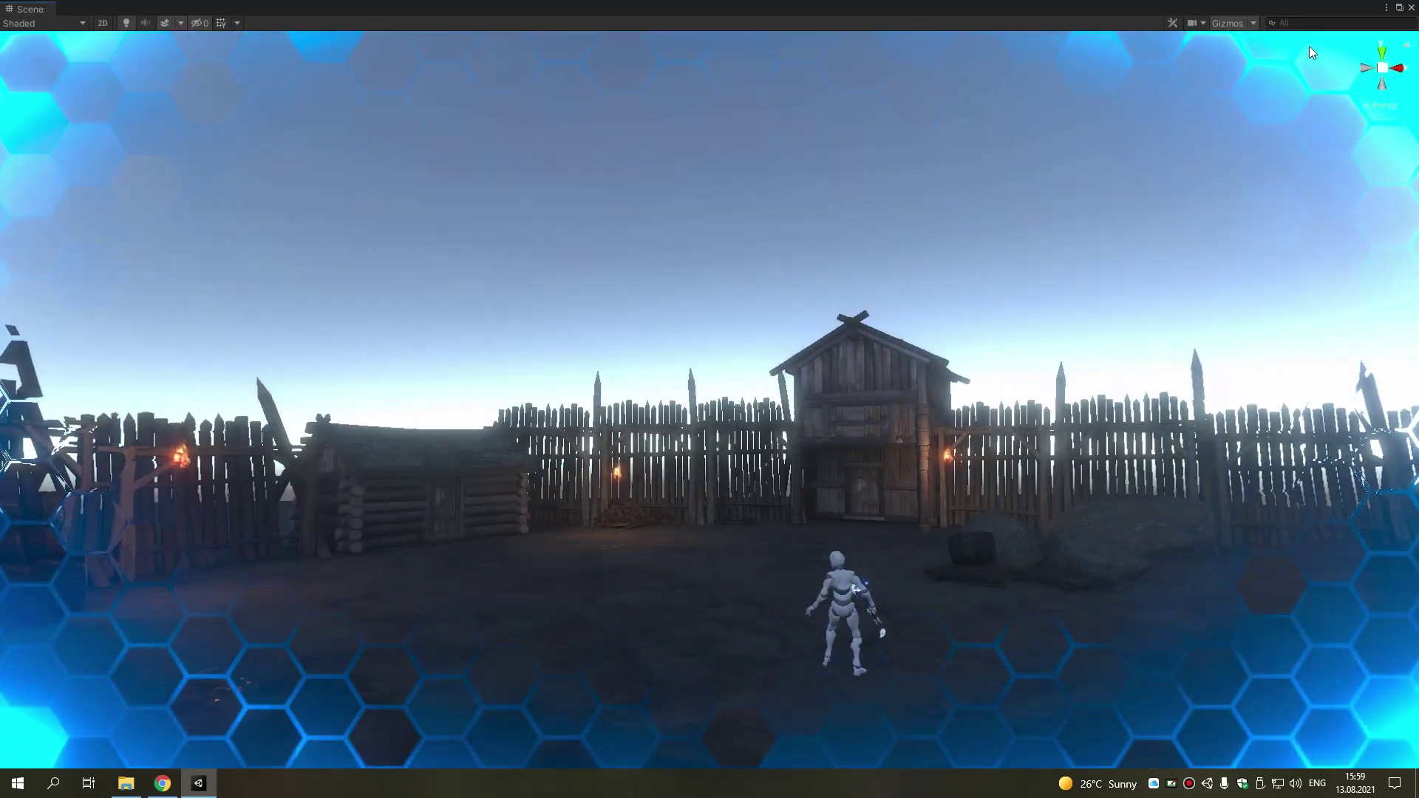
{"action": "left_click", "coordinate": [1400, 8]}
Set the ScreenEffect material's Size to 20 and fly the full-screen scene camera toward the house and gatehouse
{"action": "double_click", "coordinate": [1382, 189]}
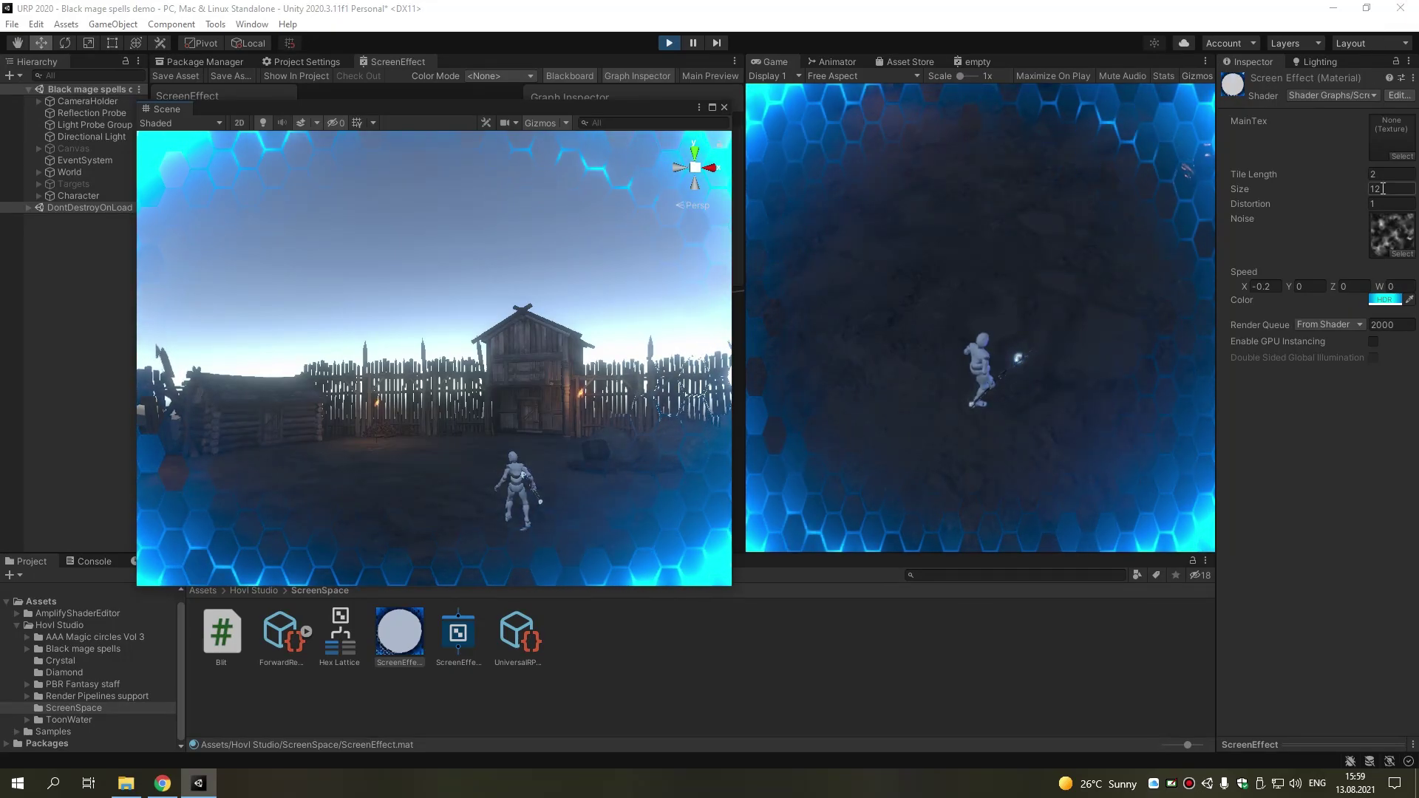
{"action": "type", "text": "20"}
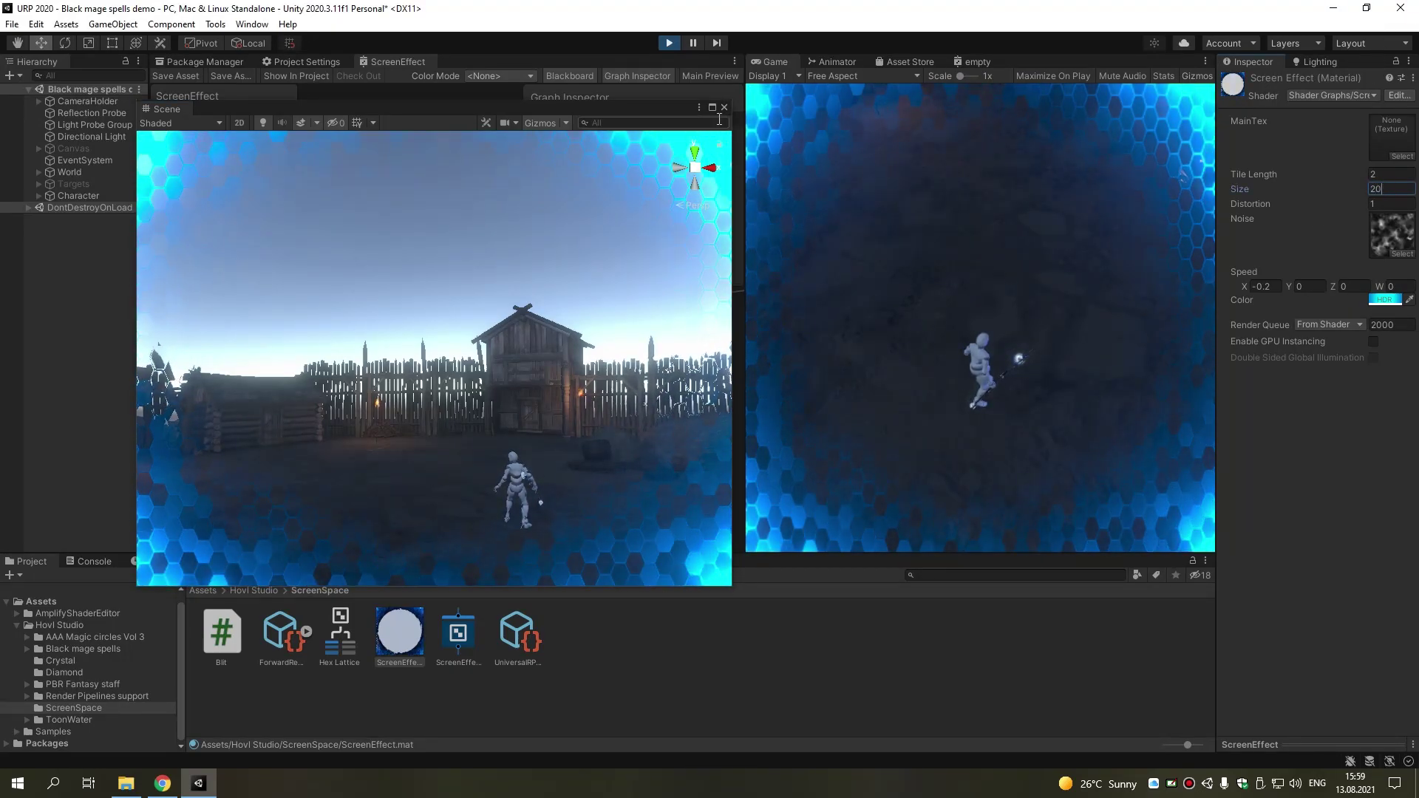
{"action": "left_click", "coordinate": [713, 109]}
{"action": "mouse_move", "coordinate": [794, 280]}
{"action": "right_mouse_down"}
{"action": "mouse_move", "coordinate": [813, 344]}
{"action": "mouse_move", "coordinate": [785, 357]}
{"action": "mouse_move", "coordinate": [1053, 377]}
{"action": "mouse_move", "coordinate": [889, 339]}
{"action": "mouse_move", "coordinate": [899, 429]}
{"action": "mouse_move", "coordinate": [890, 390]}
{"action": "right_mouse_up"}
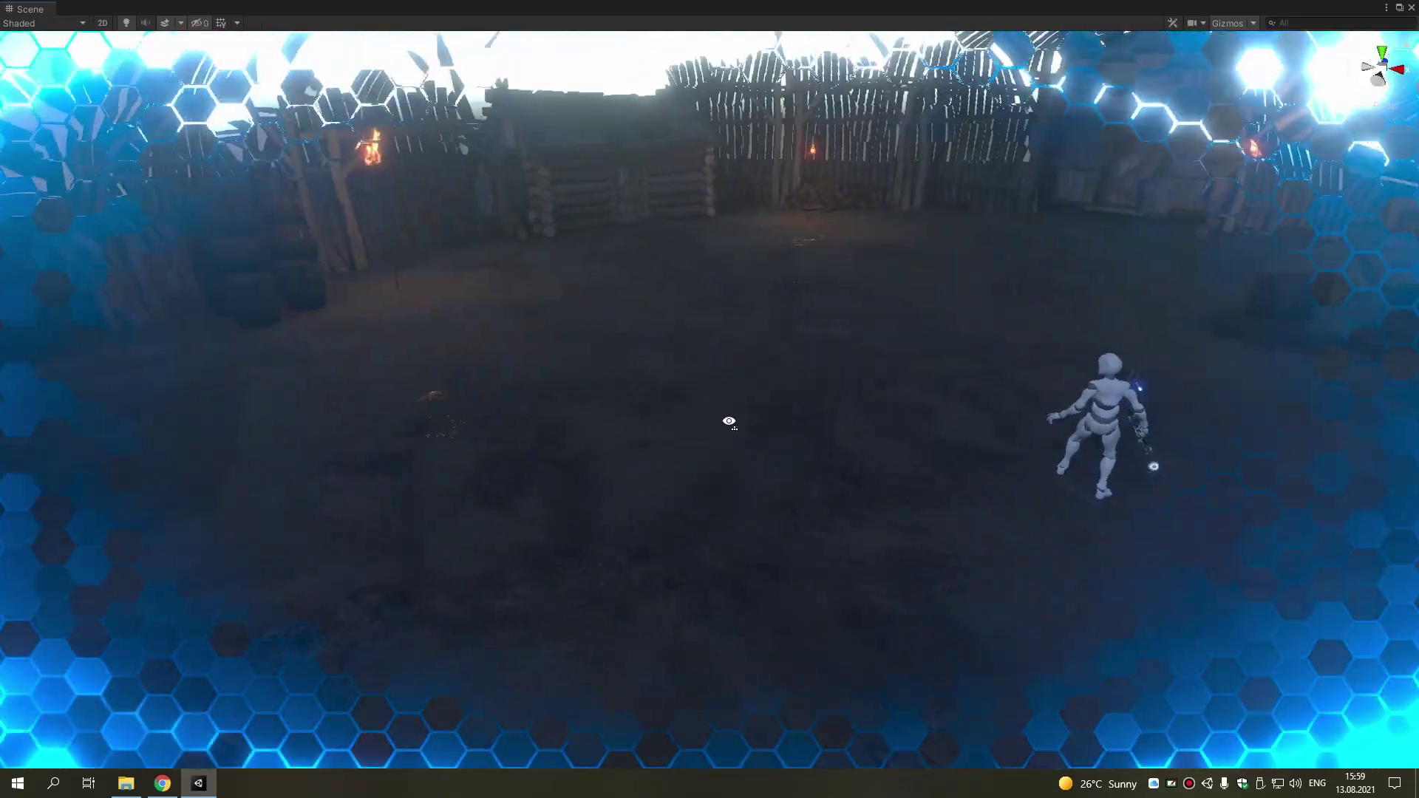
{"action": "mouse_move", "coordinate": [728, 422]}
{"action": "right_mouse_down"}
{"action": "mouse_move", "coordinate": [852, 298]}
{"action": "mouse_move", "coordinate": [830, 278]}
{"action": "mouse_move", "coordinate": [690, 252]}
{"action": "mouse_move", "coordinate": [108, 323]}
{"action": "mouse_move", "coordinate": [251, 403]}
{"action": "right_mouse_up"}
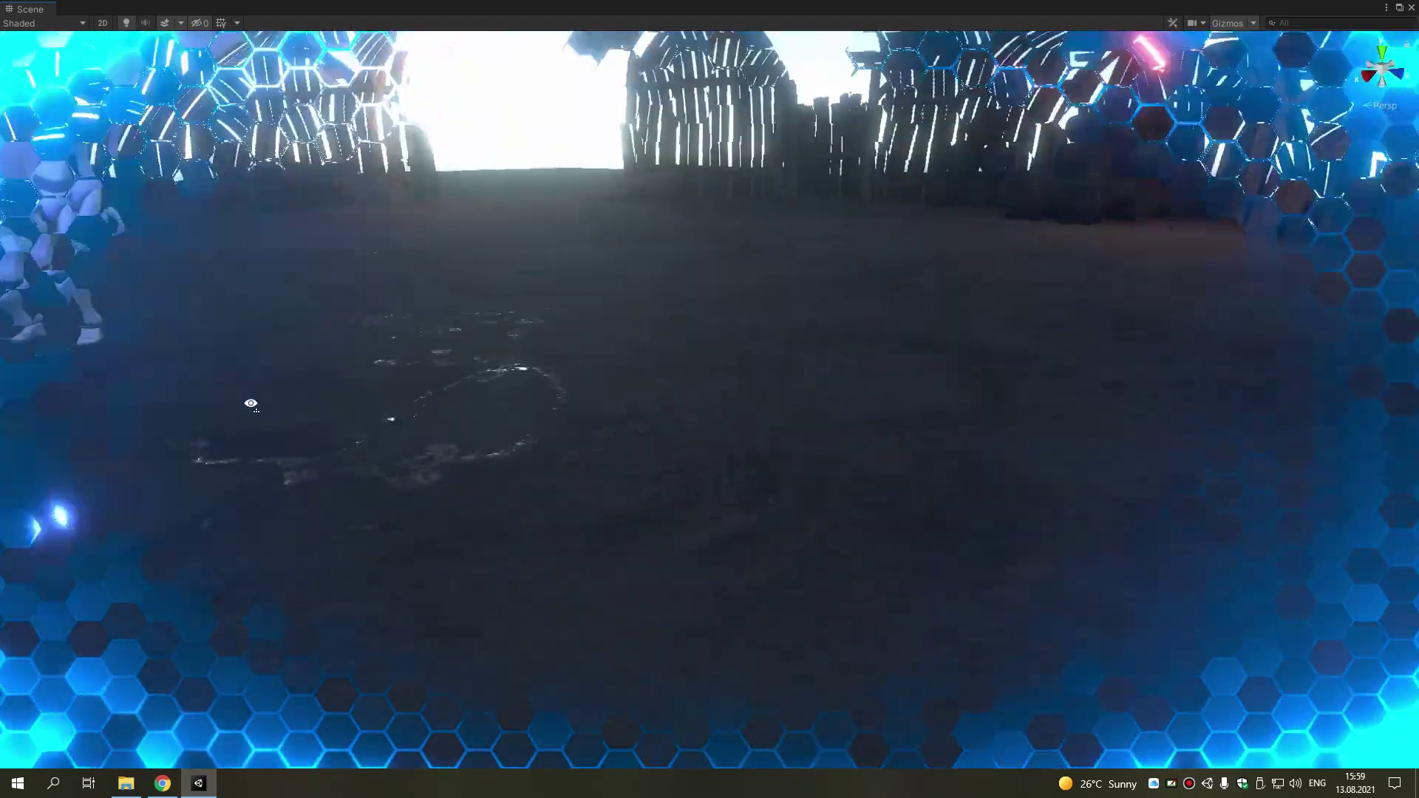